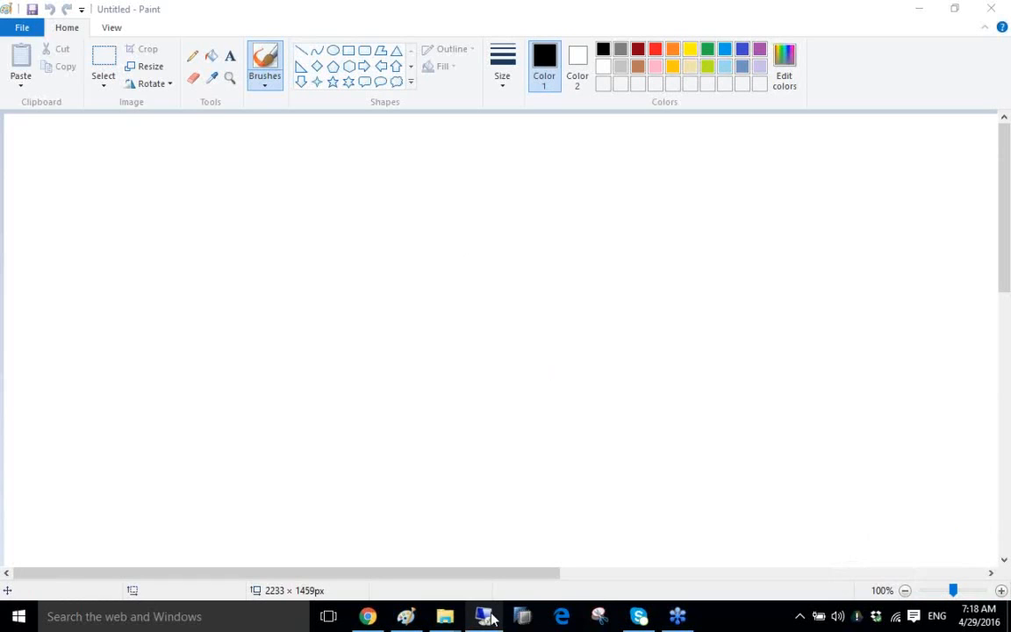
Sign in to the remote server 122.175.47.80 with the account password.
mouse_move(490, 617)
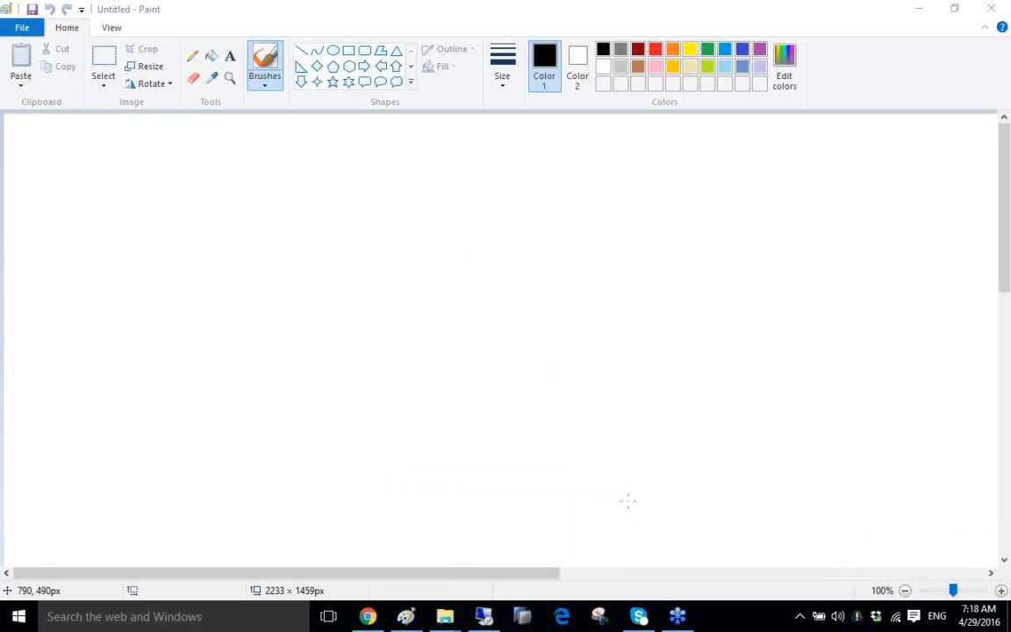
click(844, 170)
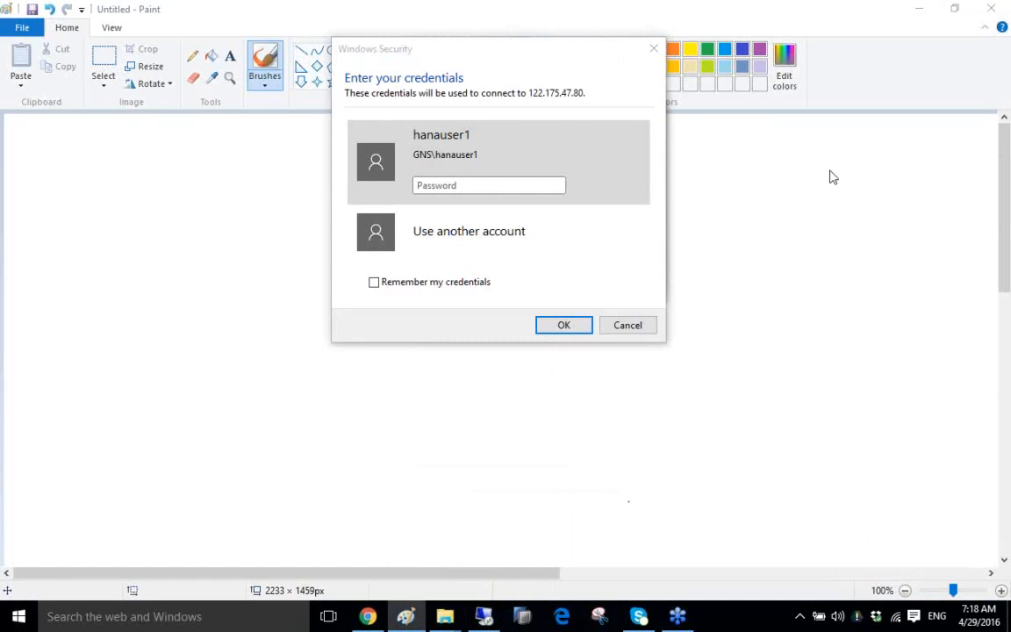
click(499, 184)
text(•••••••••)
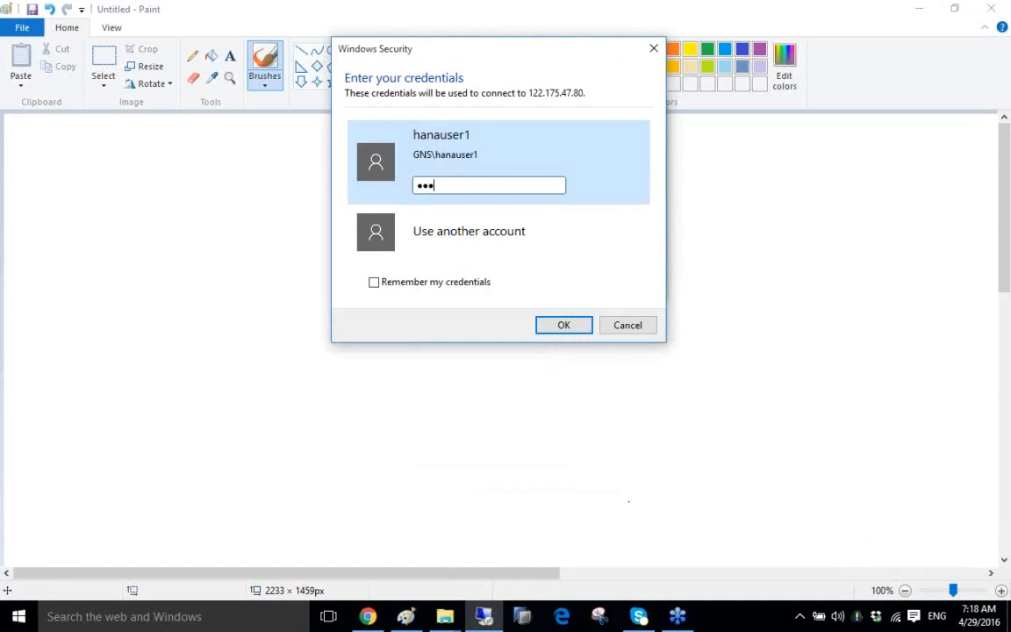
key(Return)
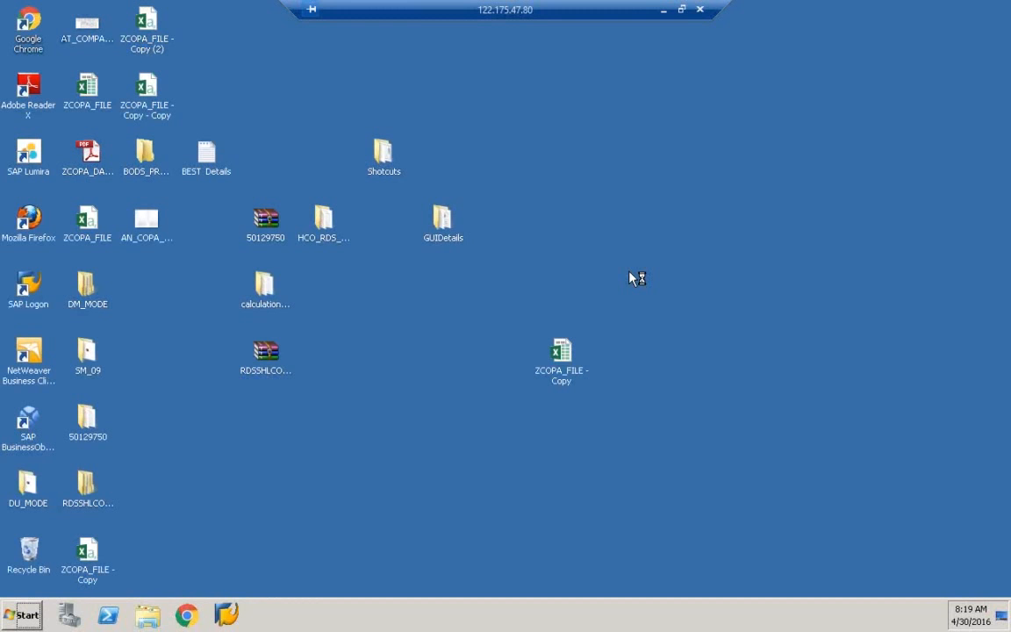
Open SAP Logon, connect to the EHP7 system and maximize its logon screen.
click(244, 621)
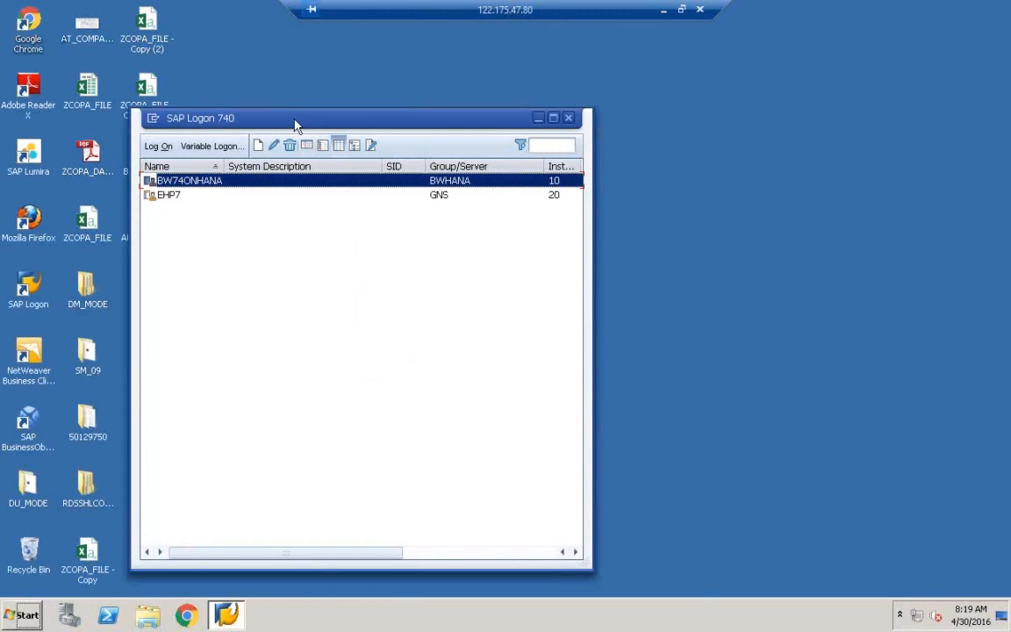
drag(312, 126, 424, 139)
click(301, 211)
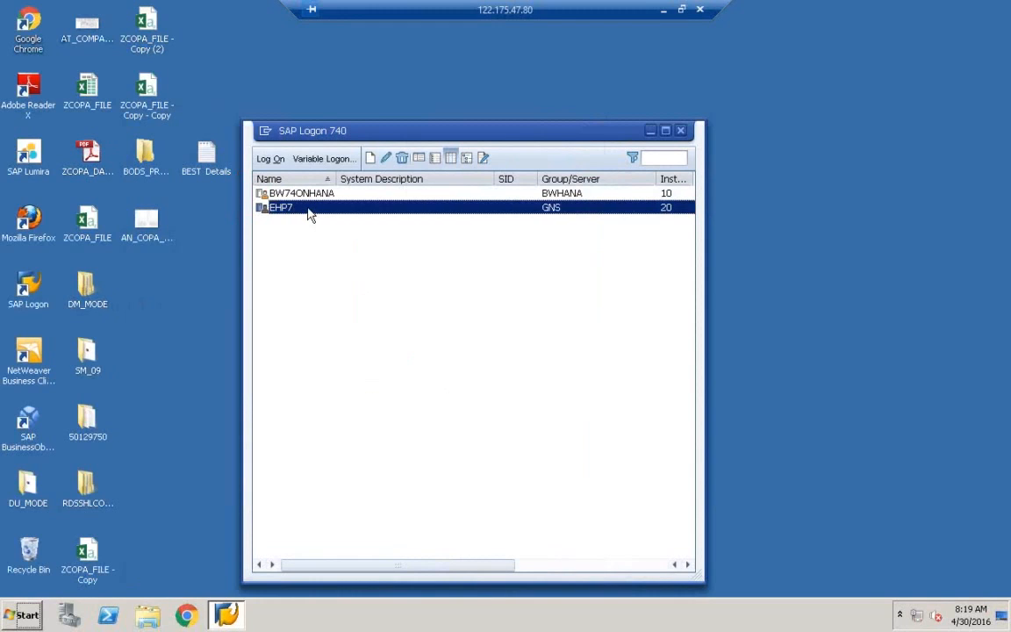
double_click(309, 210)
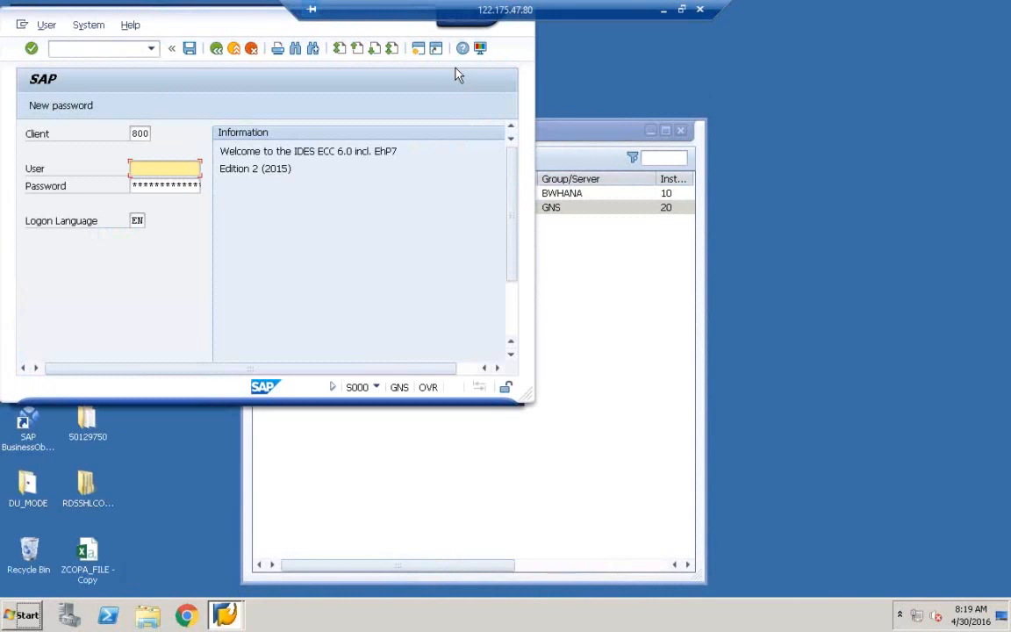
double_click(255, 26)
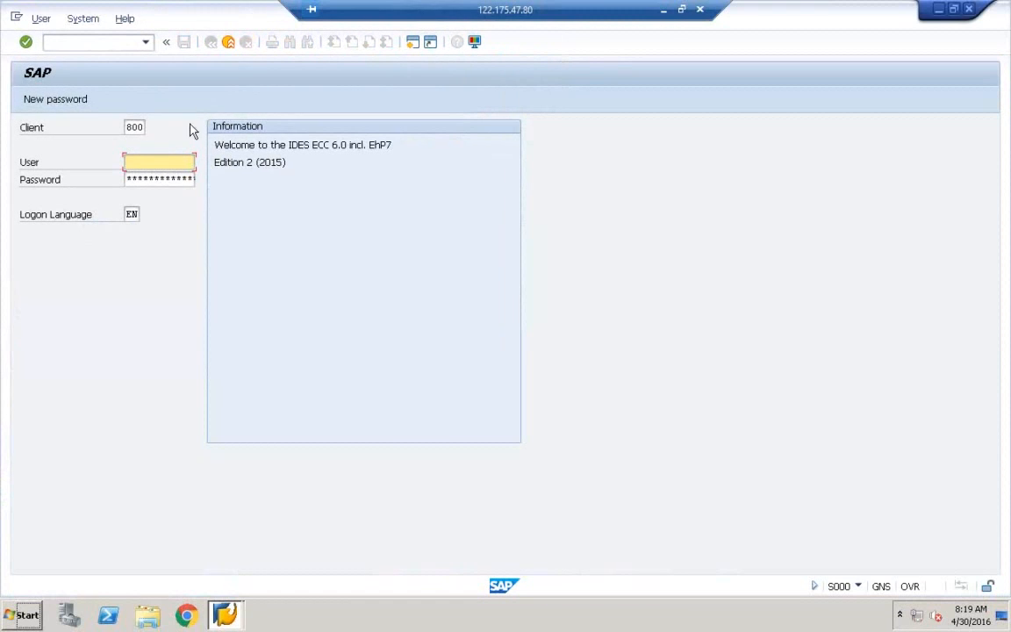
Log on to client 800 with the saved user name and the account password.
key(BackSpace)
key(BackSpace)
key(BackSpace)
key(BackSpace)
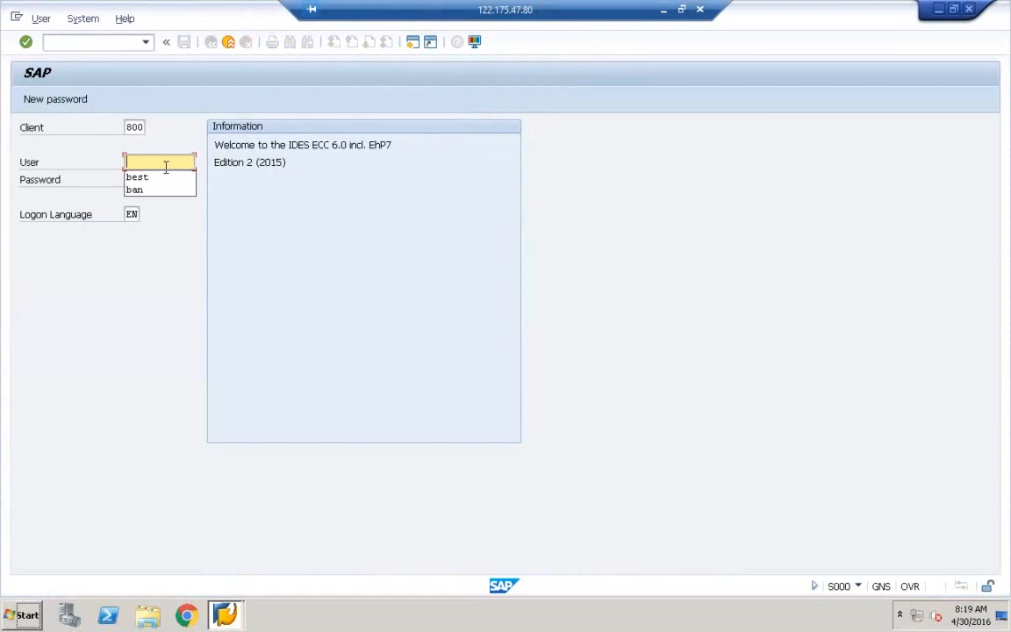
click(165, 180)
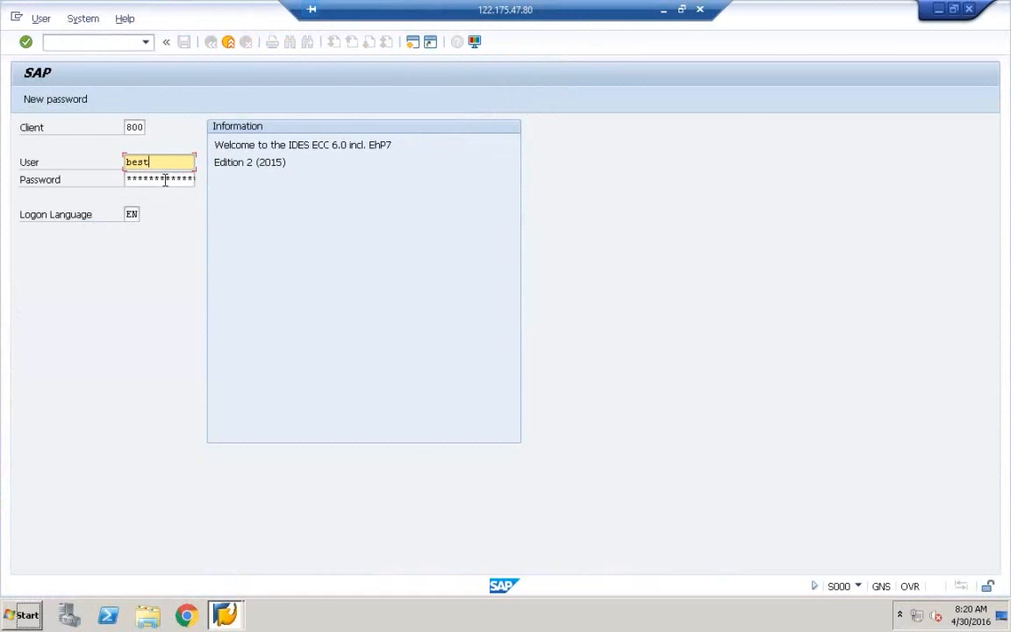
click(165, 179)
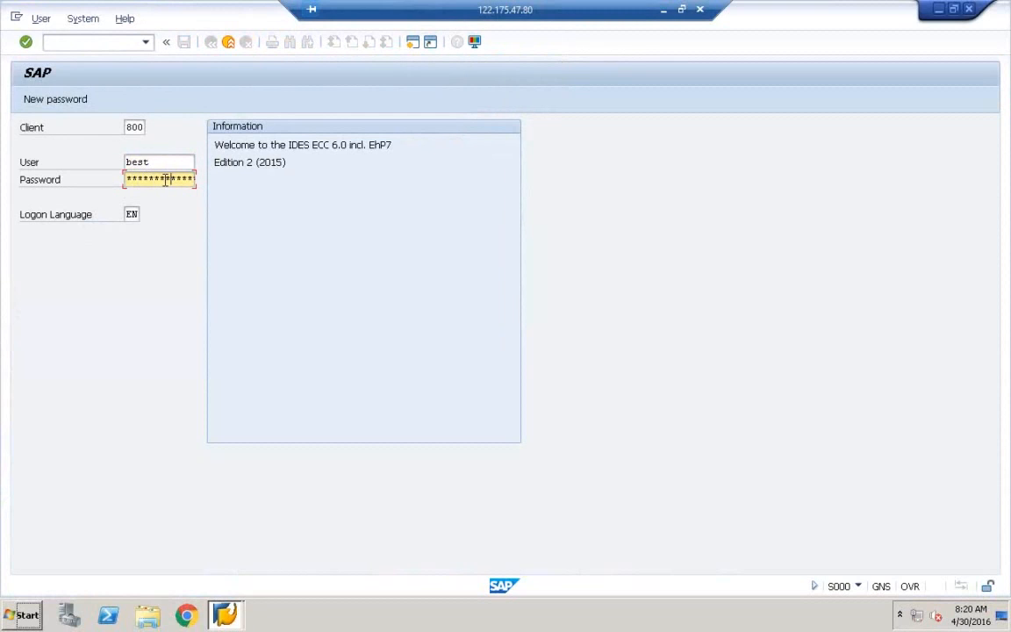
key(Return)
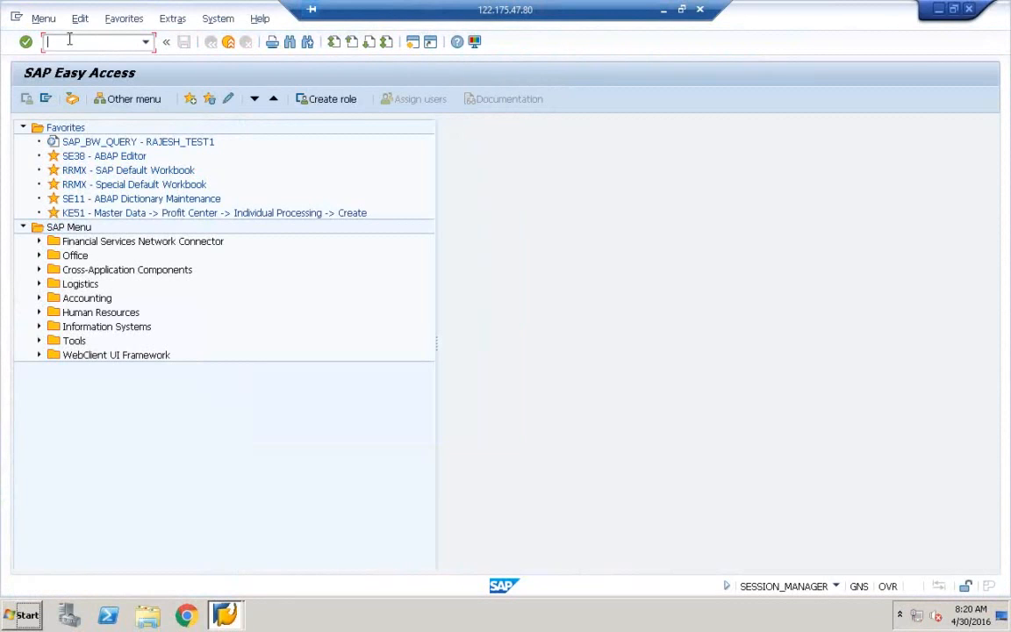
Run RSA1 to open the Data Warehousing Workbench with Metadata Management InfoProviders expanded.
text(rsa1)
key(Return)
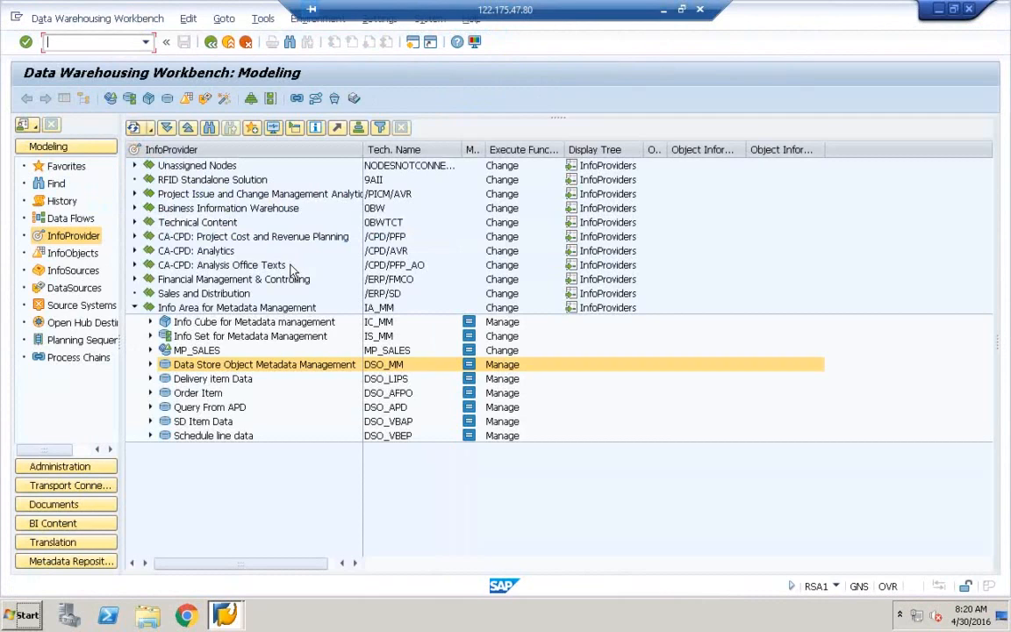
click(780, 225)
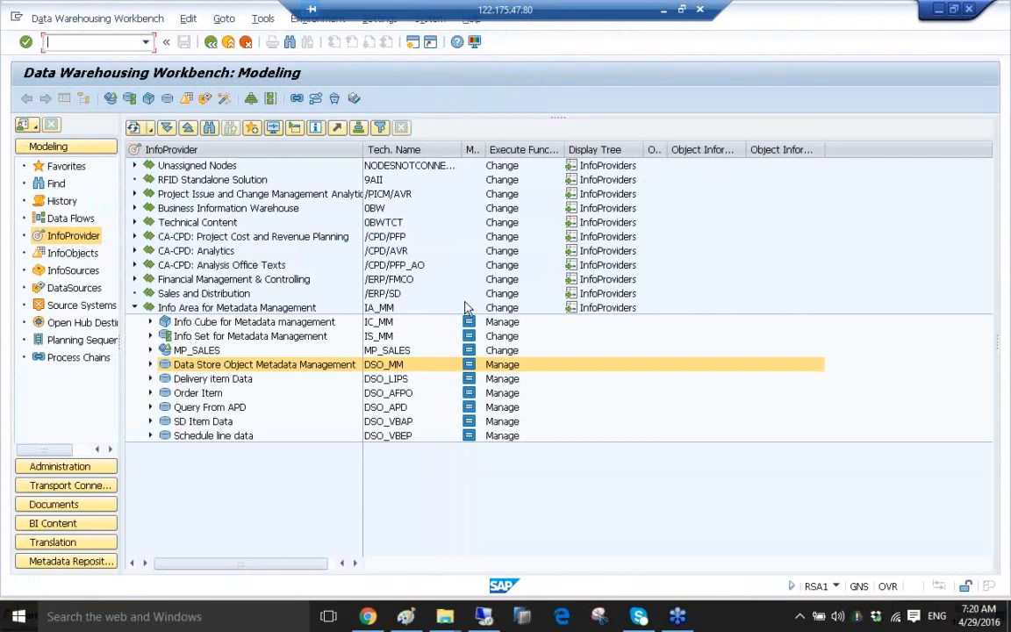
click(304, 483)
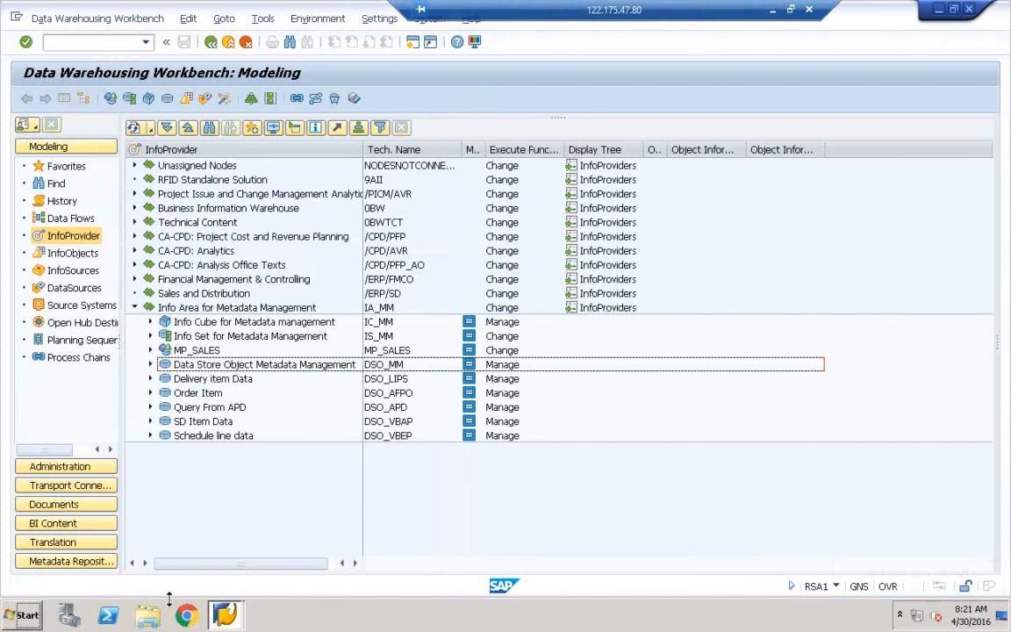
Launch Paint via mspaint and maximize its window.
click(26, 615)
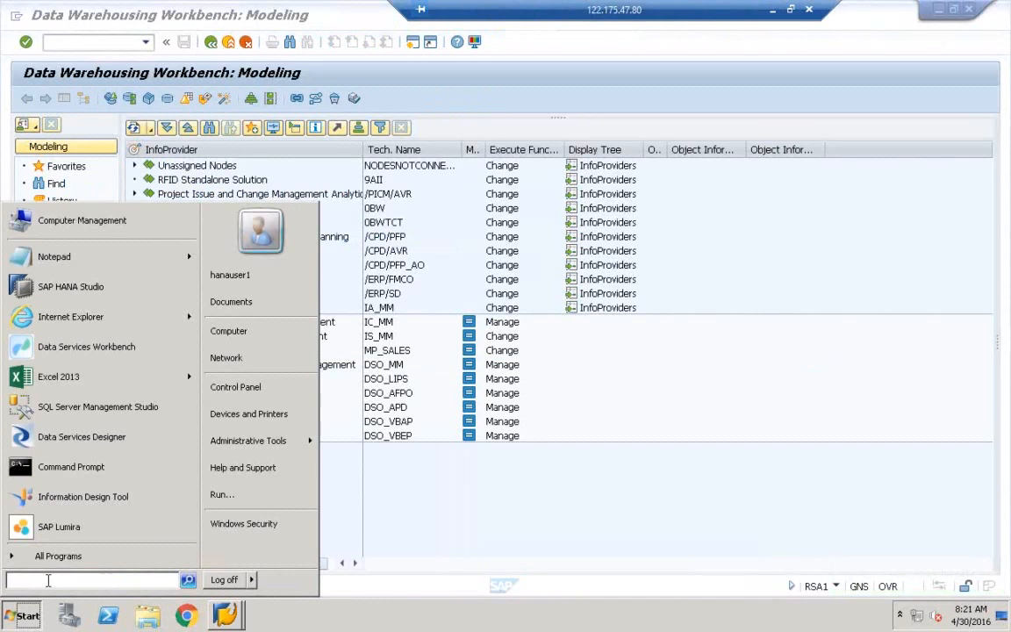
text(mspaint)
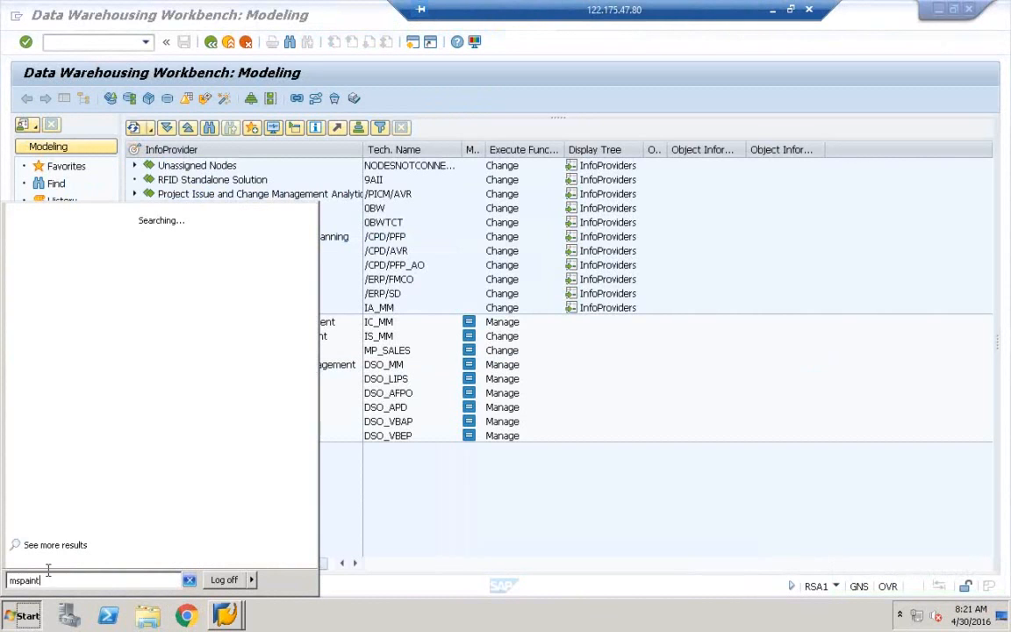
click(76, 236)
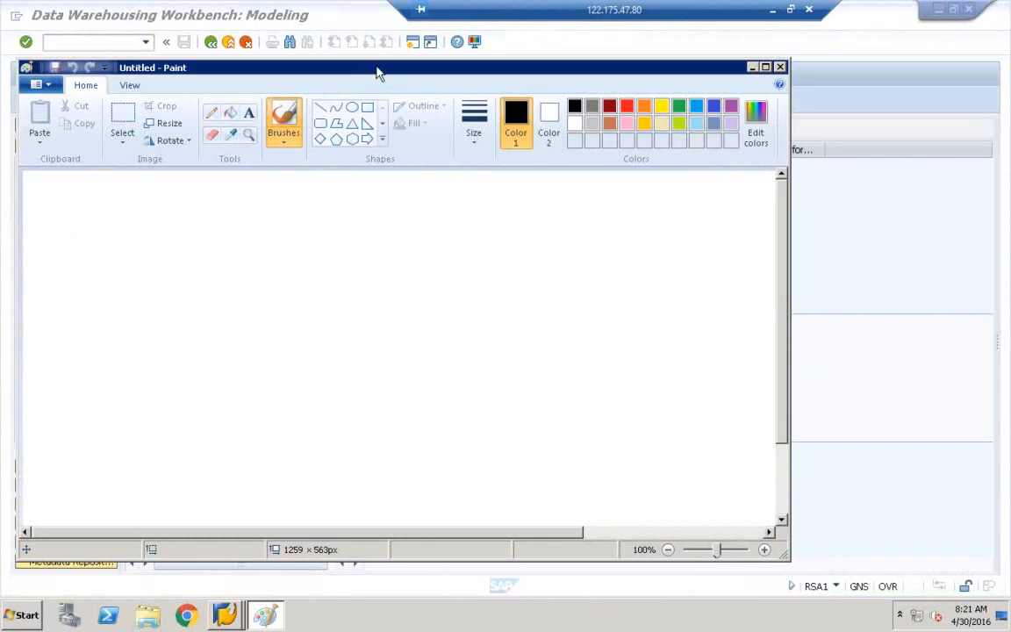
double_click(378, 74)
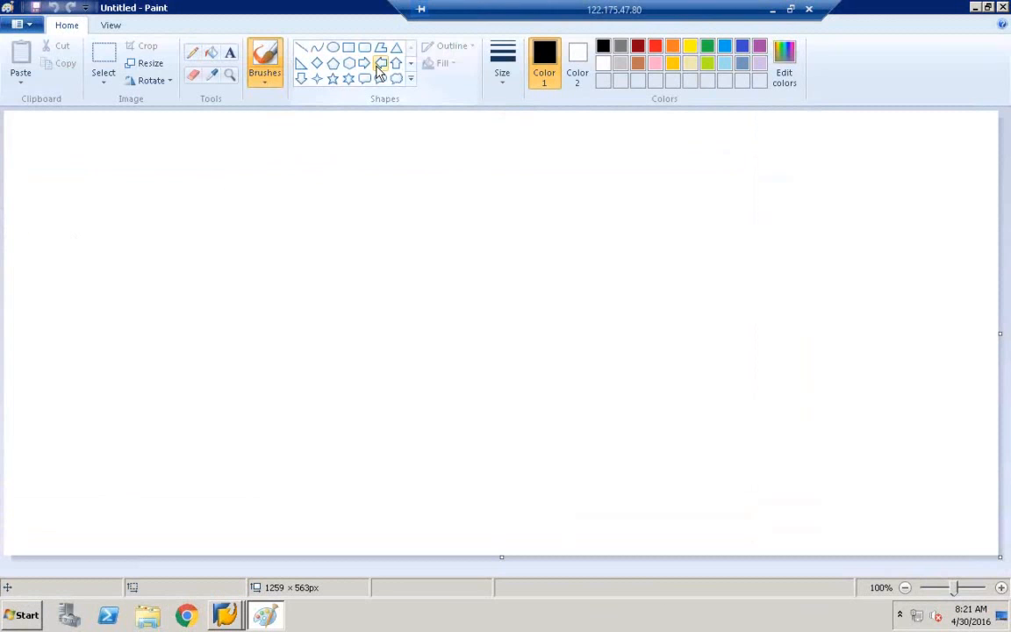
Draw the ECC rectangle and add labels 'EC' and 'BW' above it.
click(349, 46)
drag(149, 173, 339, 282)
drag(421, 342, 445, 360)
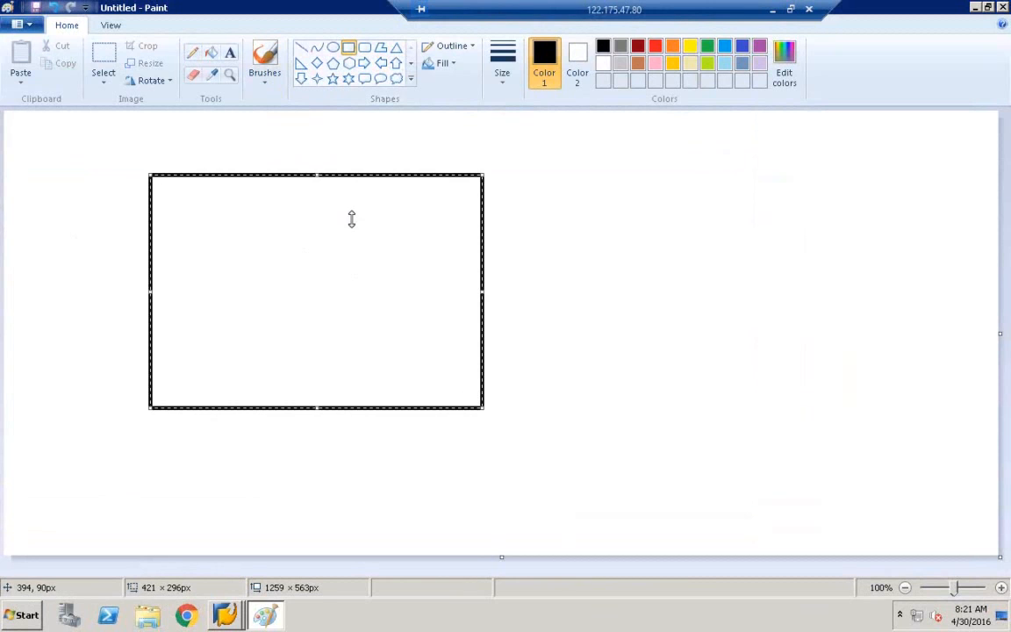
click(230, 53)
click(192, 149)
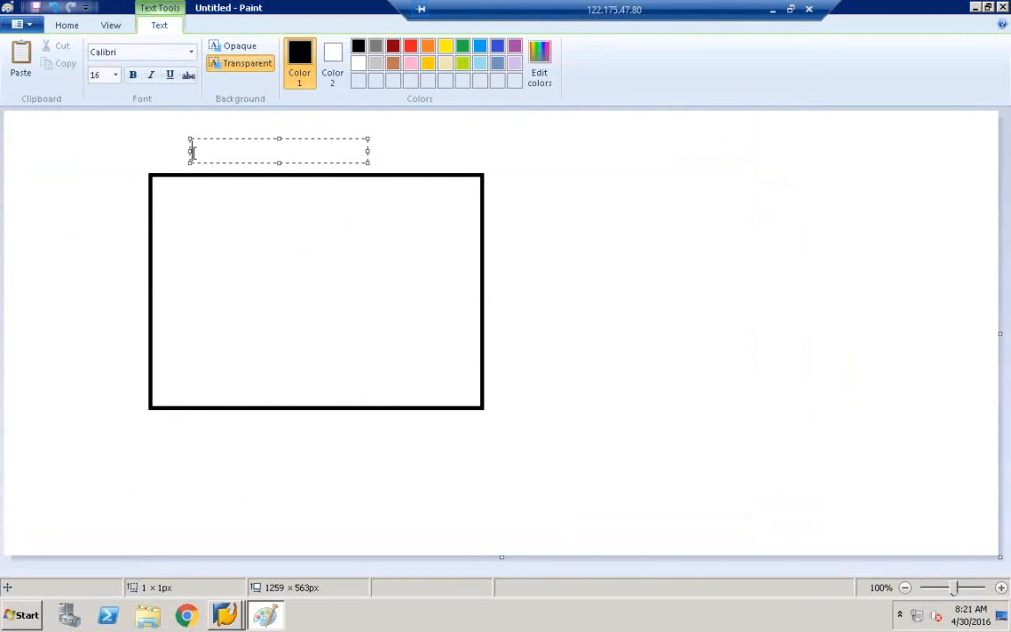
text(ECC)
click(392, 155)
click(408, 152)
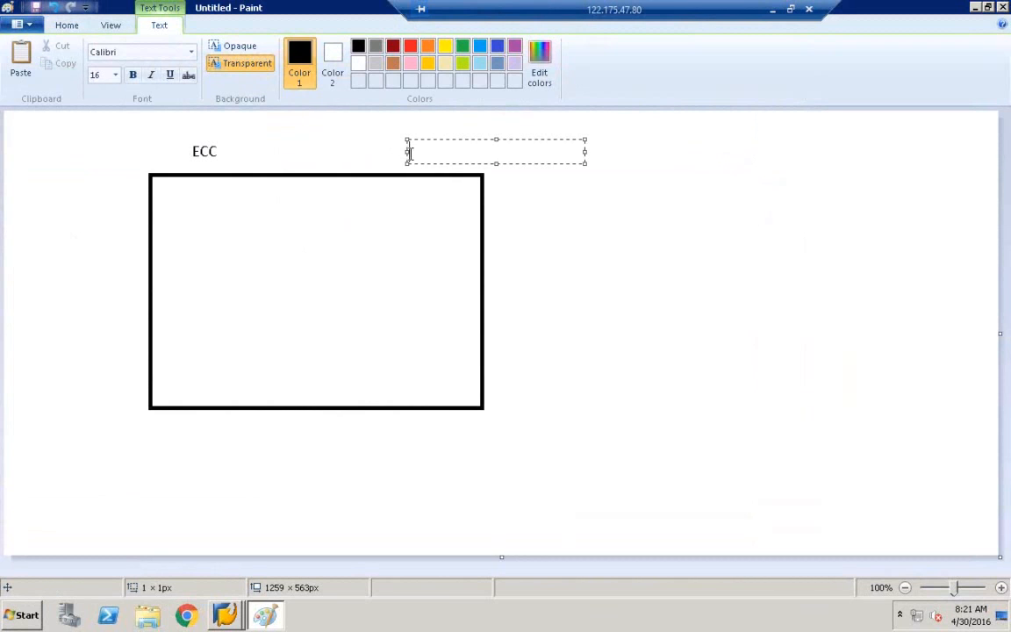
text(BW)
click(614, 205)
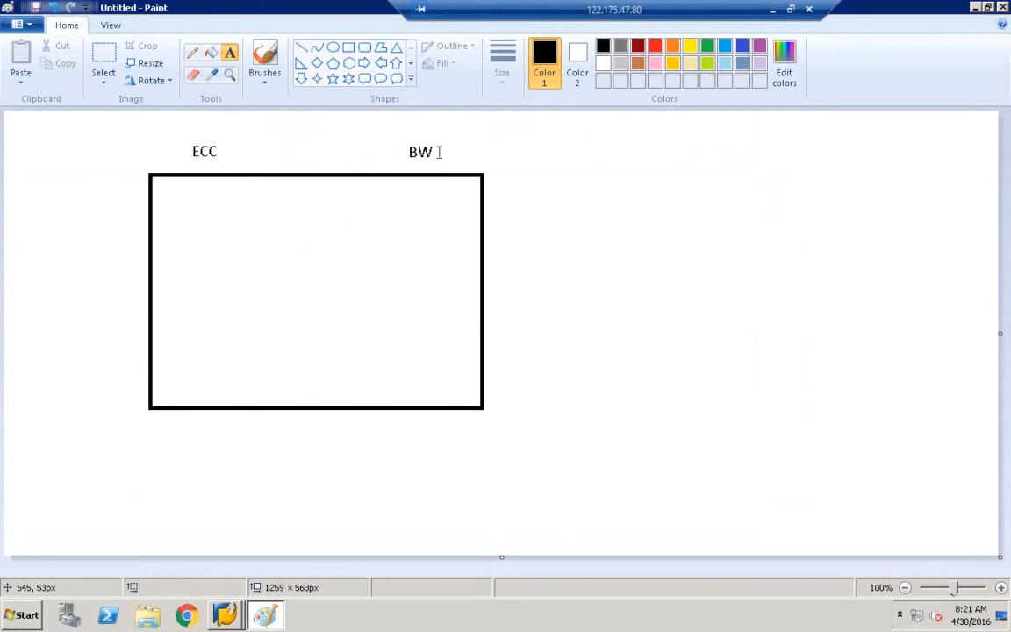
Box the top BW label, draw a freehand arrow from it to ECC, and circle it.
click(349, 47)
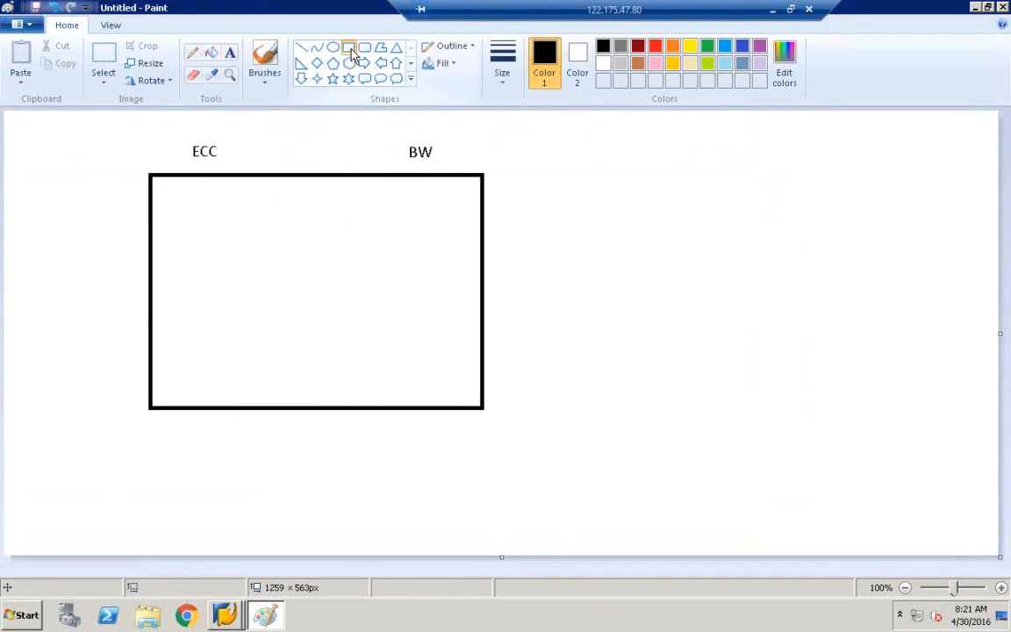
drag(378, 130, 481, 176)
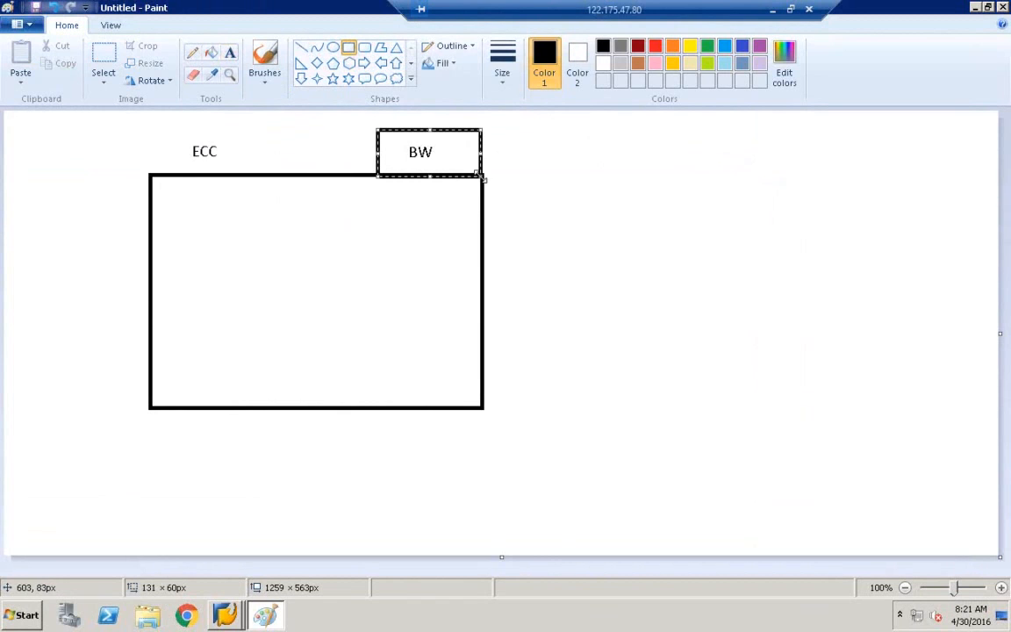
click(198, 55)
drag(376, 156, 227, 159)
mouse_move(410, 160)
mouse_down()
mouse_move(406, 146)
mouse_move(450, 130)
mouse_move(418, 161)
mouse_up()
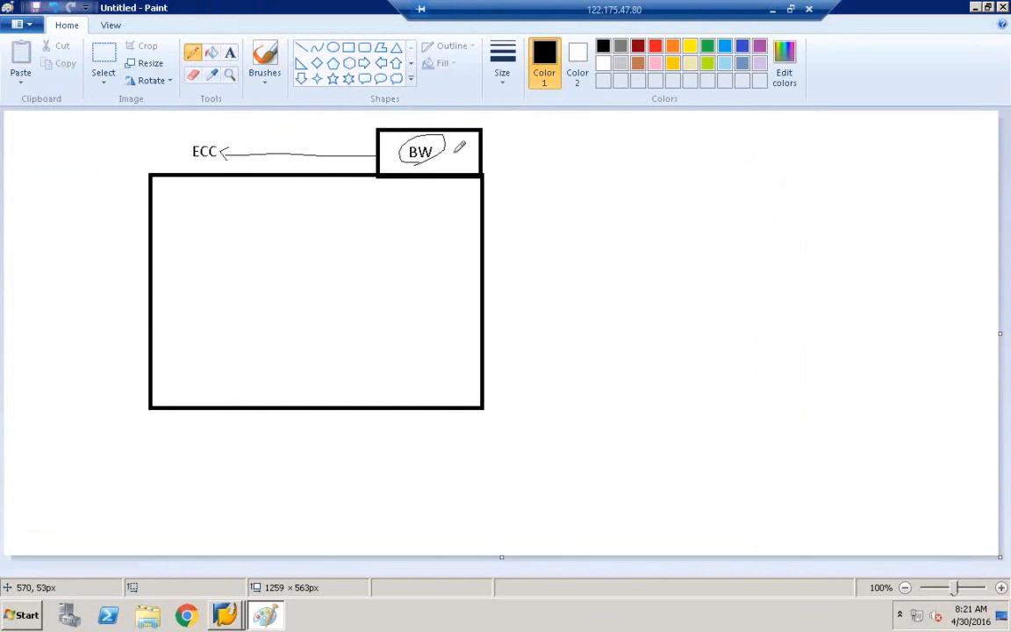
Draw a second rectangle on the right and label it 'BW'.
click(348, 47)
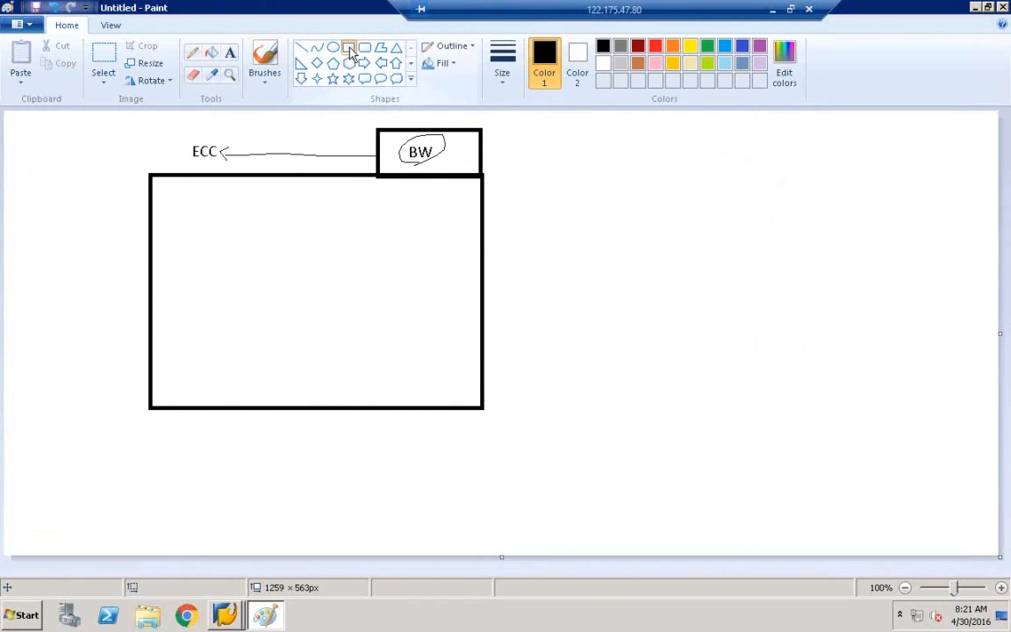
drag(623, 189, 790, 286)
click(230, 55)
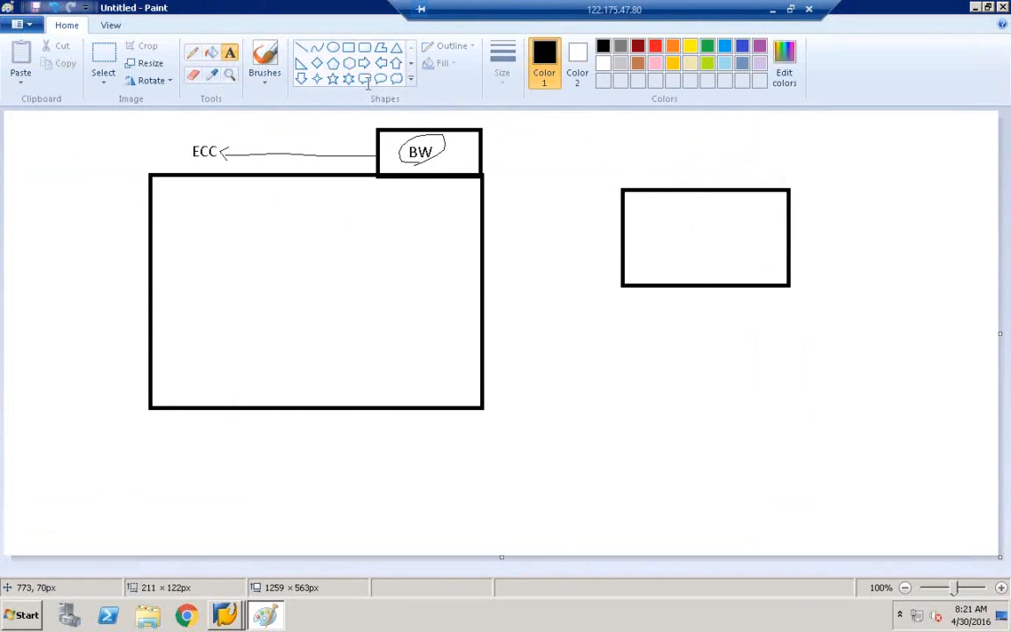
click(642, 174)
text(BW)
click(598, 238)
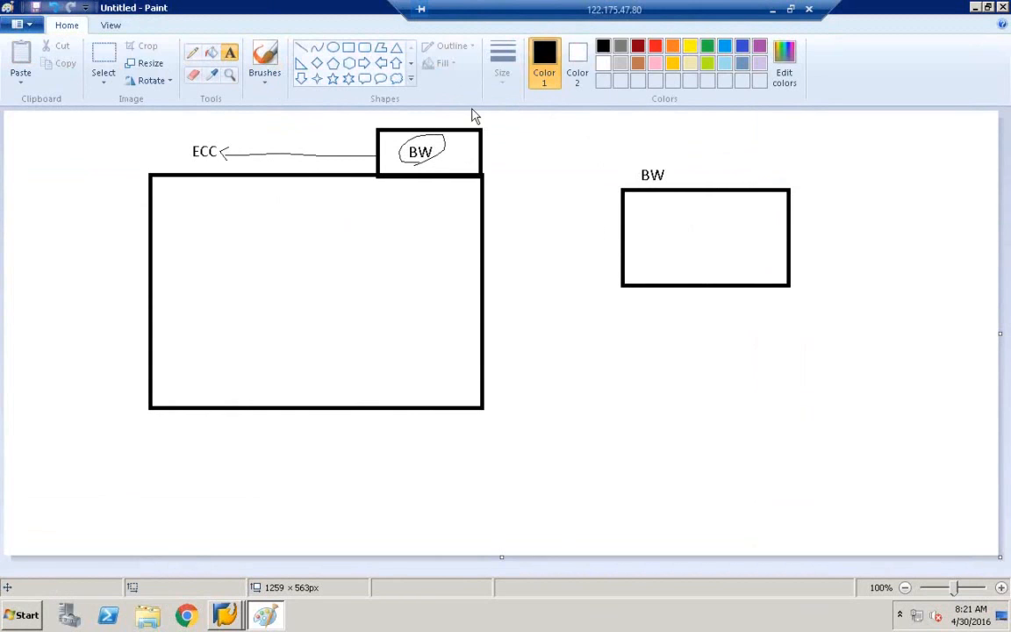
Ring the right BW label with an oval and draw strip boxes beneath both main boxes.
click(332, 48)
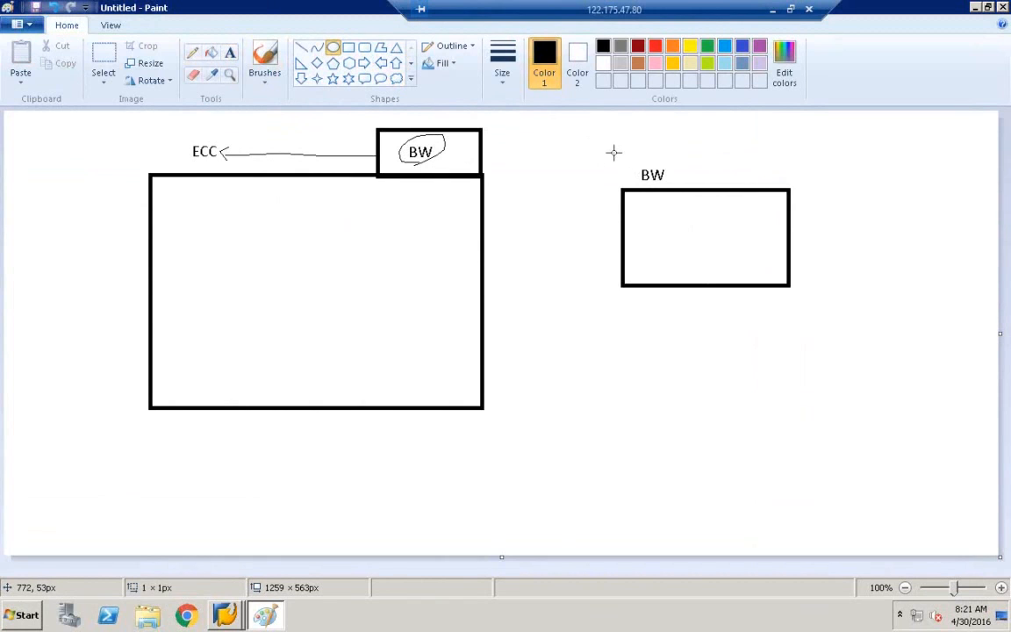
drag(614, 153, 700, 186)
click(565, 282)
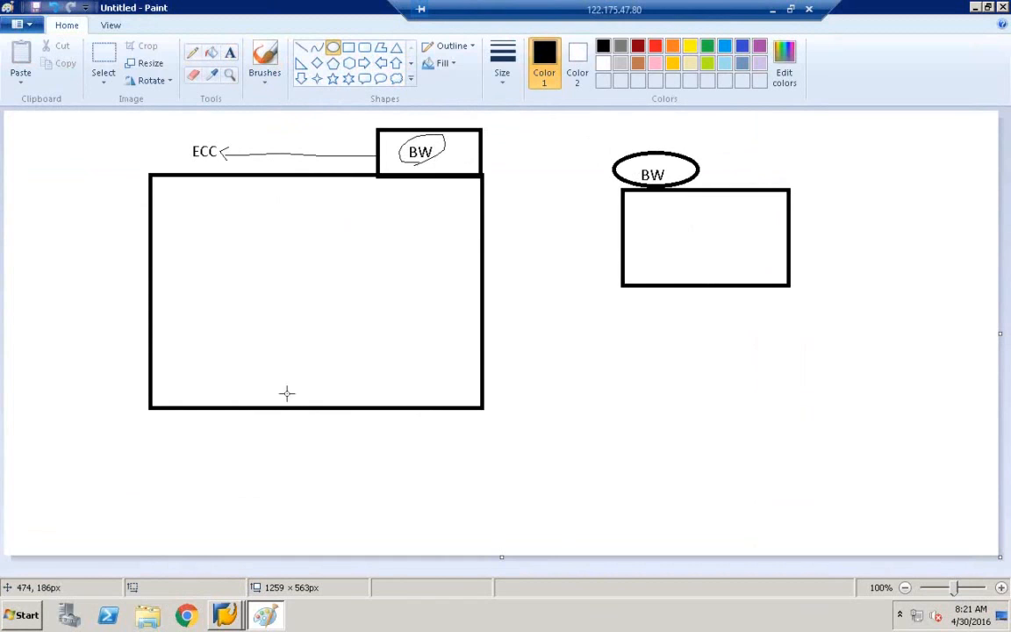
drag(150, 409, 420, 453)
click(52, 8)
click(348, 46)
drag(146, 409, 482, 454)
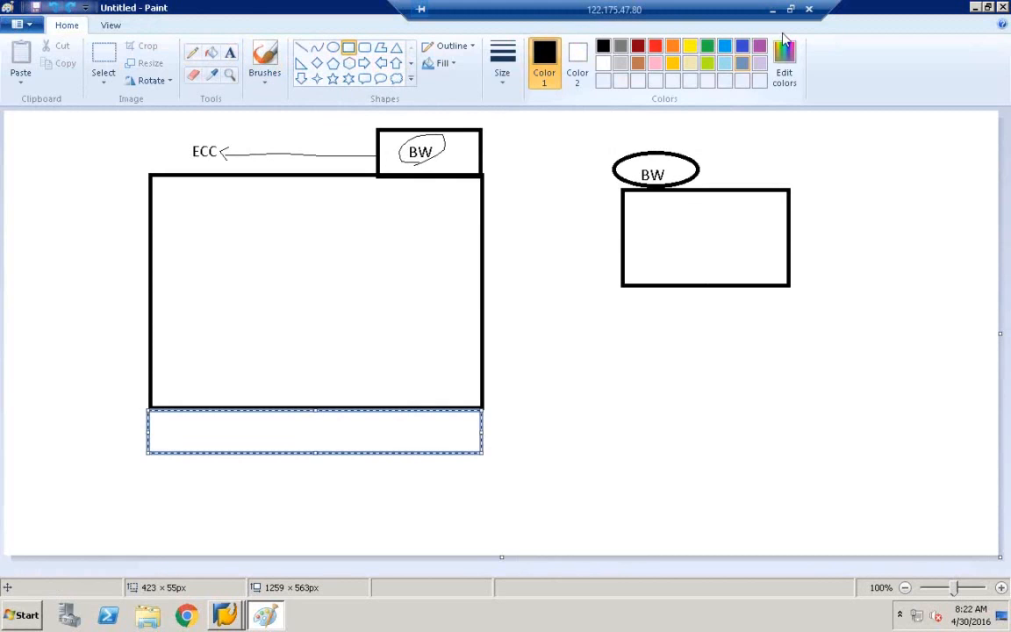
drag(622, 286, 790, 326)
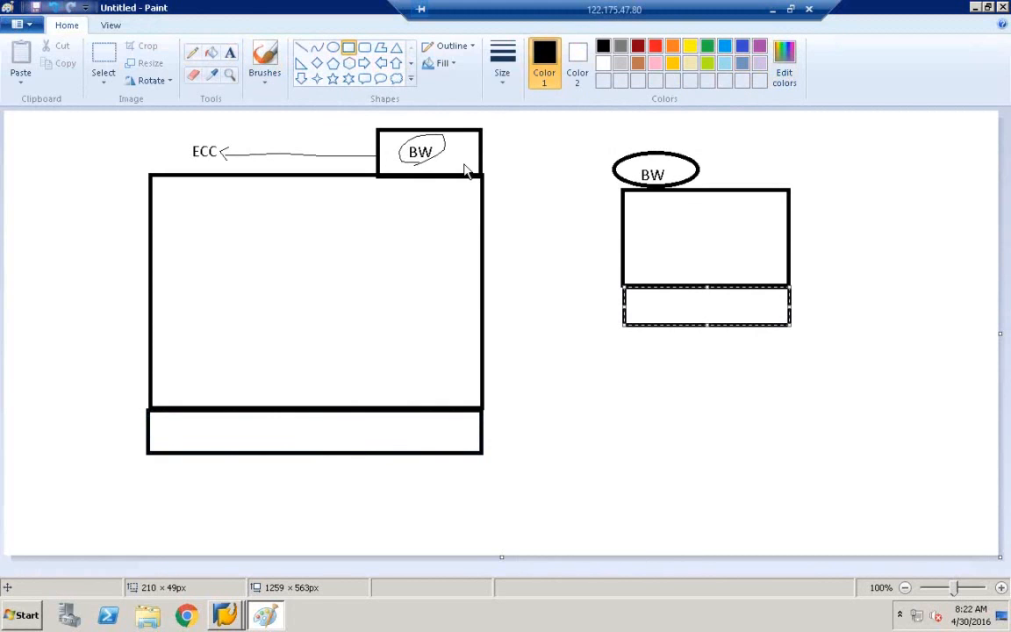
Label both strip boxes 'MSSQL' and add the title 'DXC - BW HANA' at top right.
click(229, 54)
click(312, 433)
text(MSSQL)
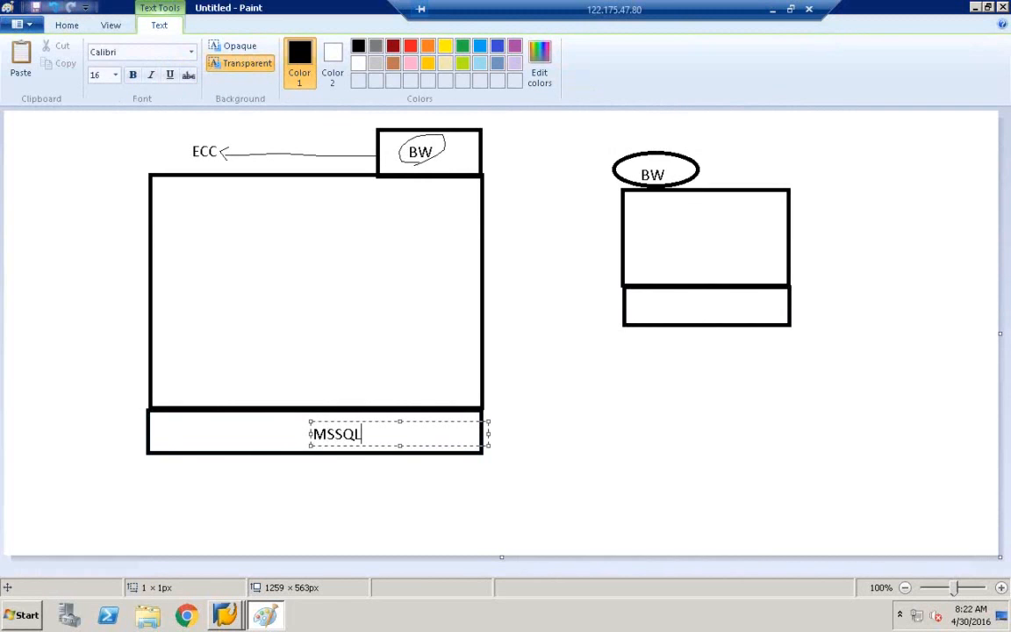
click(585, 446)
click(663, 309)
text(MS)
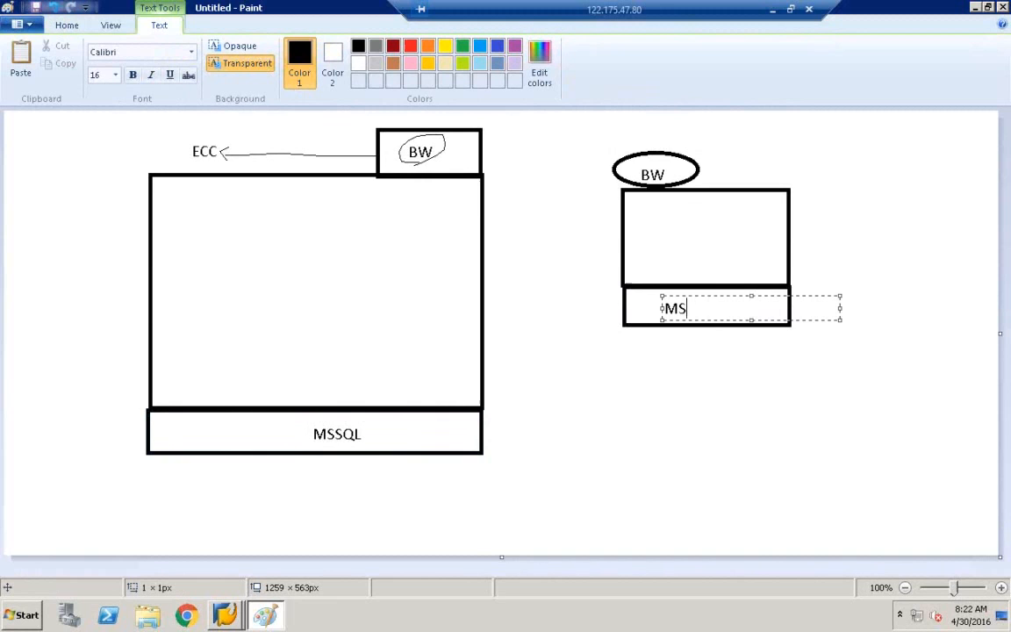
text(SQL)
click(768, 142)
click(768, 133)
text(DXC -)
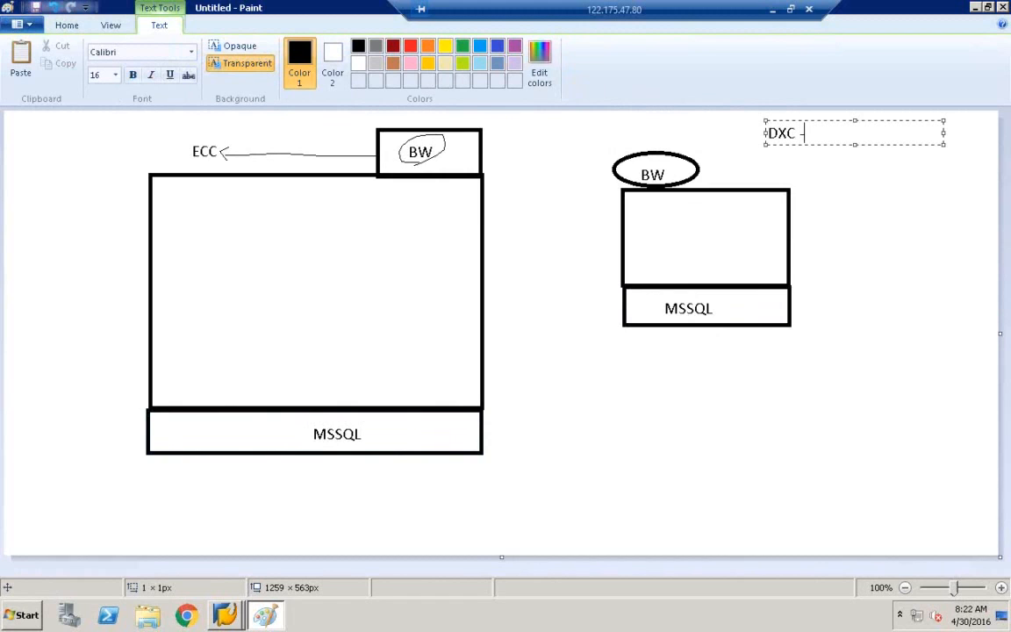
text( BW HANA)
Circle and strike through DXC in the title, then draw a line from BW down into ECC.
click(845, 210)
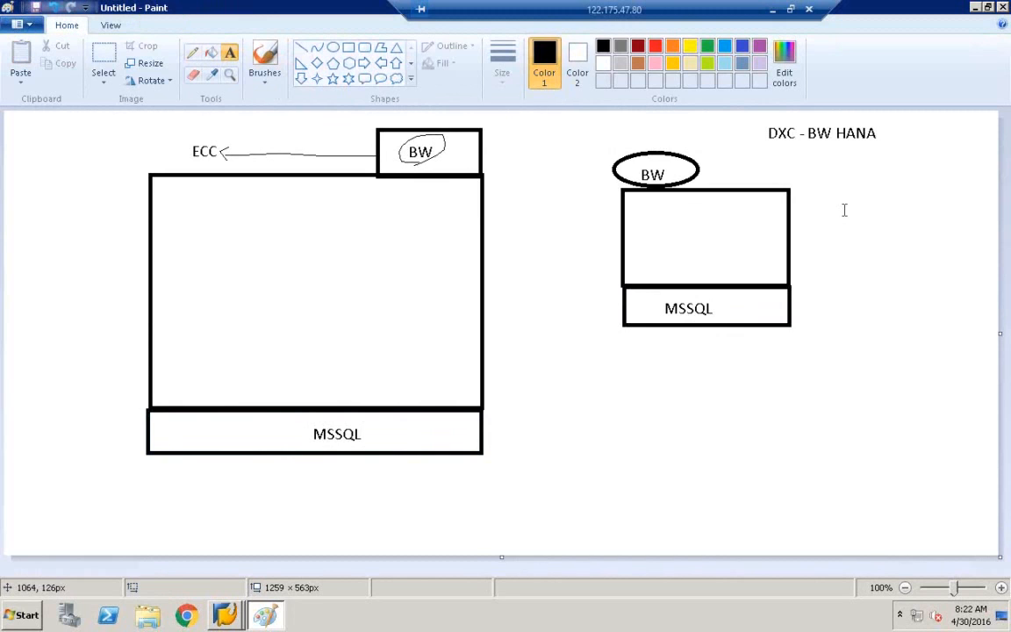
click(194, 54)
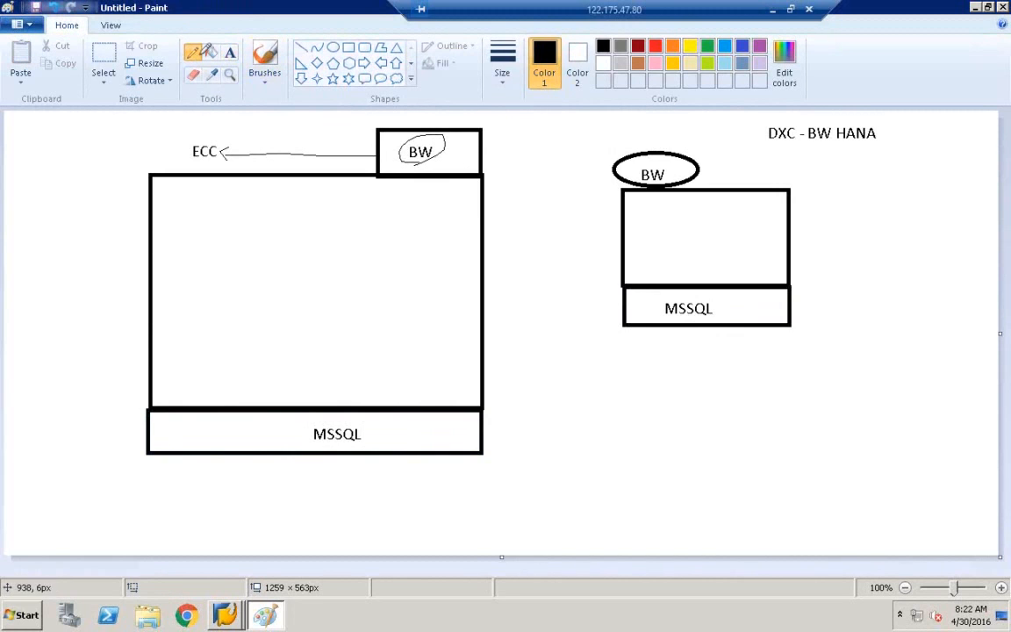
mouse_move(793, 125)
mouse_down()
mouse_move(838, 148)
mouse_move(801, 154)
mouse_move(796, 119)
mouse_move(767, 150)
mouse_up()
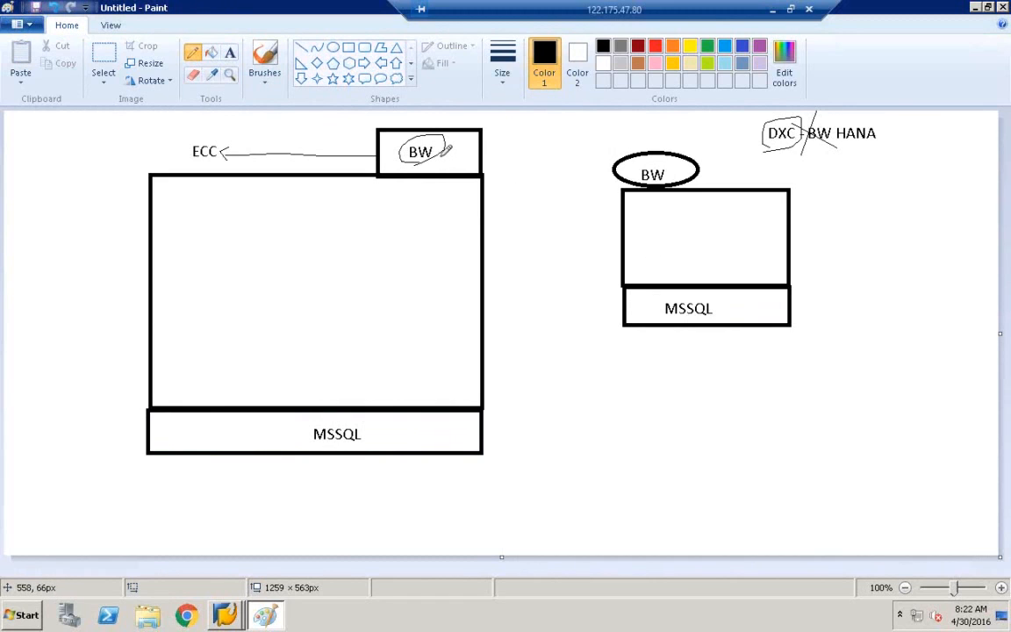
drag(444, 163, 441, 194)
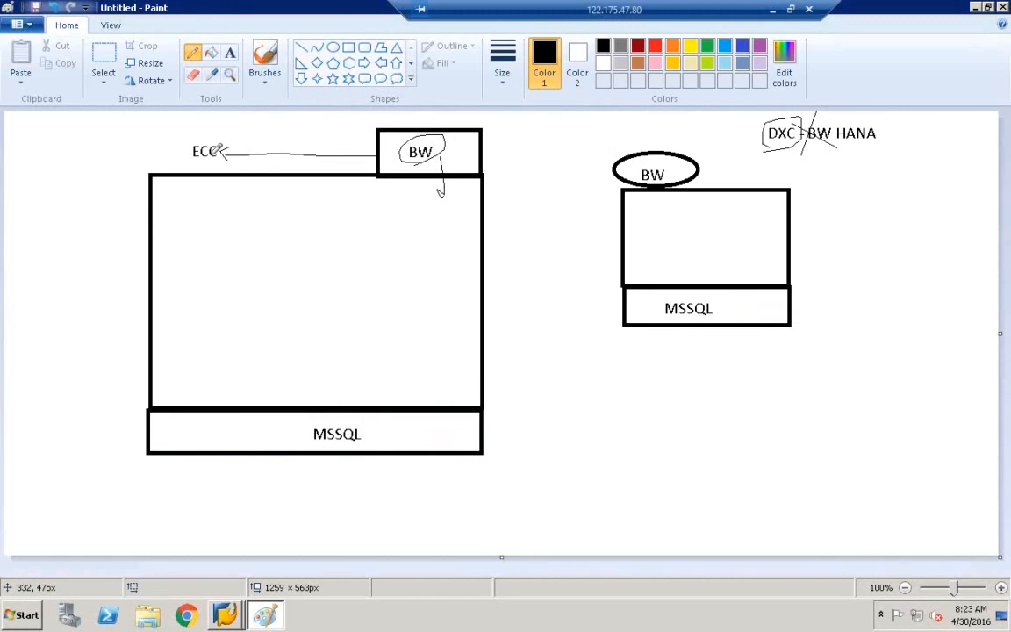
Draw one large rectangle framing the entire left diagram including its MSSQL box.
click(349, 49)
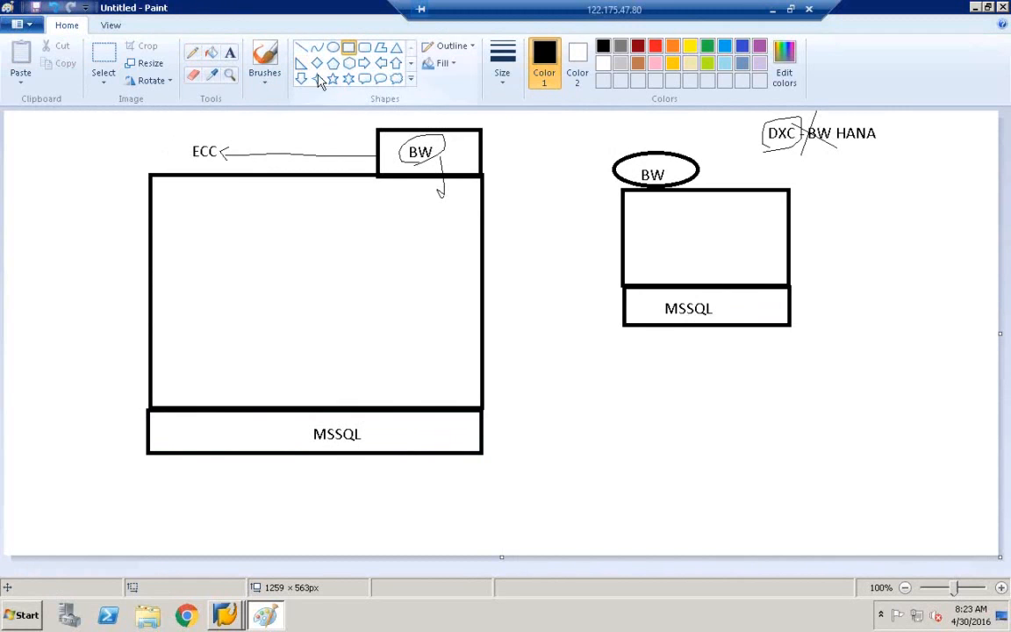
drag(95, 126, 515, 524)
click(547, 491)
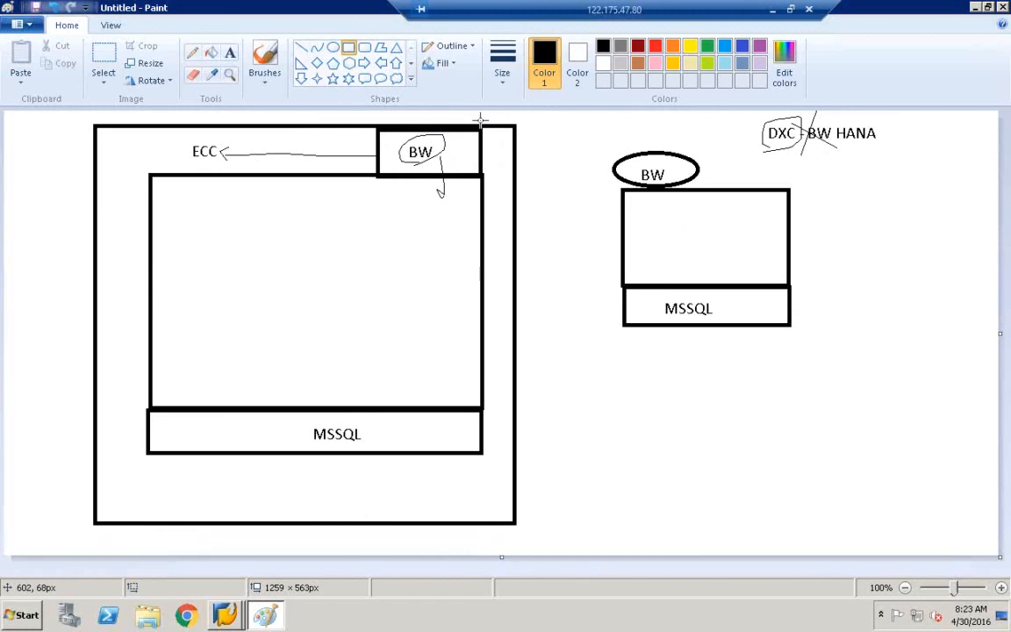
Check the BW74ONHANA and EHP7 entries in the SAP Logon system list, then close it.
mouse_move(228, 612)
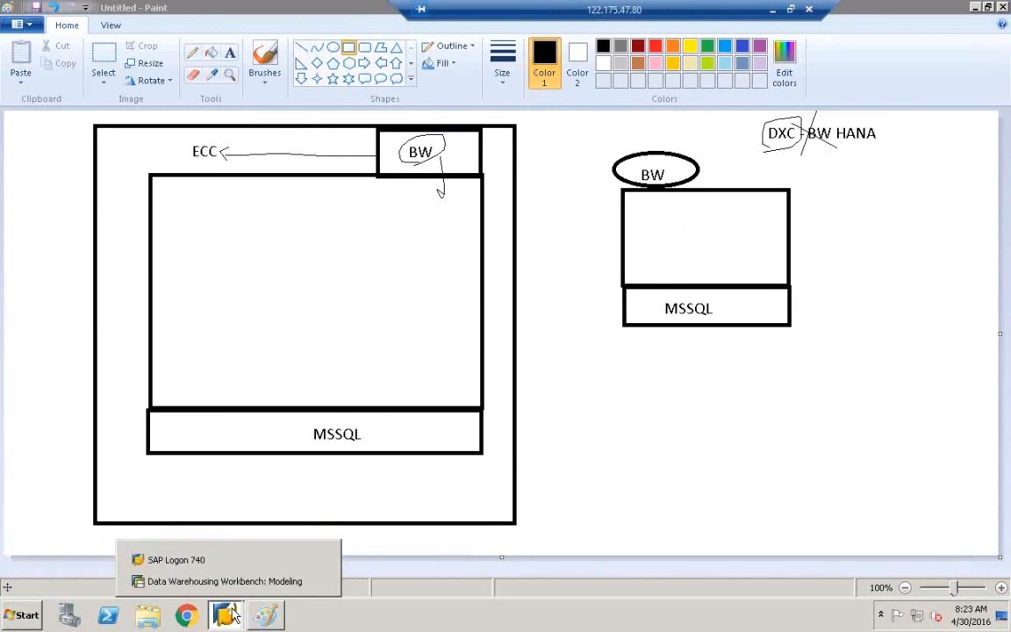
click(233, 589)
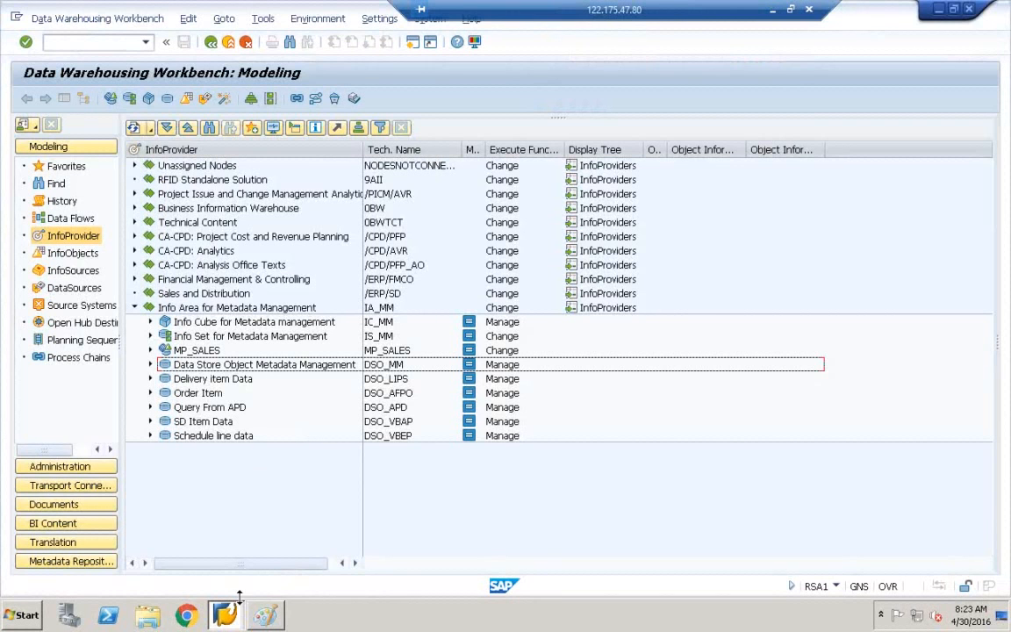
click(176, 559)
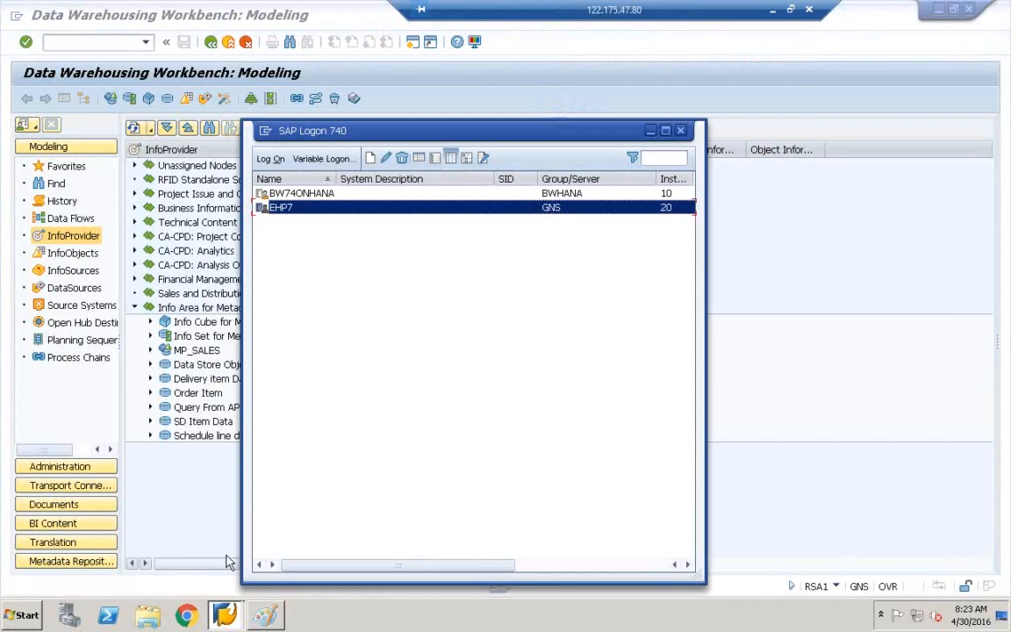
click(289, 195)
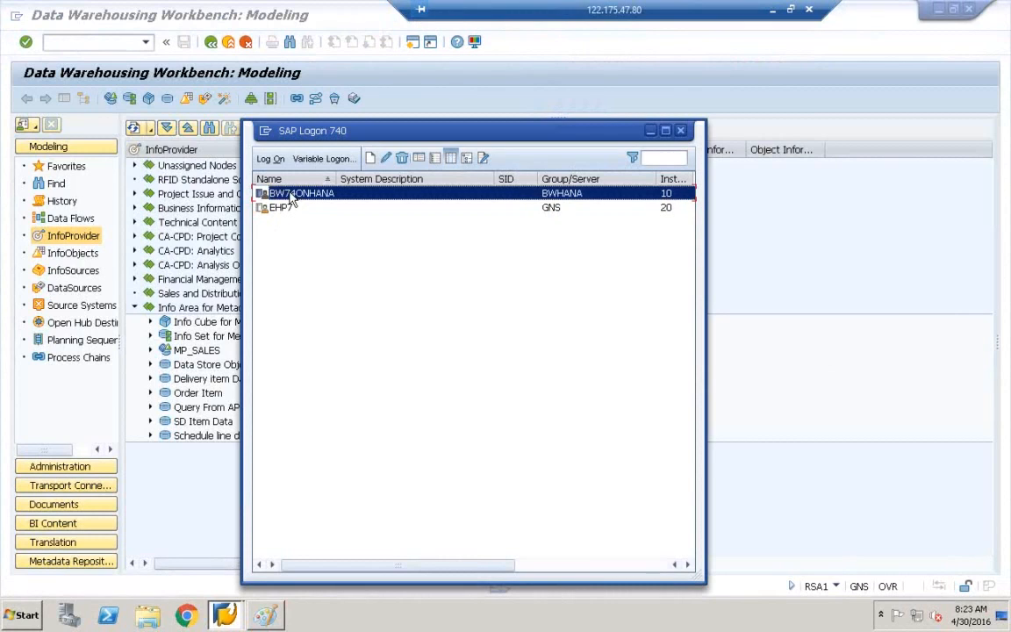
click(300, 209)
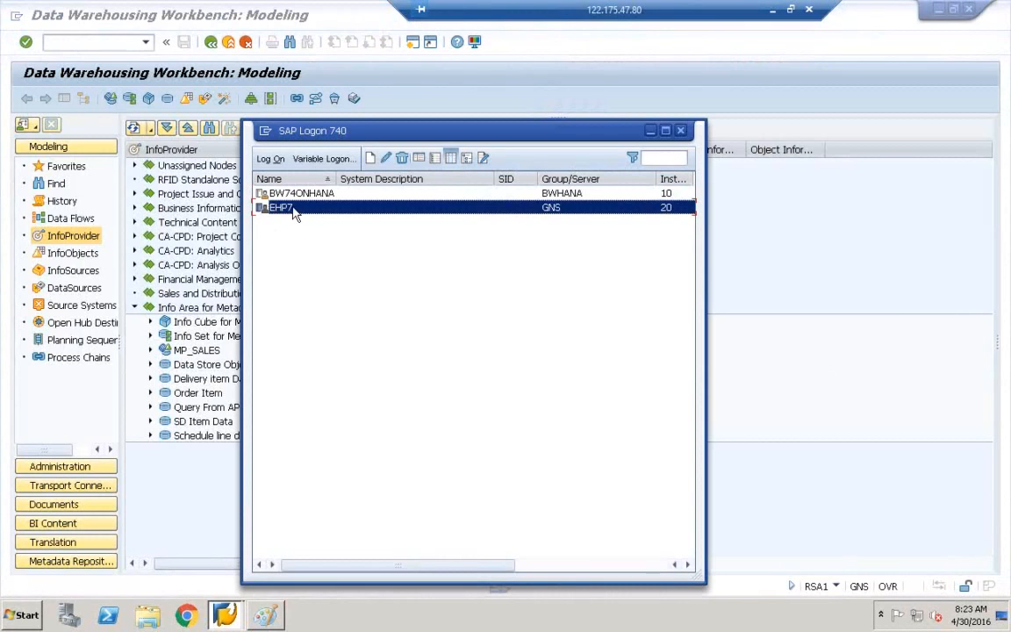
click(651, 131)
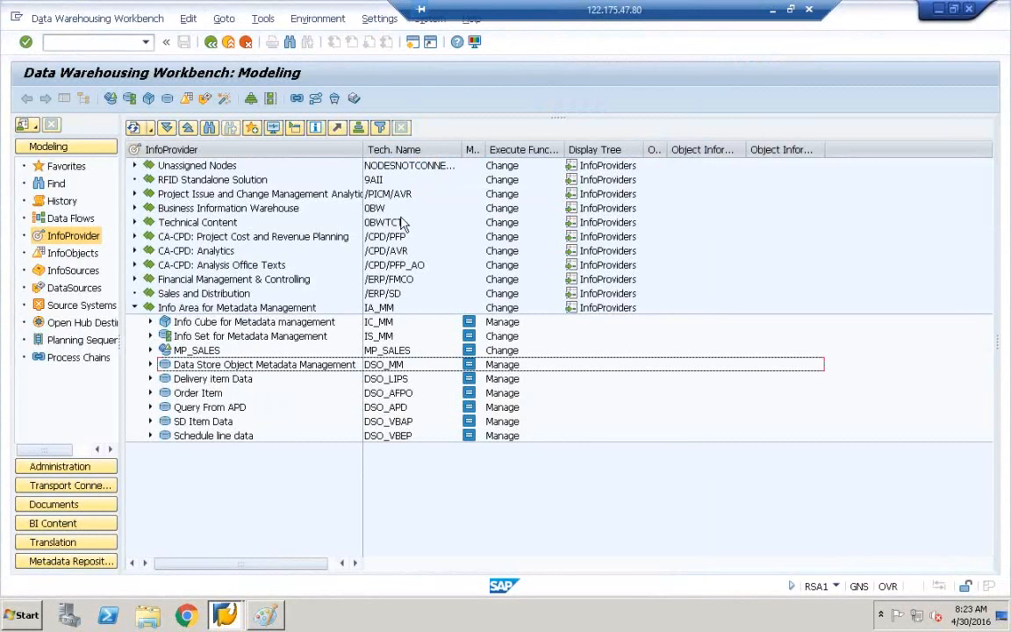
Rerun RSA1 from SAP Easy Access, widen the InfoProvider column, and return to Paint.
click(211, 41)
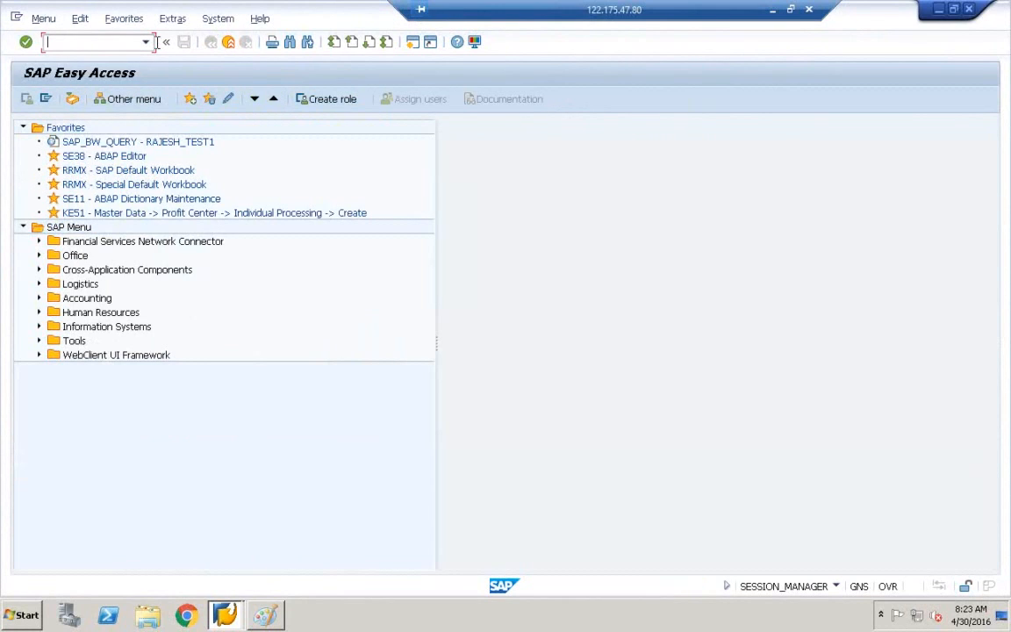
text(RSA1)
key(Return)
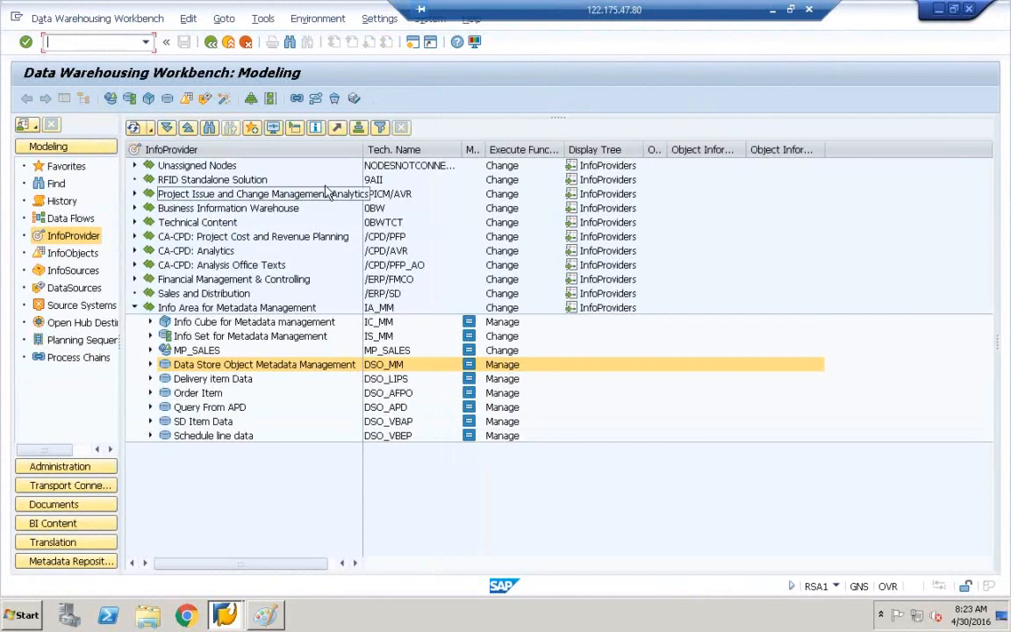
drag(362, 151, 398, 151)
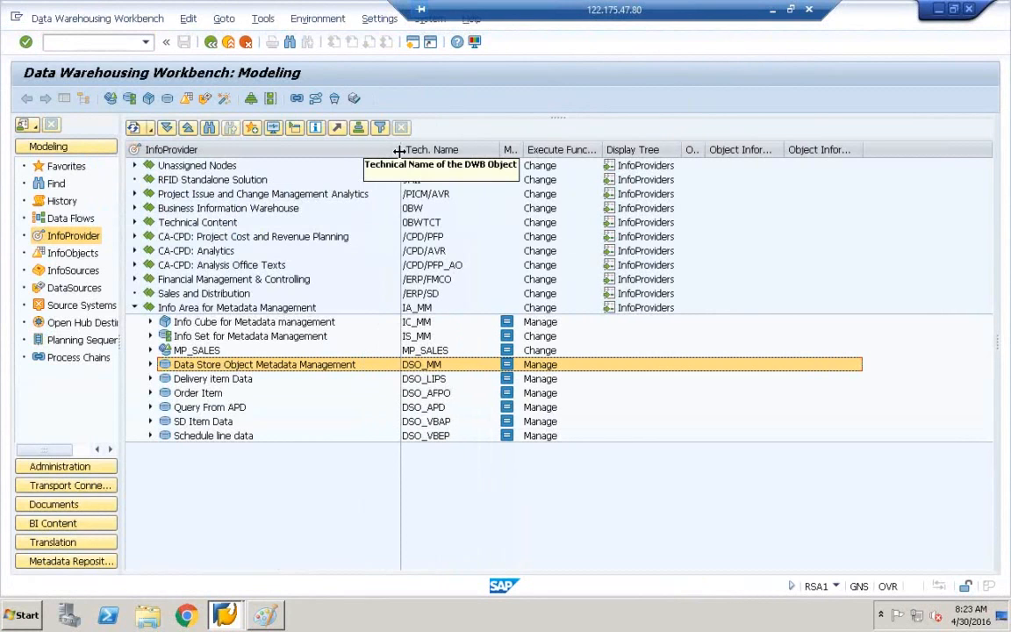
click(265, 615)
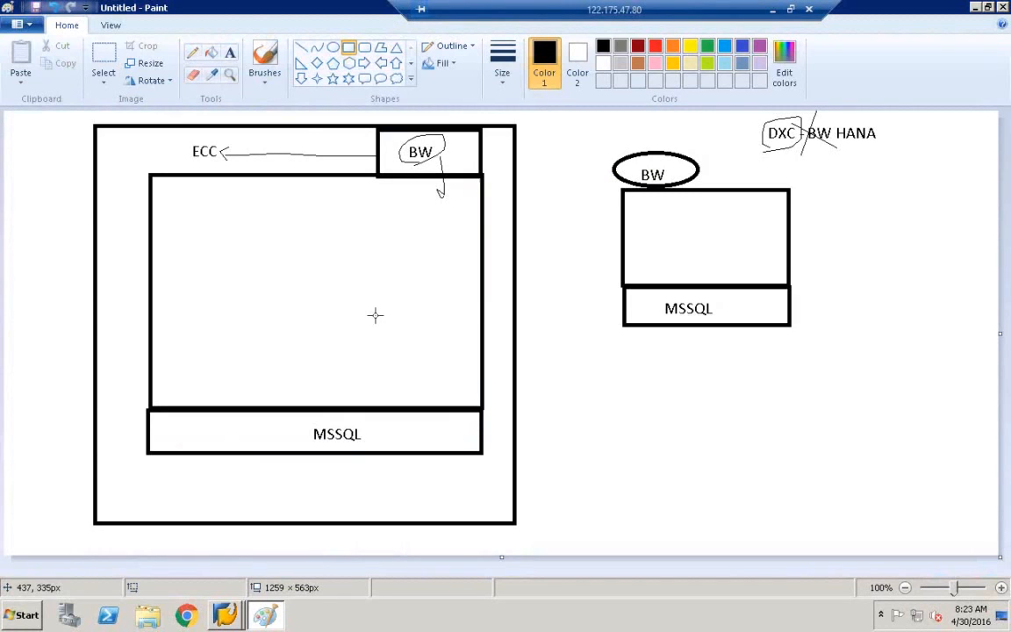
Start a new blank picture, discarding the unsaved drawing.
click(22, 26)
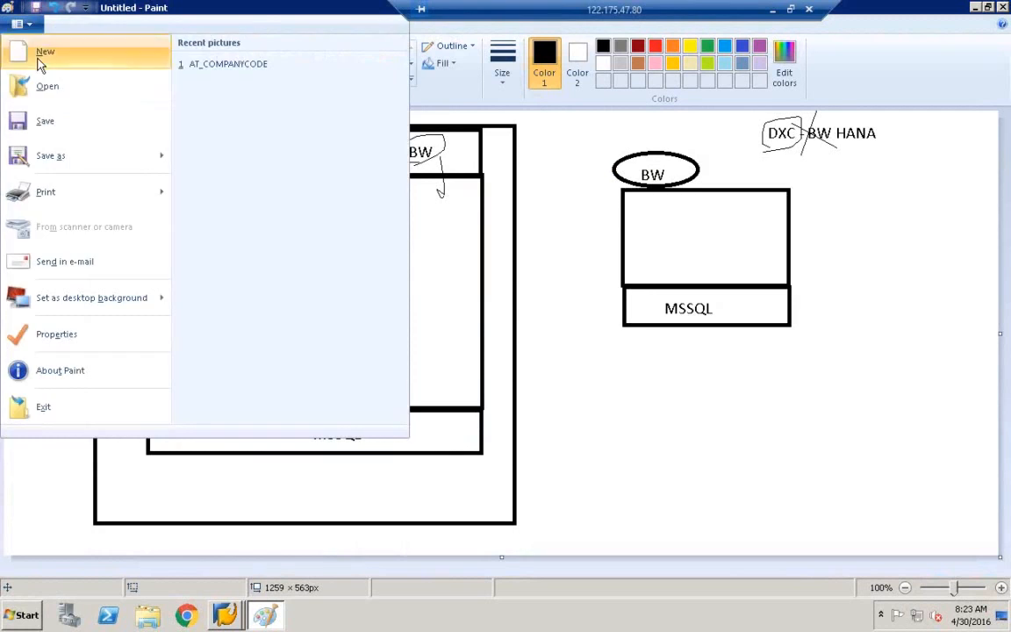
click(40, 54)
click(544, 313)
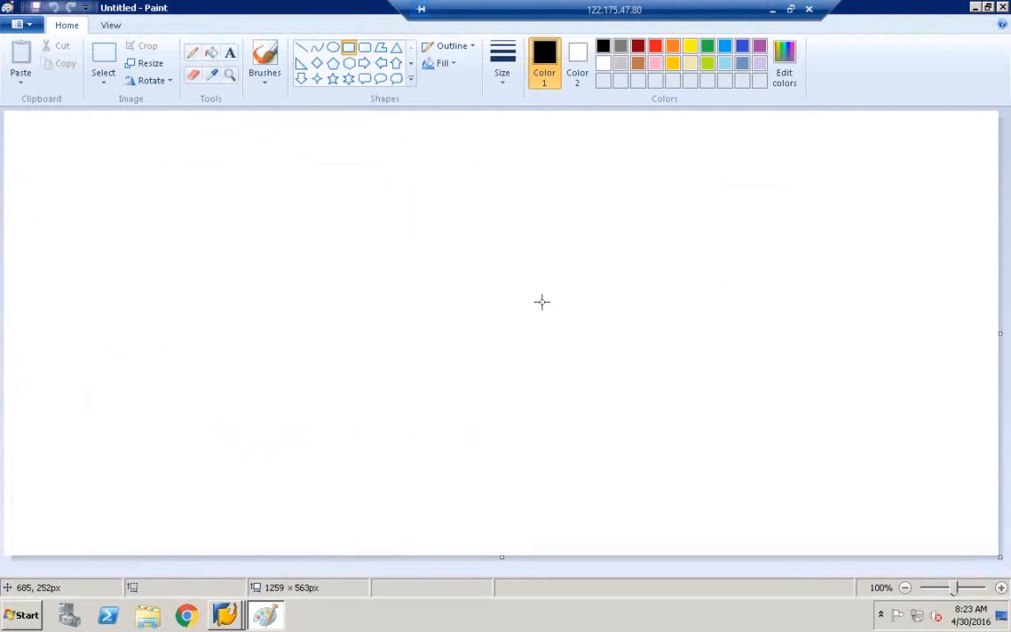
Draw two large rectangles, labelling the left one 'ECC' and the right one 'BW'.
click(351, 48)
drag(32, 183, 325, 406)
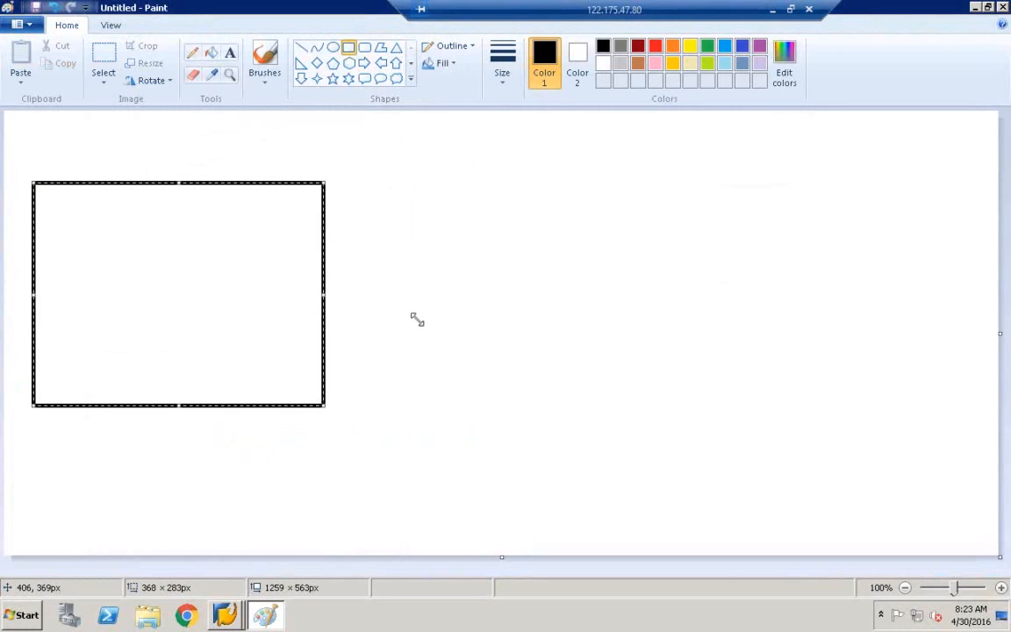
click(536, 187)
drag(629, 259, 804, 402)
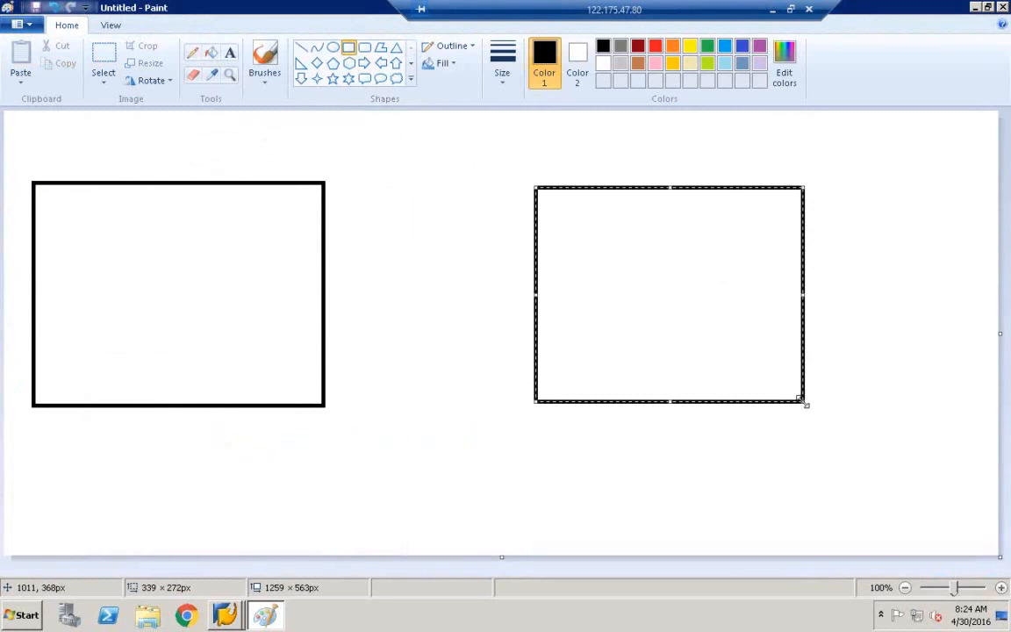
click(230, 53)
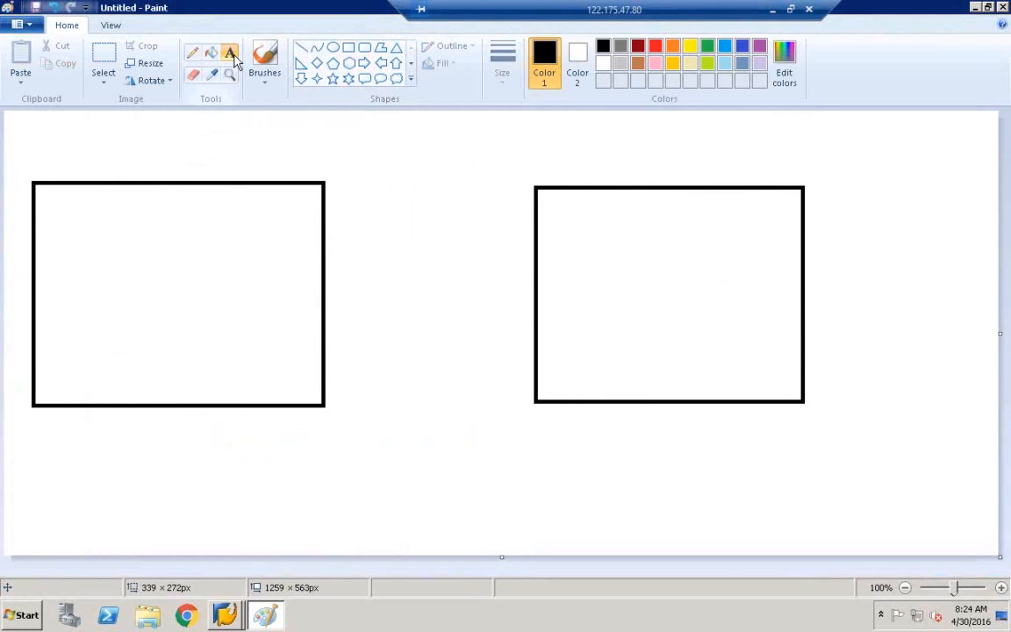
click(149, 149)
text(ECC)
click(481, 171)
click(643, 173)
text(BW)
click(341, 240)
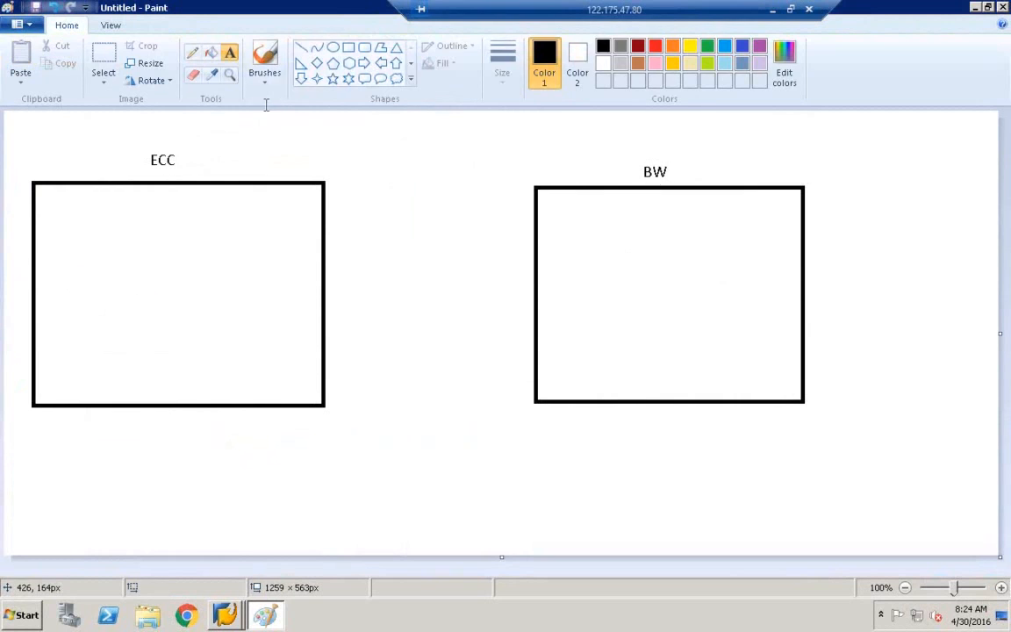
Draw a small rectangle inside the ECC box.
click(349, 46)
mouse_move(41, 269)
mouse_down()
mouse_move(119, 292)
mouse_move(130, 304)
mouse_up()
click(230, 53)
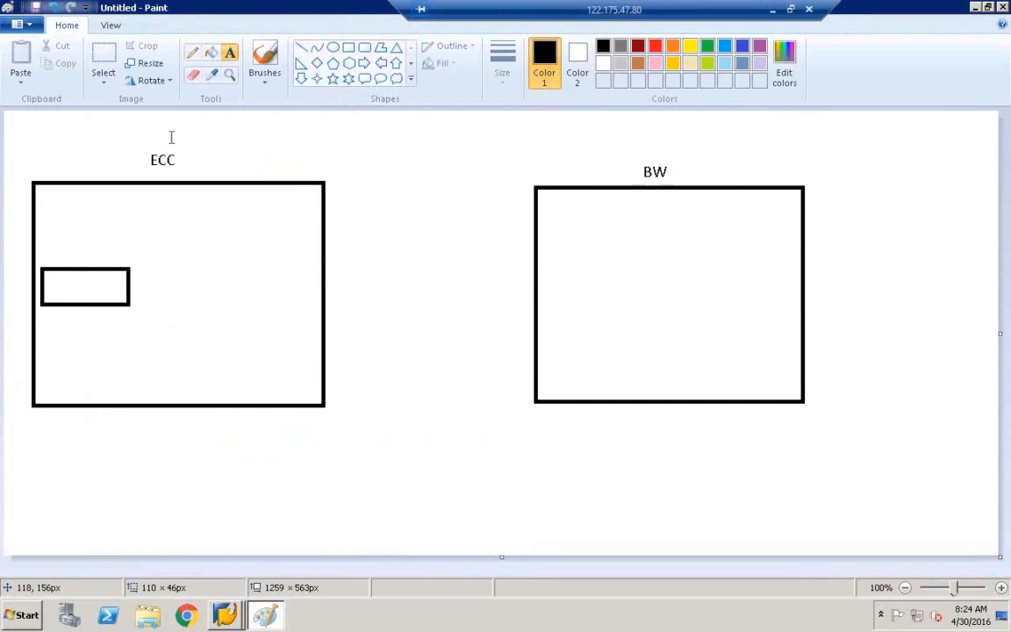
Label the small box 'TABLE' and add a DS box beside it inside ECC.
click(50, 283)
text(TABLE)
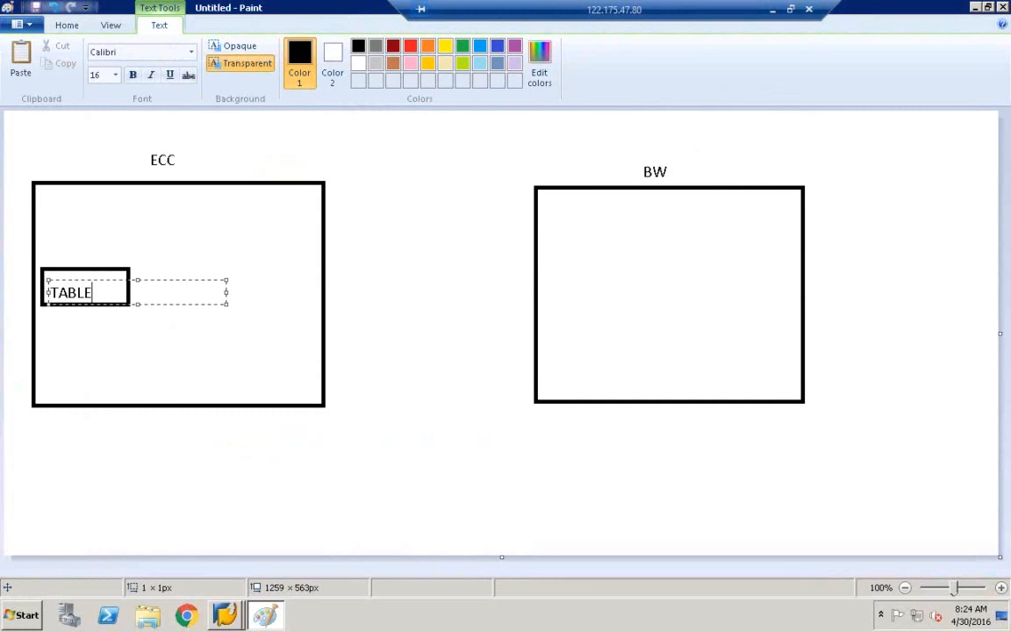
click(226, 249)
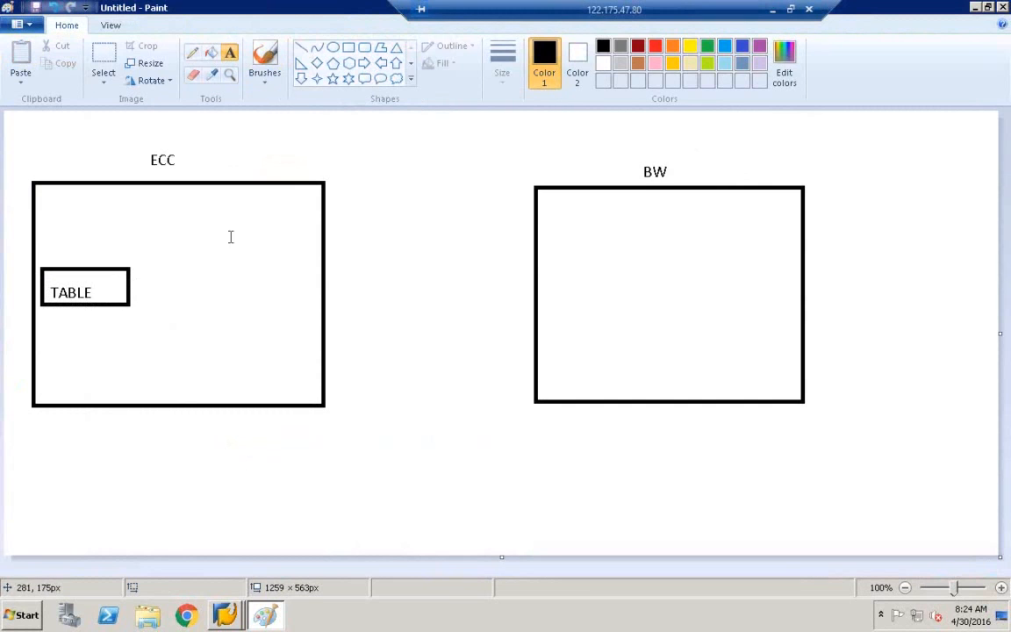
click(348, 47)
drag(185, 269, 316, 312)
click(230, 52)
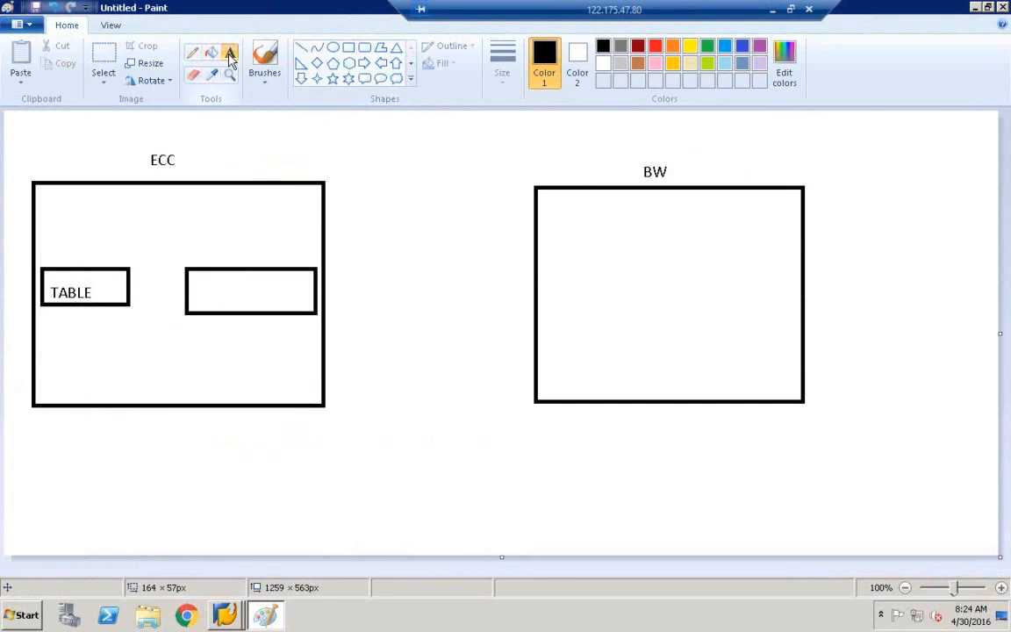
click(230, 278)
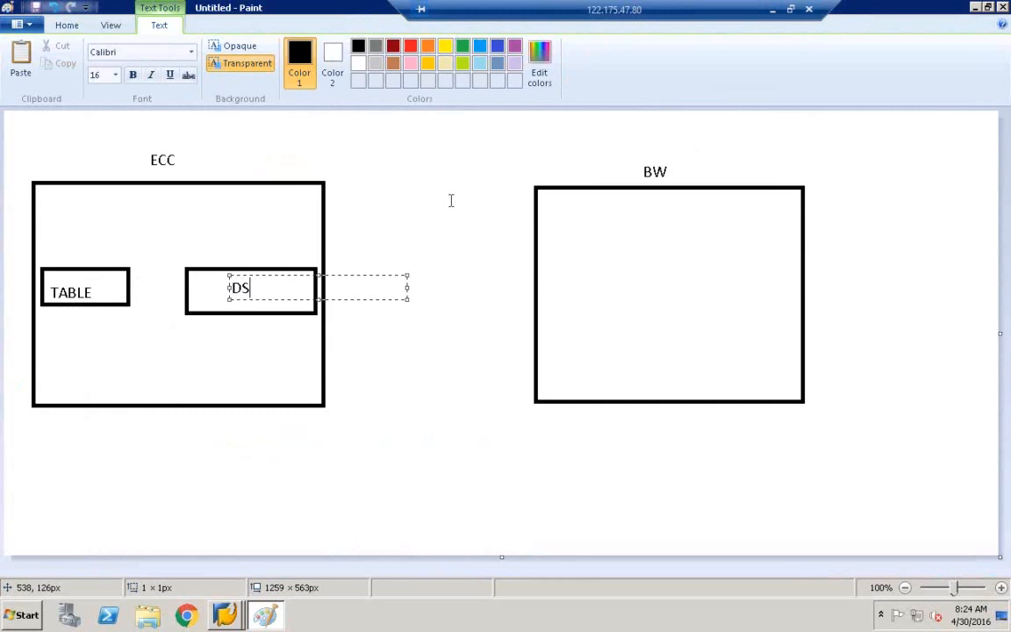
click(336, 200)
Sketch a curved link from the TABLE box over to the DS box.
click(193, 55)
drag(135, 238, 96, 282)
mouse_move(136, 238)
mouse_down()
mouse_move(235, 262)
mouse_move(517, 216)
mouse_move(560, 251)
mouse_up()
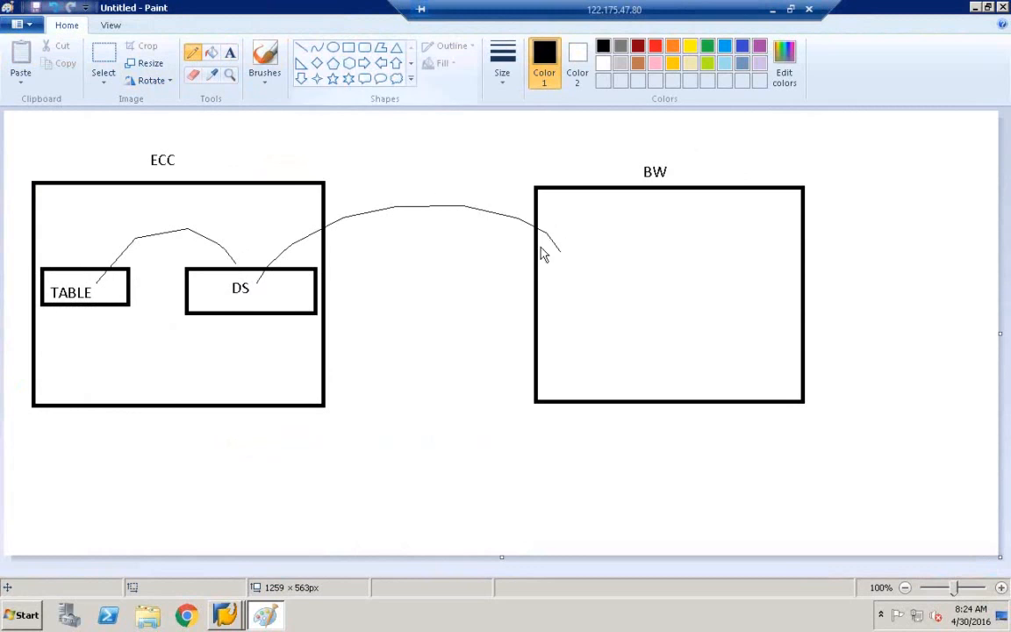
Copy the DS box and move the copy into the BW box.
click(103, 55)
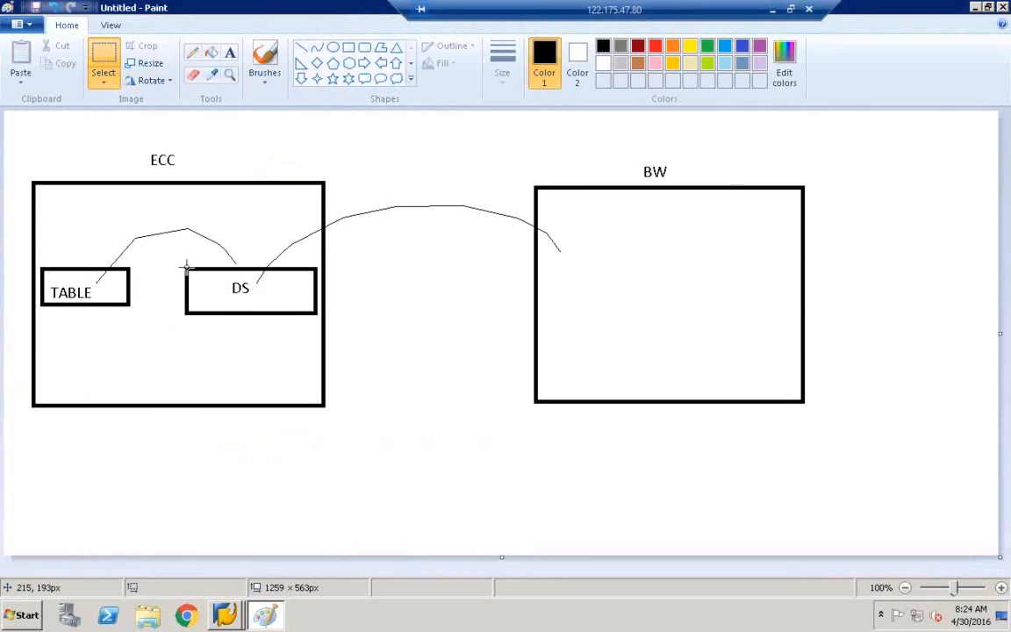
drag(179, 261, 319, 320)
key(ctrl+v)
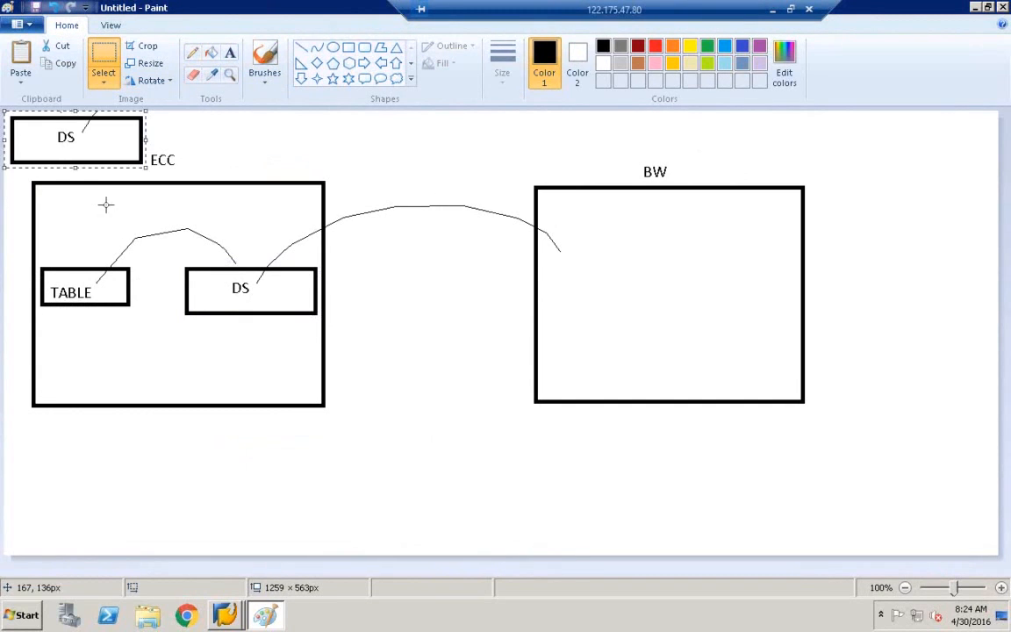
drag(72, 151, 614, 293)
click(609, 350)
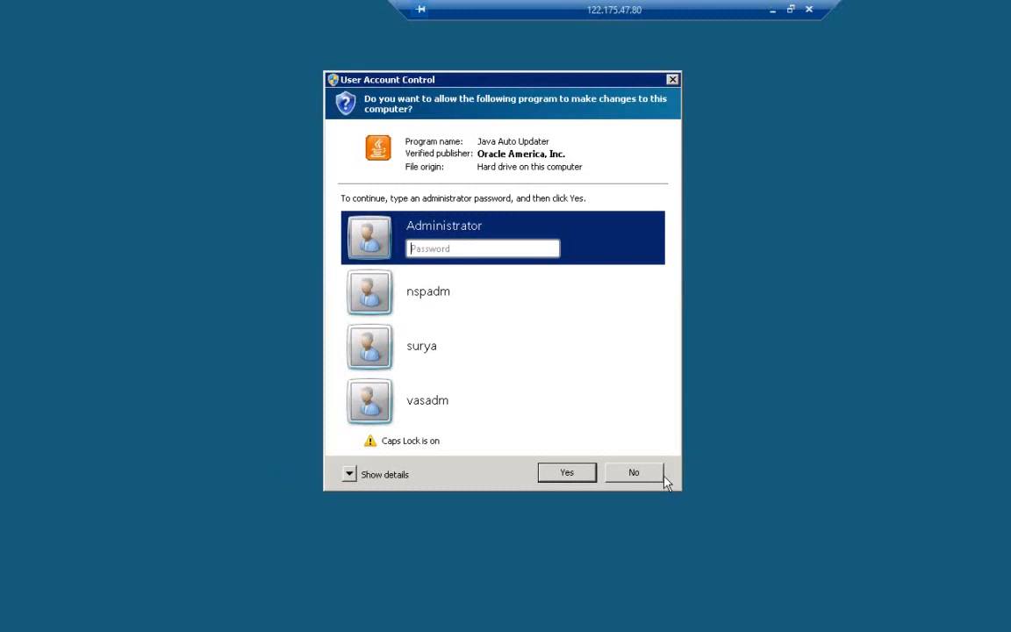
click(632, 474)
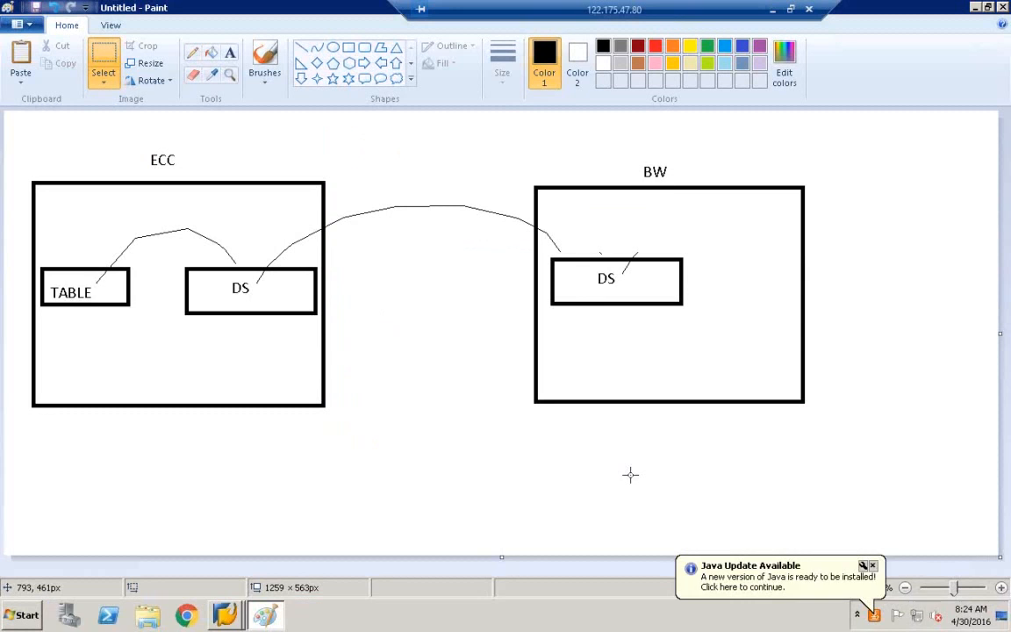
click(364, 47)
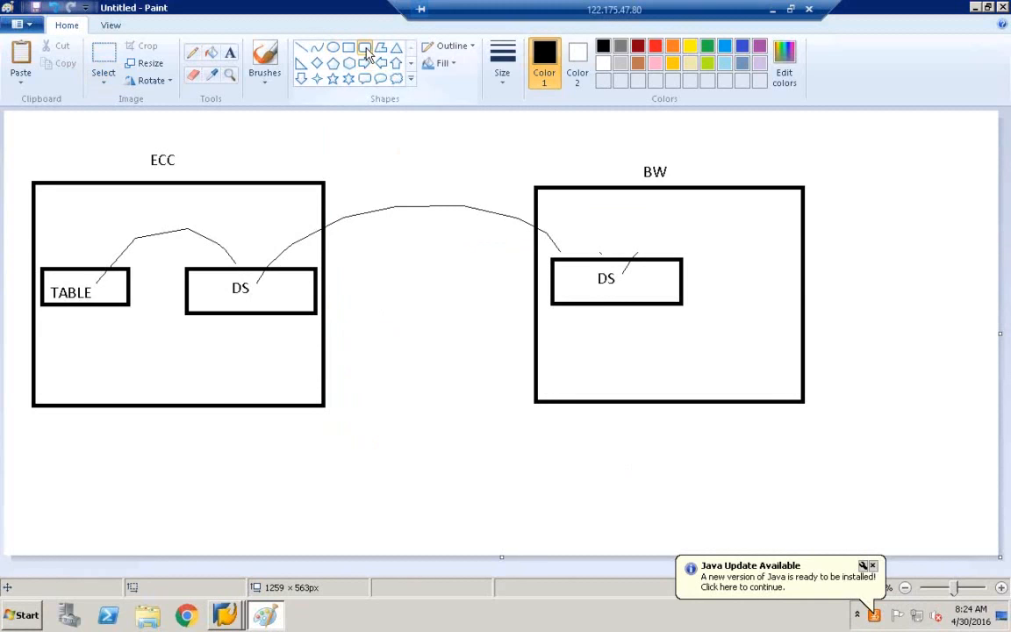
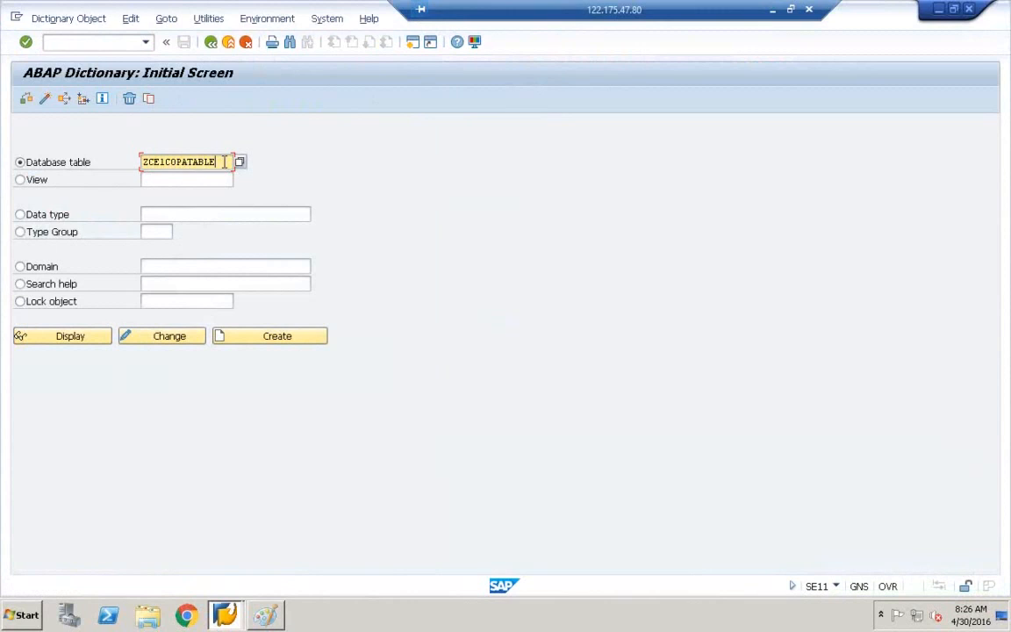
Display ZCE1COPATABLE's six fields and list its five stored data entries.
click(225, 162)
click(61, 342)
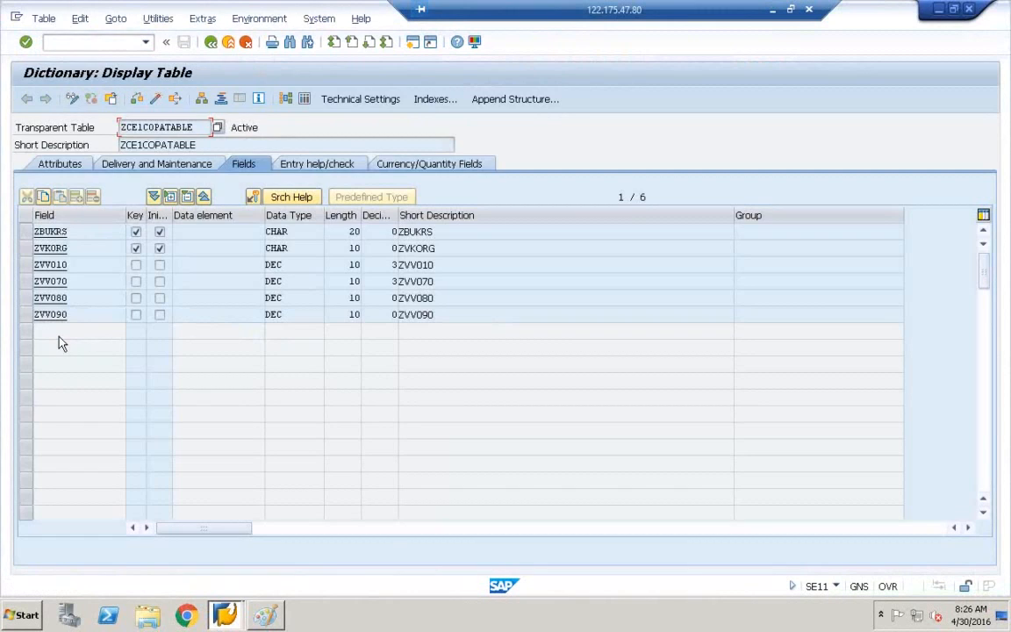
click(305, 100)
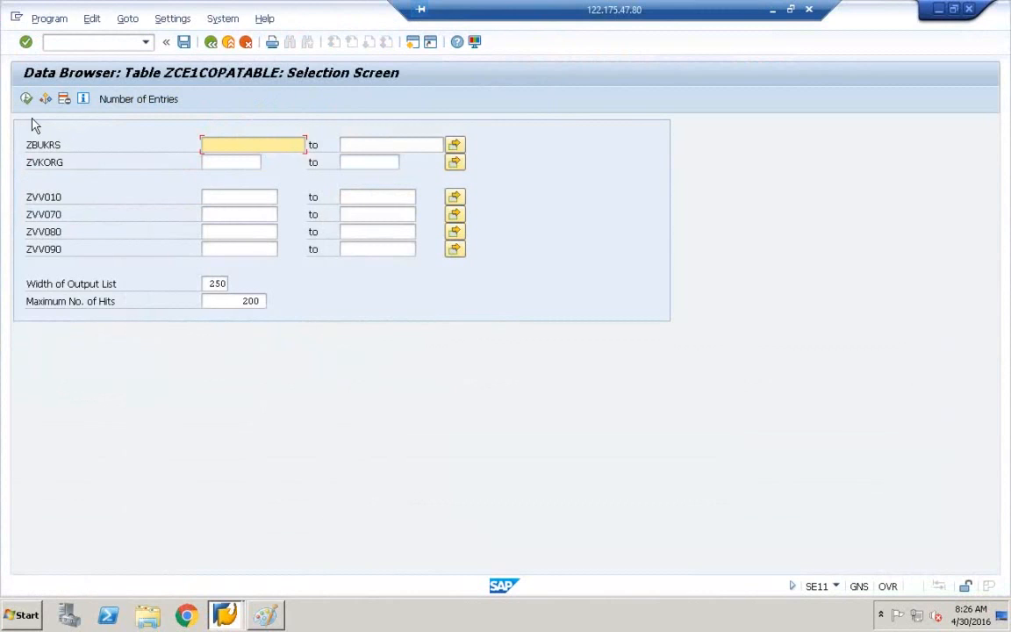
click(27, 101)
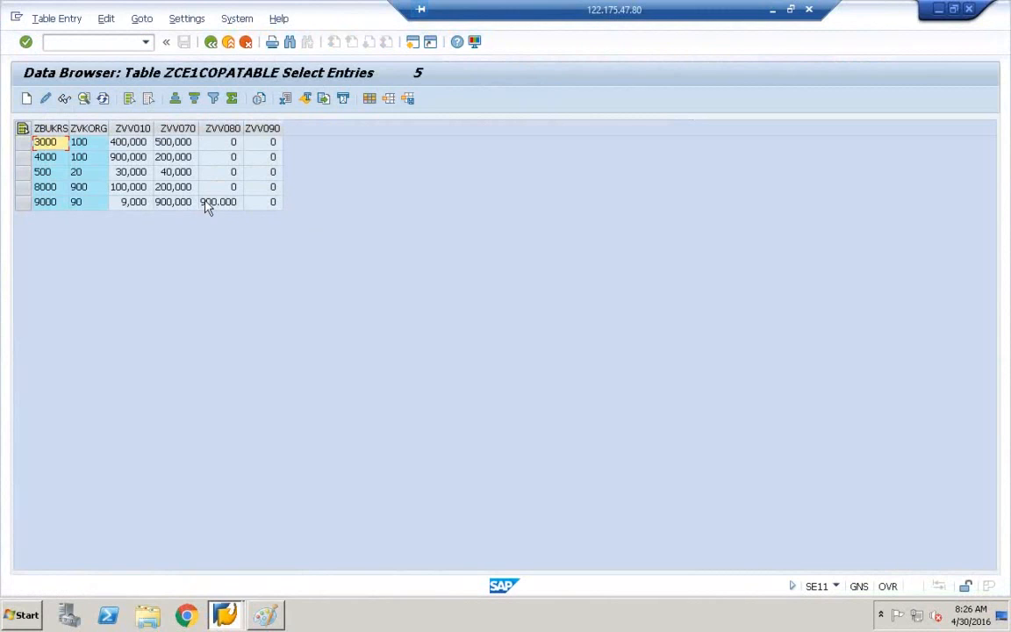
click(210, 44)
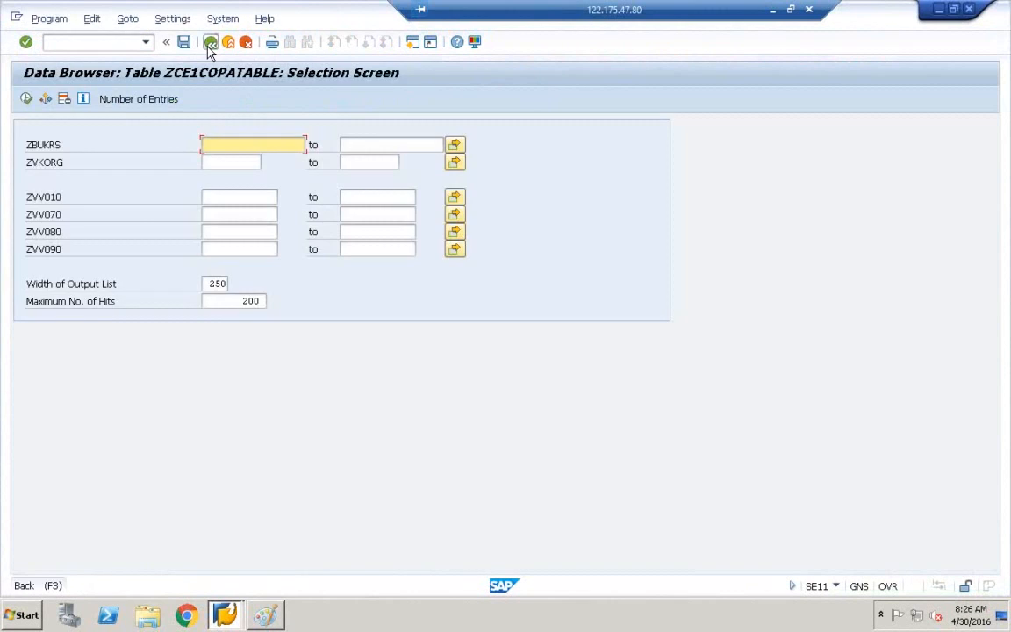
click(210, 44)
Copy the table name ZCE1COPATABLE and return to the Paint diagram.
drag(197, 127, 109, 127)
key(ctrl+c)
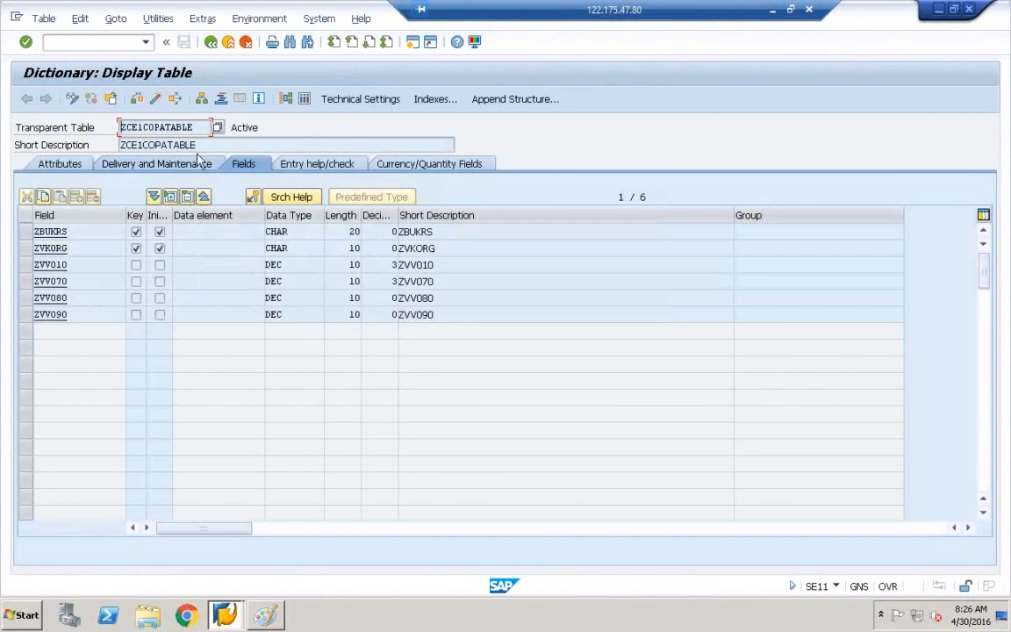
click(272, 618)
Paste ZCE1COPATABLE as a label below TABLE in the ECC box.
click(48, 339)
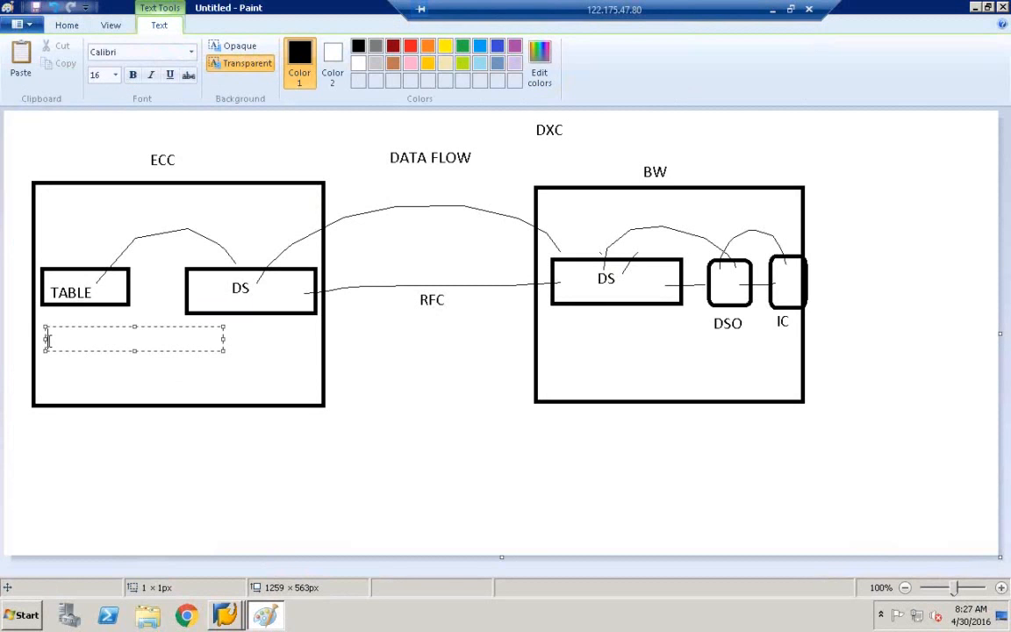
key(ctrl+v)
click(166, 373)
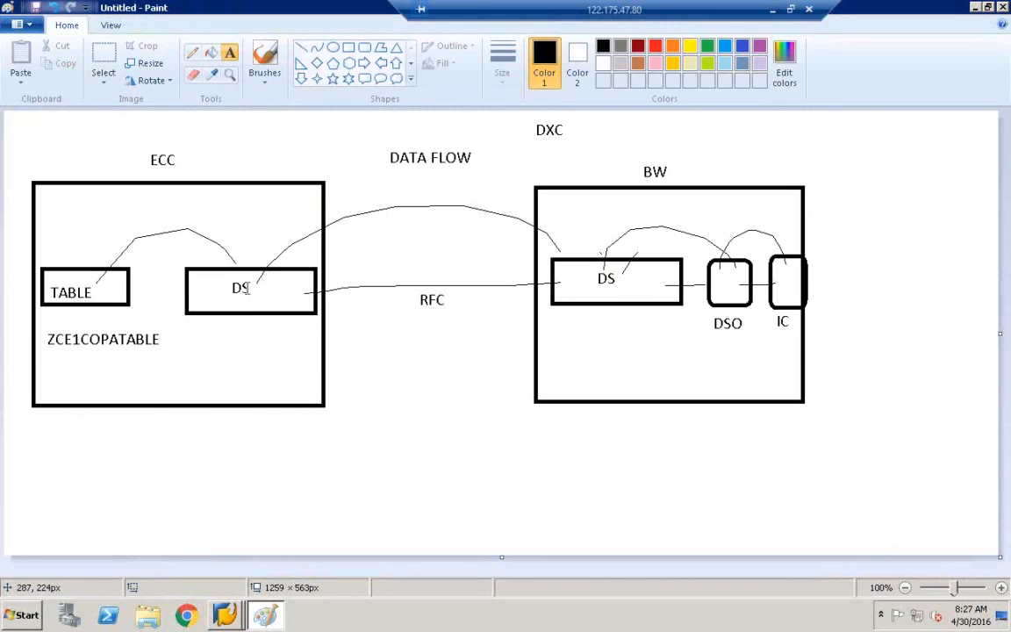
Add the label RSO2 beneath the DS box.
click(227, 324)
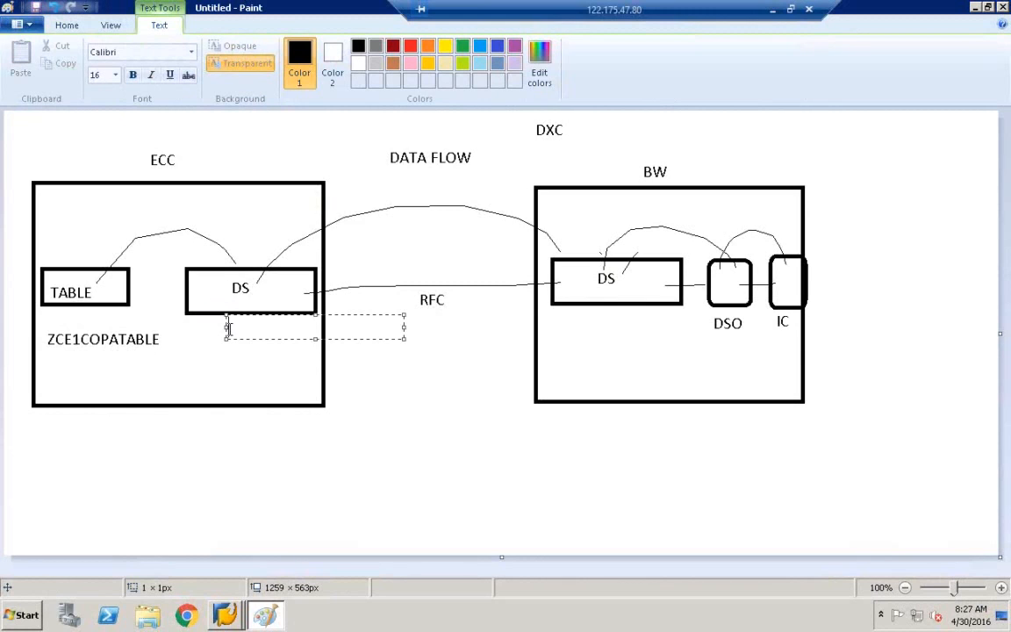
text(RSO2)
click(406, 358)
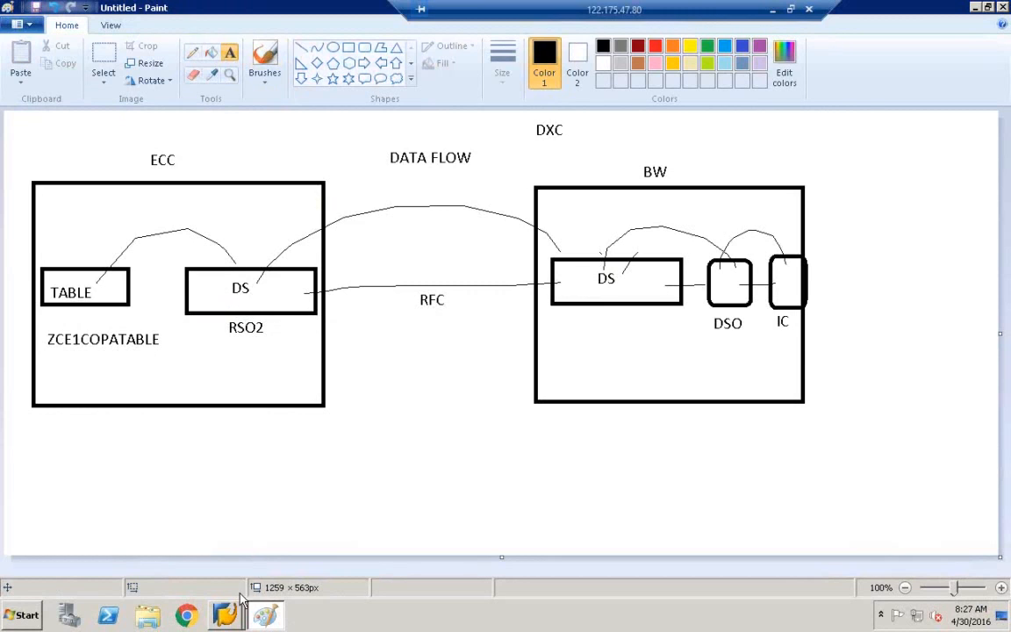
Go back to Easy Access and run RSO2 for generic DataSource maintenance, then return to Paint.
mouse_move(226, 605)
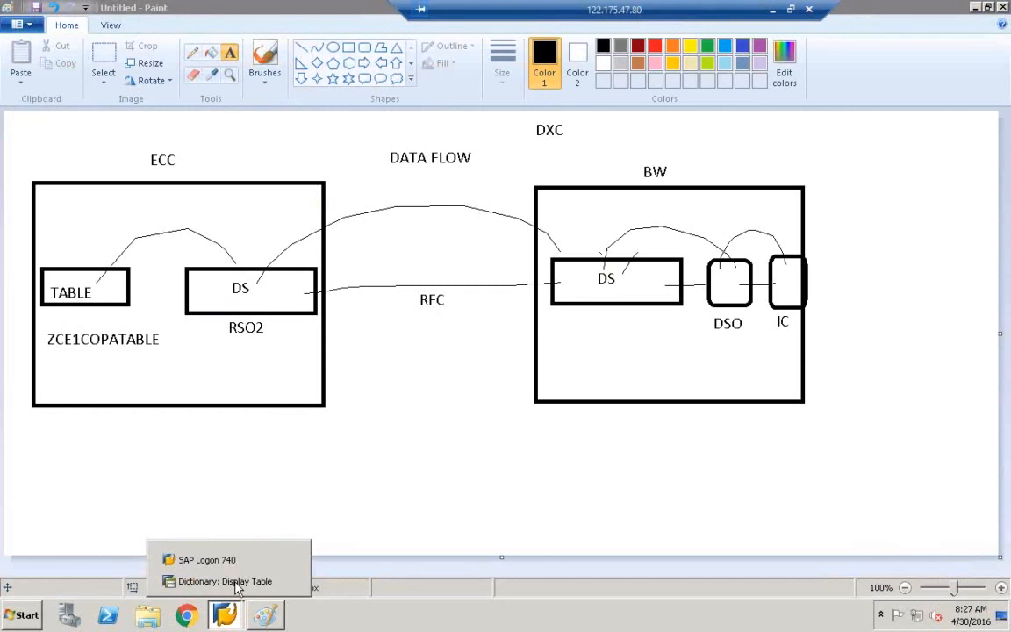
click(235, 583)
click(213, 49)
click(214, 49)
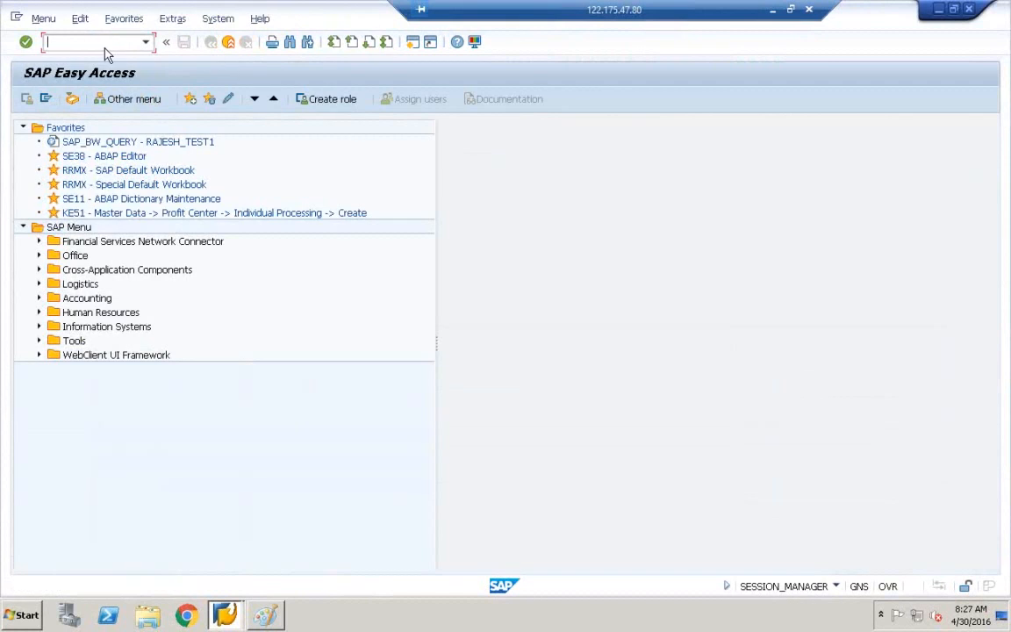
text(RSO2)
key(Return)
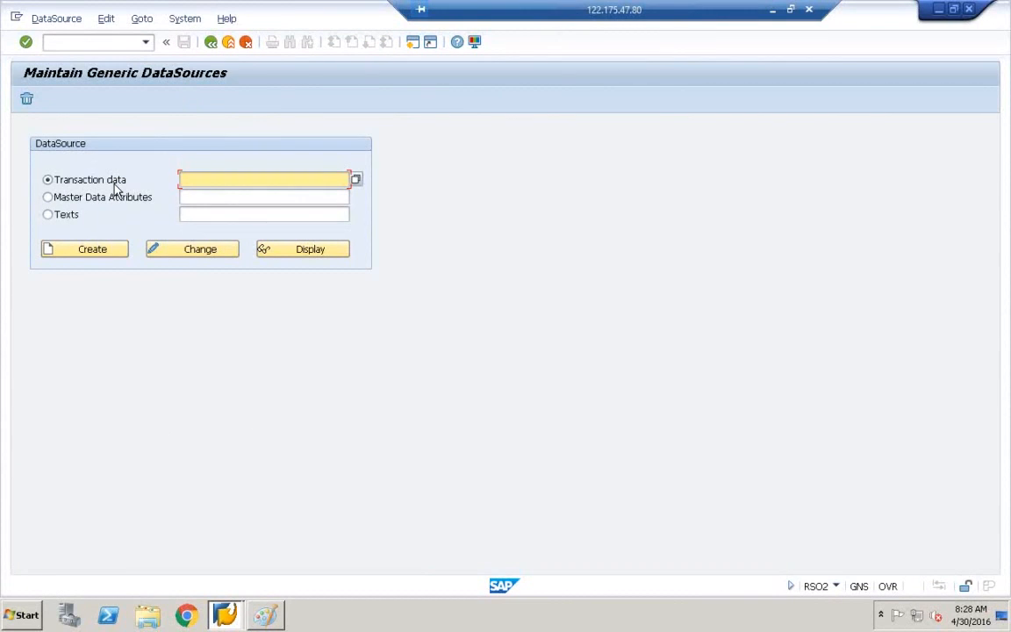
mouse_move(278, 622)
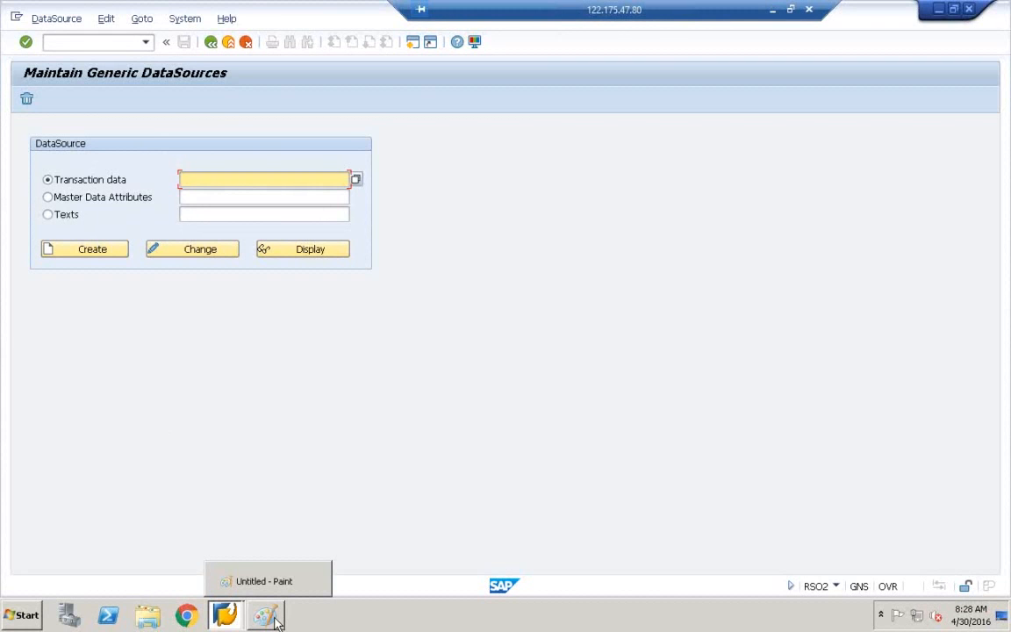
click(275, 619)
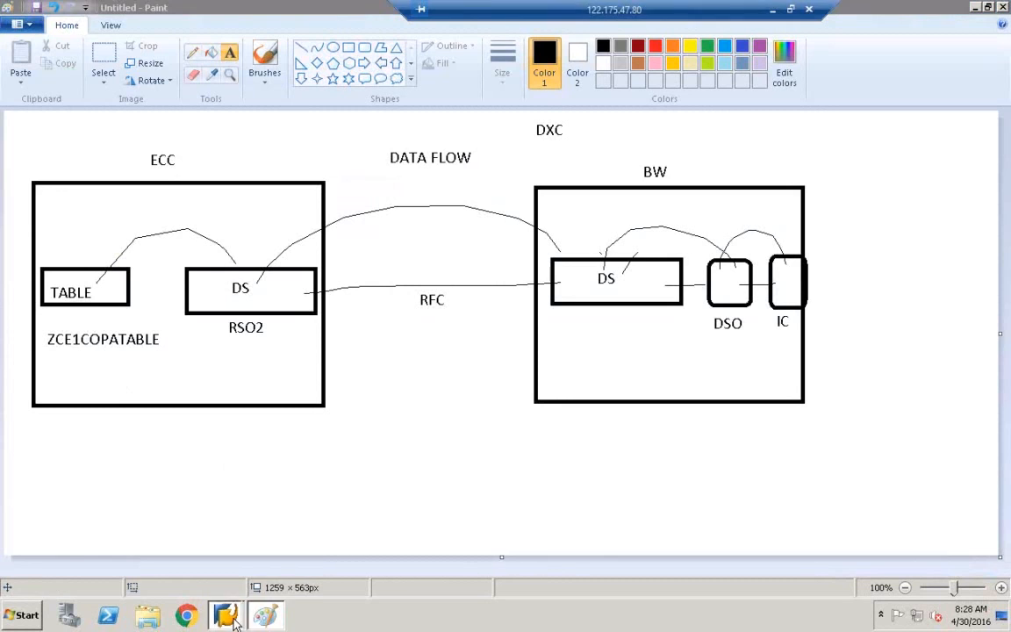
Write the field name ZVV060 as a label under ZCE1COPATABLE in the ECC box.
click(344, 510)
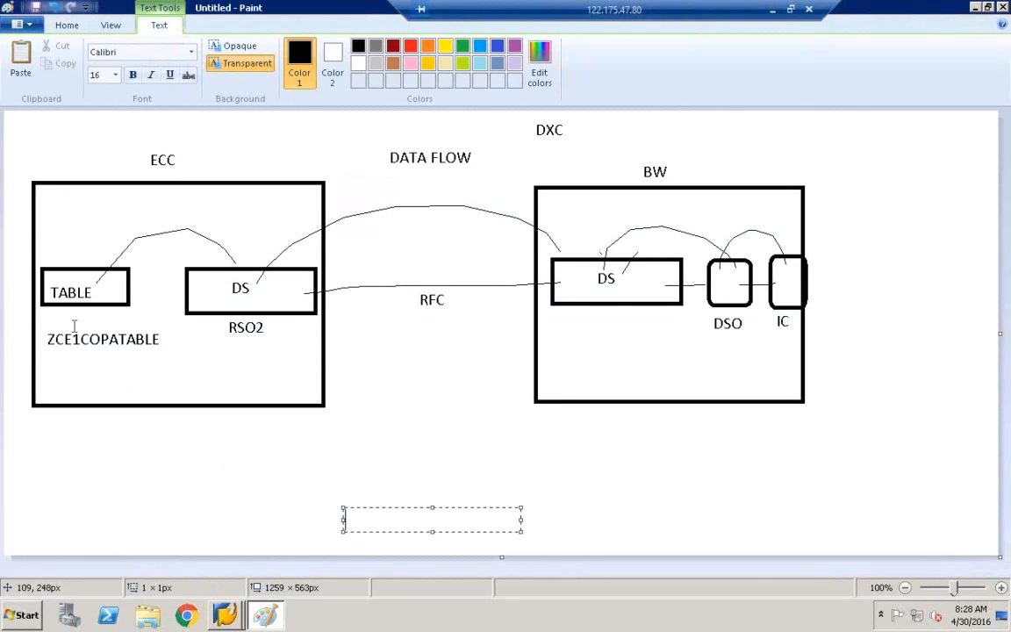
click(51, 367)
click(51, 367)
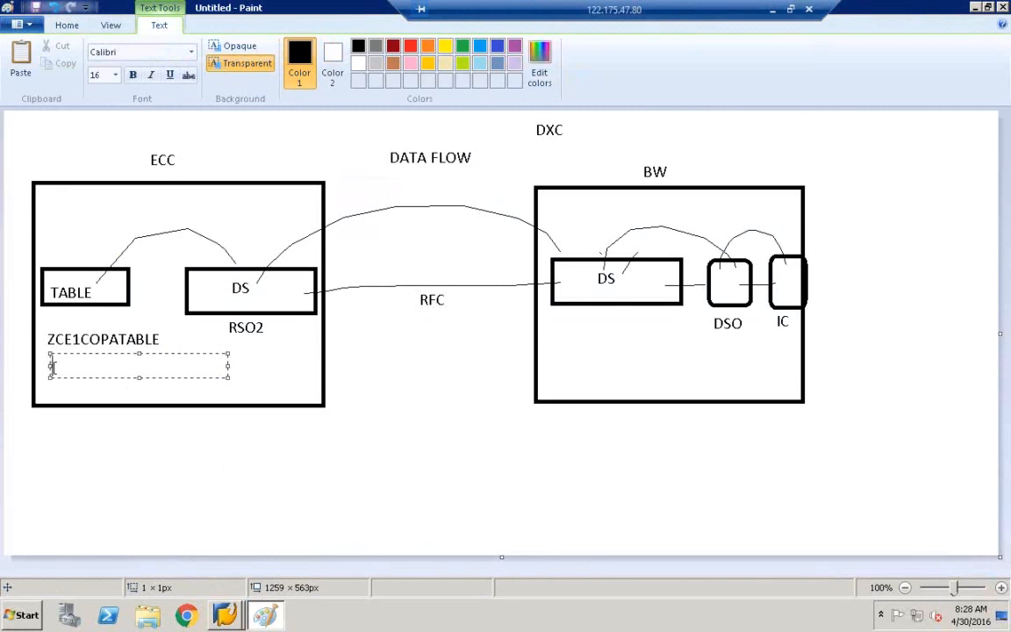
text(ZVV060)
Enter ZCE1COPATABLE_DS as the transaction-data DataSource name and create it.
mouse_move(224, 614)
click(211, 584)
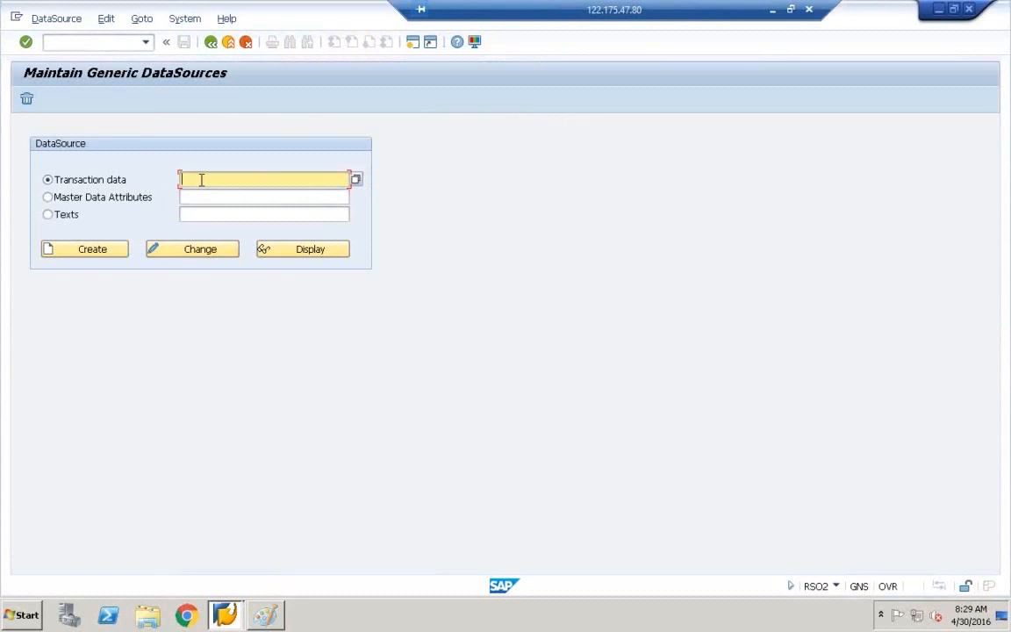
key(ctrl+v)
text(_DS)
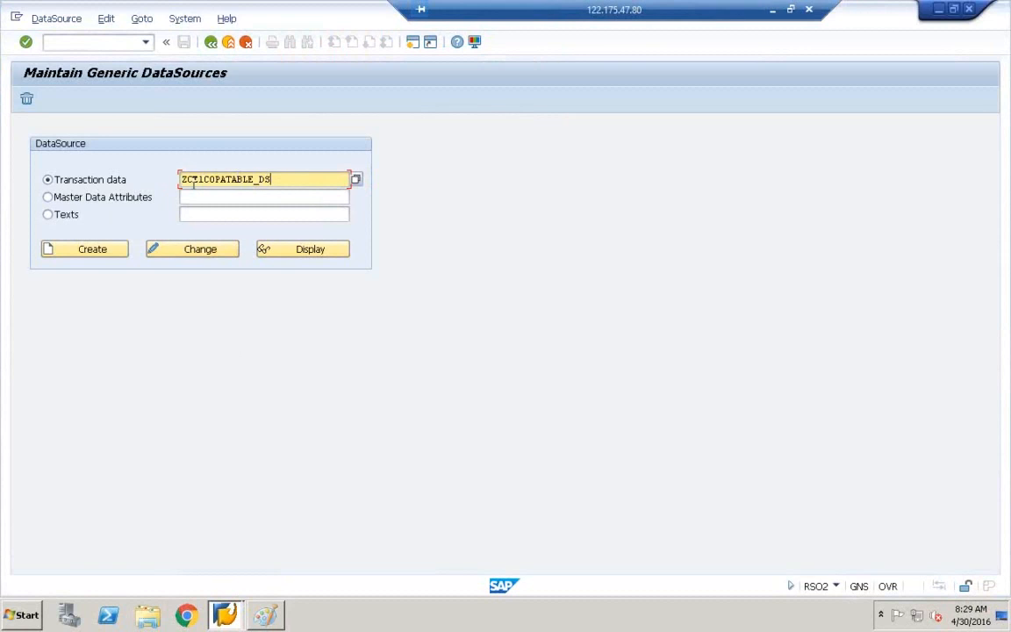
drag(182, 179, 256, 176)
click(277, 178)
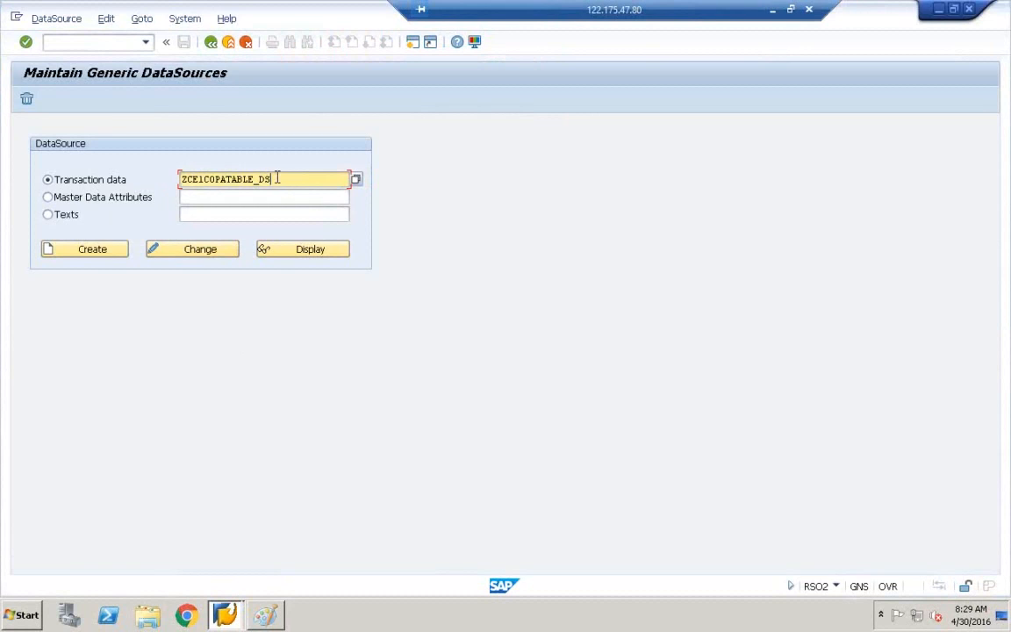
click(76, 256)
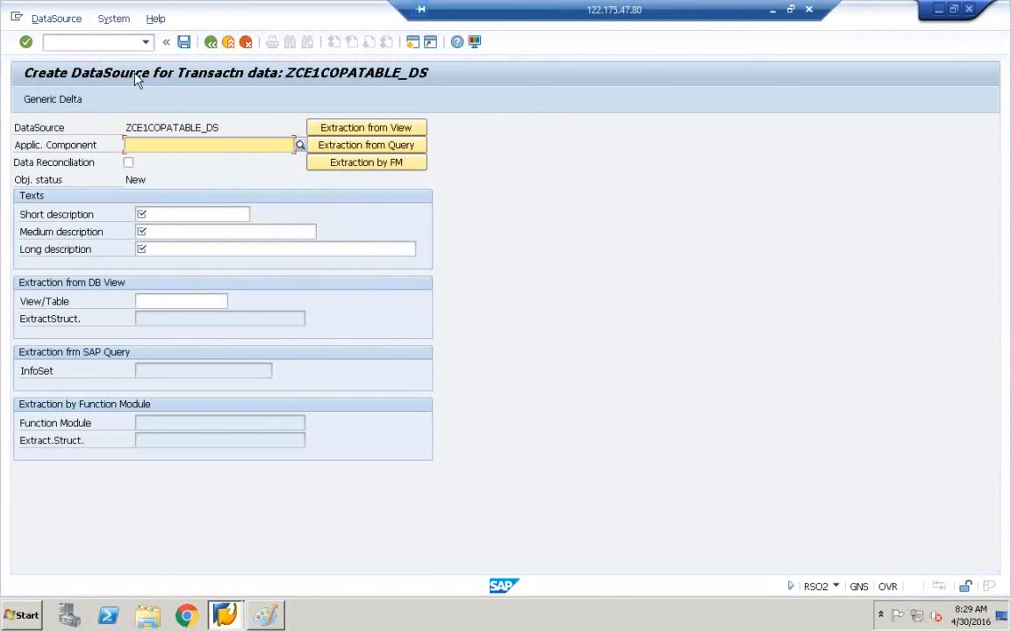
drag(285, 125, 158, 124)
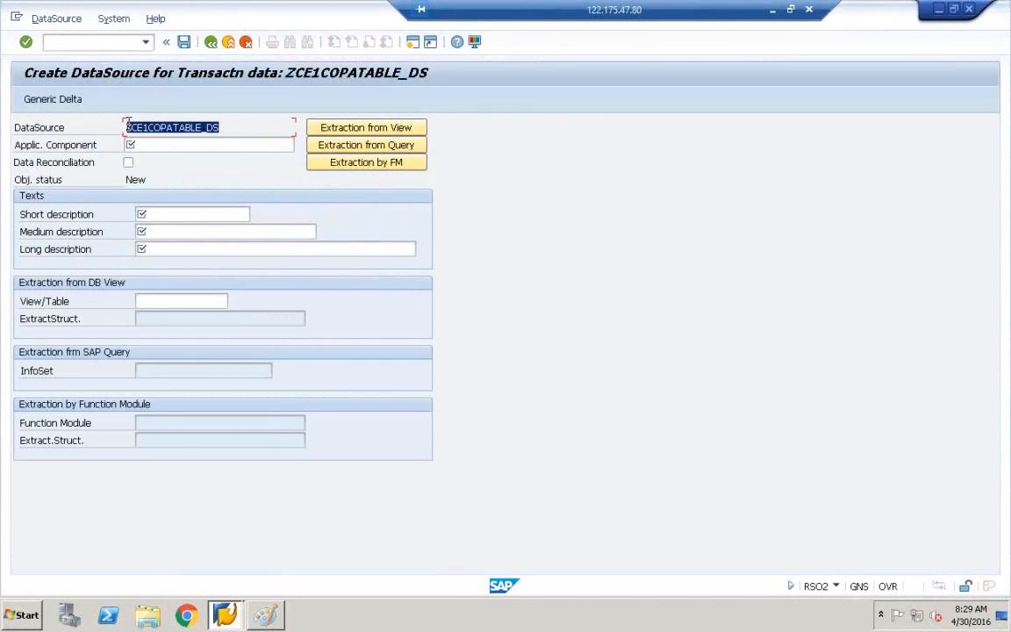
click(137, 145)
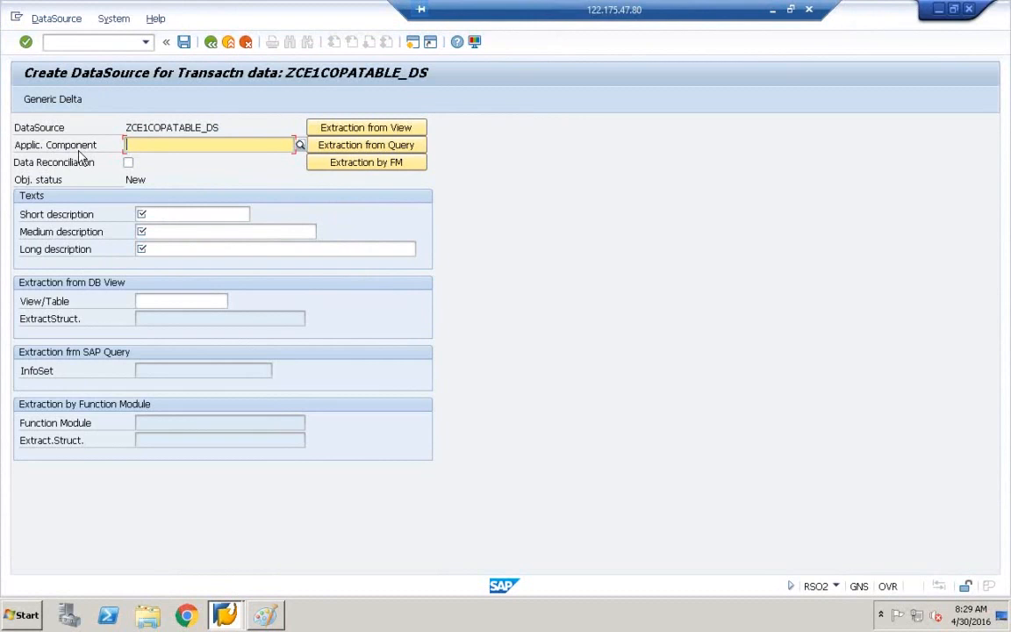
click(222, 126)
drag(226, 123, 127, 124)
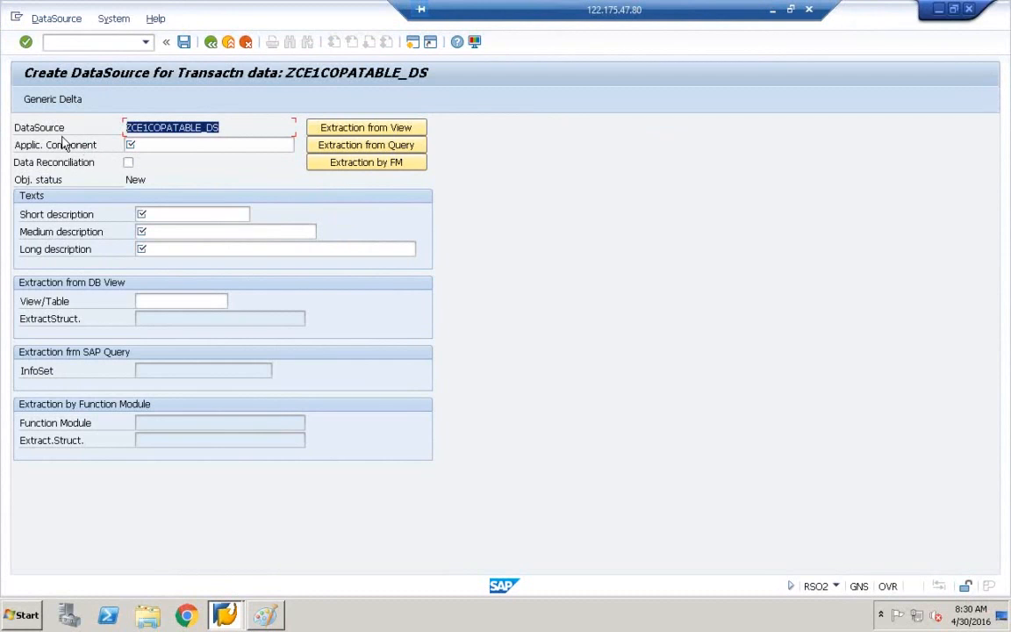
click(129, 145)
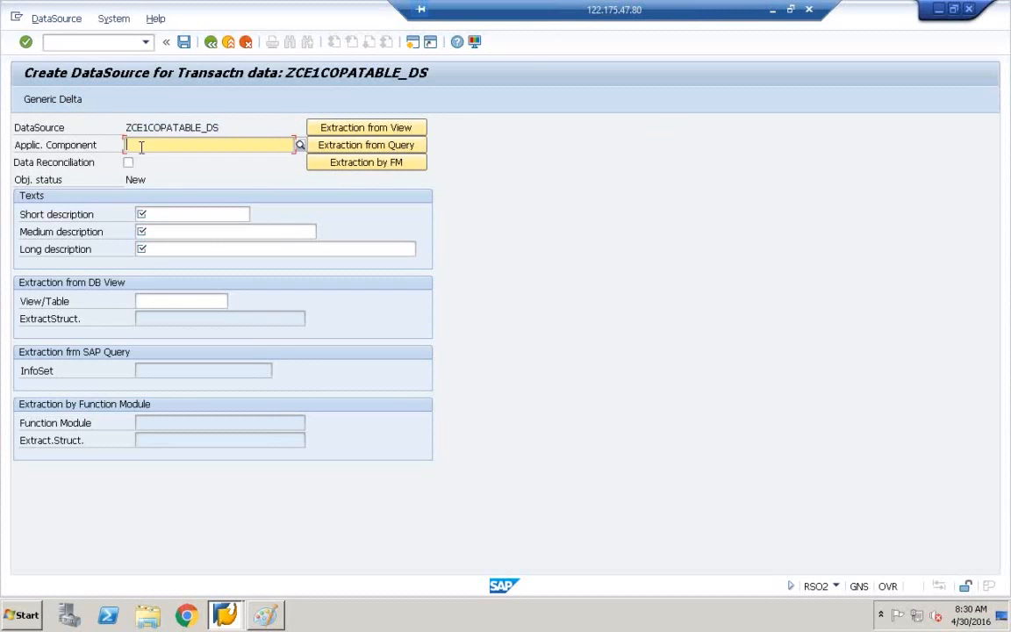
click(206, 129)
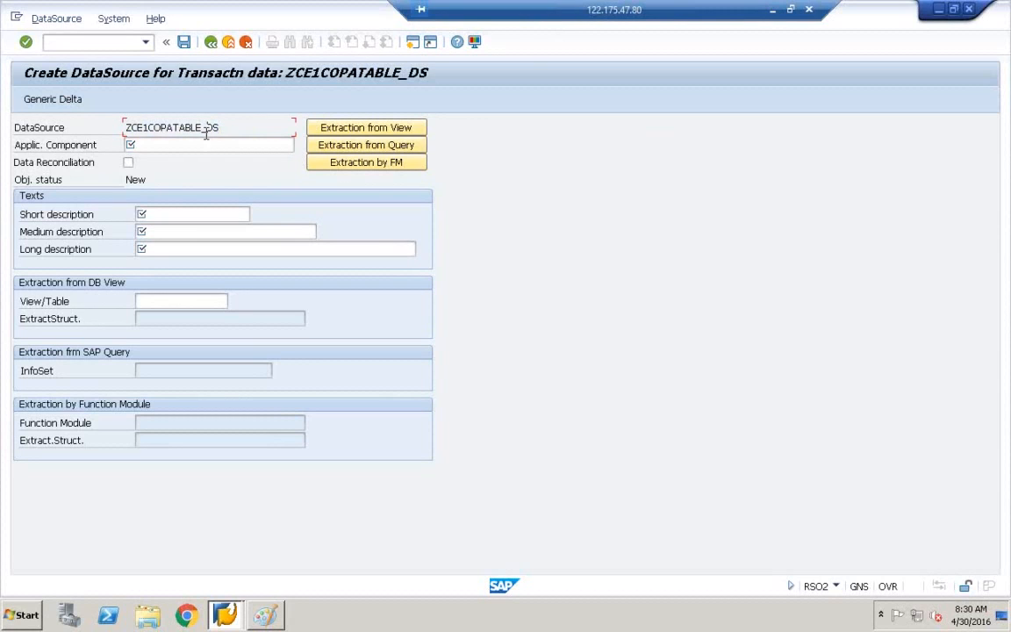
click(205, 144)
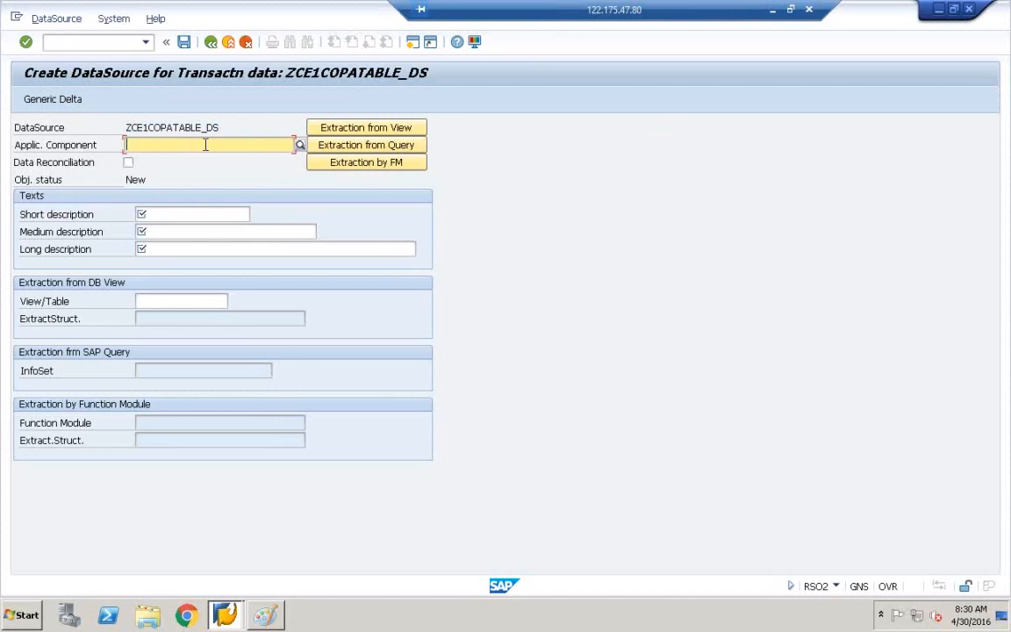
click(300, 146)
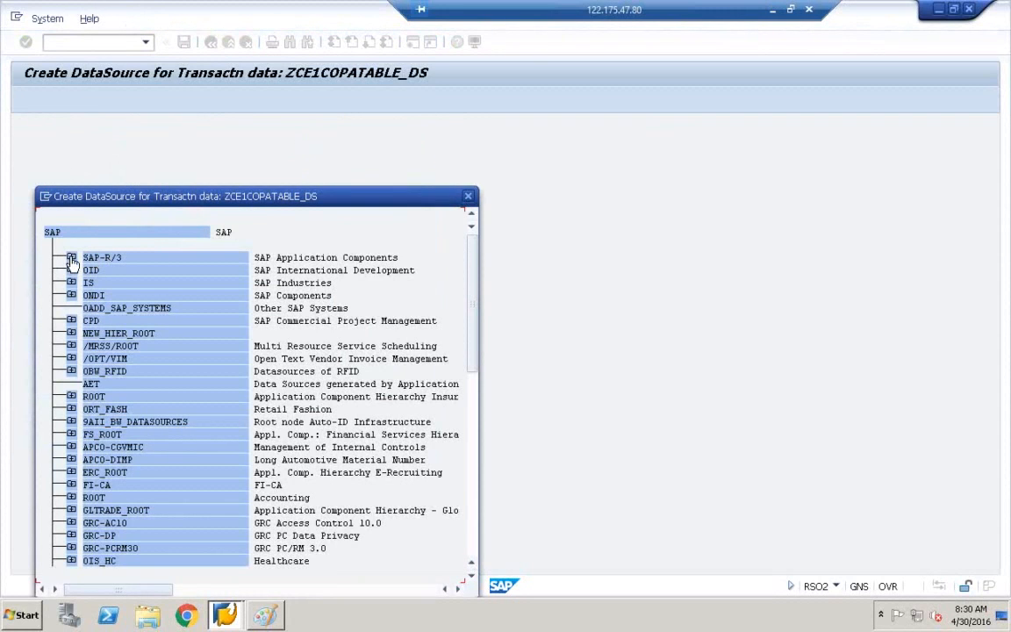
Expand SAP-R/3 and CO in the component hierarchy to browse the CO-PA and CO-PA-IO nodes.
click(71, 259)
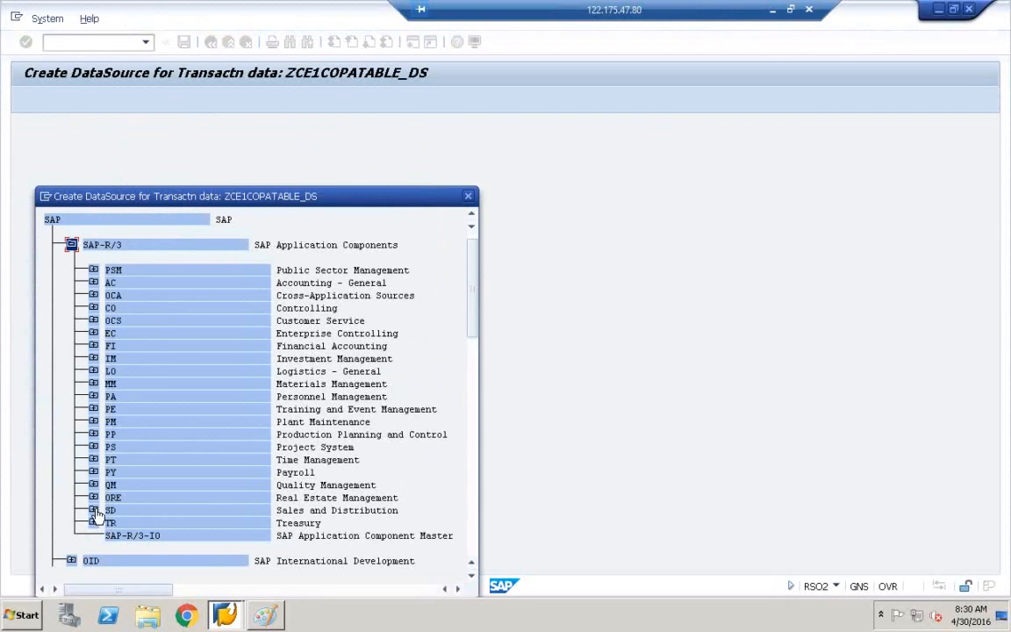
click(93, 308)
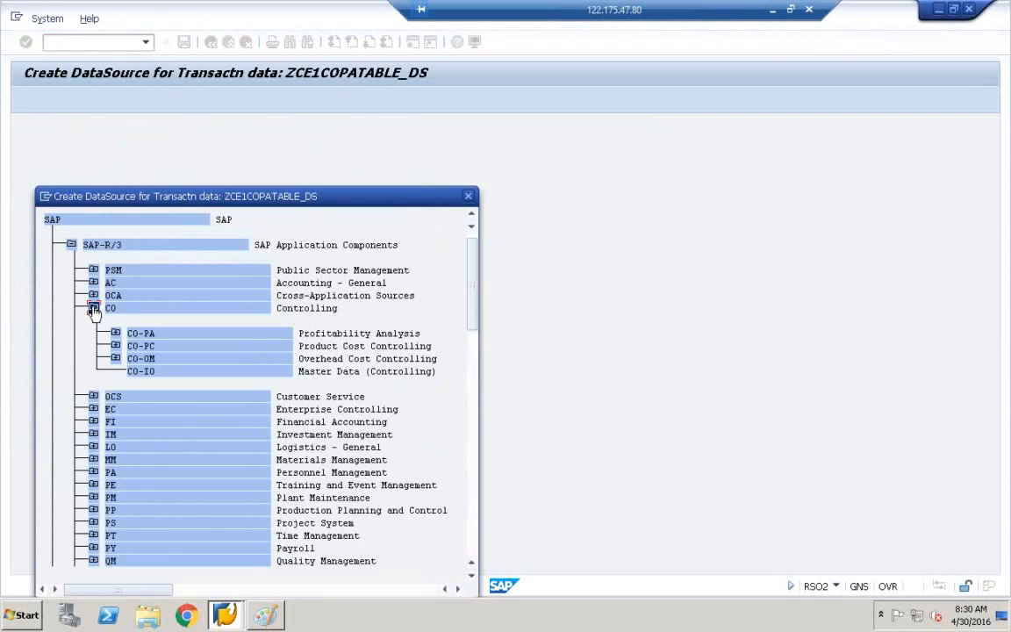
click(138, 334)
click(115, 334)
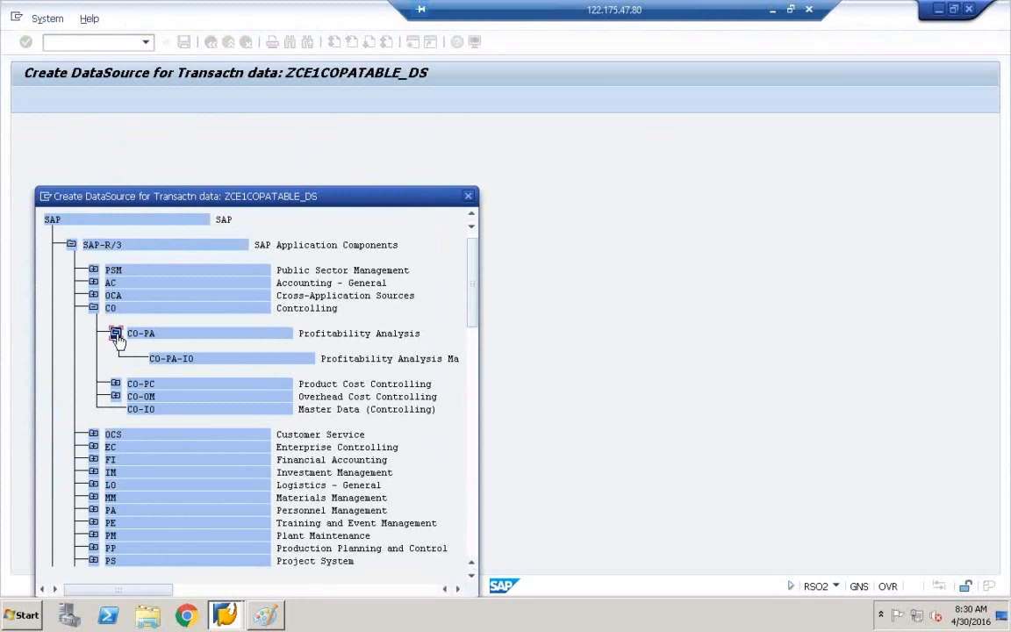
click(182, 360)
click(146, 334)
click(168, 359)
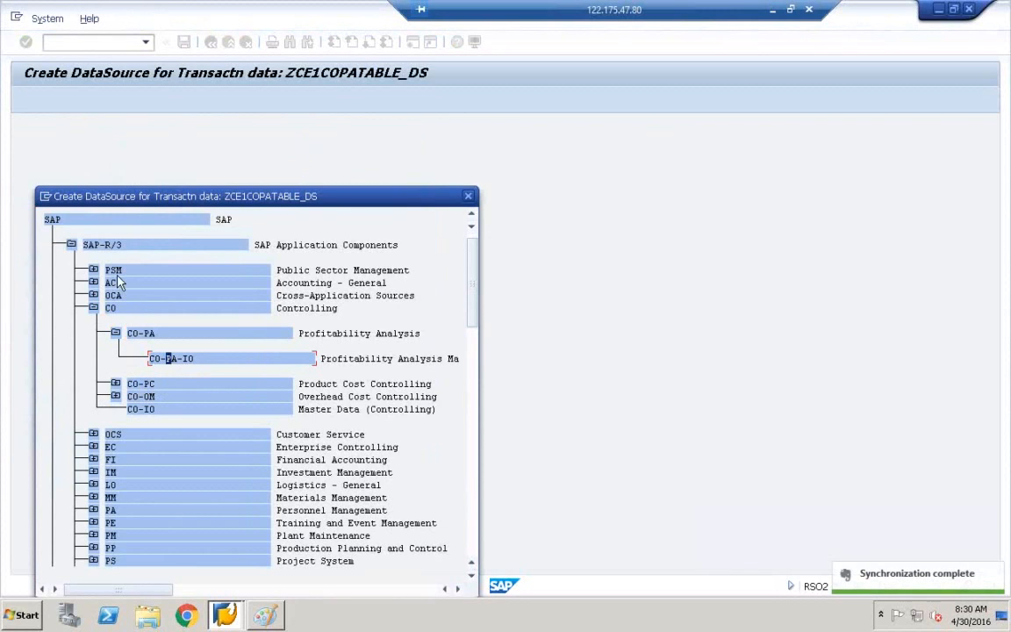
Look through the LO and SD components, then choose CO-PA as the application component.
click(93, 486)
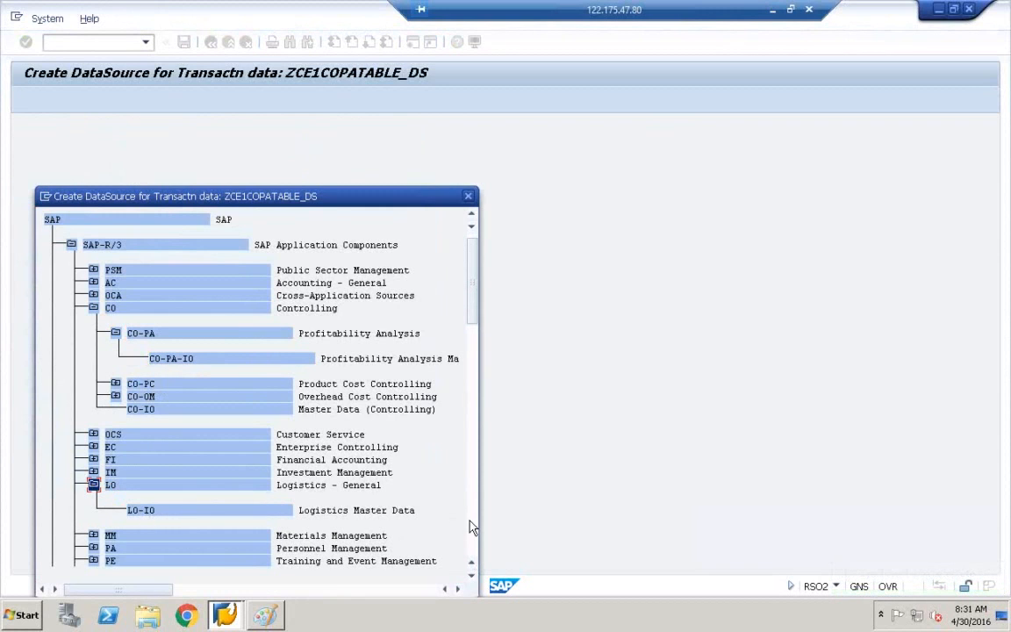
scroll(473, 581, down, 6)
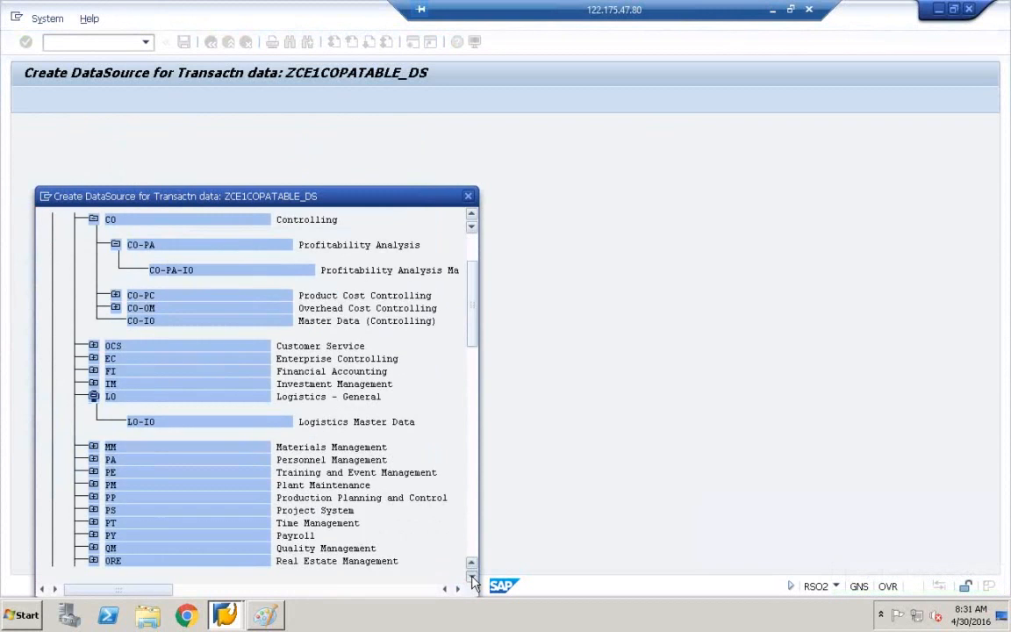
click(93, 435)
click(158, 461)
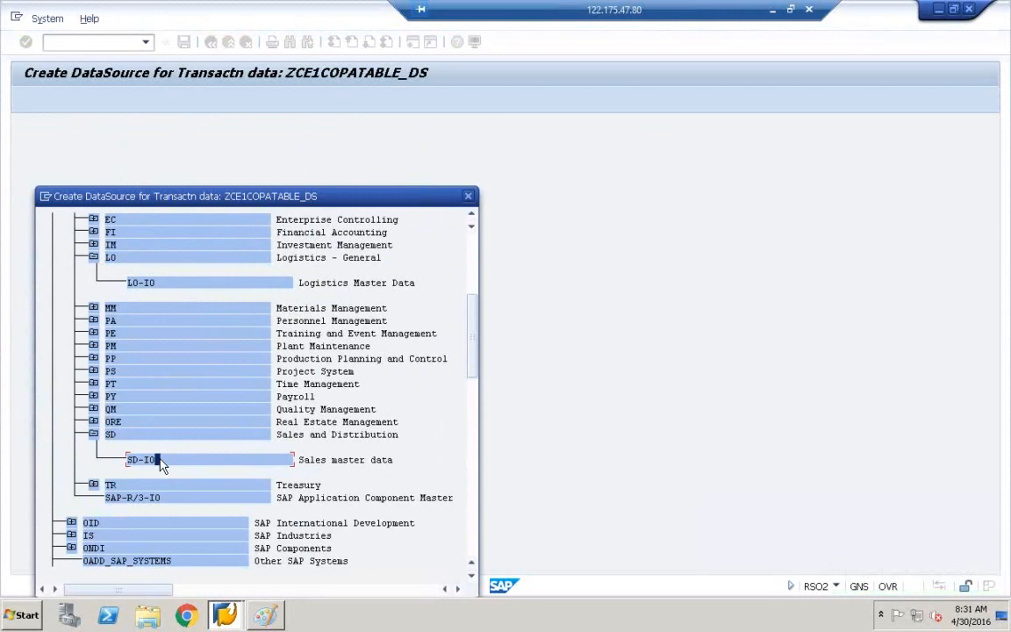
click(472, 216)
click(472, 217)
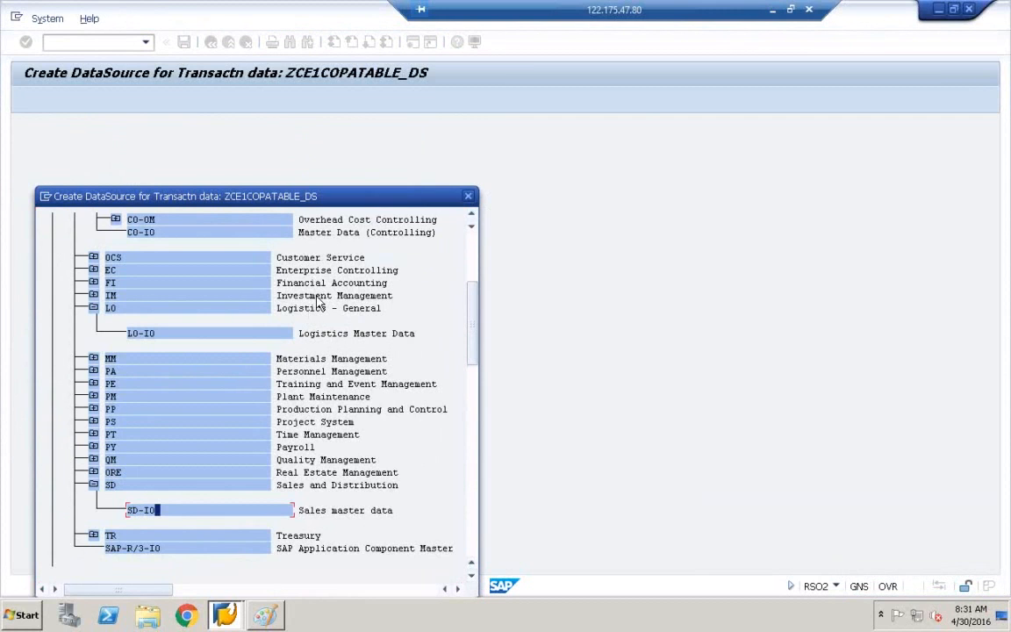
click(472, 216)
click(471, 216)
click(472, 216)
click(471, 216)
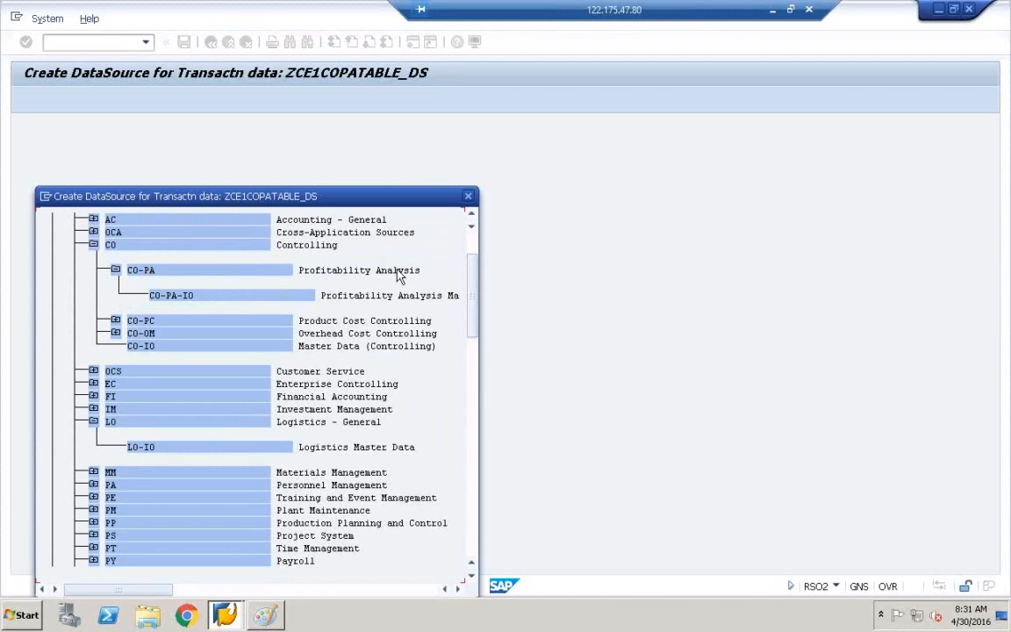
double_click(150, 274)
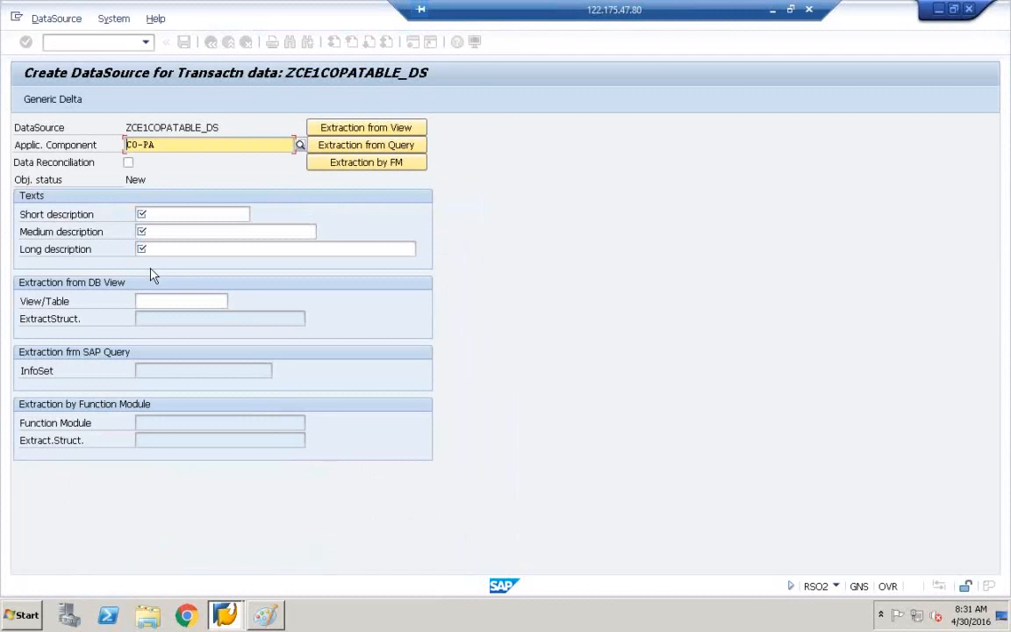
Select the ZCE1COPATABLE portion of the DataSource name for reuse.
click(147, 129)
click(141, 145)
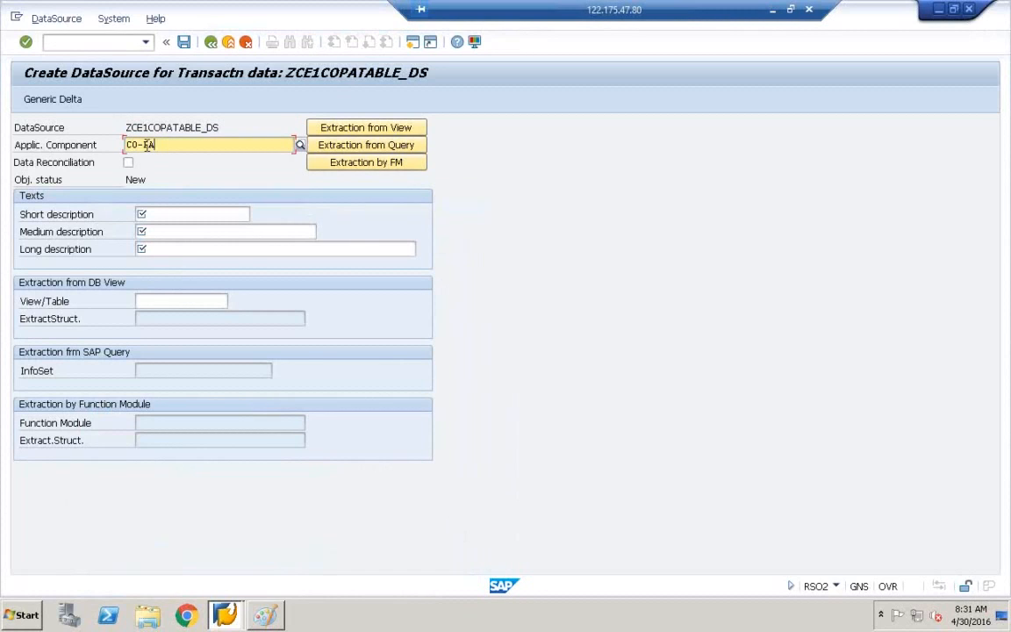
click(151, 215)
right_click(203, 128)
click(120, 126)
drag(127, 126, 204, 128)
key(ctrl+c)
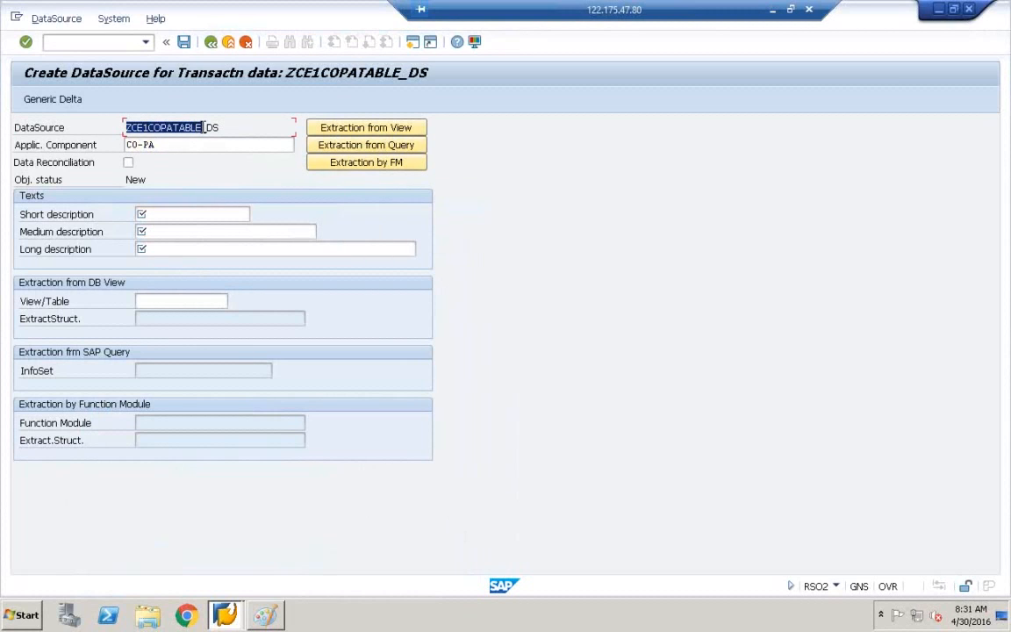
Fill the short, medium and long descriptions and View/Table with ZCE1COPATABLE.
click(169, 215)
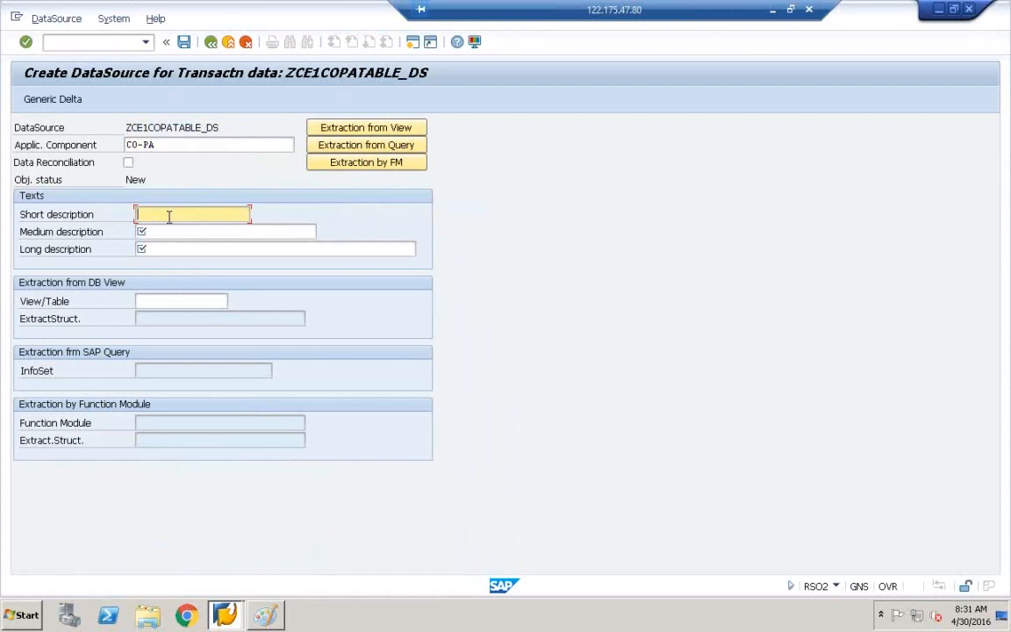
key(ctrl+v)
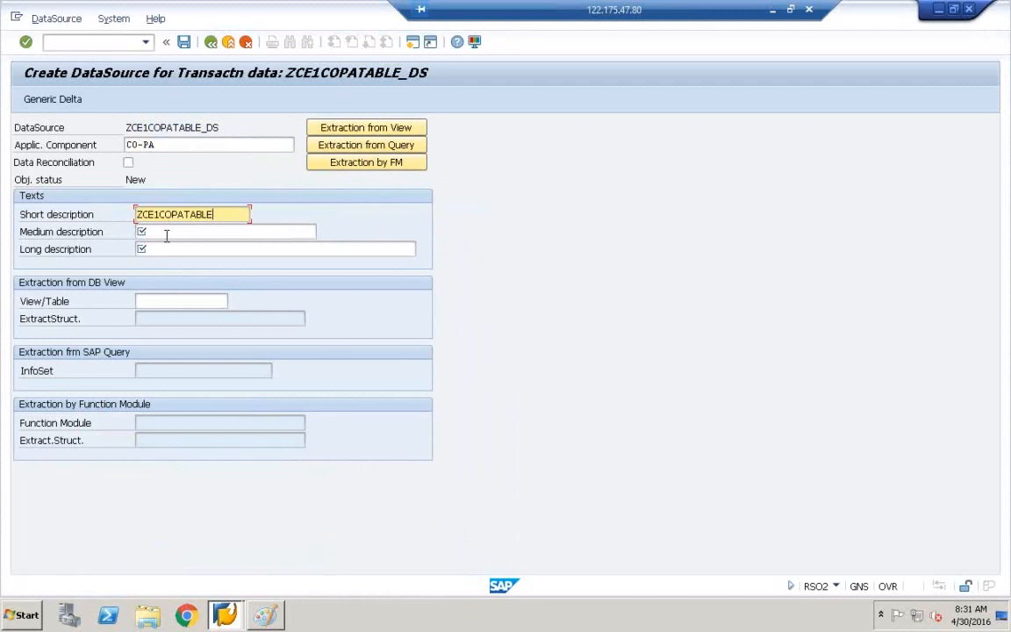
click(167, 233)
key(ctrl+v)
click(165, 251)
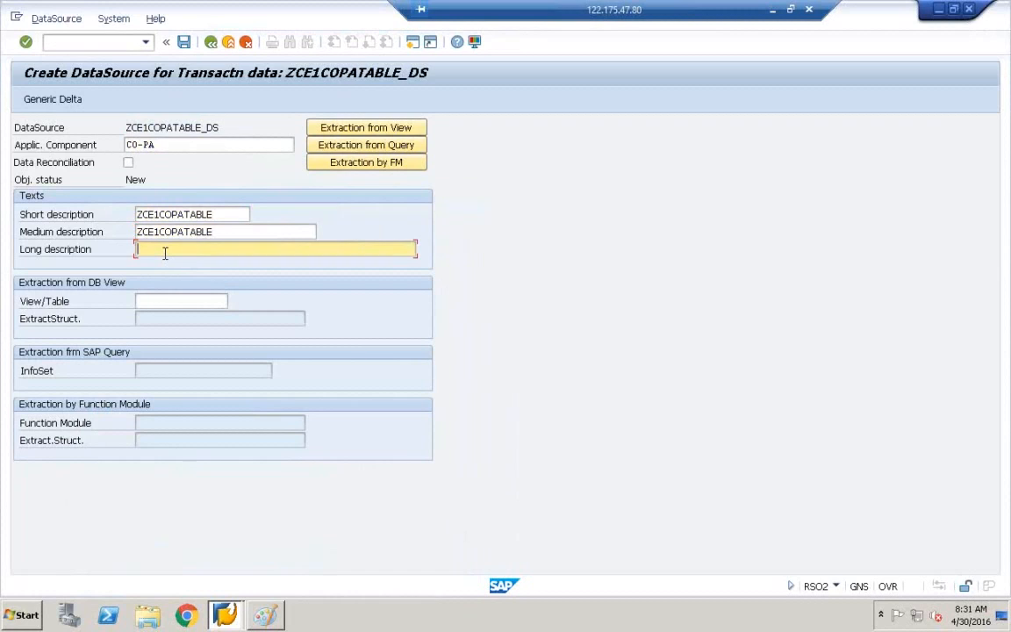
key(ctrl+v)
key(Tab)
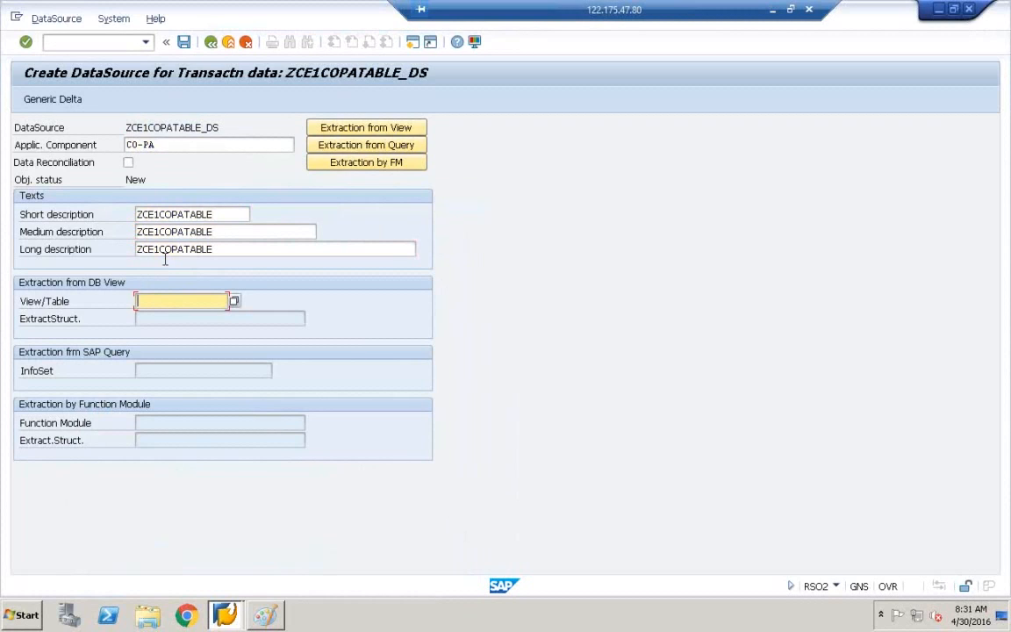
key(ctrl+v)
Save the DataSource and acknowledge the local-object information message.
click(39, 132)
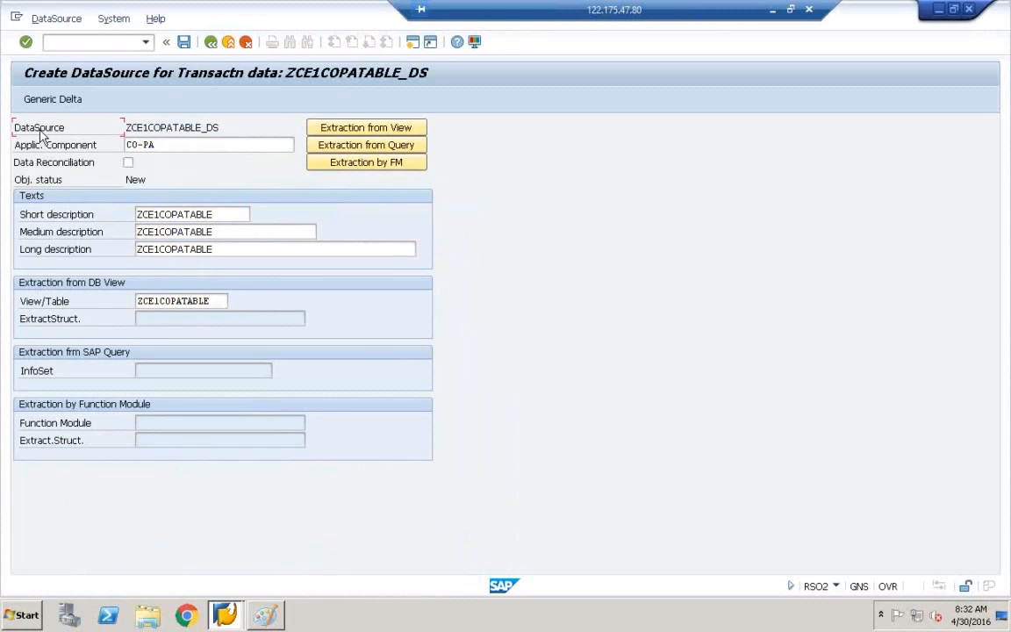
click(52, 301)
click(183, 45)
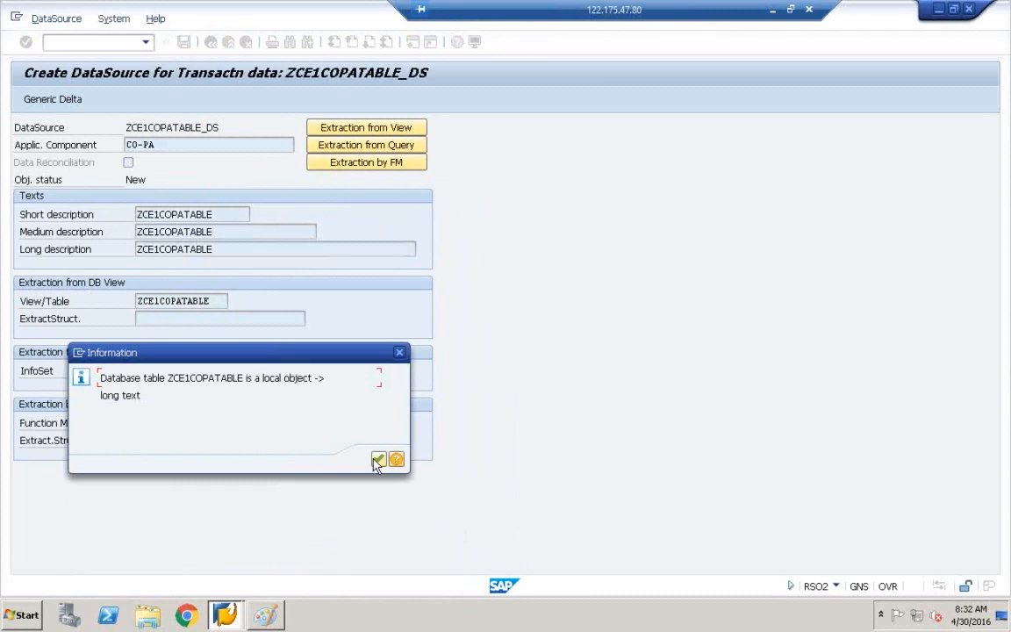
click(378, 460)
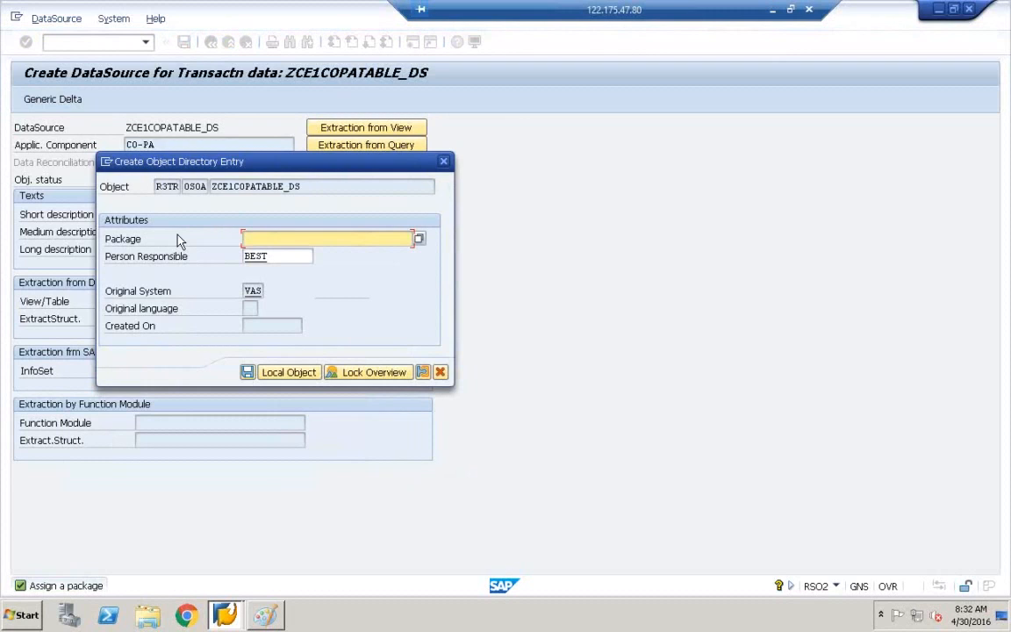
Keep ZCE1COPATABLE_DS as a local object, opening it in Customer version Edit.
drag(259, 172, 356, 162)
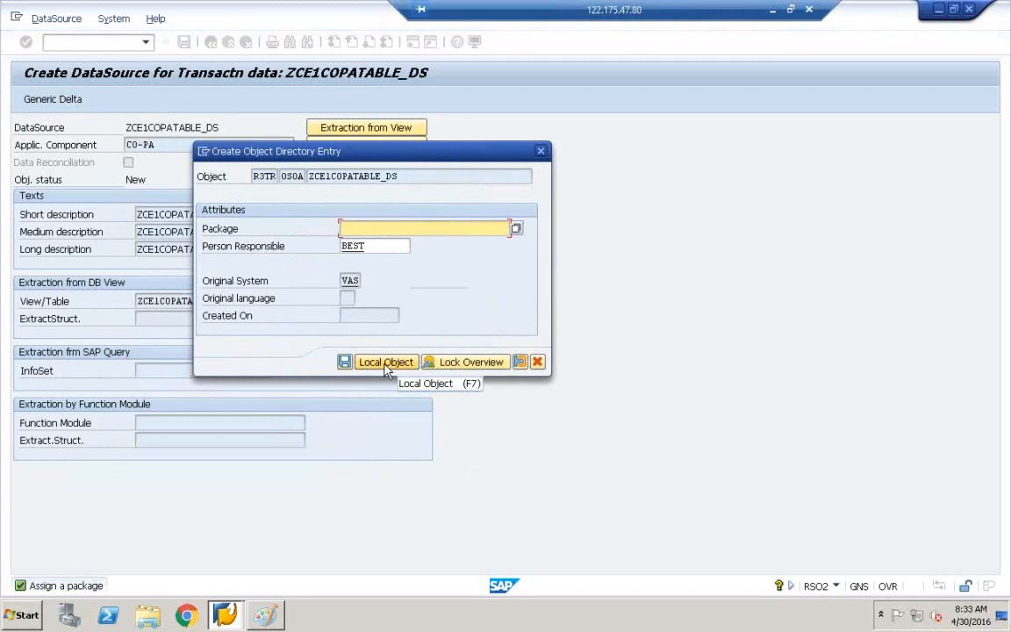
click(384, 362)
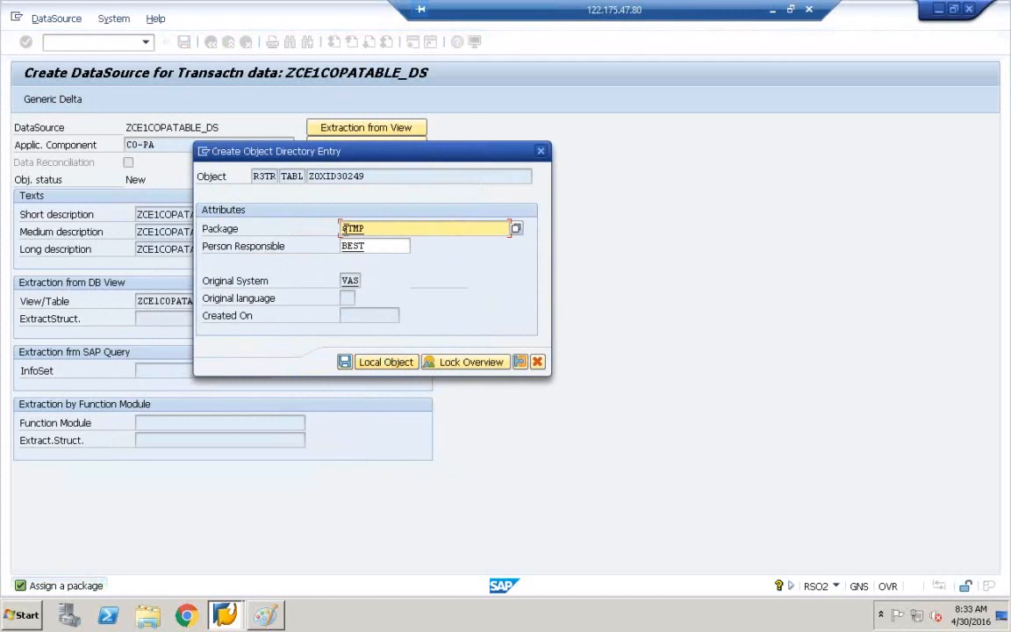
click(390, 363)
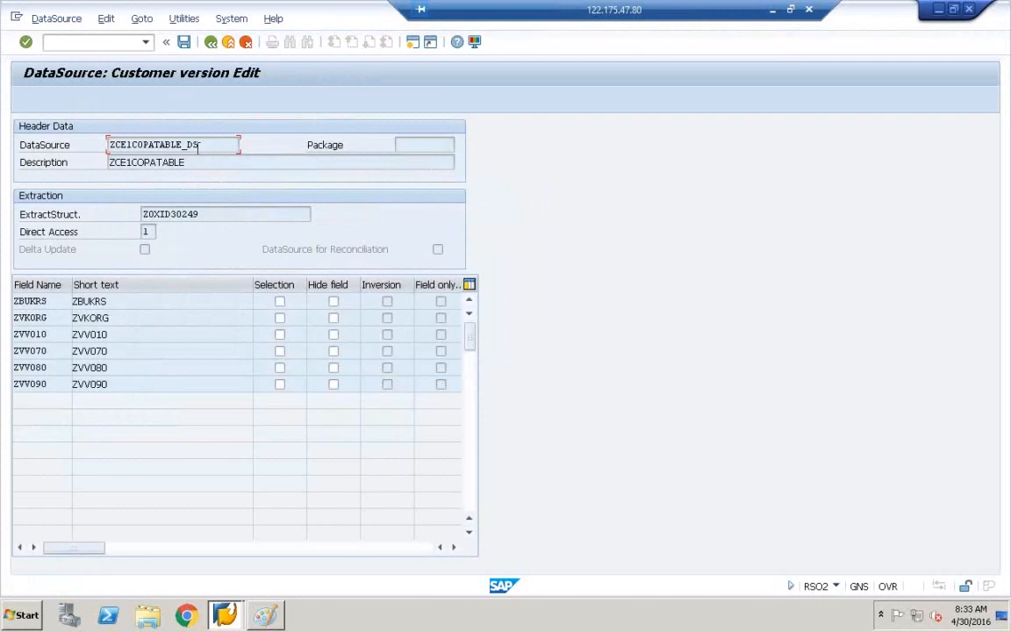
Review the name, description and extract structure Z0XID30249, then save ZCE1COPATABLE_DS.
drag(198, 144, 83, 139)
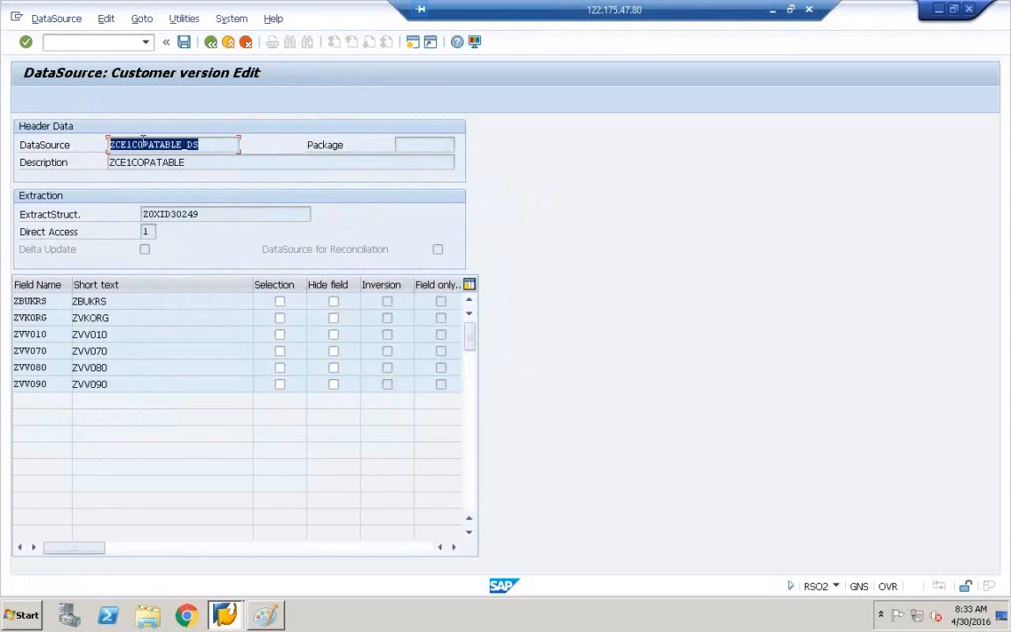
click(187, 161)
drag(187, 162, 95, 164)
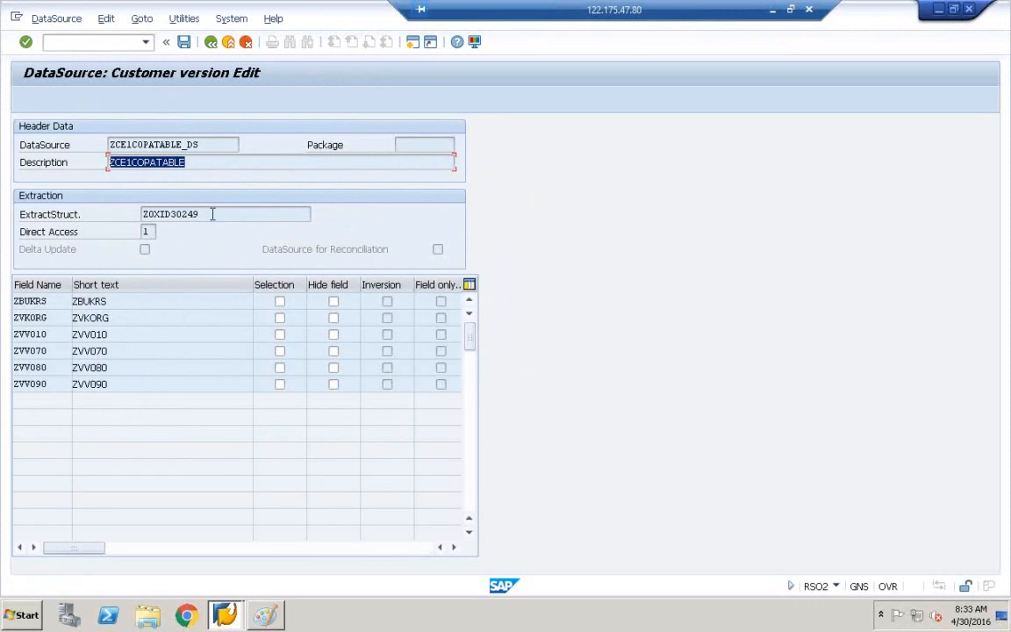
key(Tab)
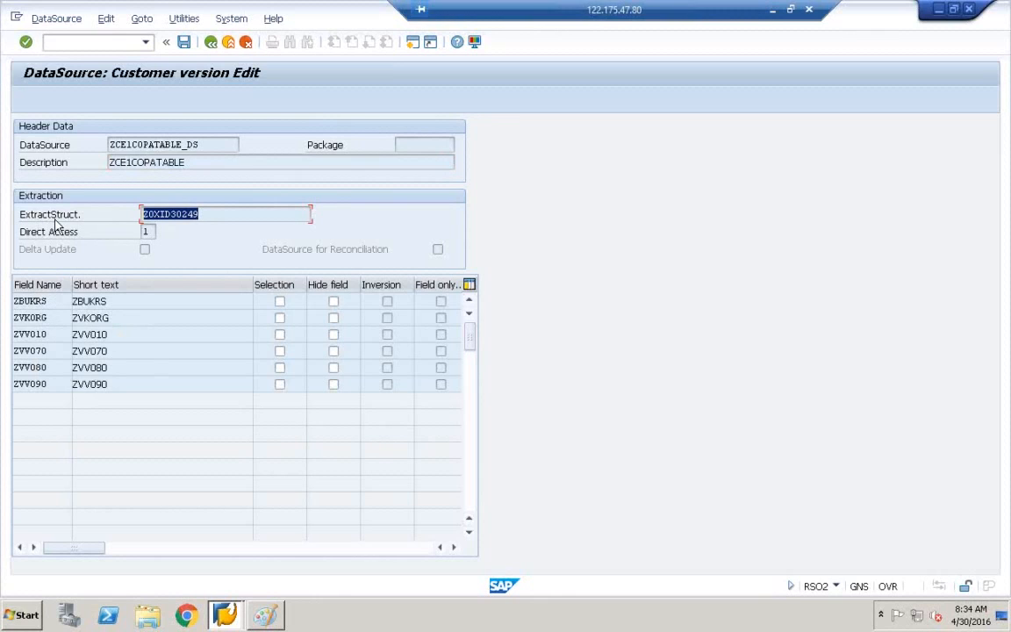
click(195, 214)
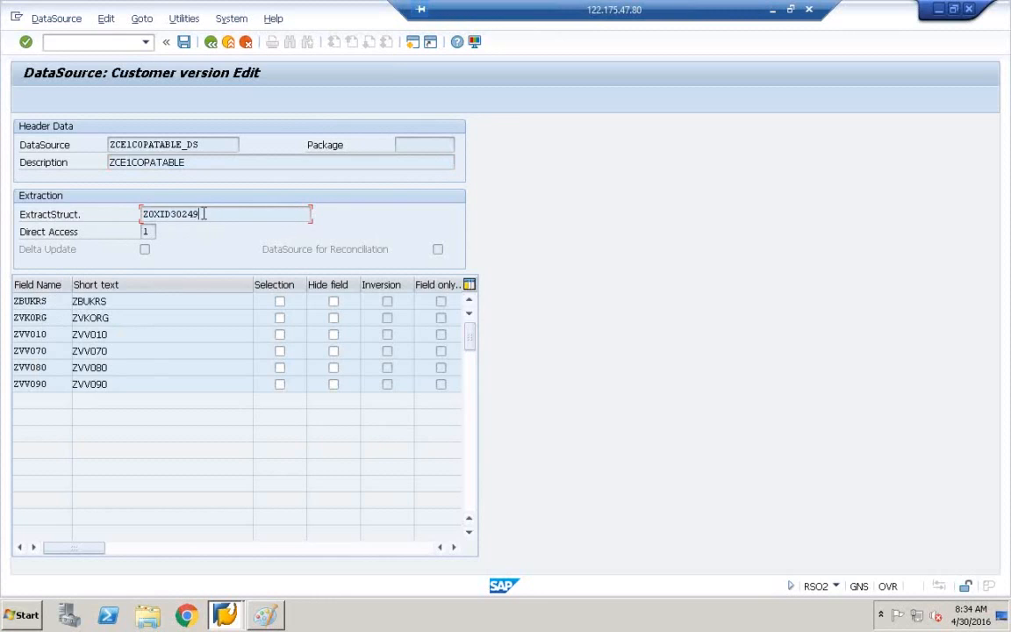
drag(248, 214, 140, 213)
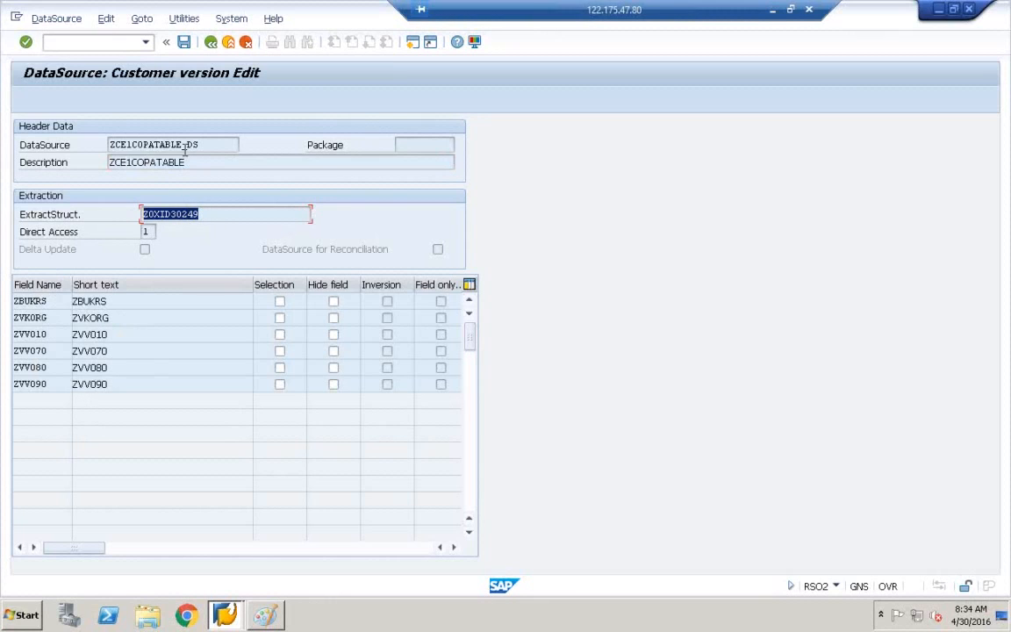
click(185, 44)
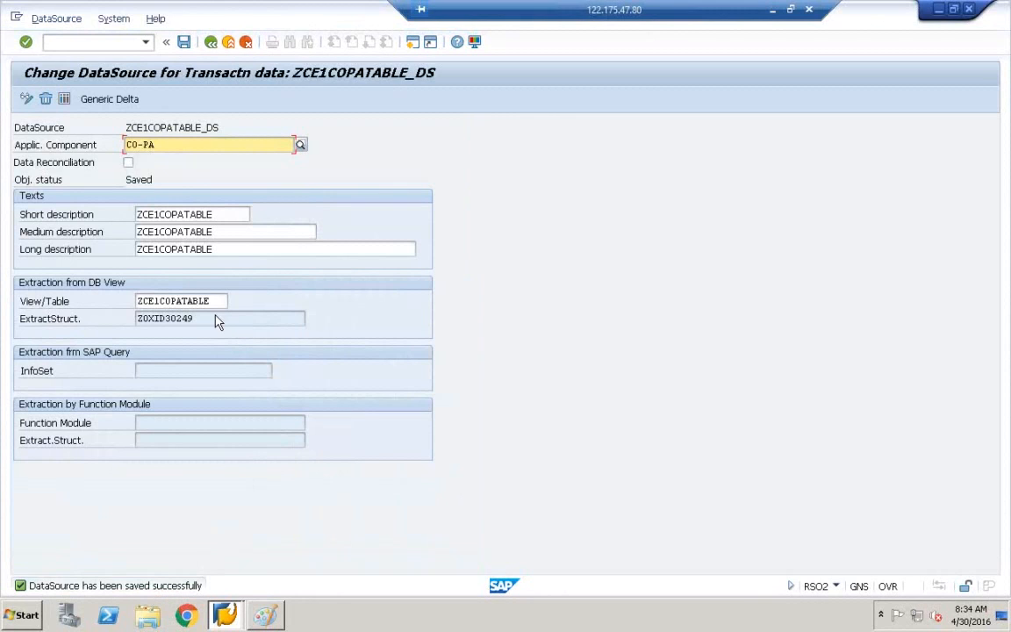
Point out the saved DataSource name and its source table ZCE1COPATABLE.
click(169, 128)
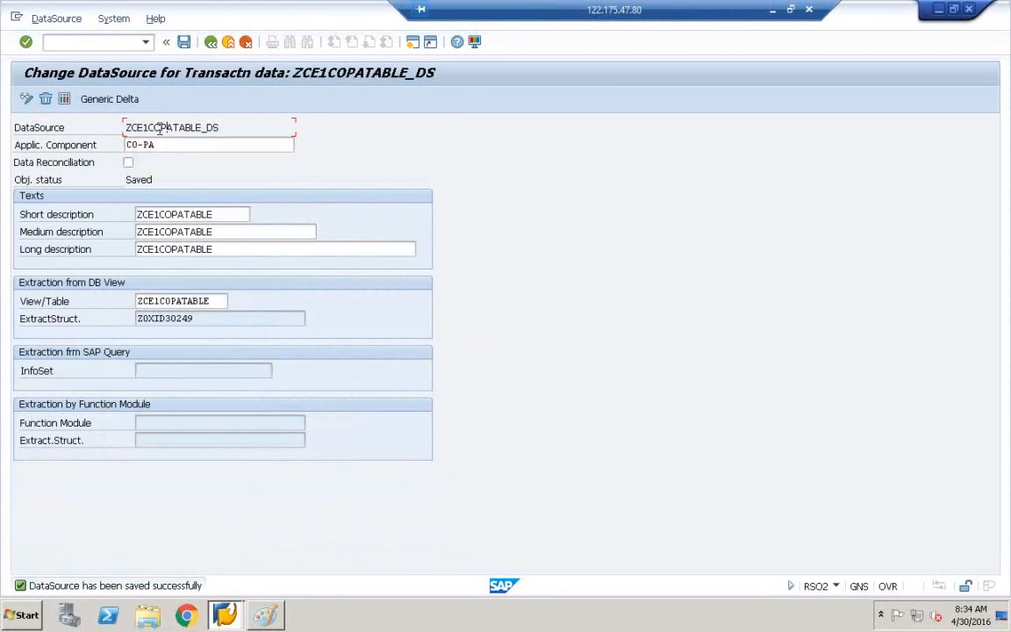
click(51, 128)
click(176, 301)
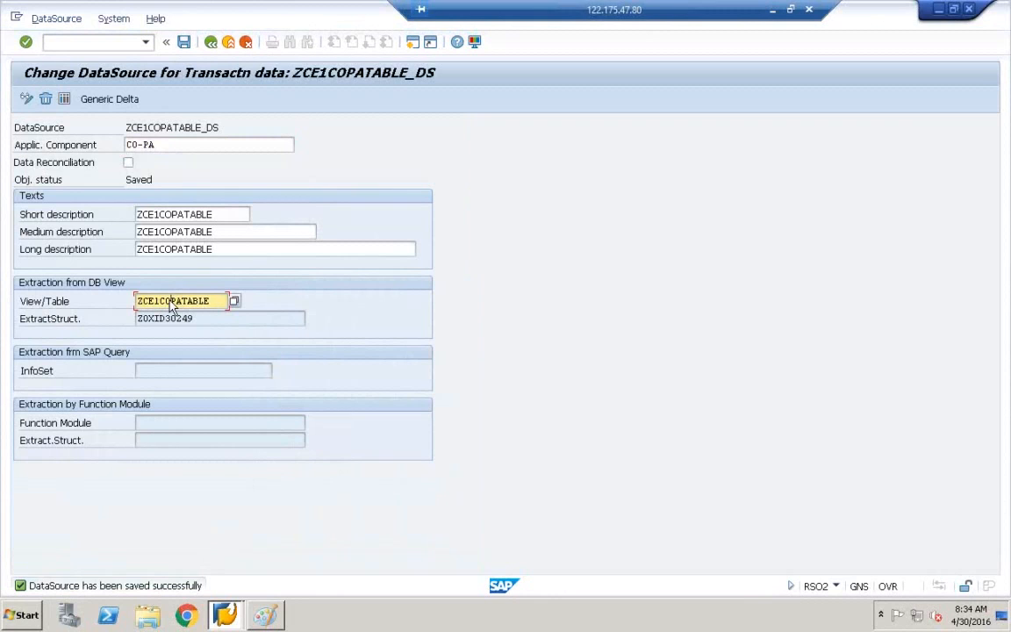
click(39, 131)
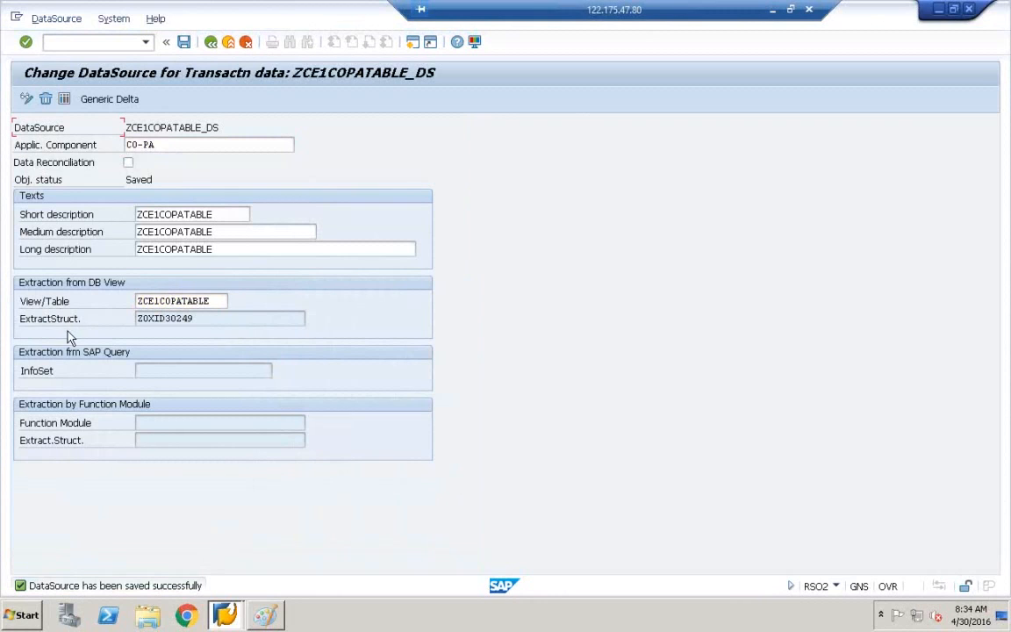
click(41, 323)
Highlight extract structure Z0XID30249 and open its definition, raising the local-object notice.
click(198, 318)
drag(199, 318, 103, 323)
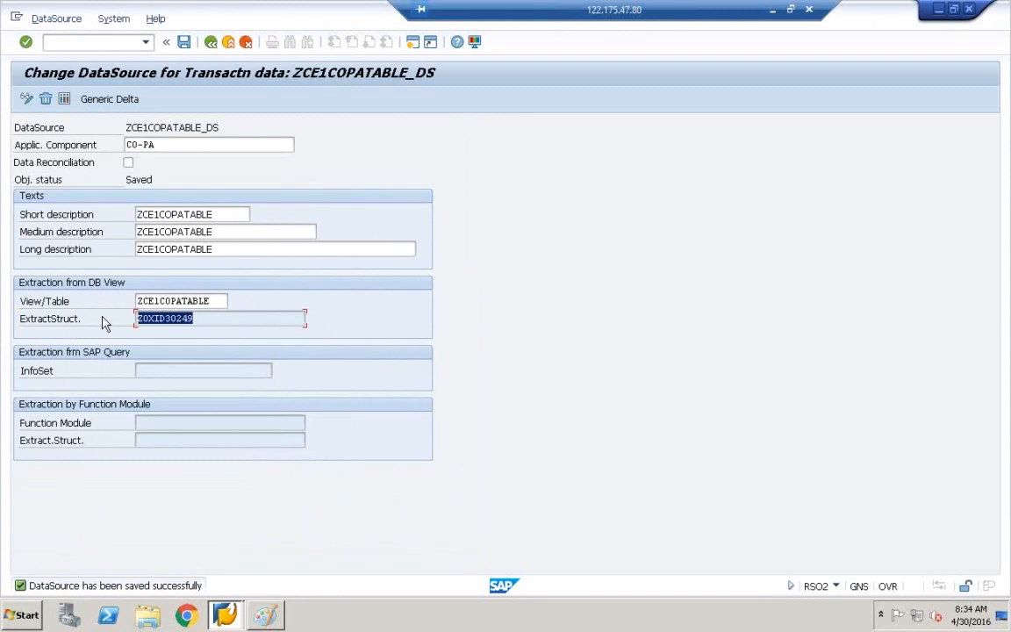
double_click(156, 318)
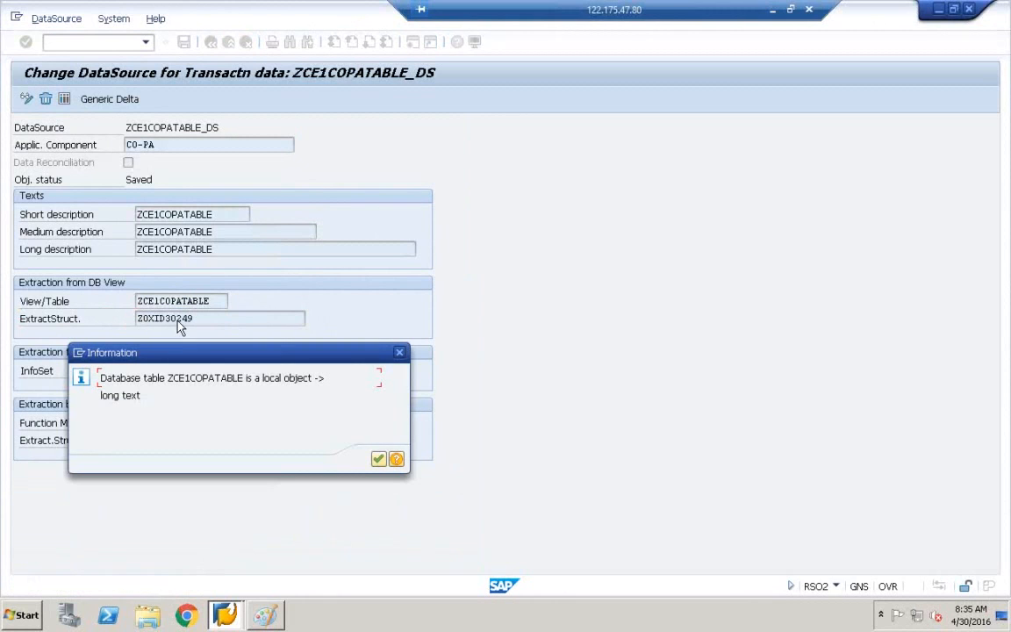
Dismiss the local-object notice and highlight the displayed structure Z0XID30249.
click(380, 460)
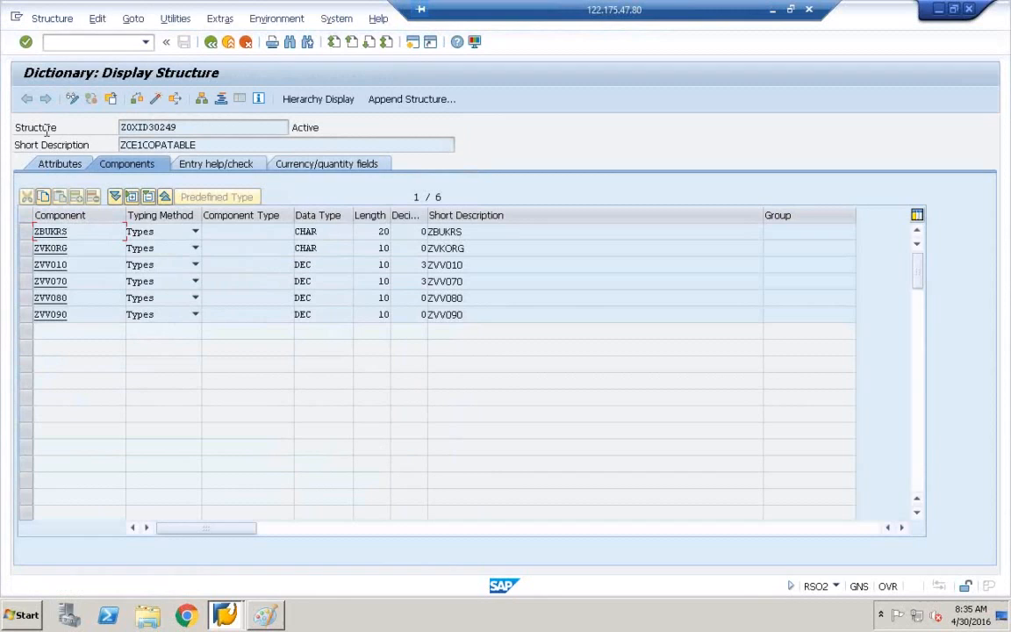
drag(62, 128, 6, 127)
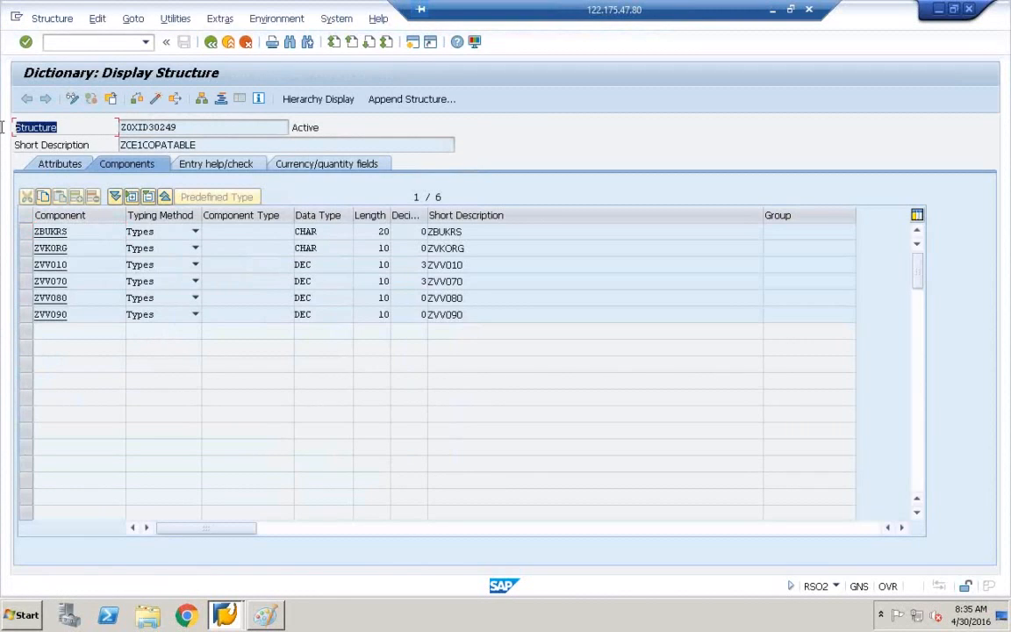
click(53, 127)
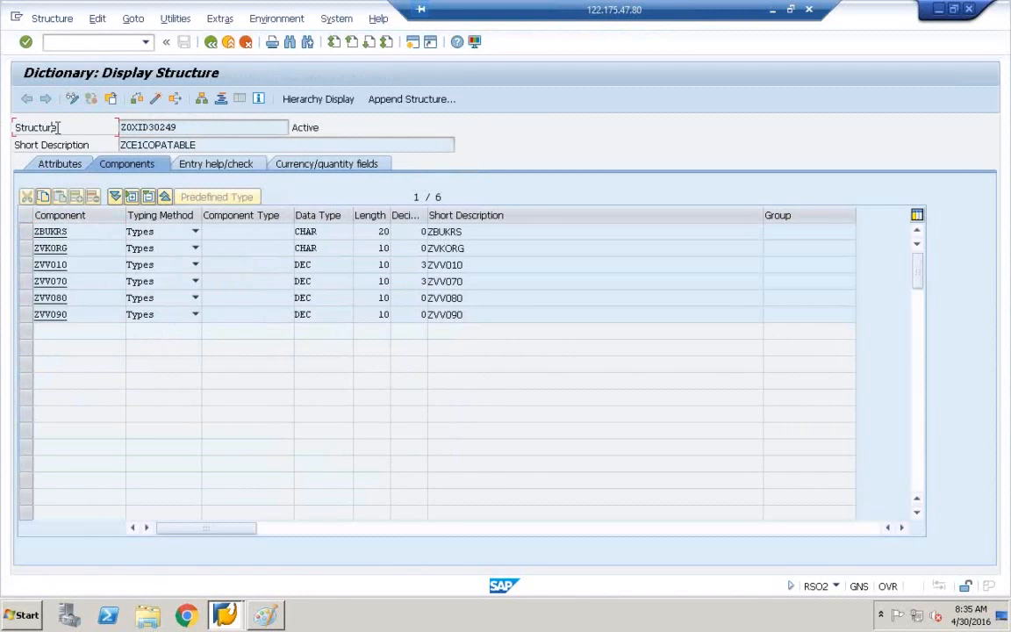
drag(56, 127, 5, 127)
click(68, 127)
drag(59, 127, 7, 129)
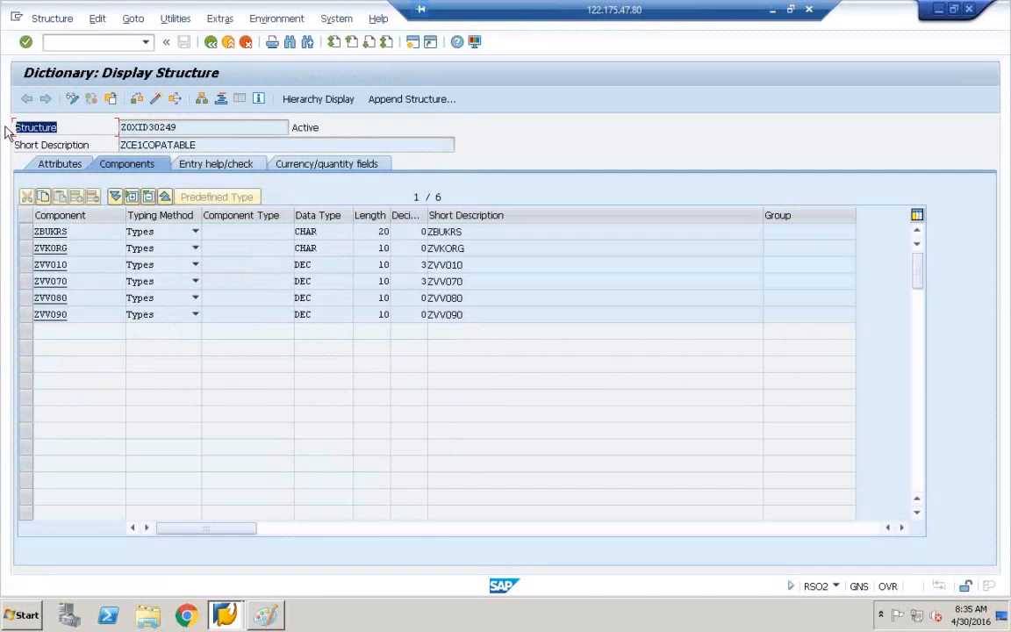
click(26, 127)
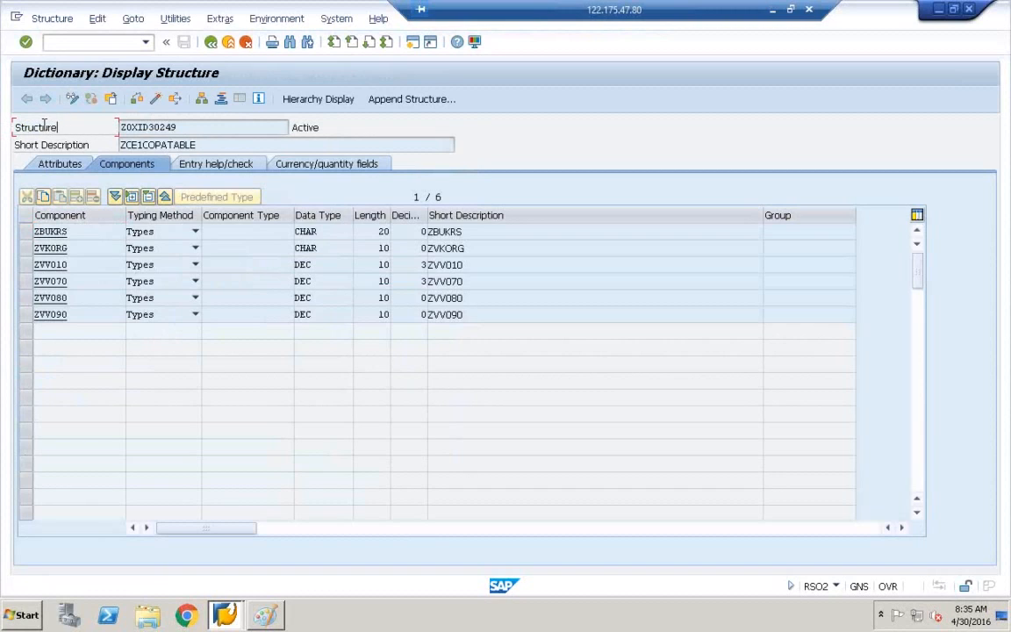
Review the structure's six components, then bring the Paint data-flow diagram back to the front.
drag(58, 128, 8, 125)
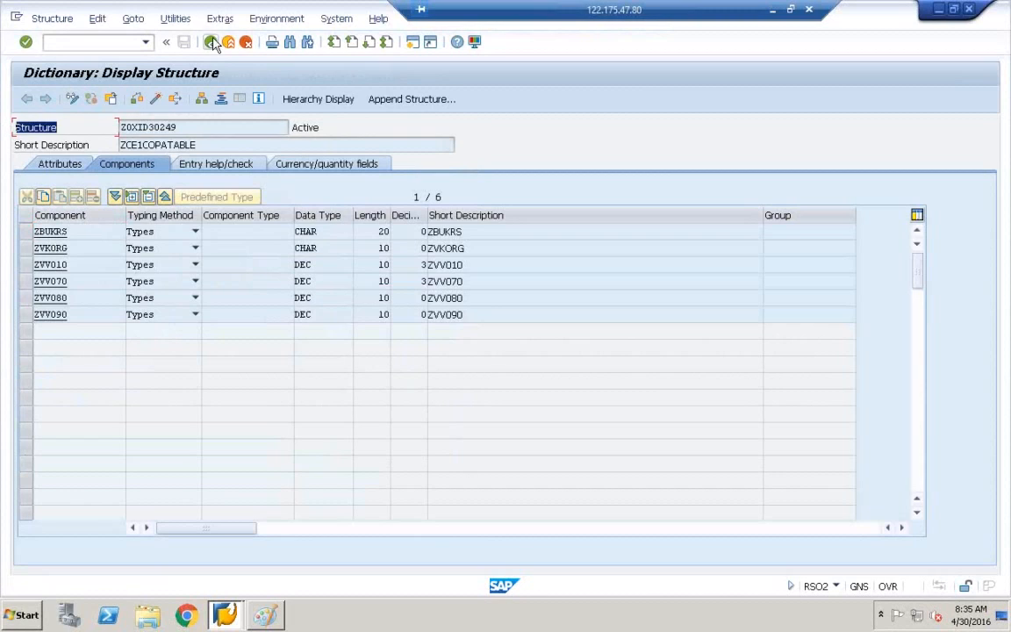
click(53, 126)
drag(56, 127, 10, 124)
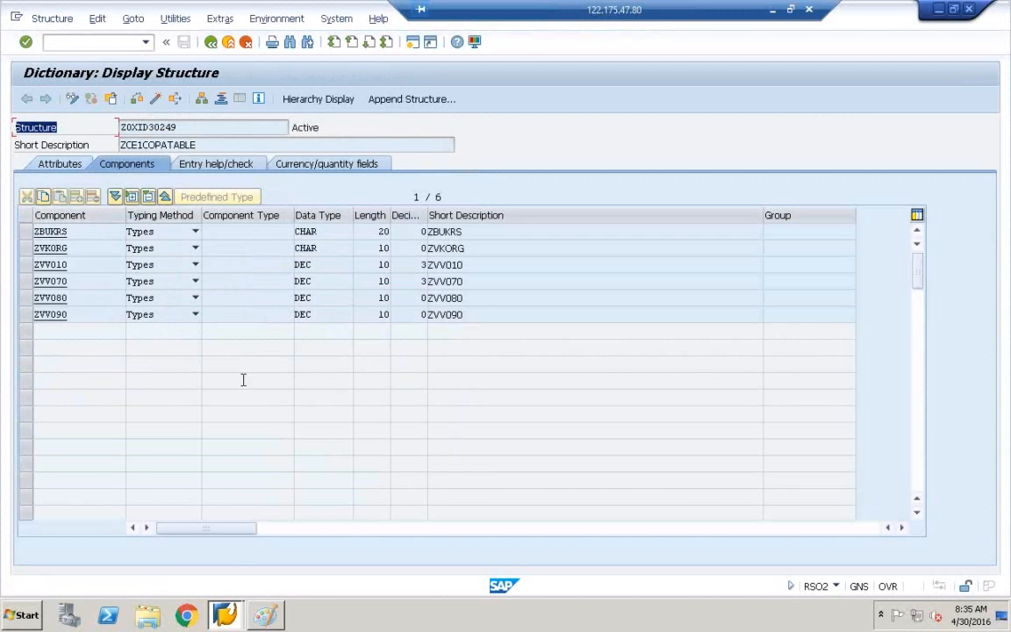
click(274, 608)
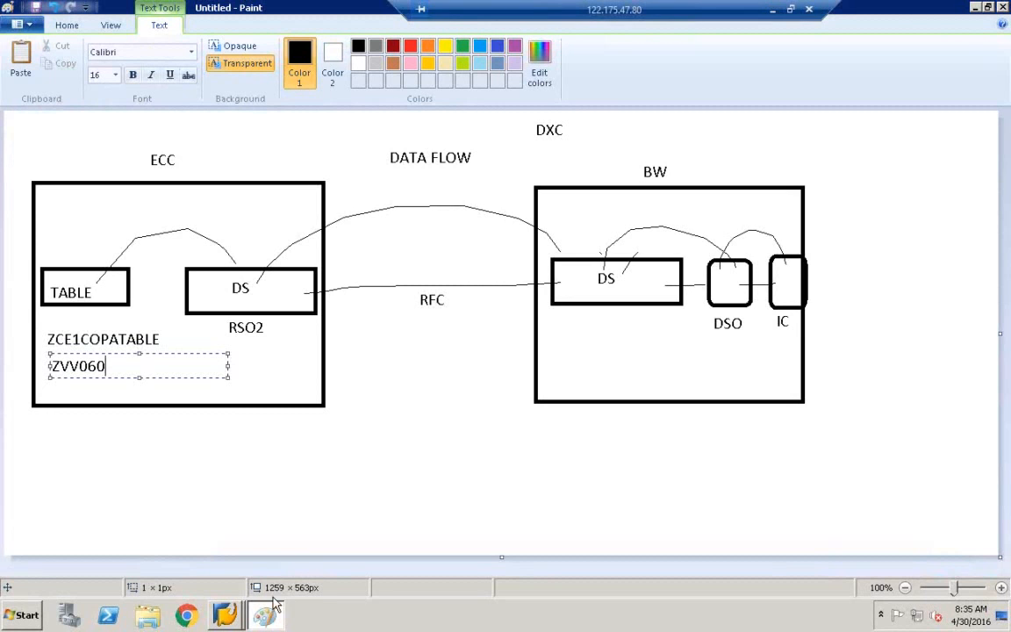
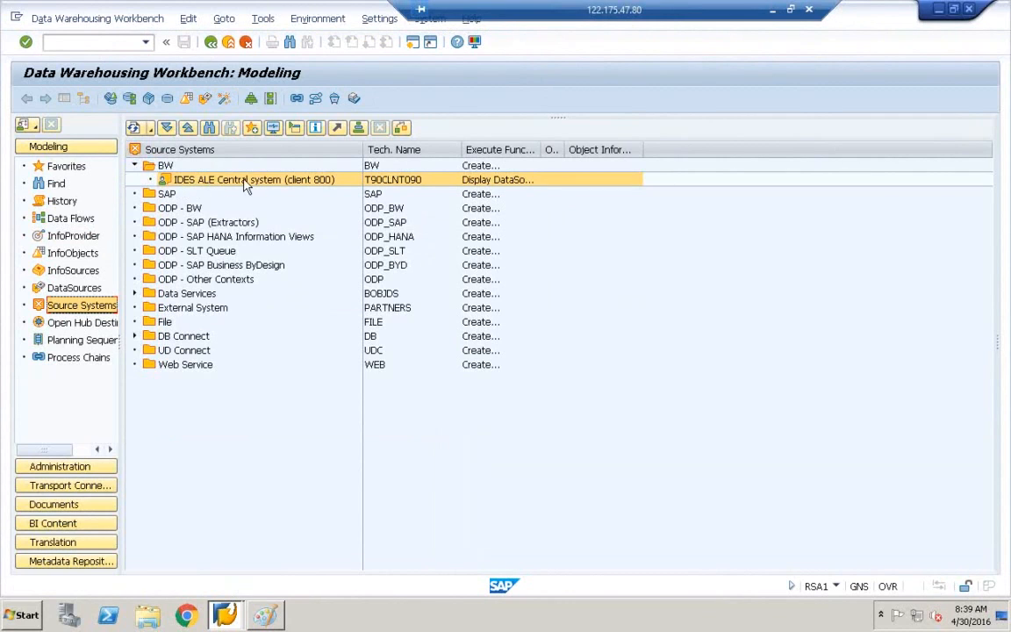
right_click(194, 188)
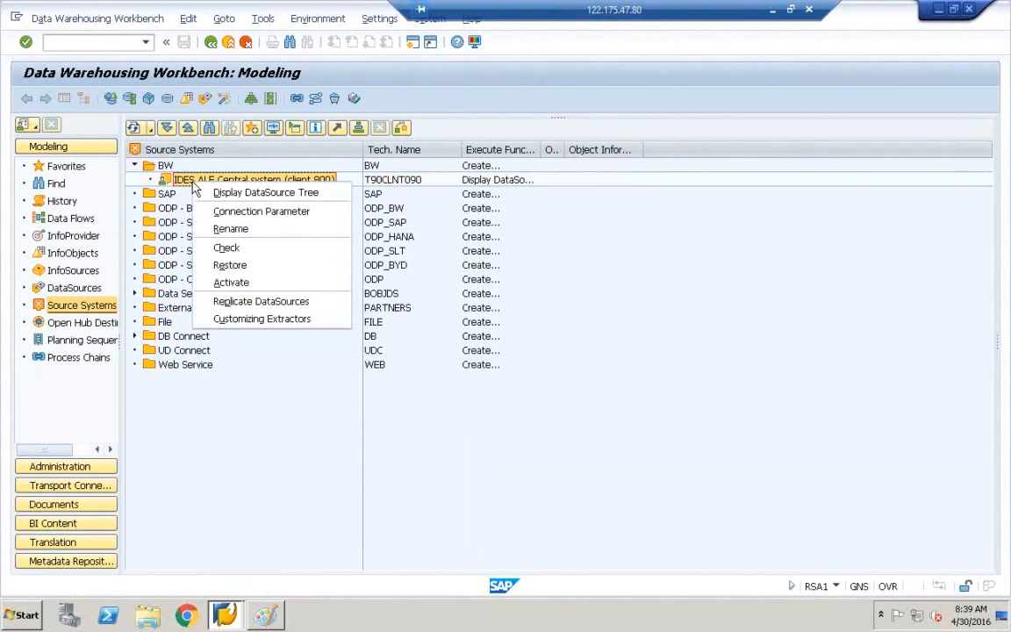
click(228, 250)
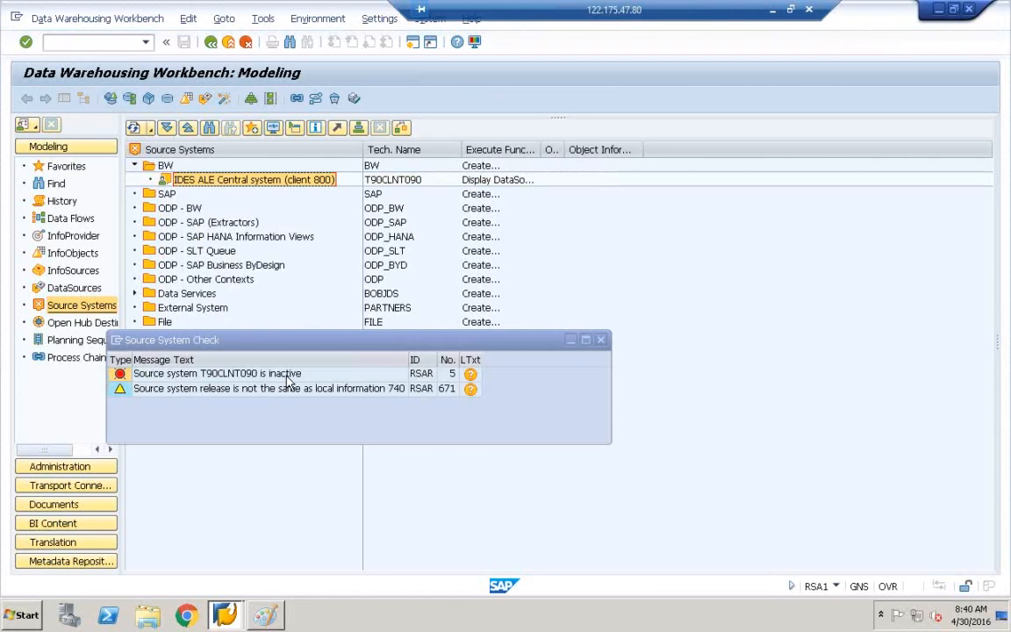
click(600, 341)
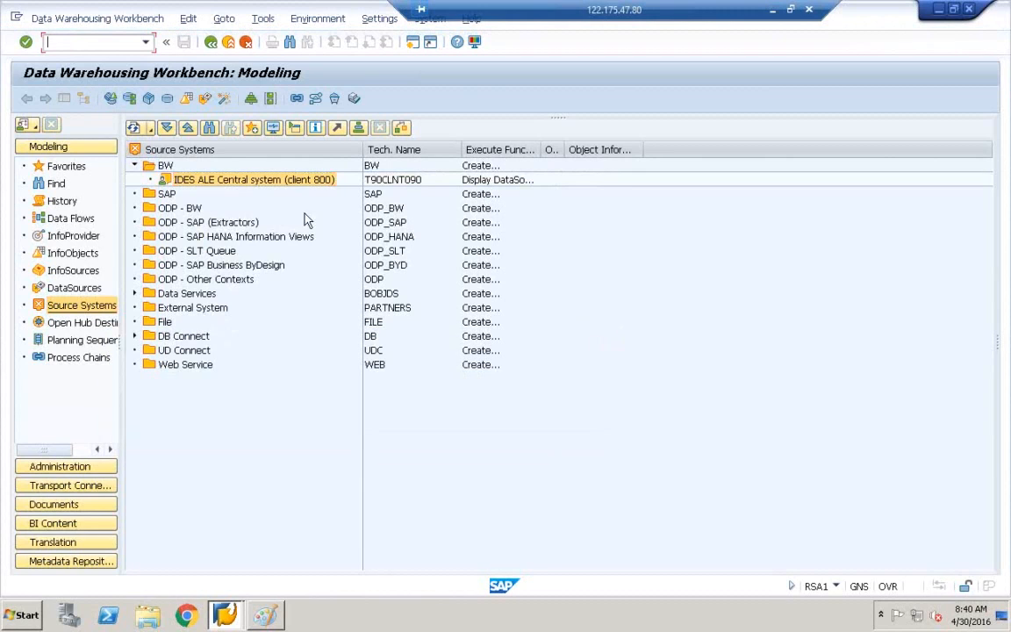
Restore the IDES ALE Central source system and confirm Yes.
right_click(244, 184)
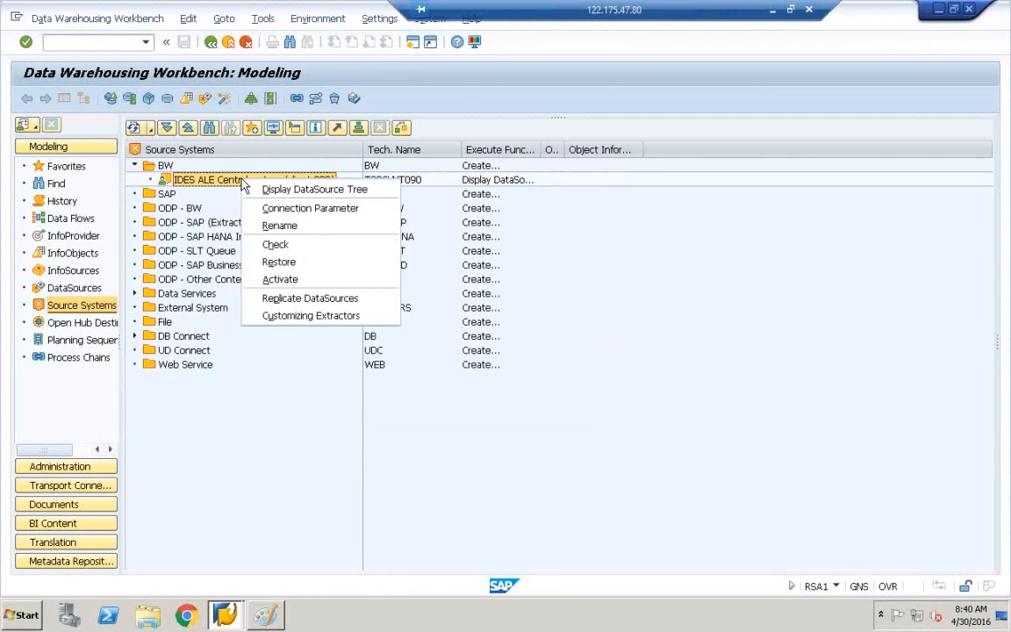
click(282, 267)
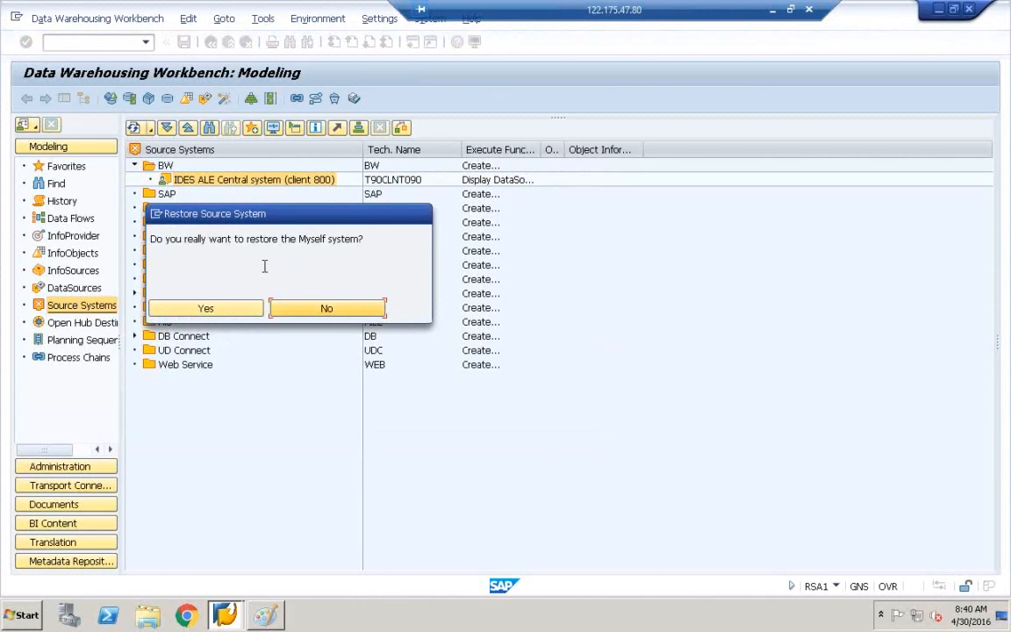
click(200, 310)
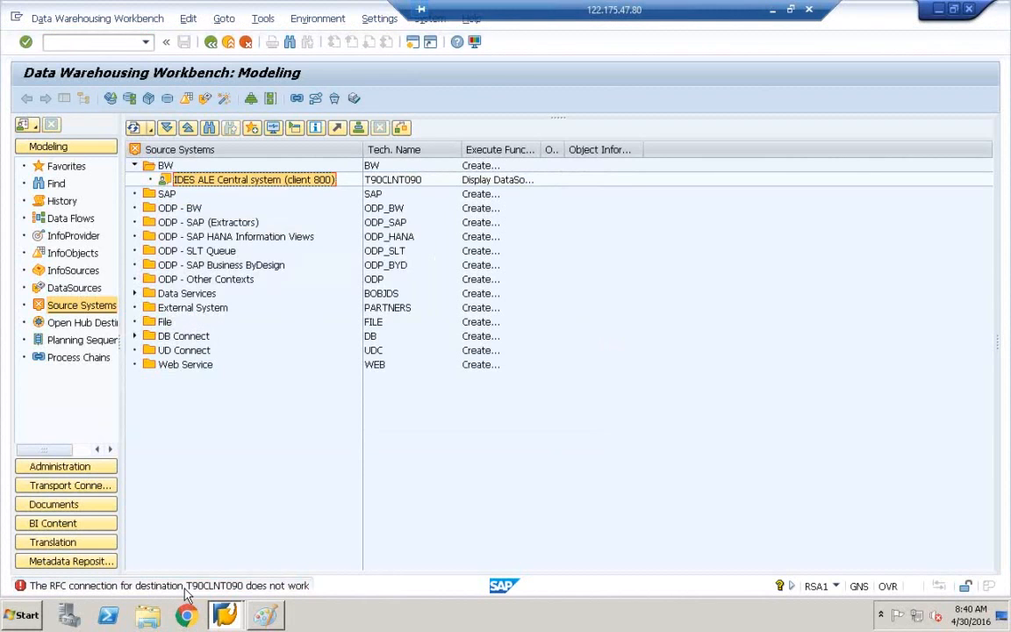
Expand and collapse the DB Connect and Data Services folders to look inside.
click(135, 337)
click(135, 337)
click(136, 297)
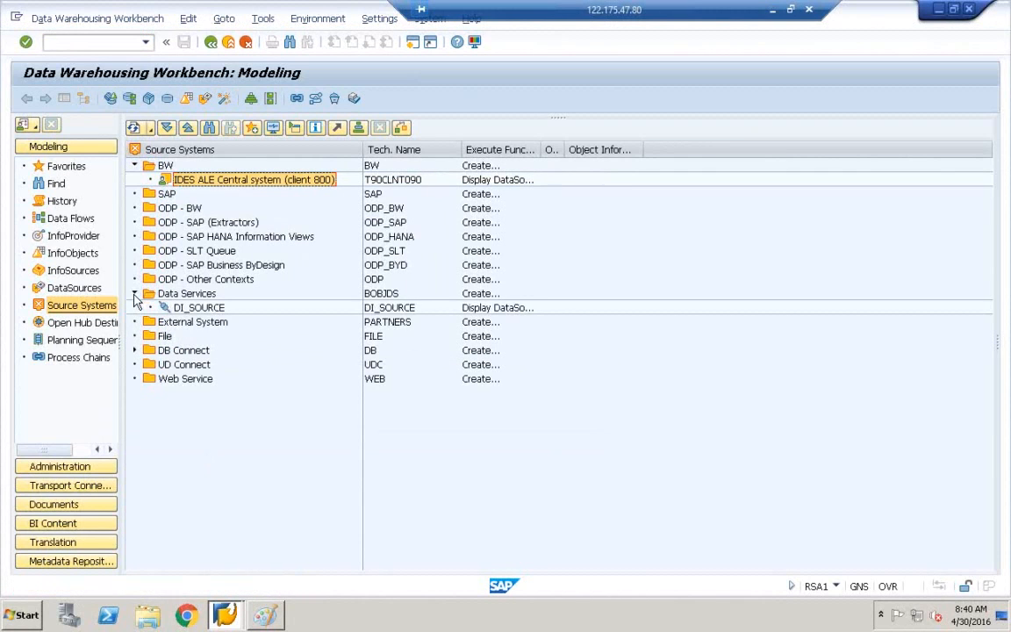
click(136, 298)
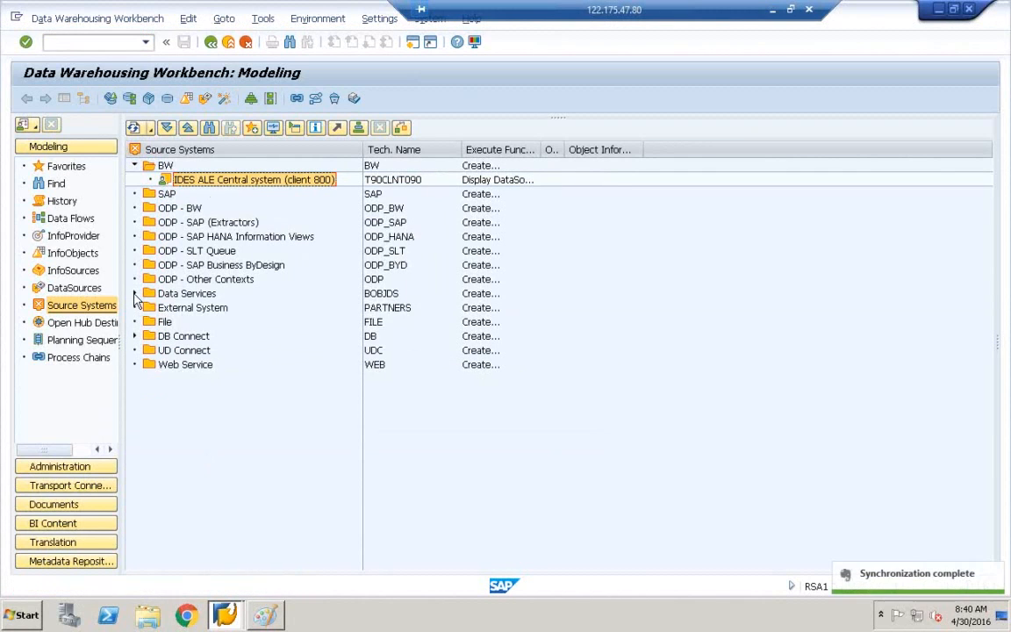
Check the T90CLNT090 connection parameters, then launch Customizing Extractors for the source system.
right_click(219, 185)
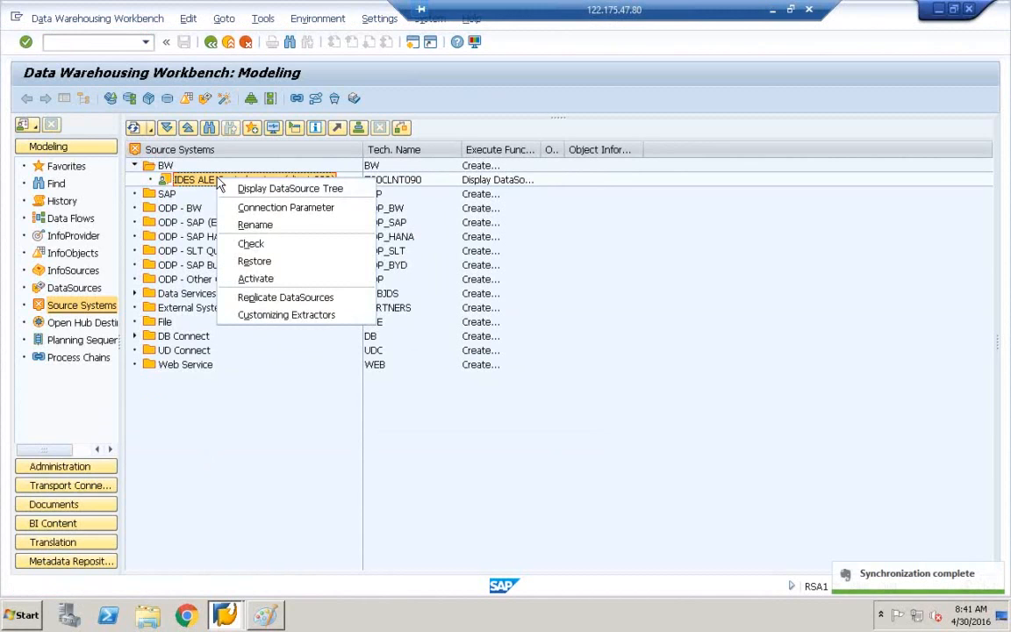
click(262, 209)
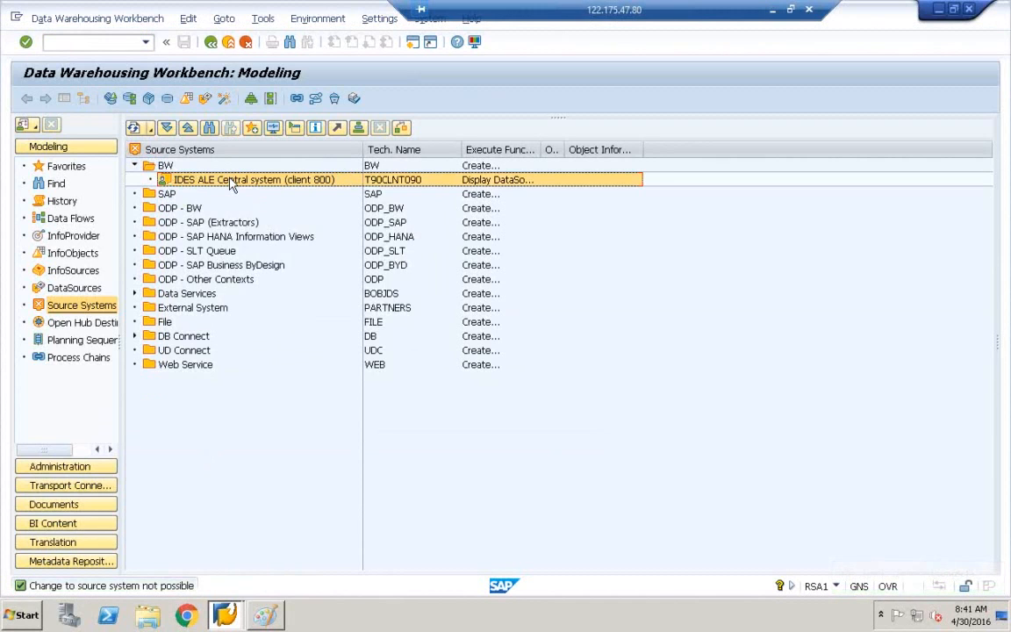
right_click(232, 183)
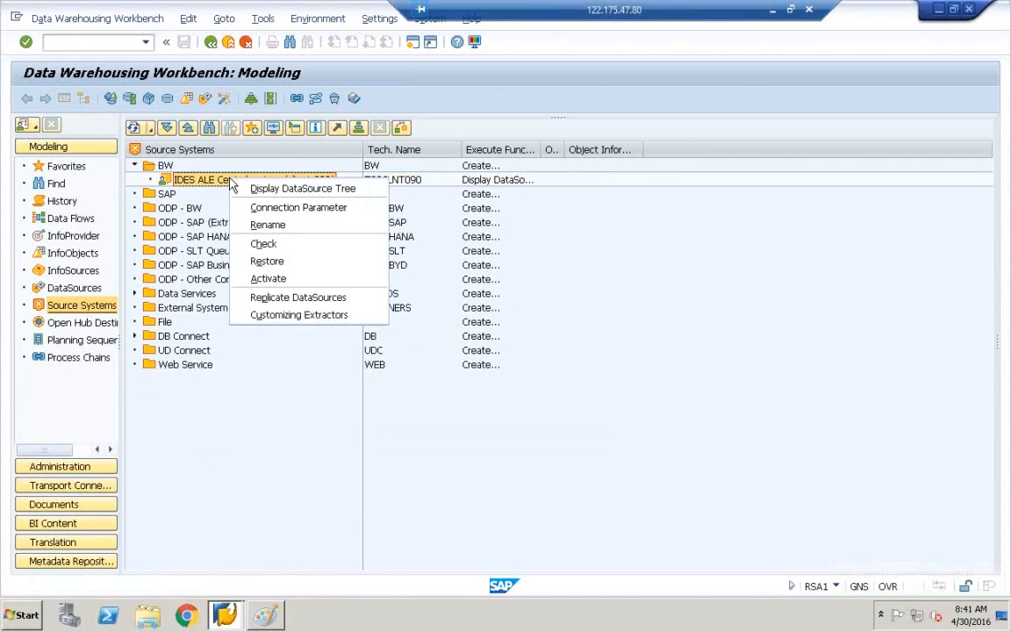
click(295, 316)
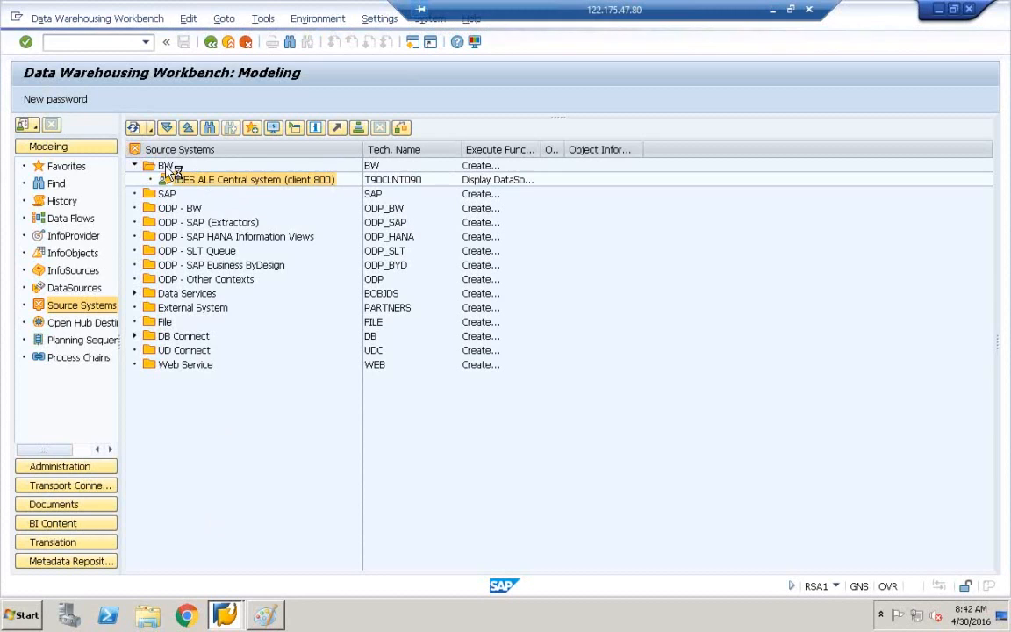
Create a new SAP session and bring the SAP Logon window forward.
click(16, 20)
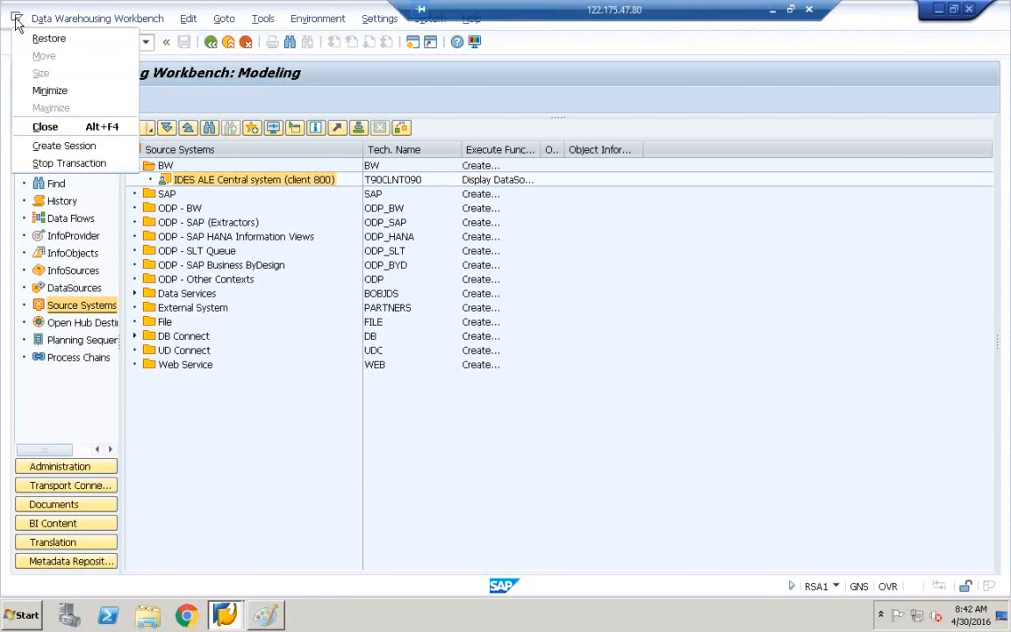
click(78, 147)
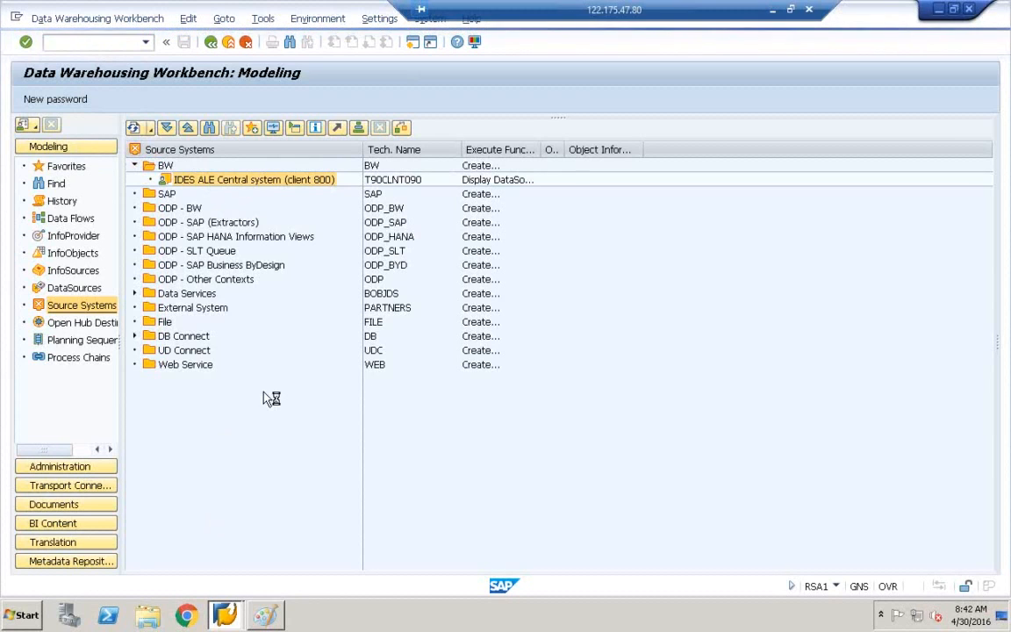
click(225, 615)
click(225, 581)
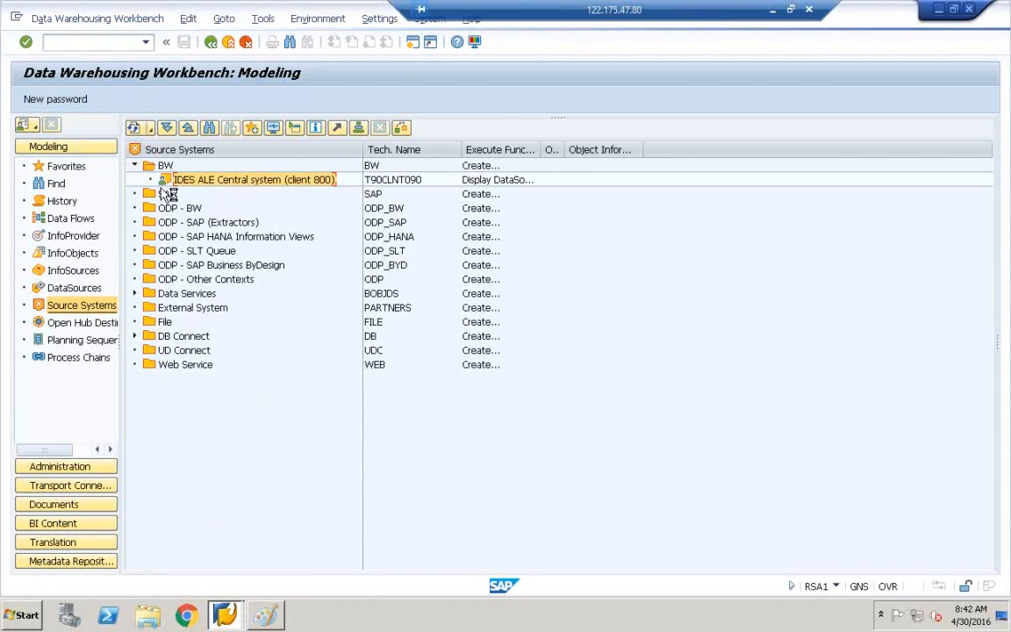
click(17, 18)
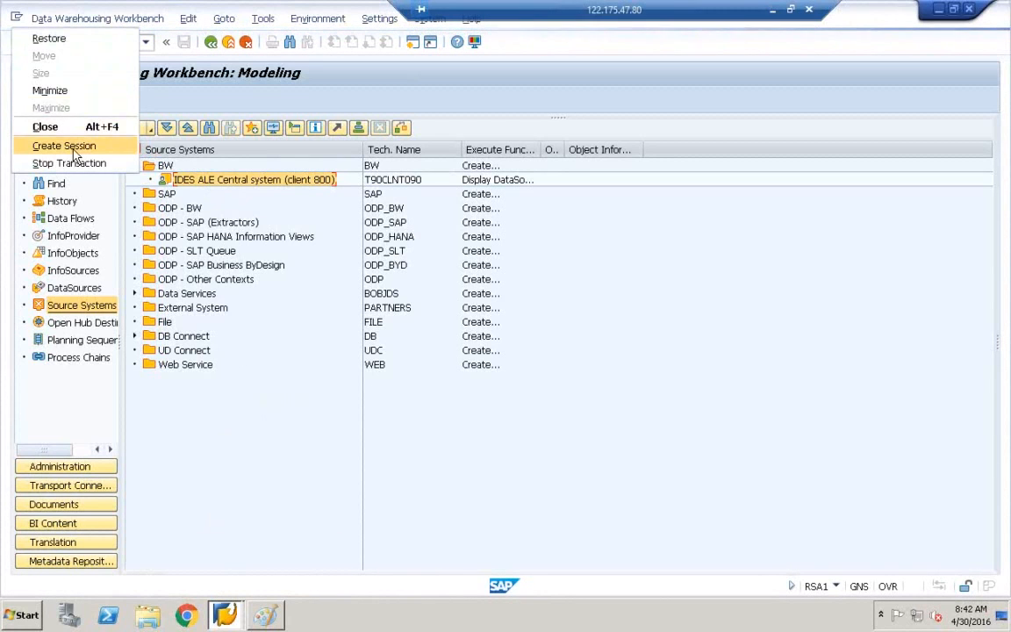
click(66, 138)
click(225, 615)
click(227, 562)
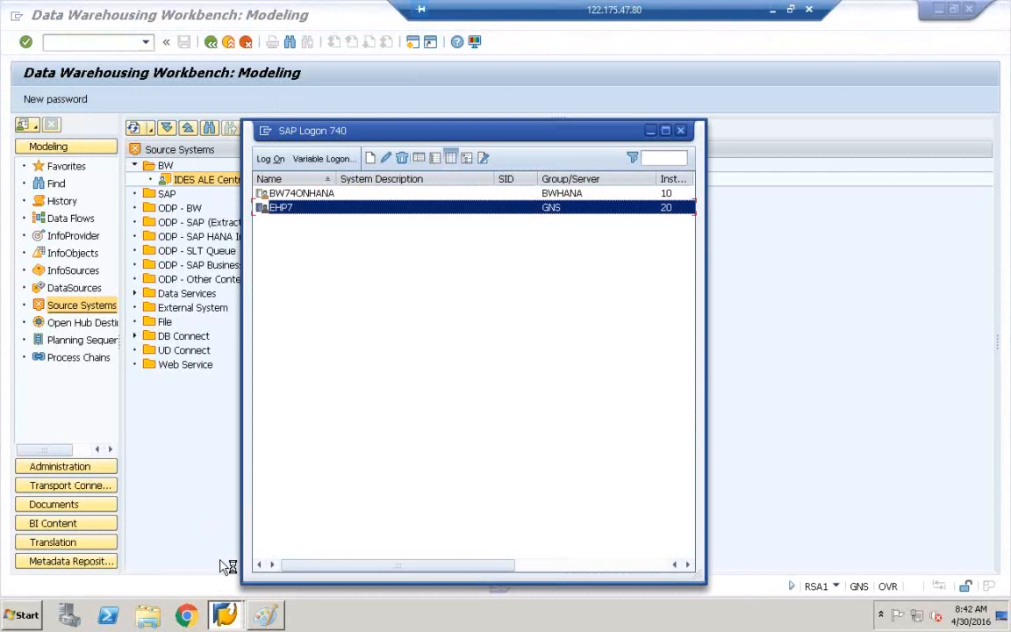
Log on to the EHP7 system in client 800 with the user name and password.
double_click(311, 216)
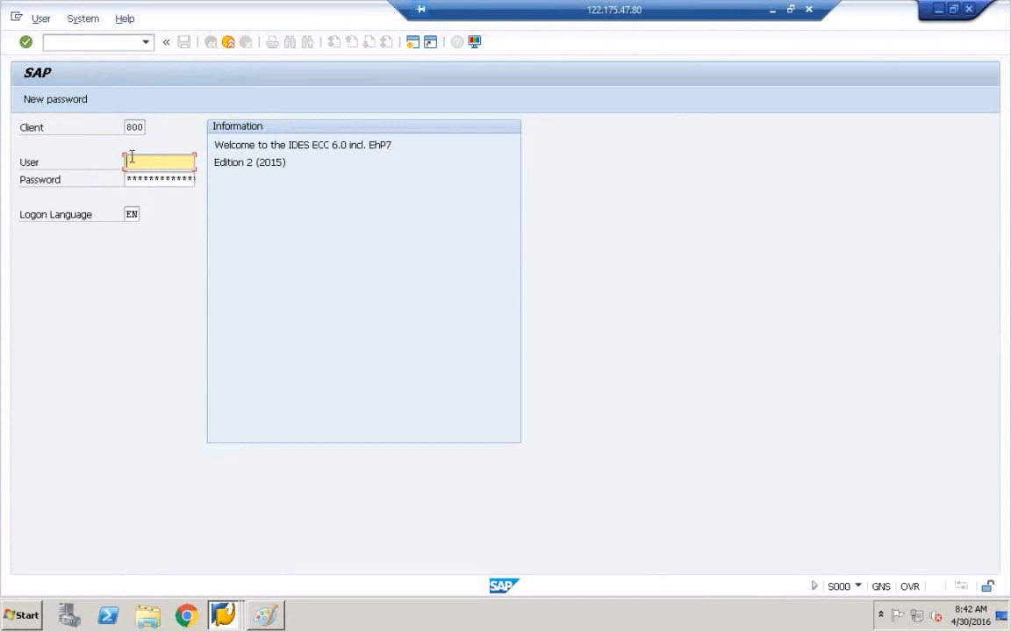
key(Tab)
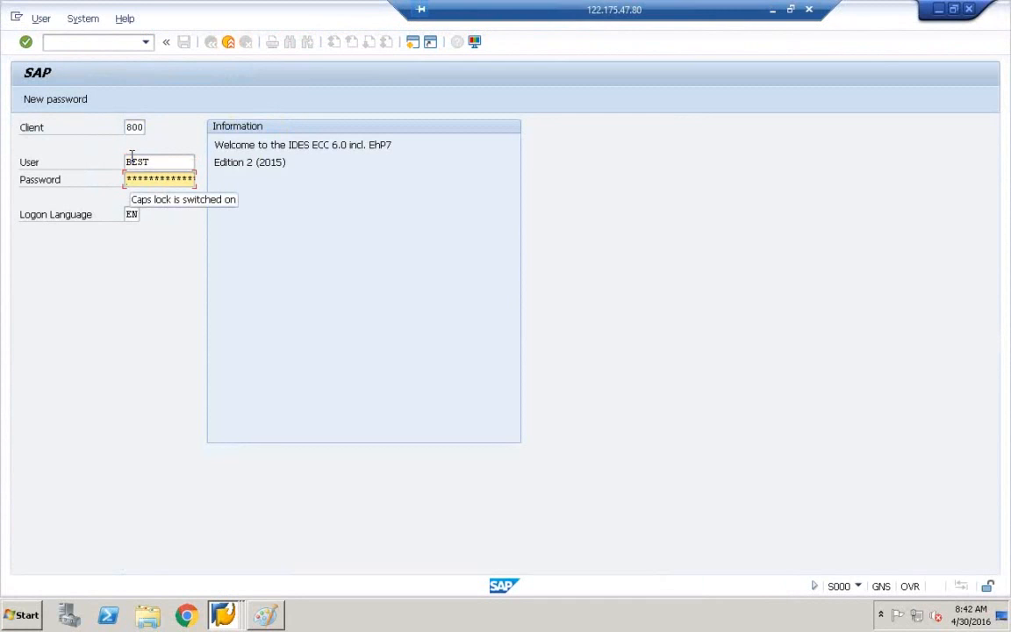
key(Caps_Lock)
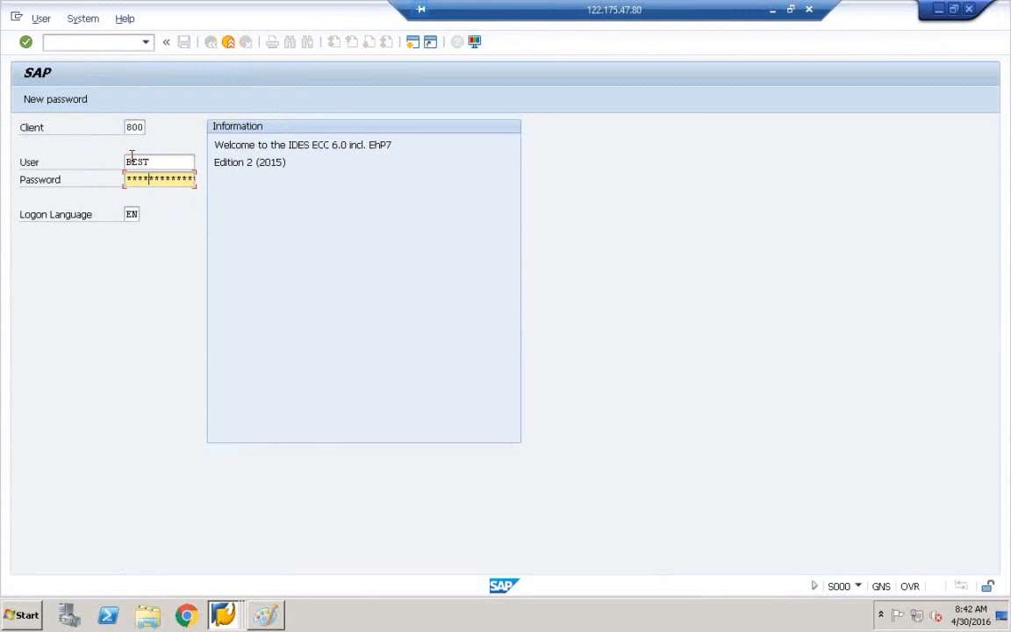
key(Return)
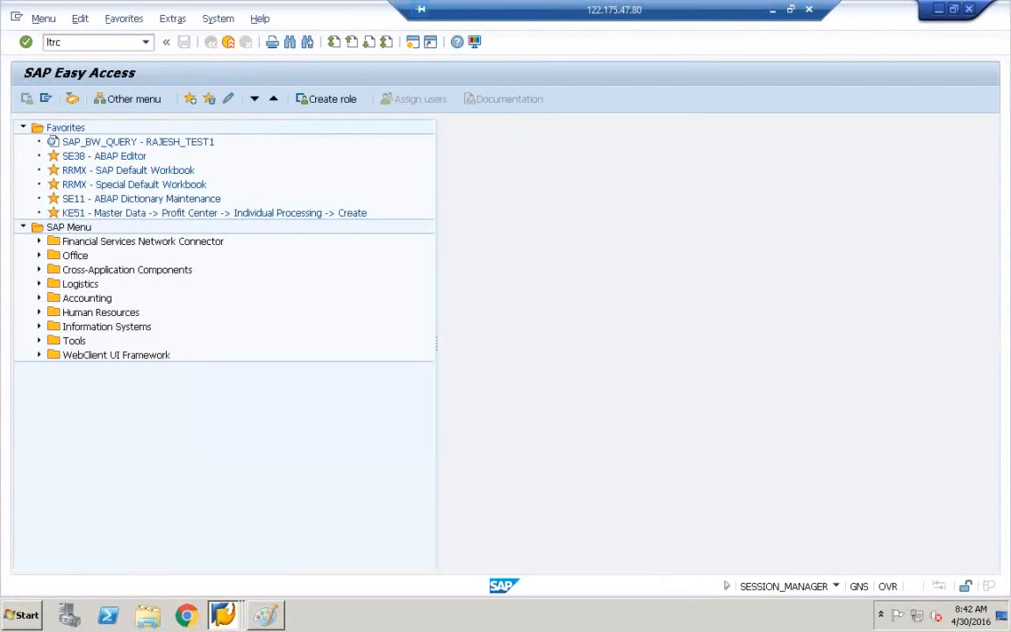
In the LTRC cockpit, delete the ECC_HANA_SLT configuration and confirm Yes.
key(Return)
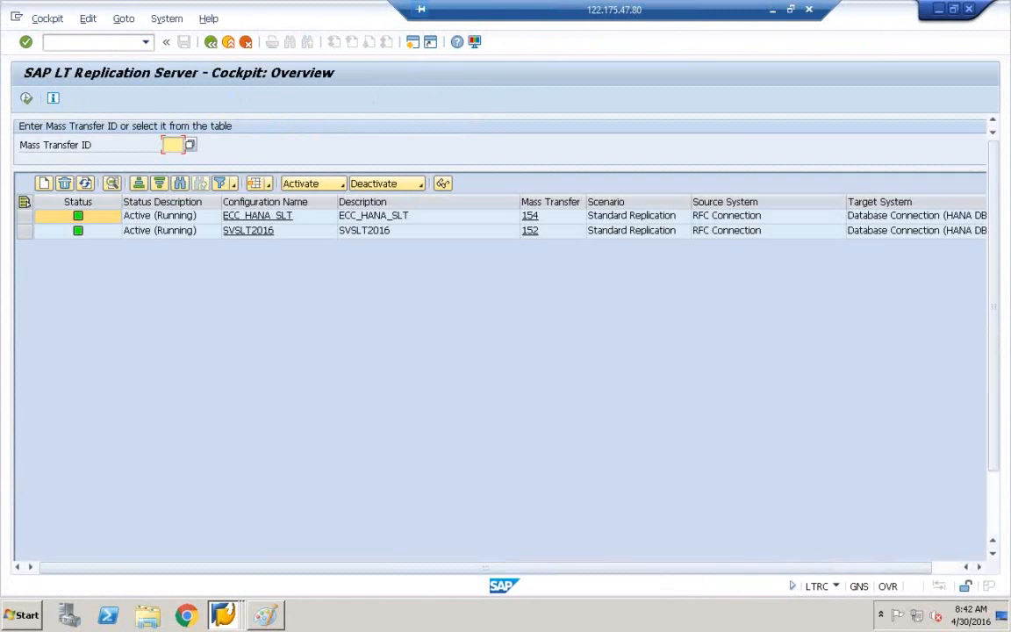
click(24, 216)
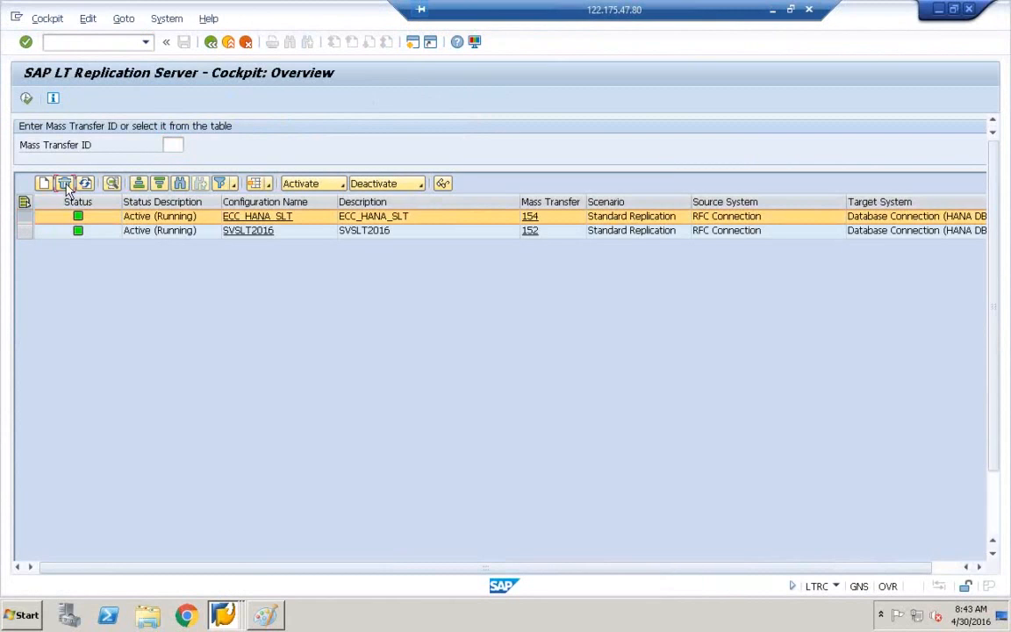
click(65, 185)
click(223, 309)
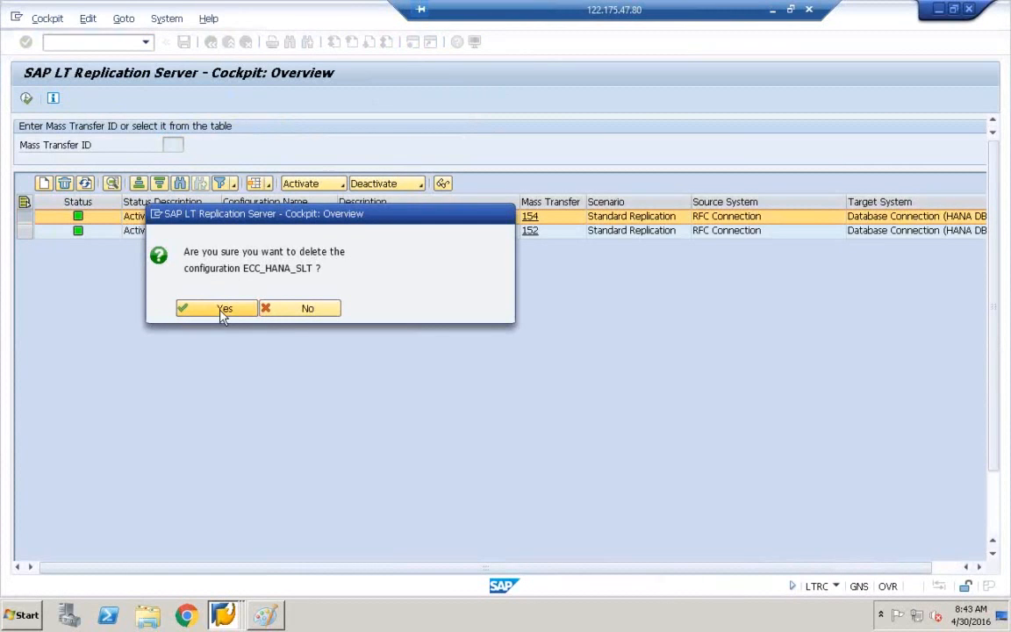
Create a new session and start job selection with SM37.
click(155, 217)
click(182, 274)
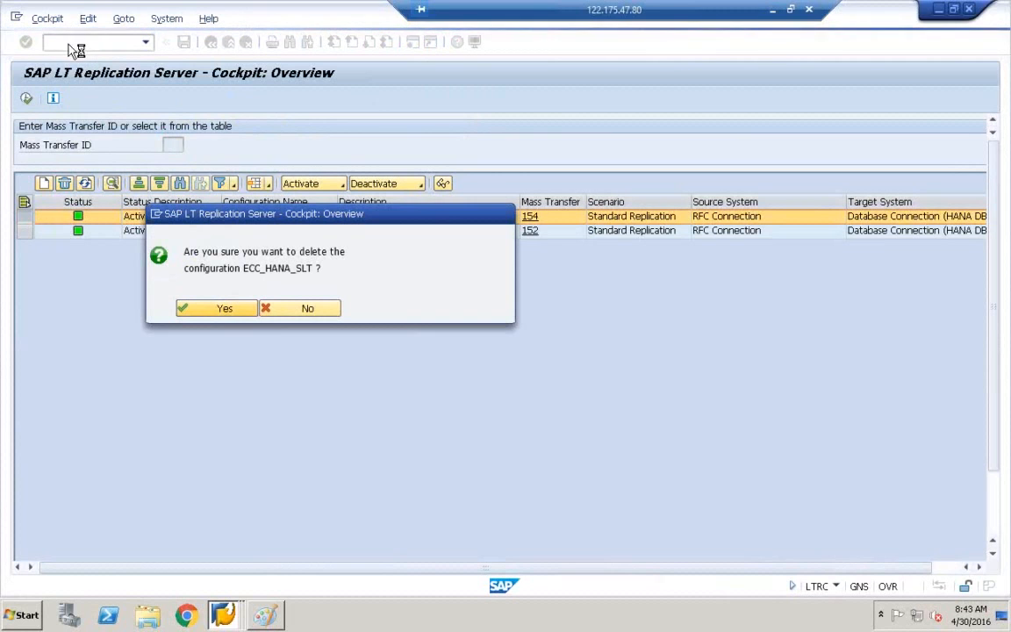
text(sm37)
key(Return)
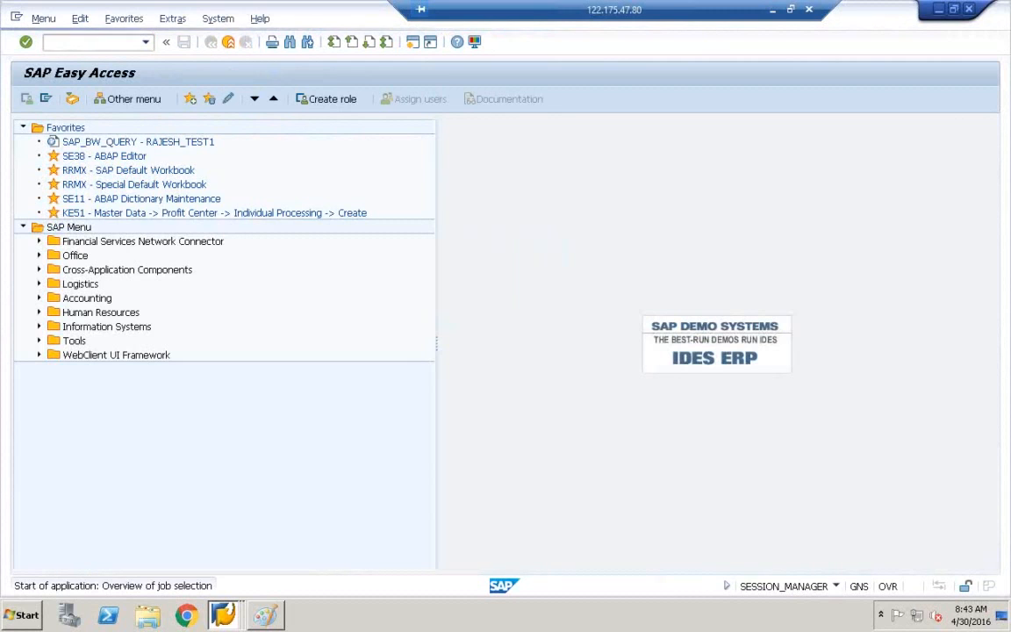
click(125, 202)
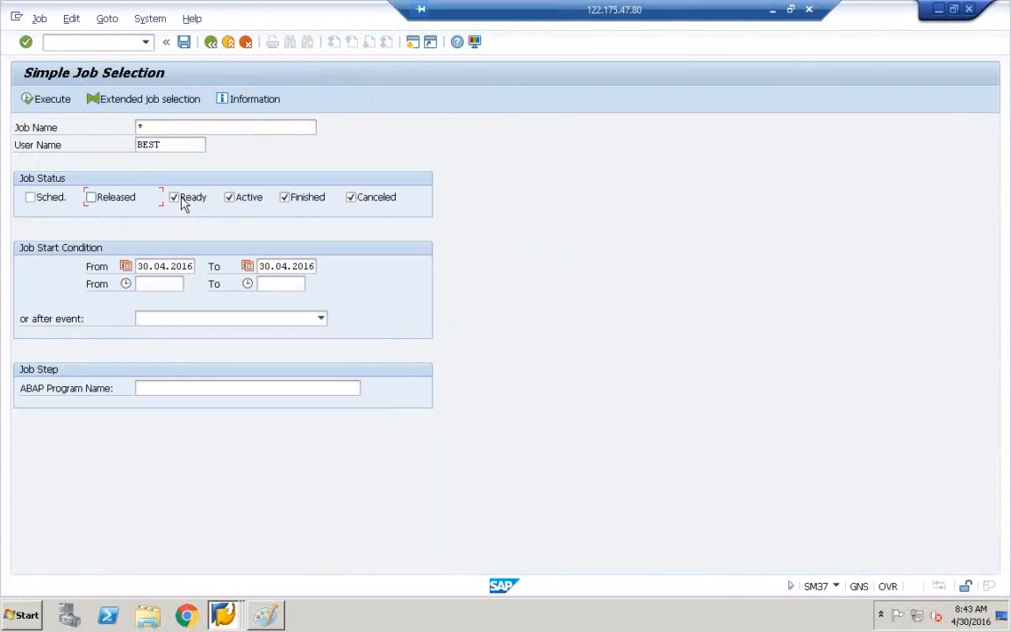
click(286, 198)
click(171, 144)
key(BackSpace)
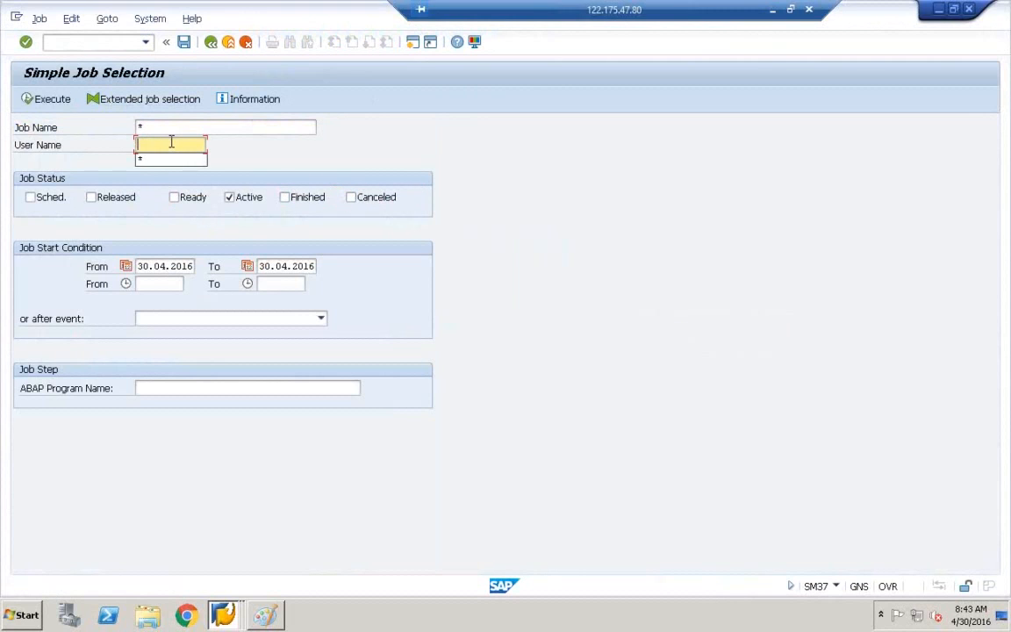
click(167, 159)
click(48, 99)
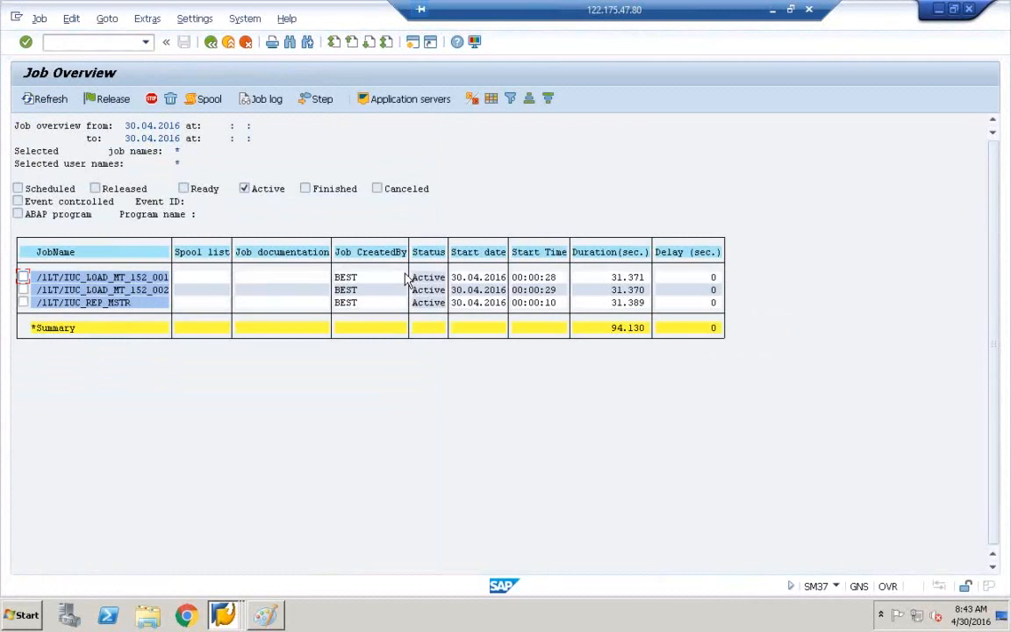
click(212, 42)
click(213, 42)
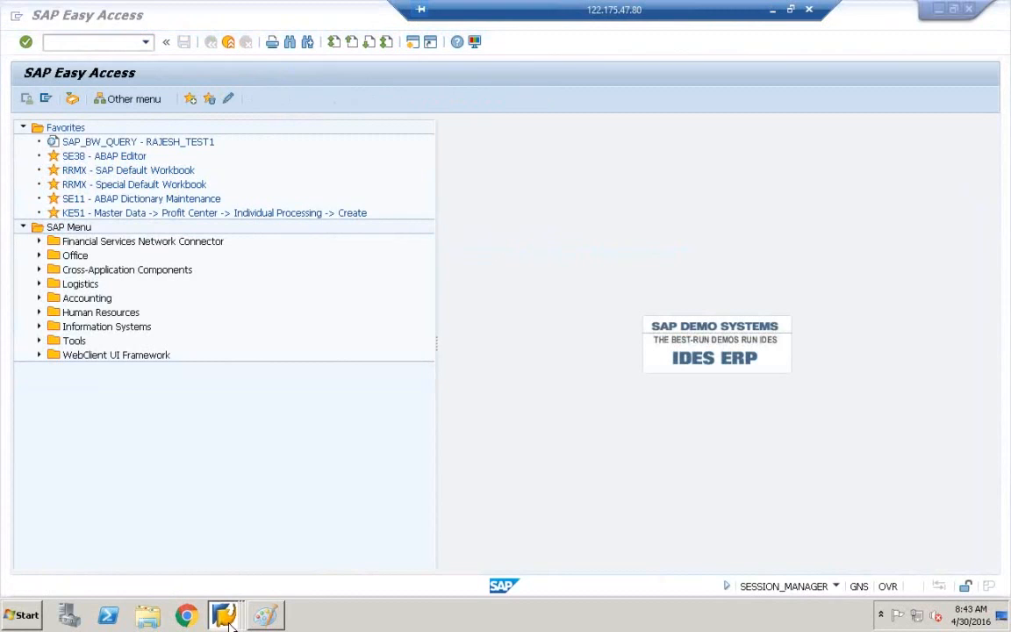
Switch from the replication cockpit to the Data Warehousing Workbench window.
mouse_move(230, 609)
click(230, 562)
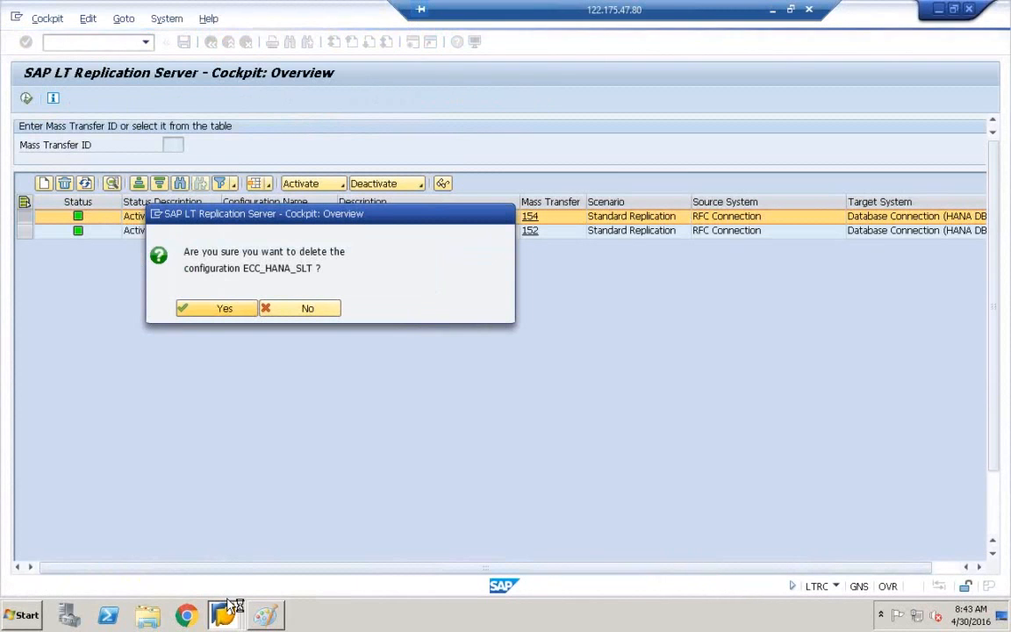
click(224, 614)
click(224, 579)
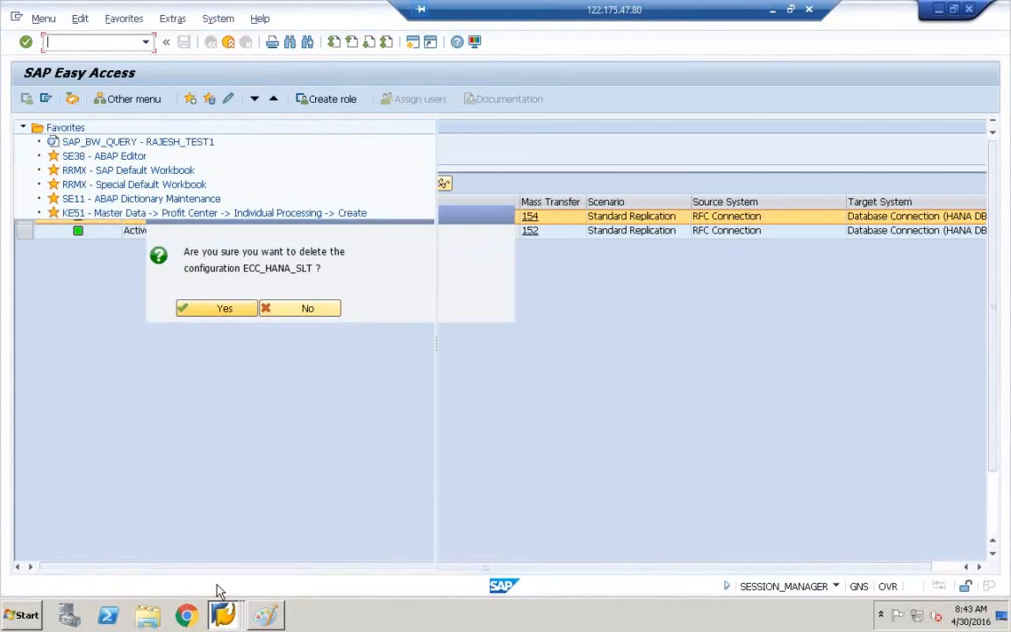
click(224, 615)
click(233, 540)
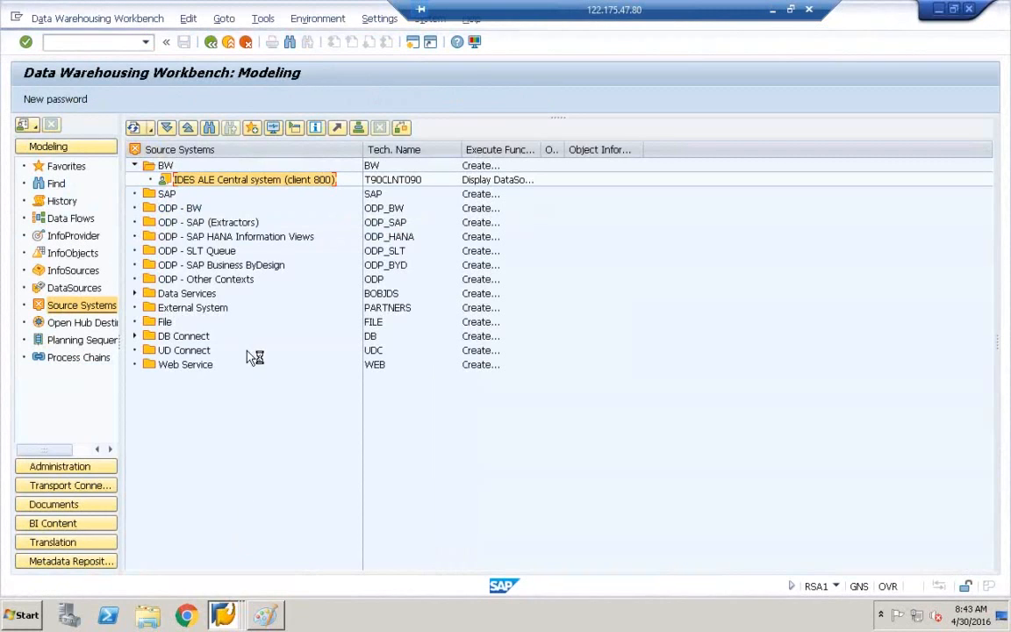
Stop the hung workbench transaction from the system menu, repeating until it ends.
click(19, 19)
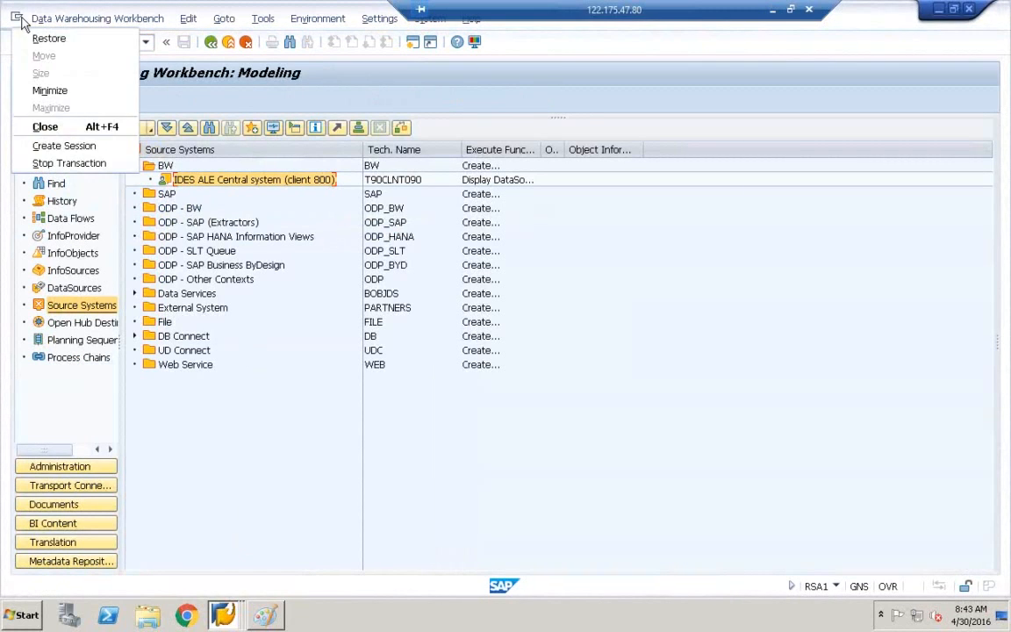
click(65, 162)
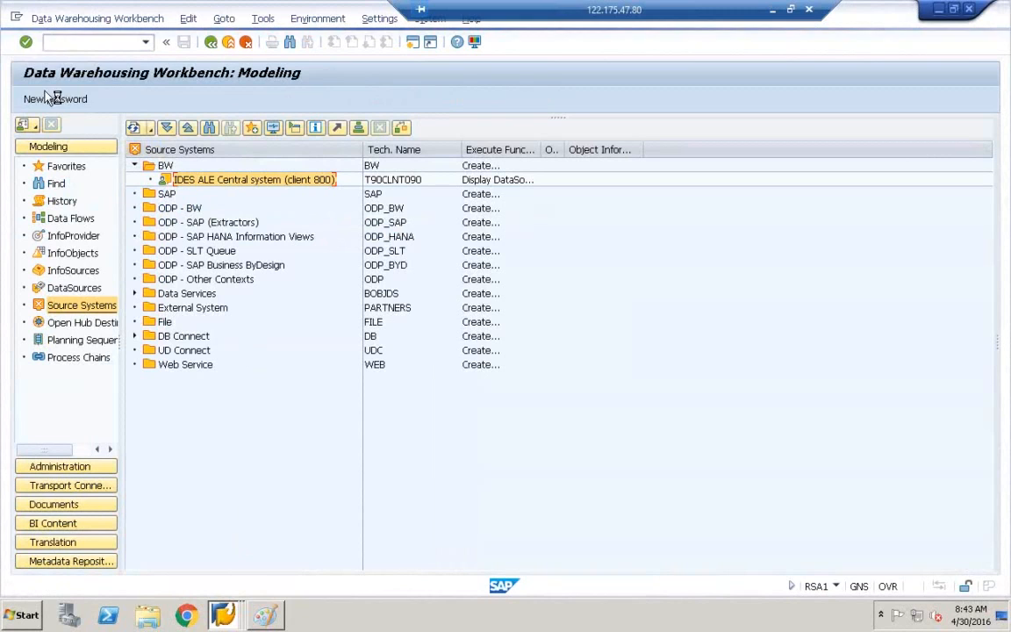
click(17, 17)
click(67, 165)
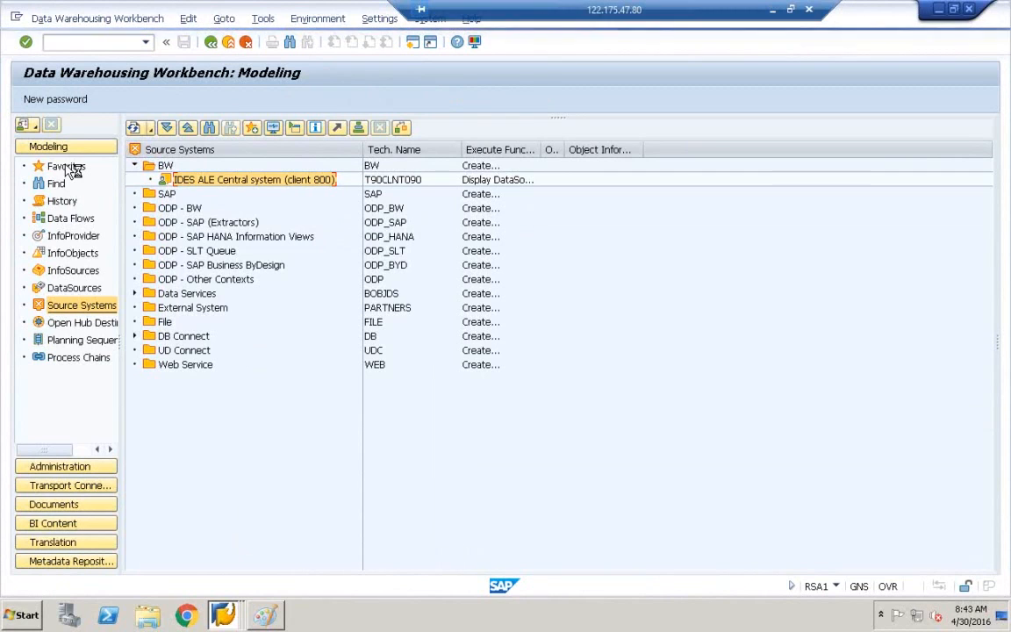
click(16, 17)
click(67, 163)
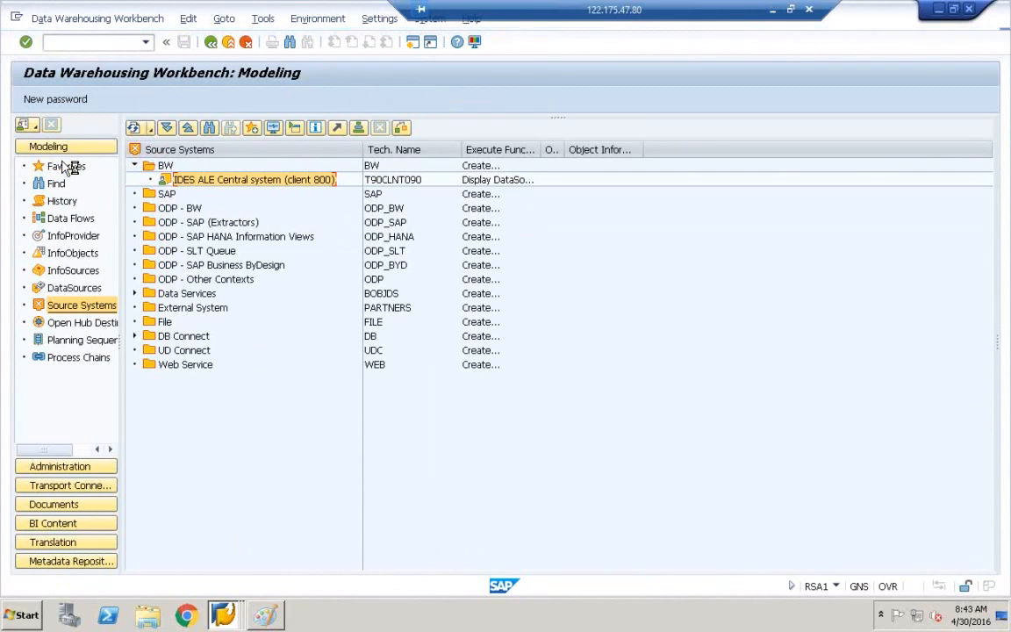
click(15, 17)
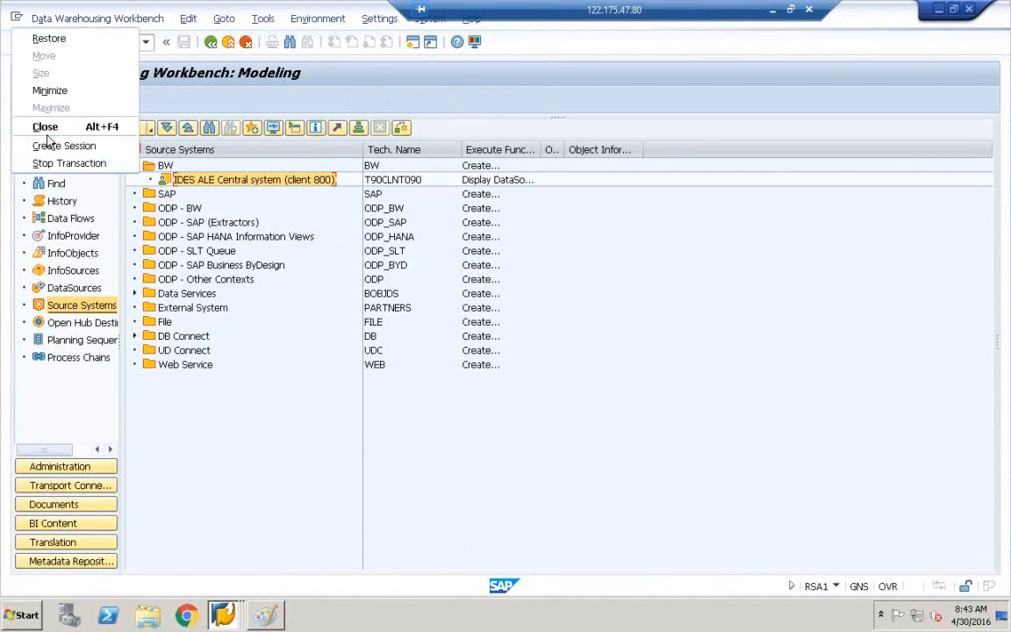
click(68, 164)
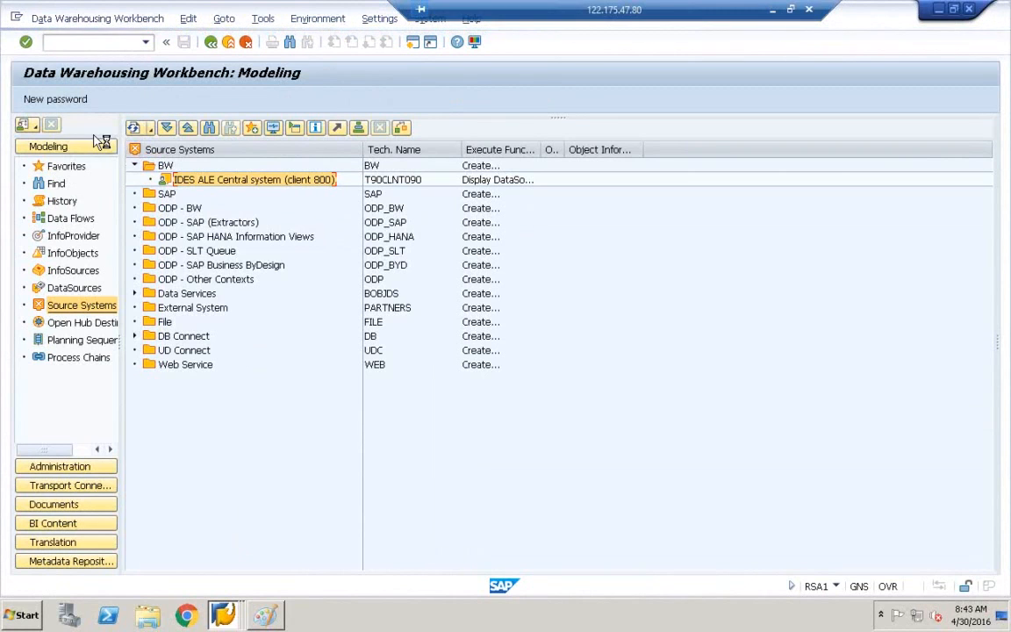
Confirm the replication cockpit lists only SVSLT2016, then bring SAP Easy Access forward.
mouse_move(237, 605)
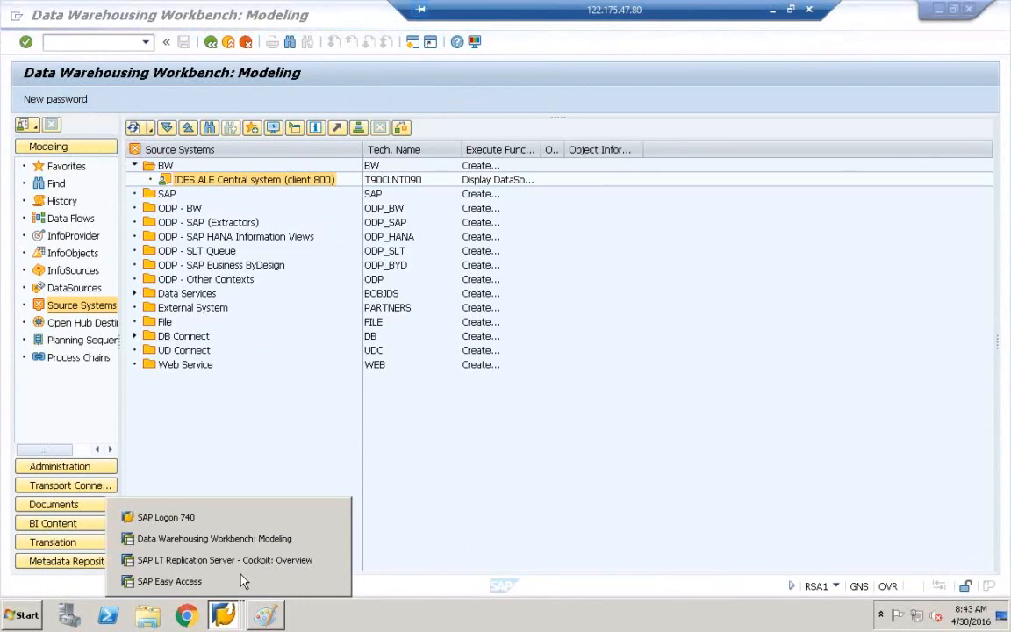
click(248, 560)
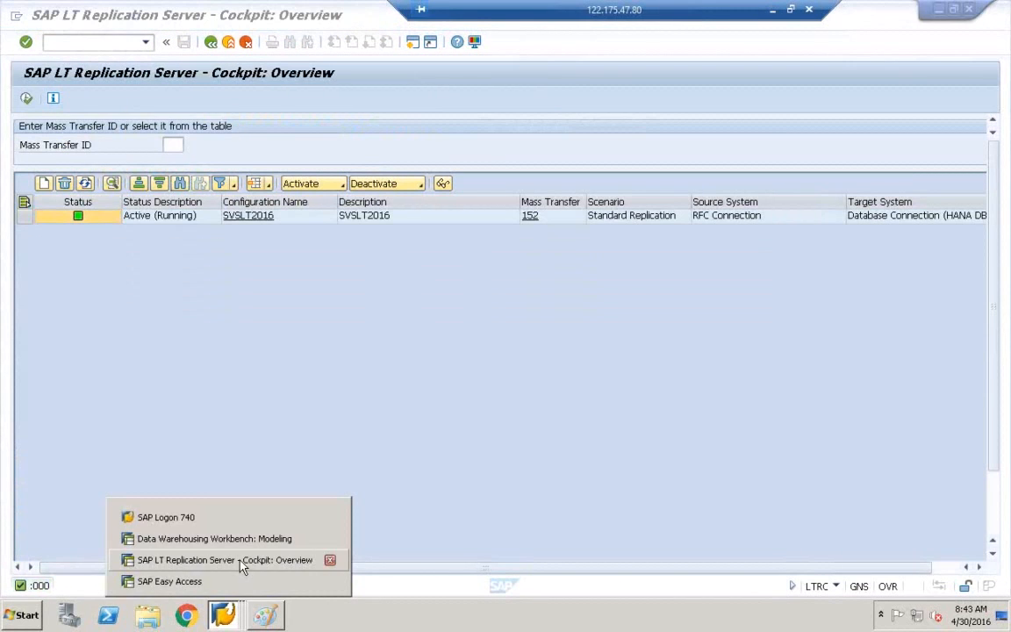
click(244, 539)
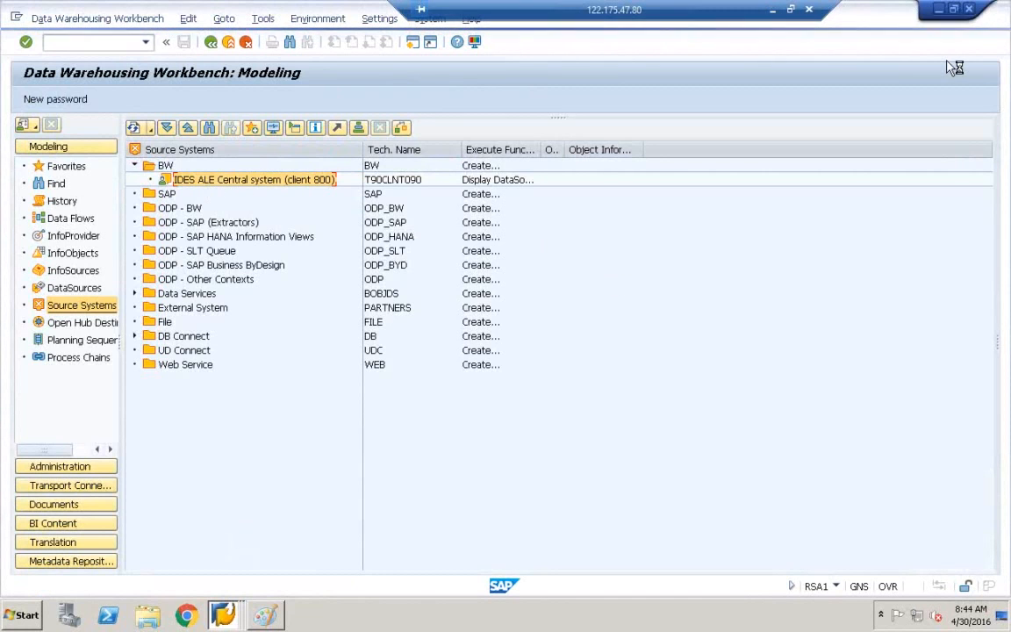
click(939, 10)
click(937, 10)
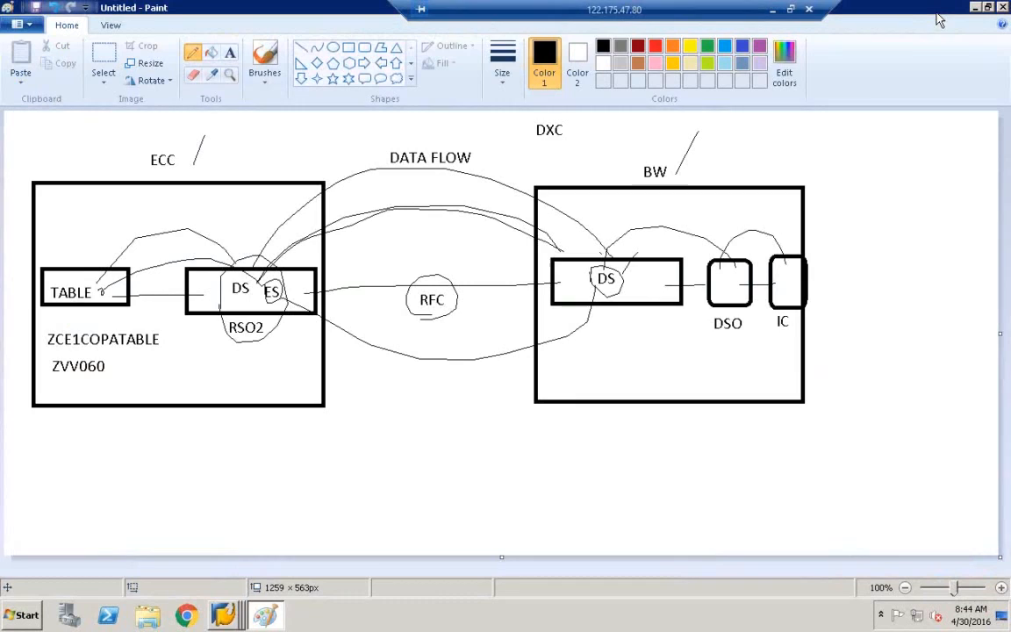
mouse_move(224, 615)
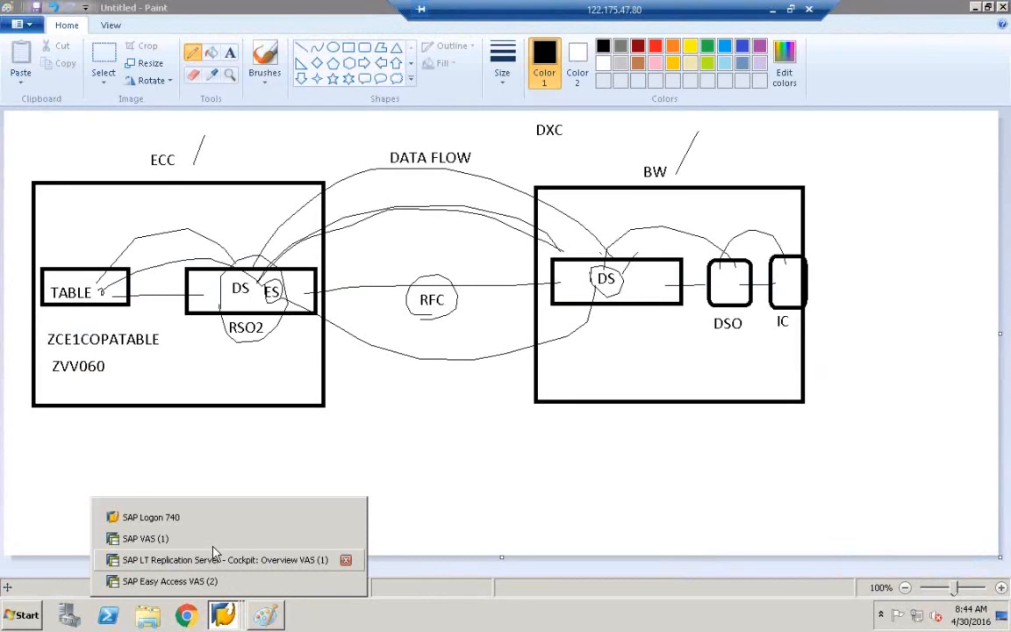
click(211, 538)
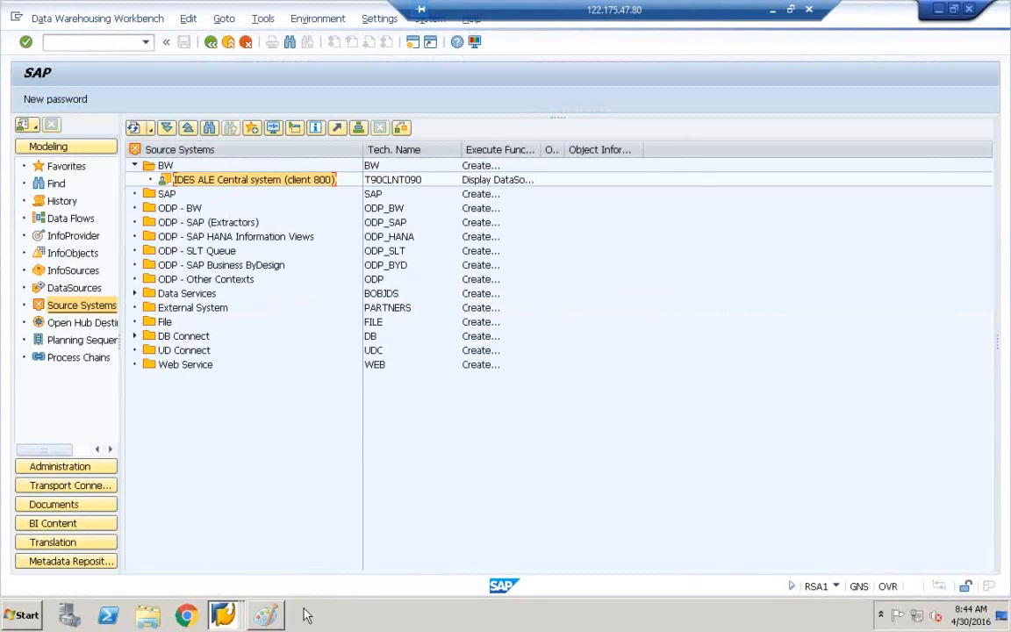
mouse_move(223, 615)
click(175, 527)
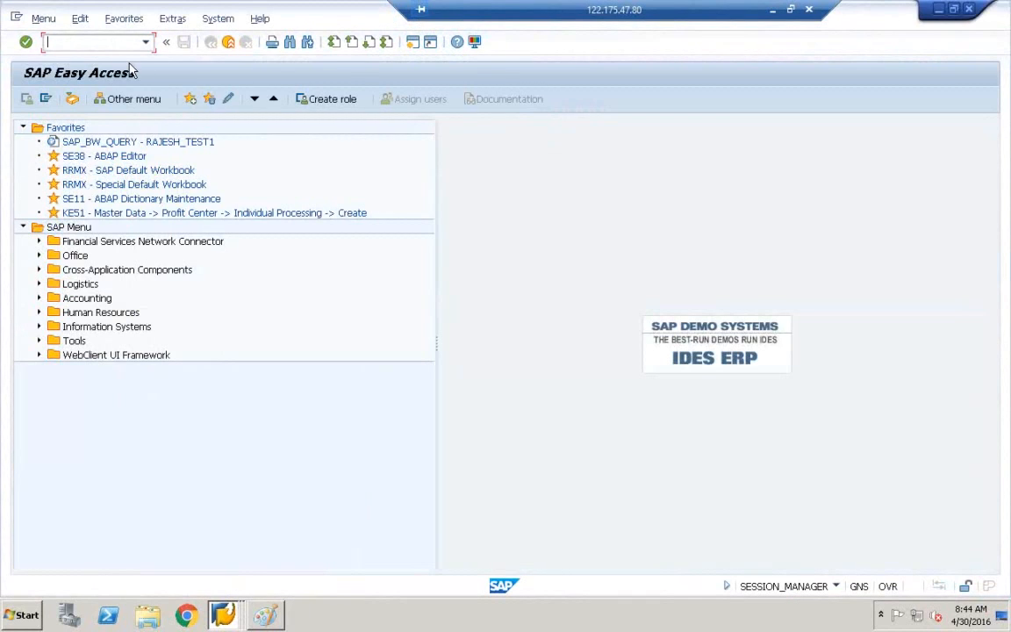
text(m)
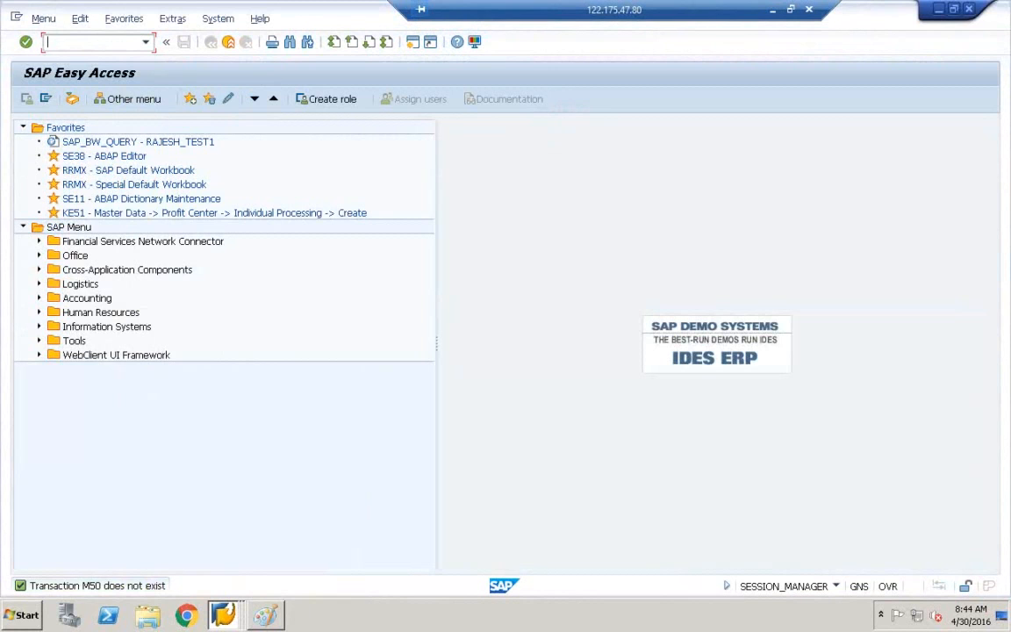
text(sm50)
key(Return)
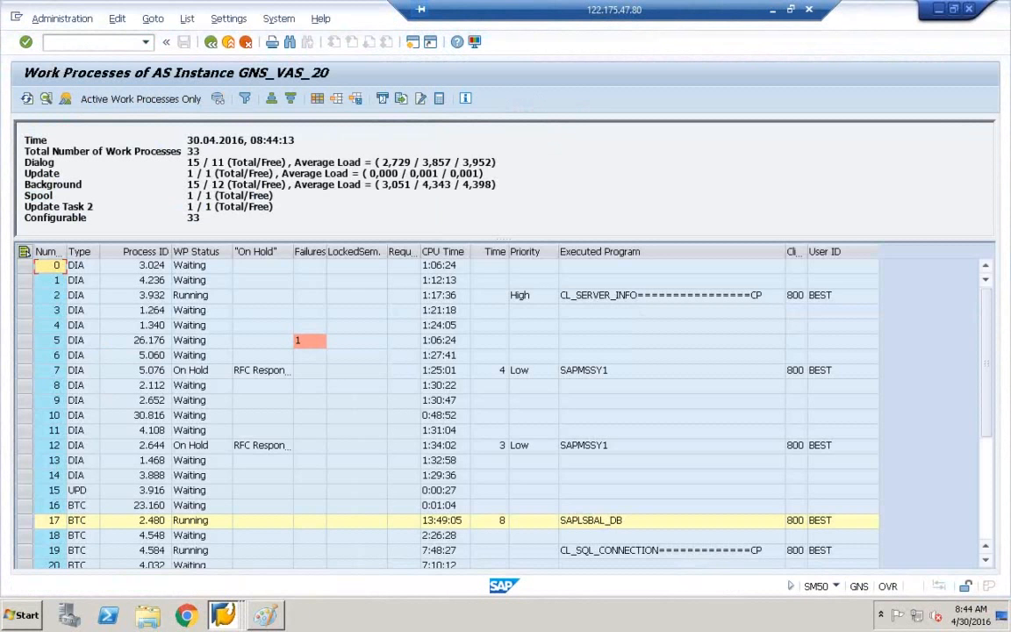
scroll(987, 537, down, 5)
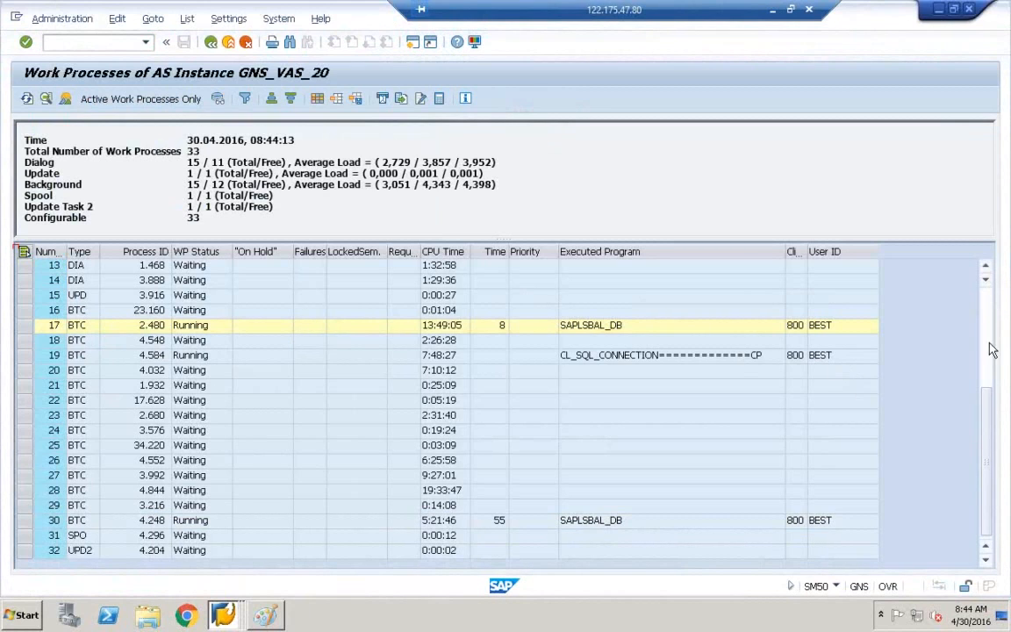
click(989, 300)
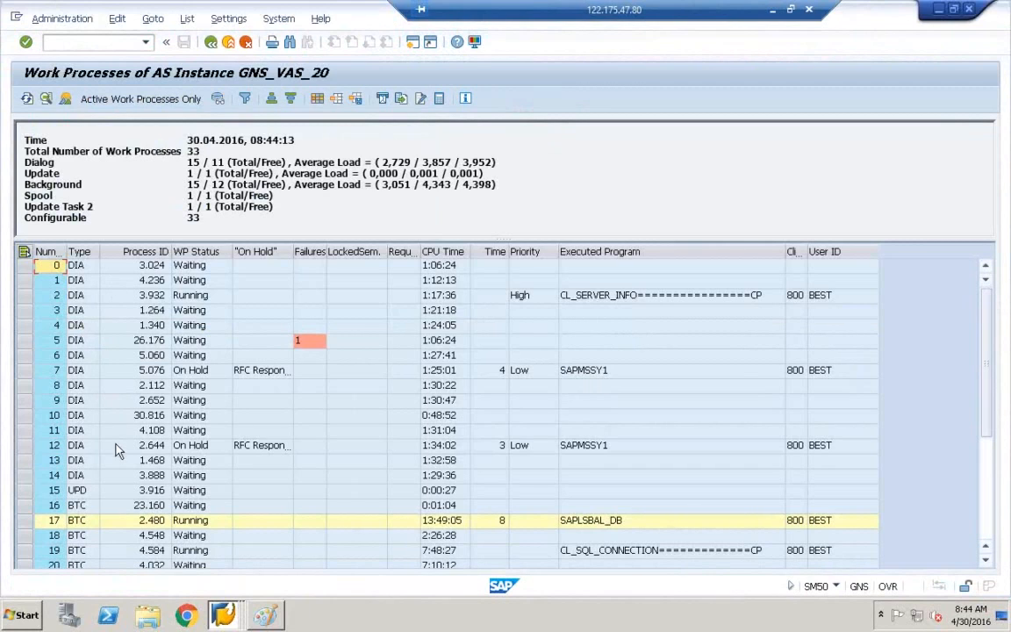
click(79, 477)
double_click(76, 483)
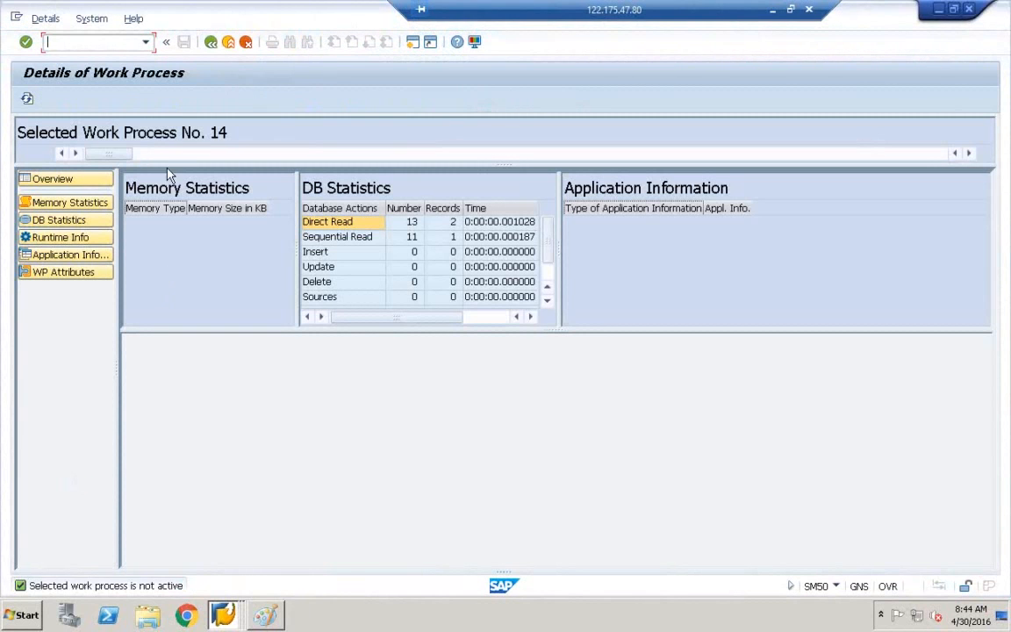
click(212, 42)
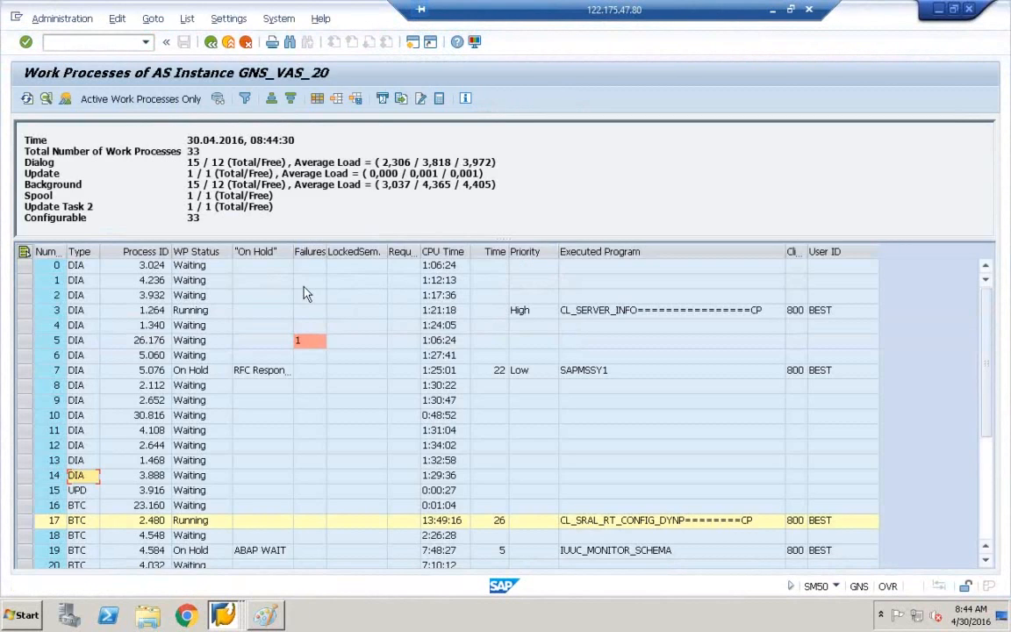
click(987, 530)
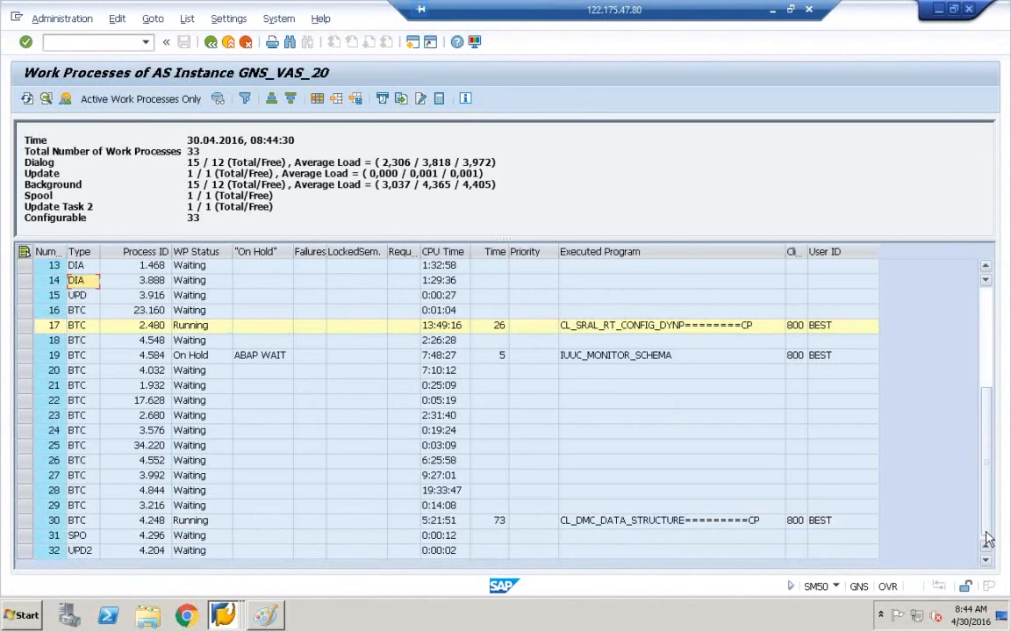
click(988, 310)
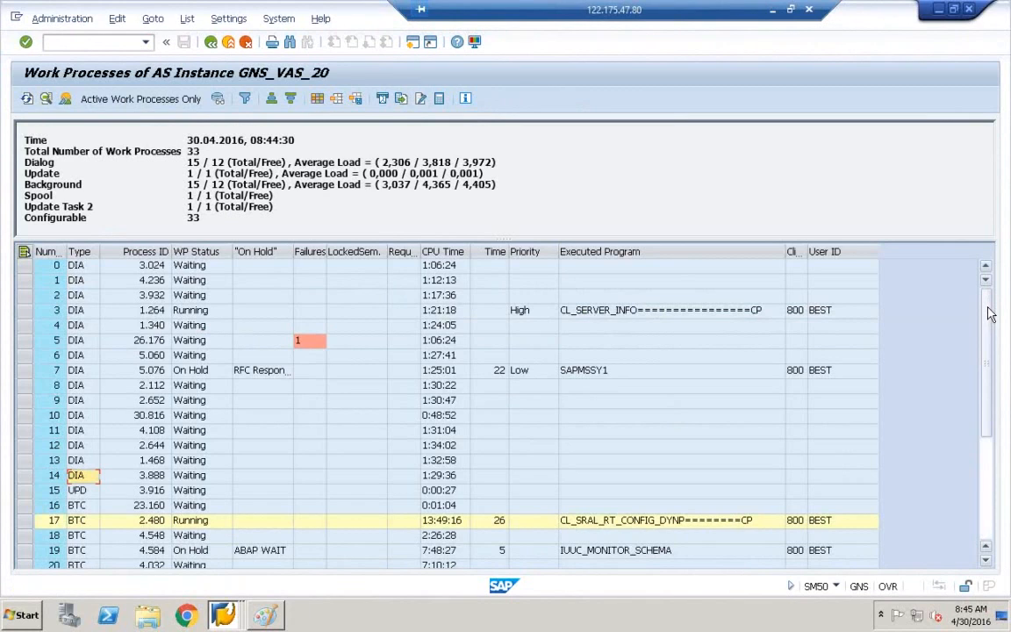
click(211, 43)
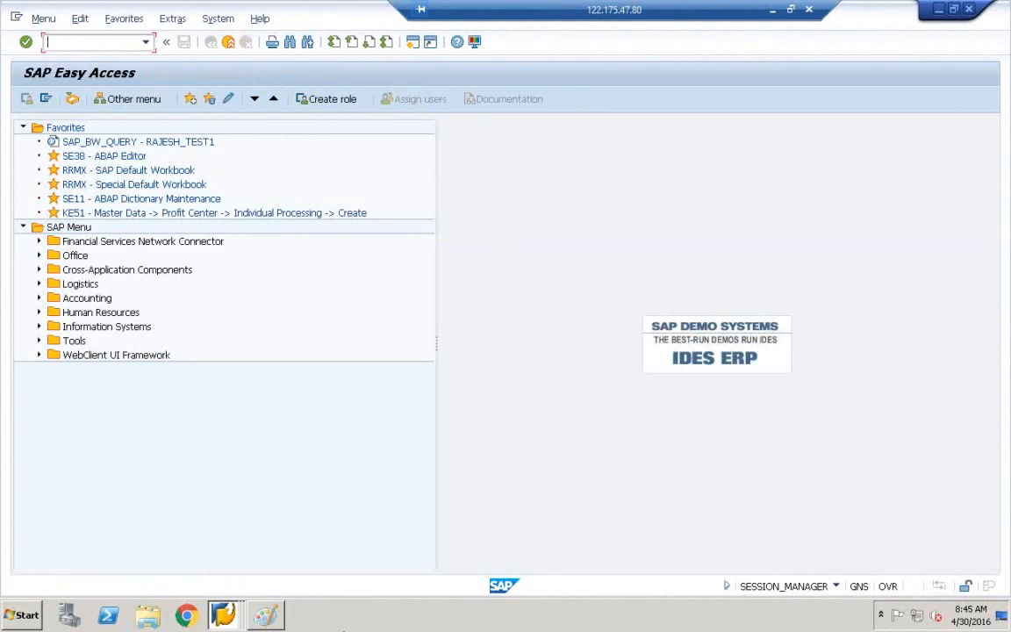
Bring SAP Easy Access forward and open the Data Warehousing Workbench with RSA1.
click(235, 618)
click(226, 582)
click(227, 613)
click(210, 560)
click(223, 615)
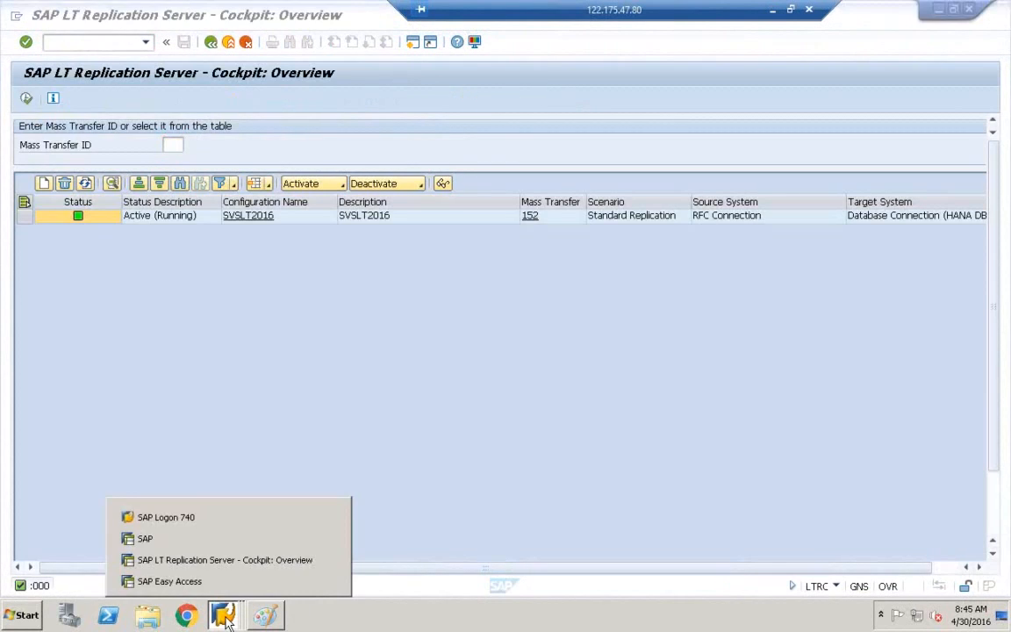
click(227, 582)
text(rsa1)
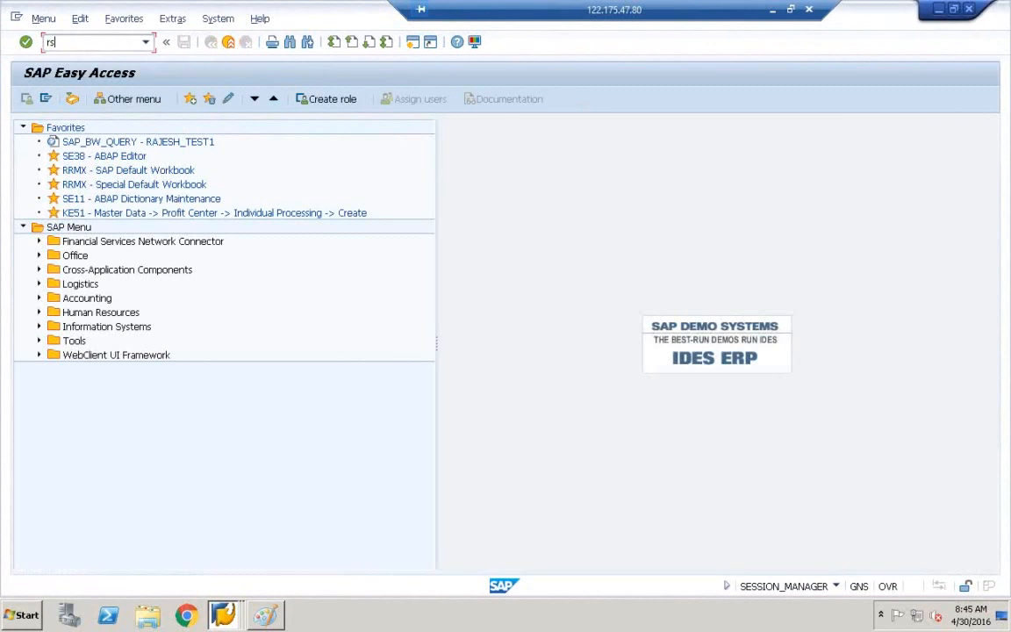
key(Return)
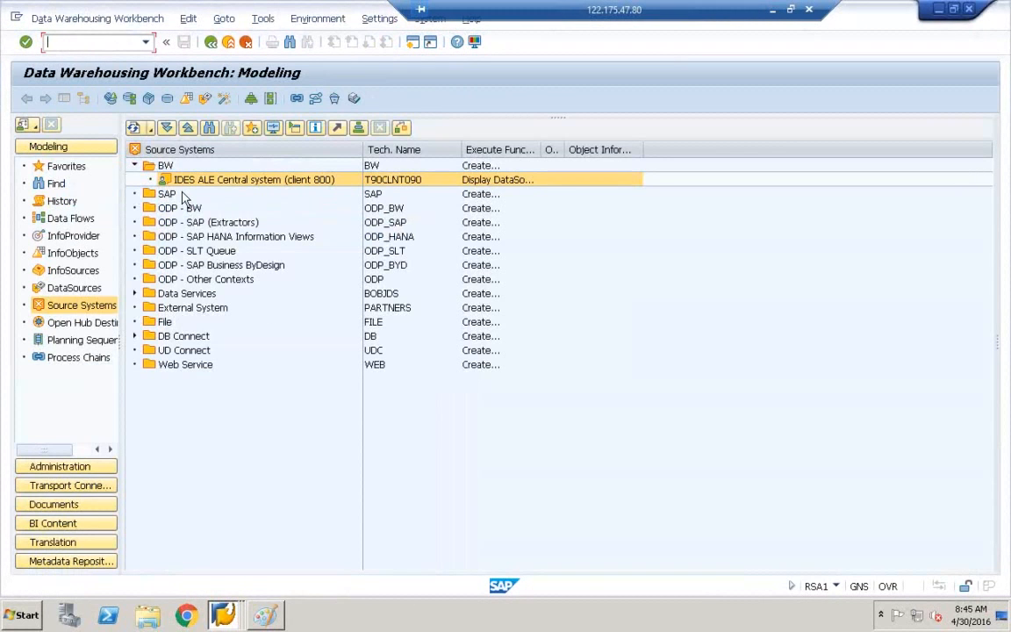
Replicate DataSources from source system T90CLNT090 and confirm the metadata replication settings.
right_click(185, 187)
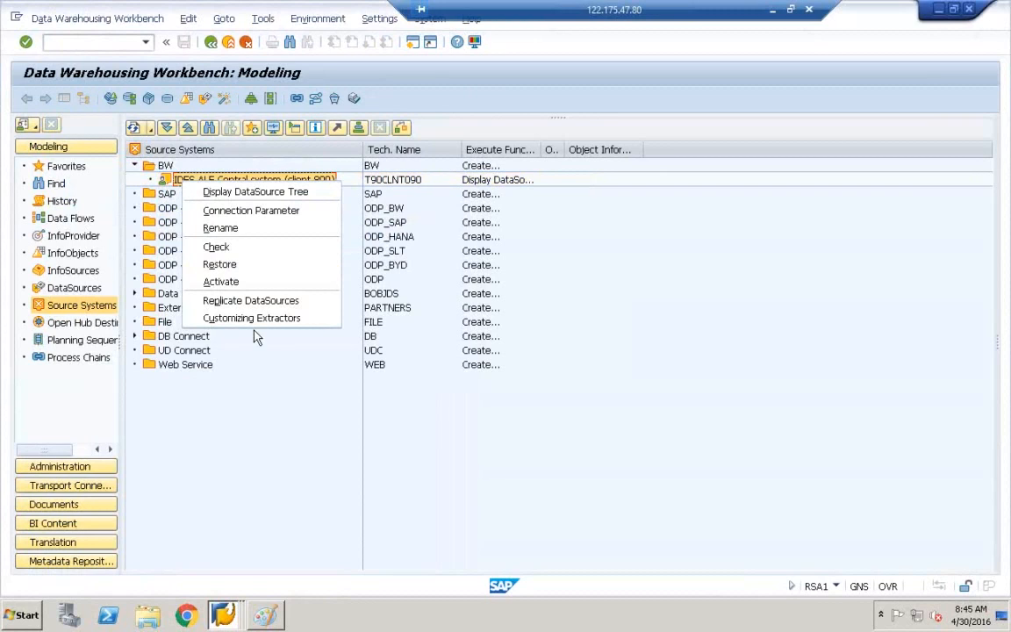
click(247, 304)
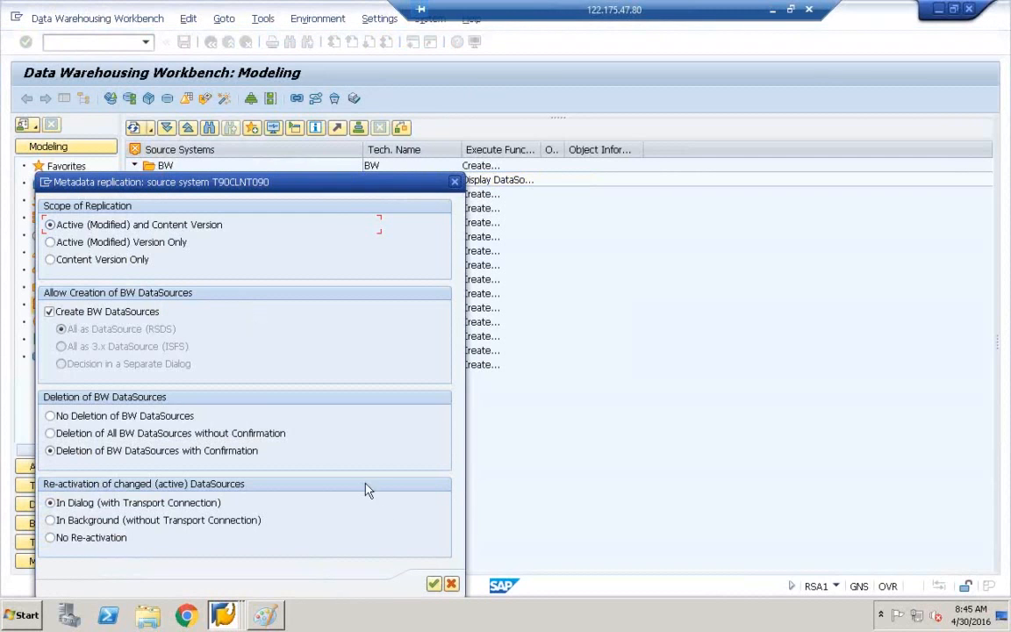
click(435, 585)
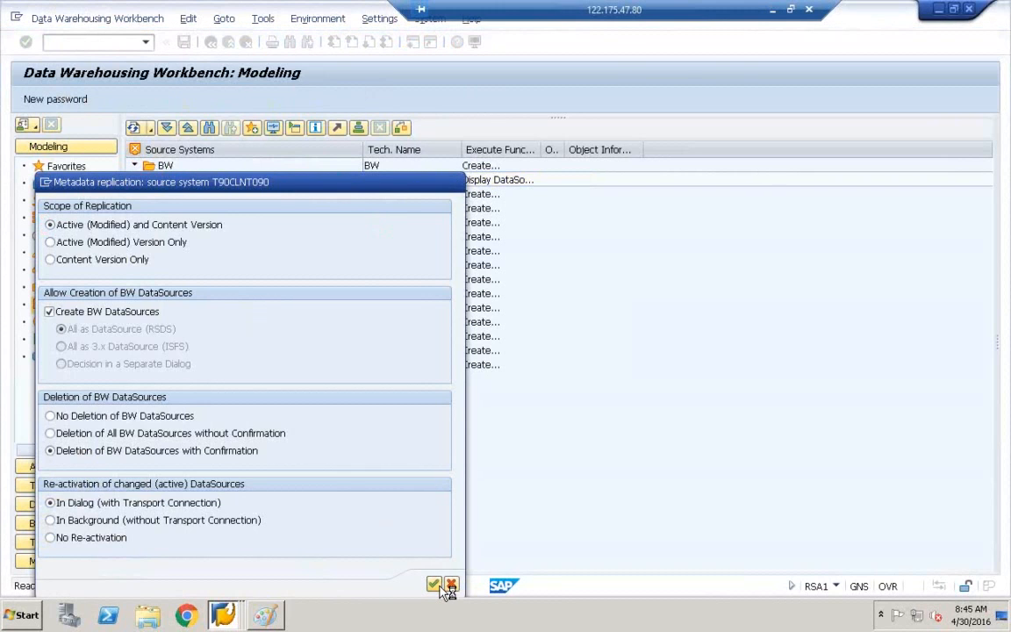
Move the stuck replication dialog aside, try Create Session, then bring up SAP Logon 740.
drag(275, 185, 517, 8)
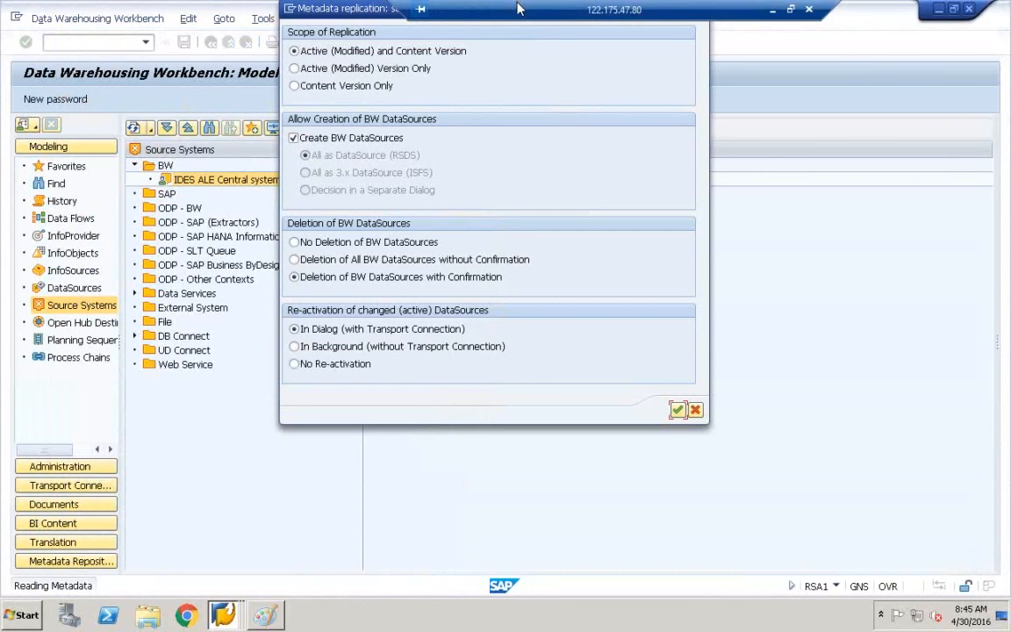
drag(336, 25, 287, 132)
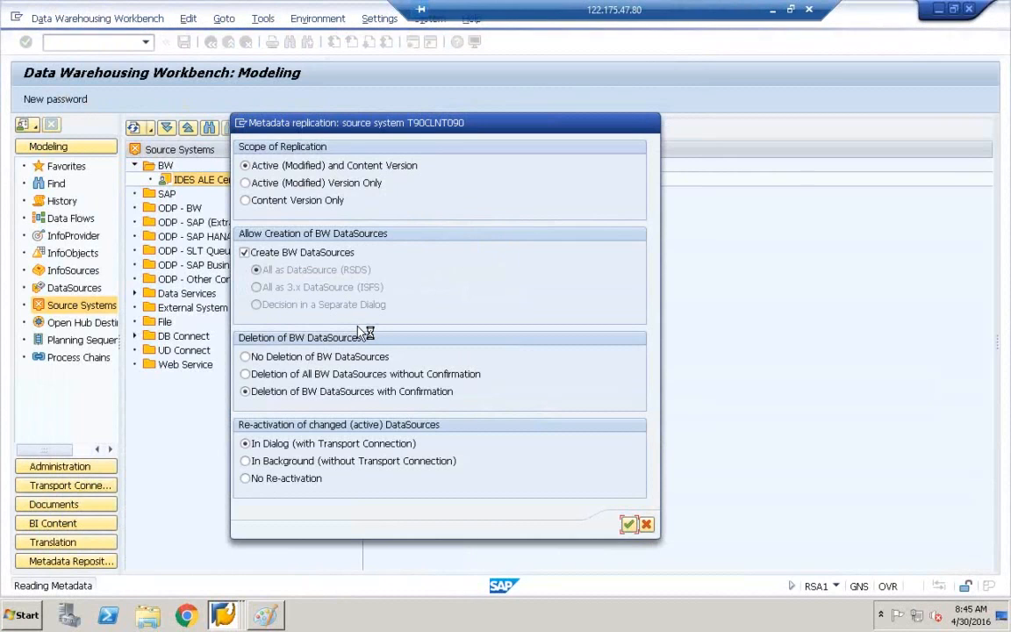
click(240, 124)
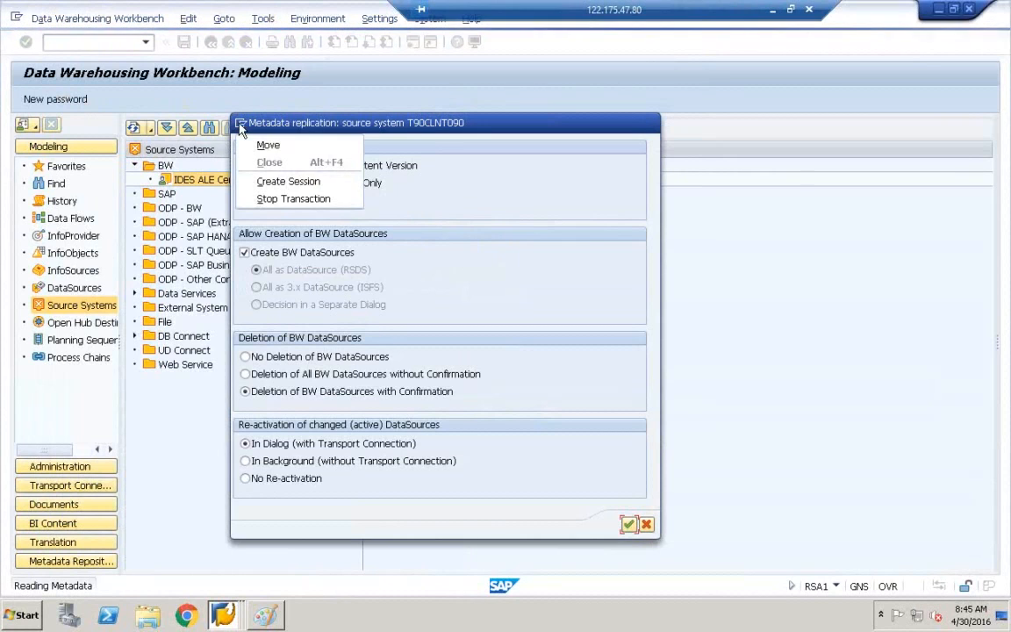
click(265, 180)
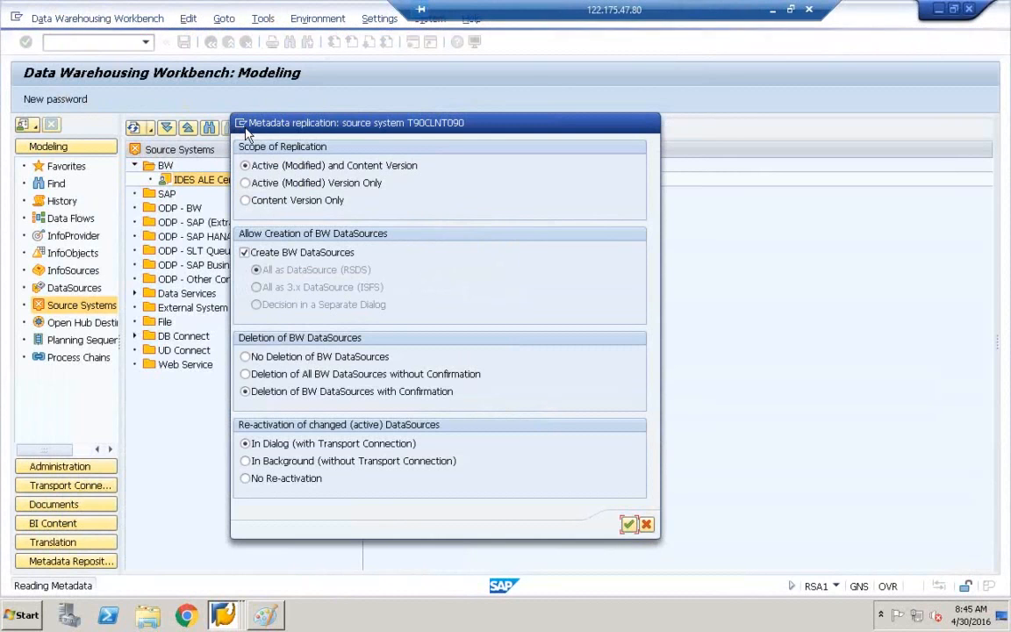
click(222, 615)
click(219, 581)
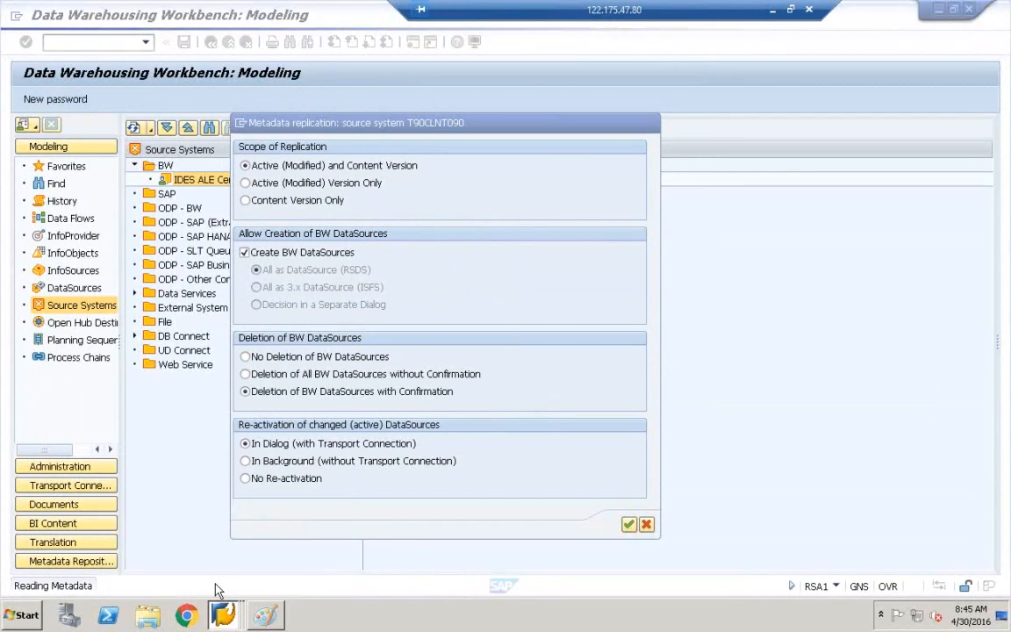
click(223, 615)
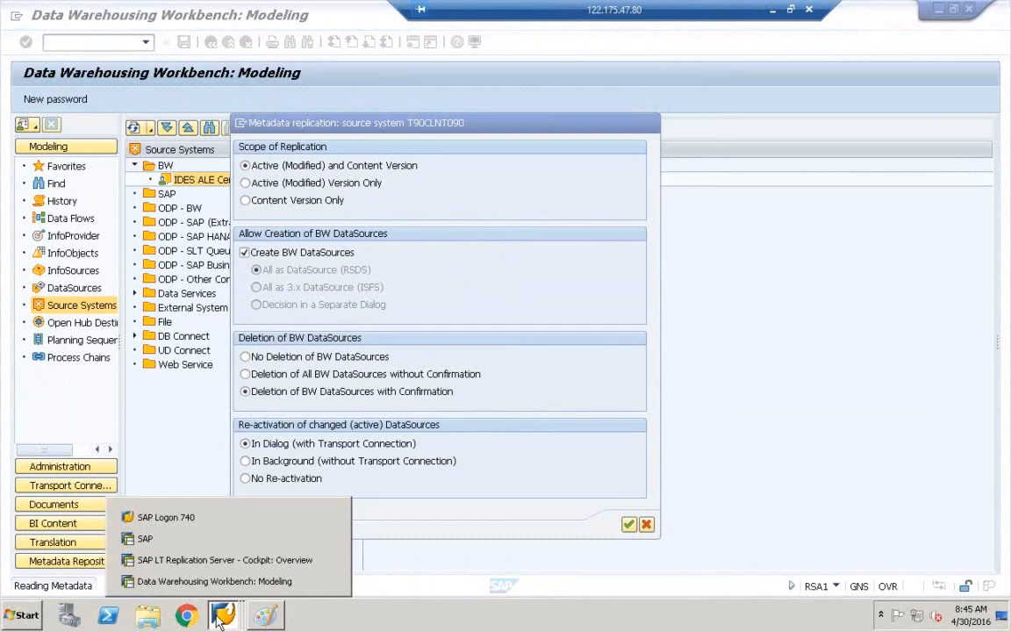
click(215, 518)
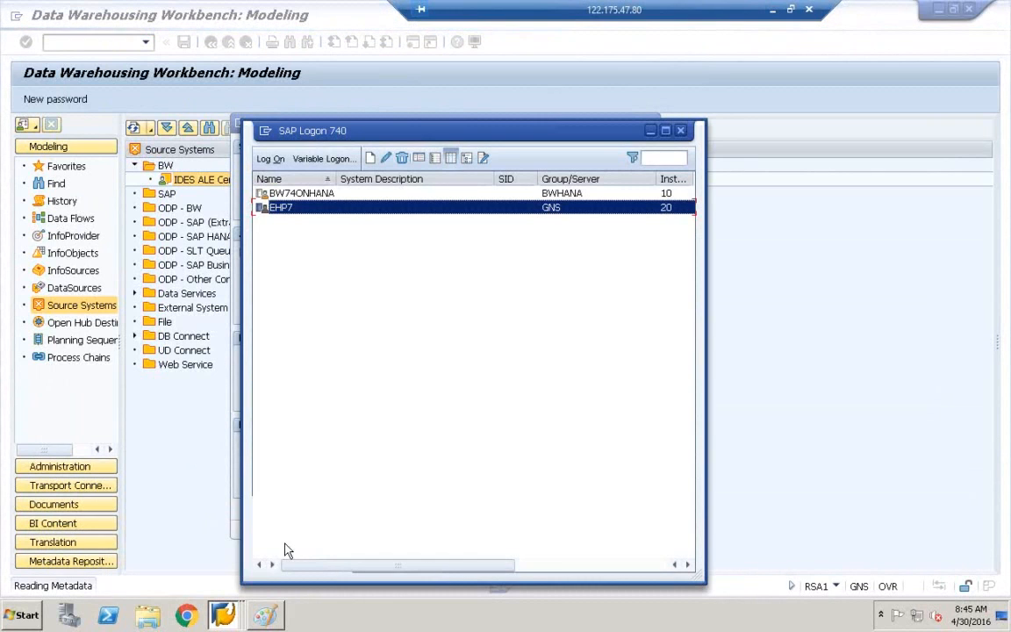
Log on to EHP7 client 800 from SAP Logon 740 with the user name and password.
click(223, 615)
click(218, 539)
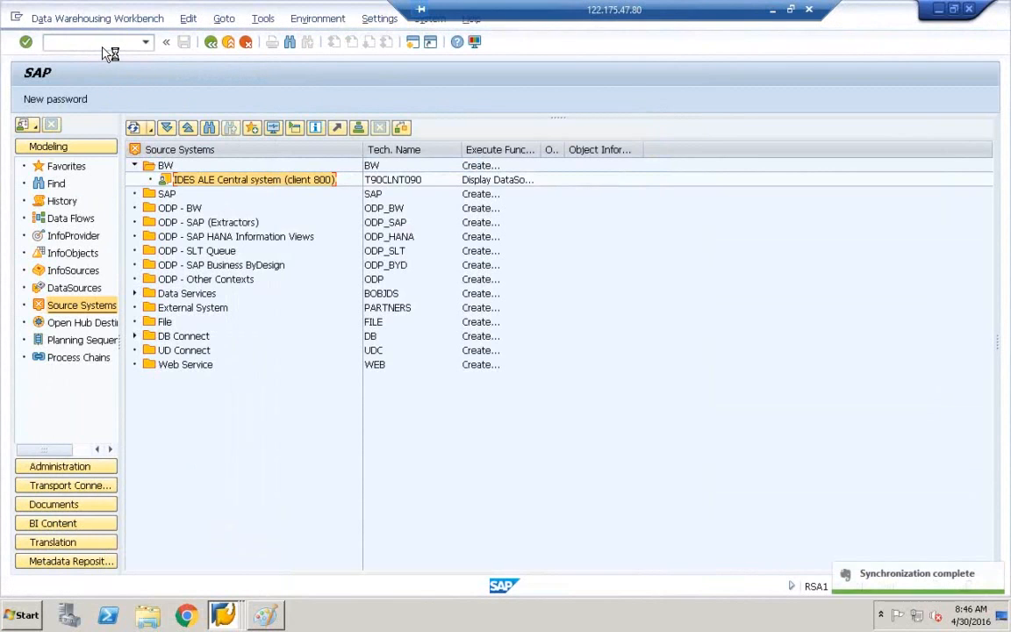
click(219, 604)
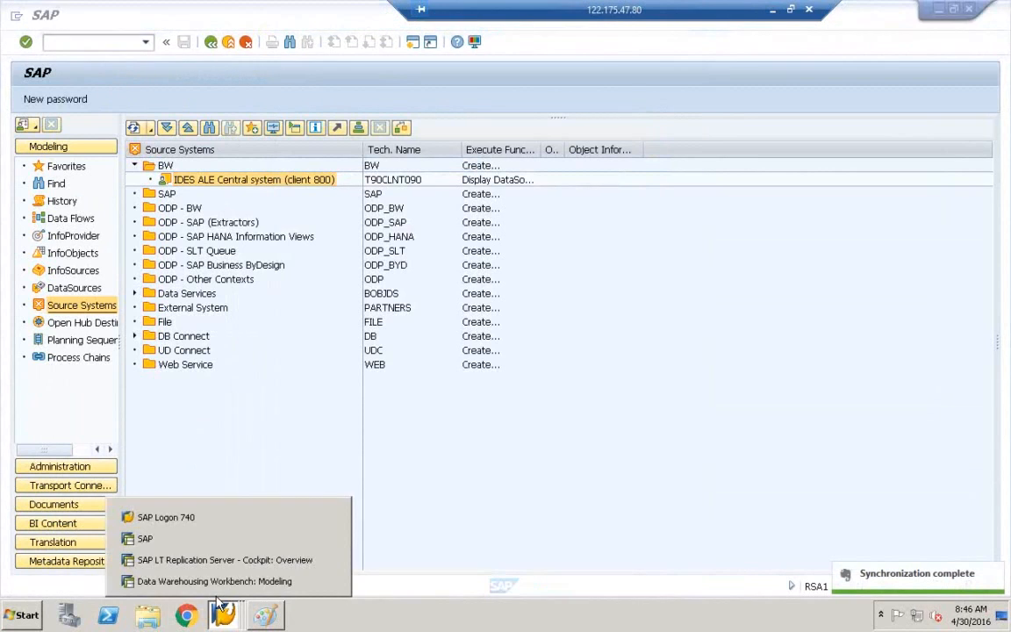
click(209, 518)
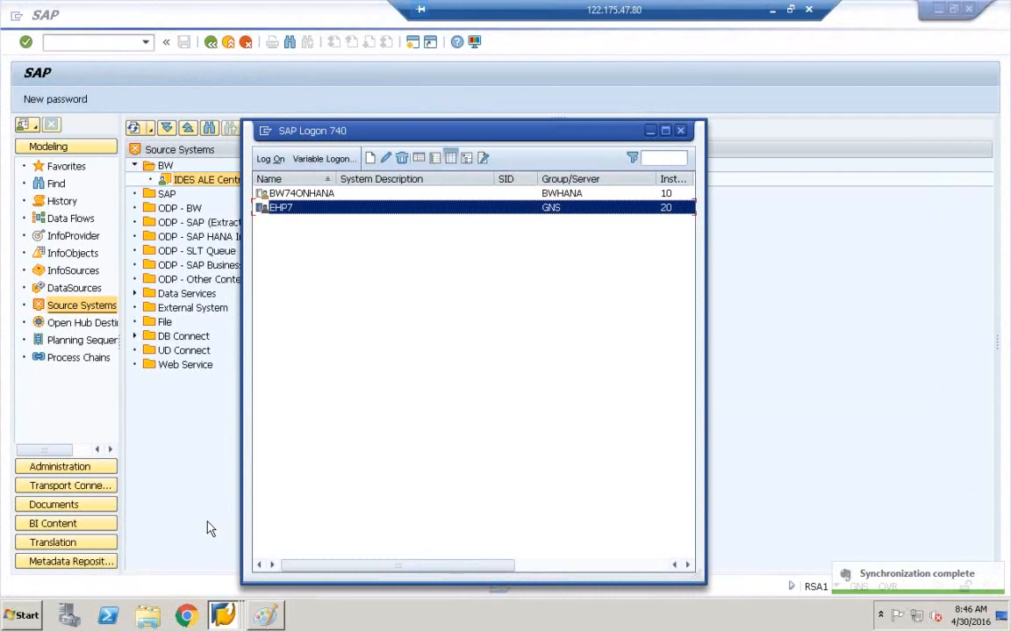
double_click(397, 217)
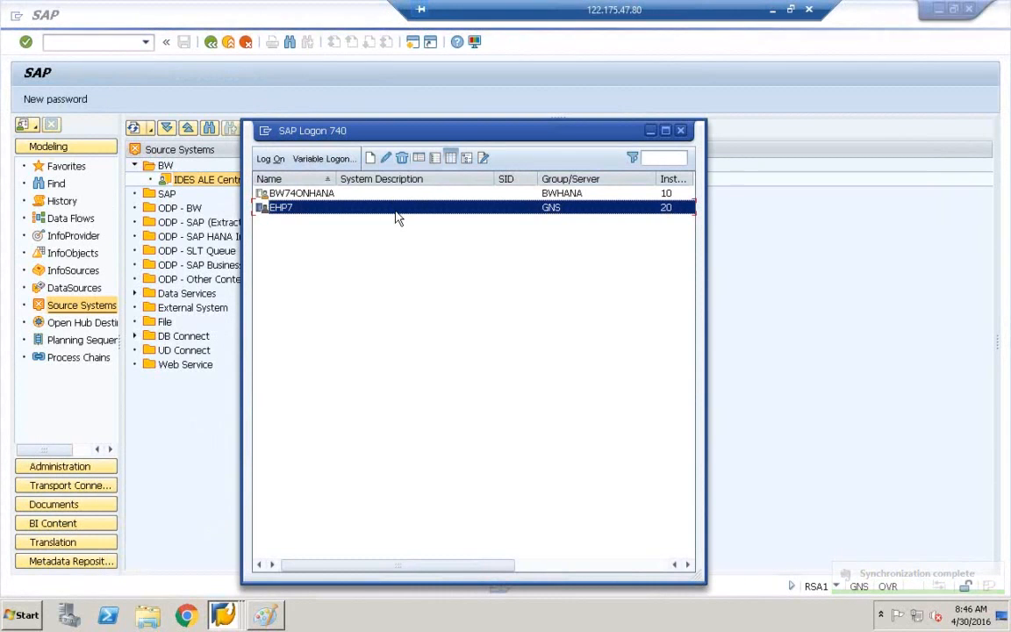
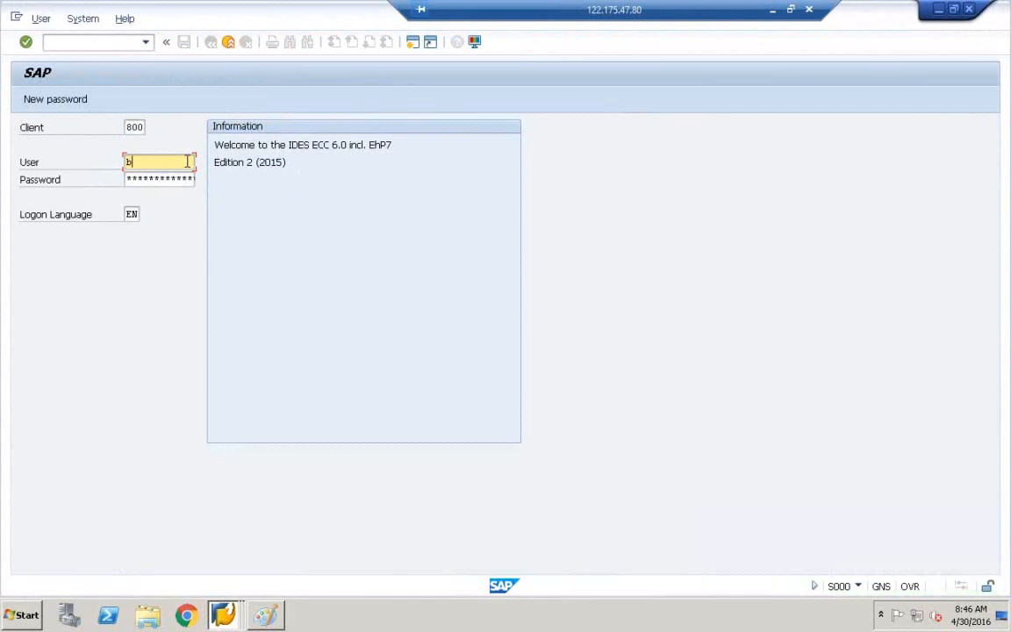
key(Tab)
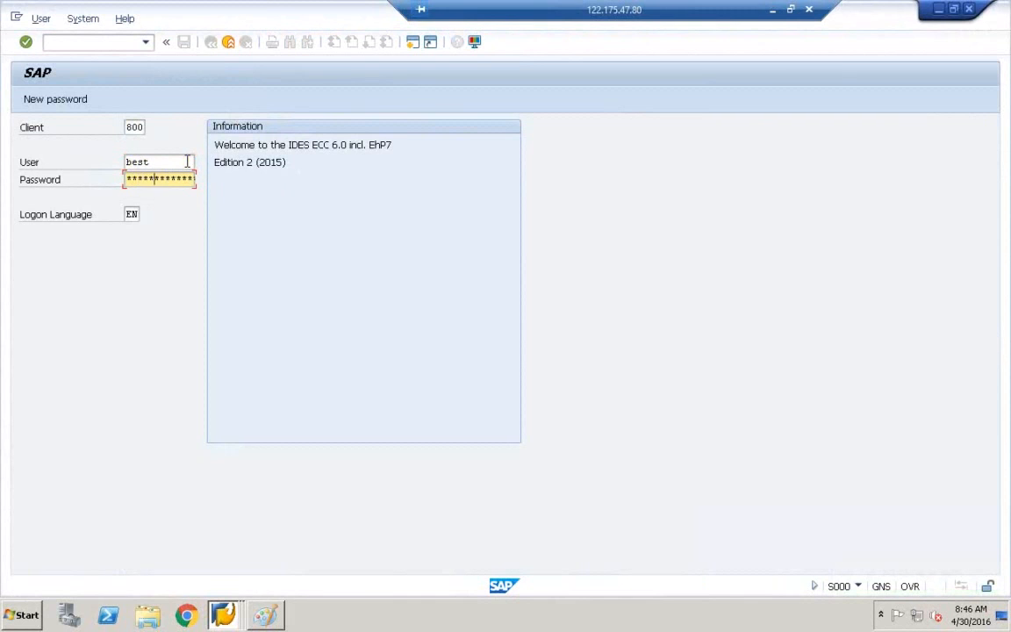
key(Return)
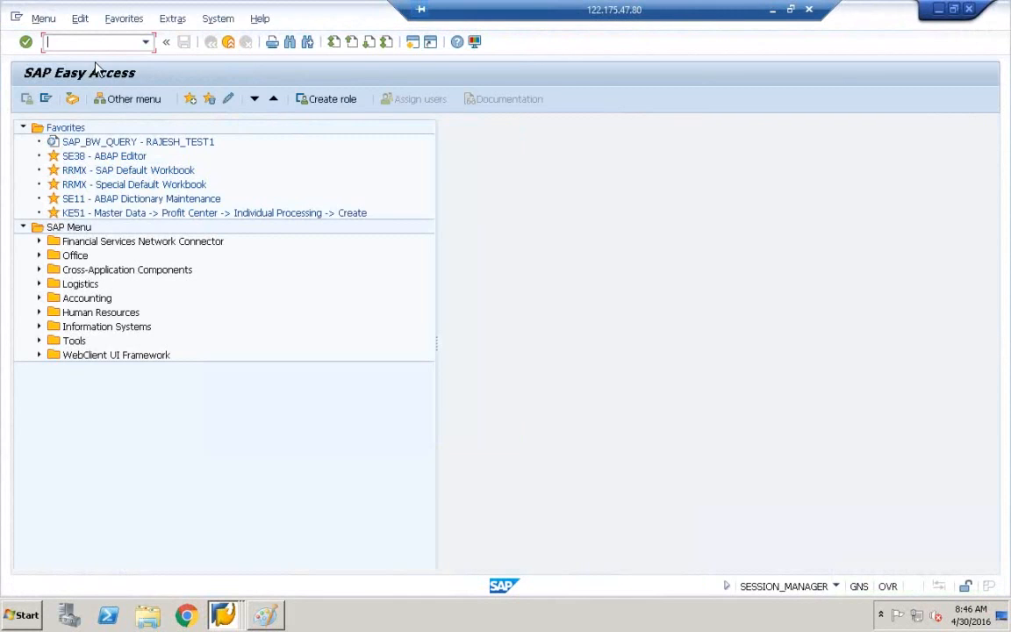
In RSDS, enter ZCE1COPATABLE and T90CLNT090 and replicate the DataSource, moving the dialog aside.
key(Return)
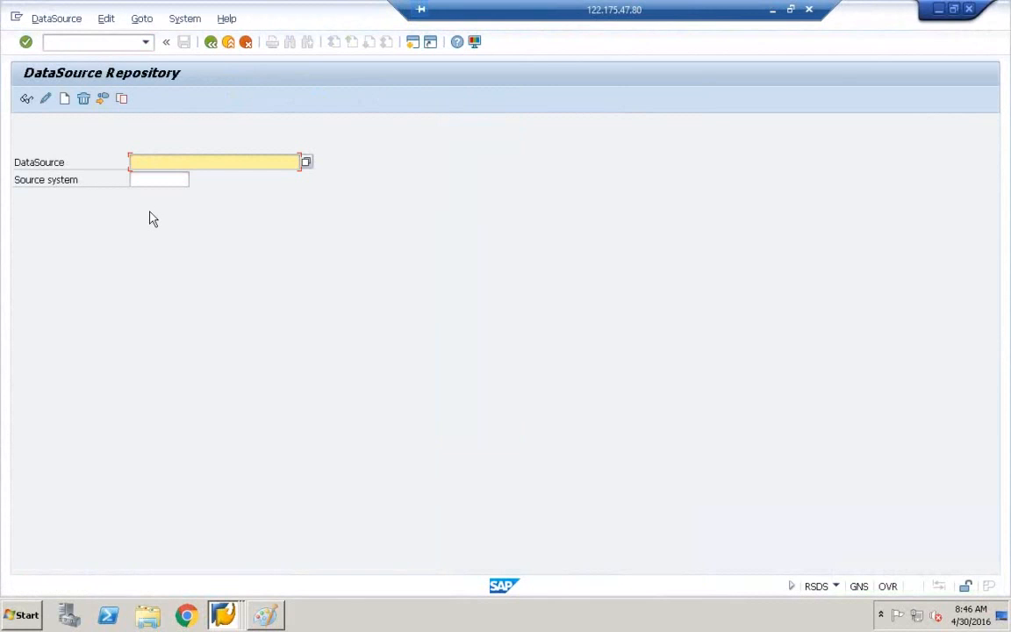
text(ZCS1COPATABLE)
click(152, 181)
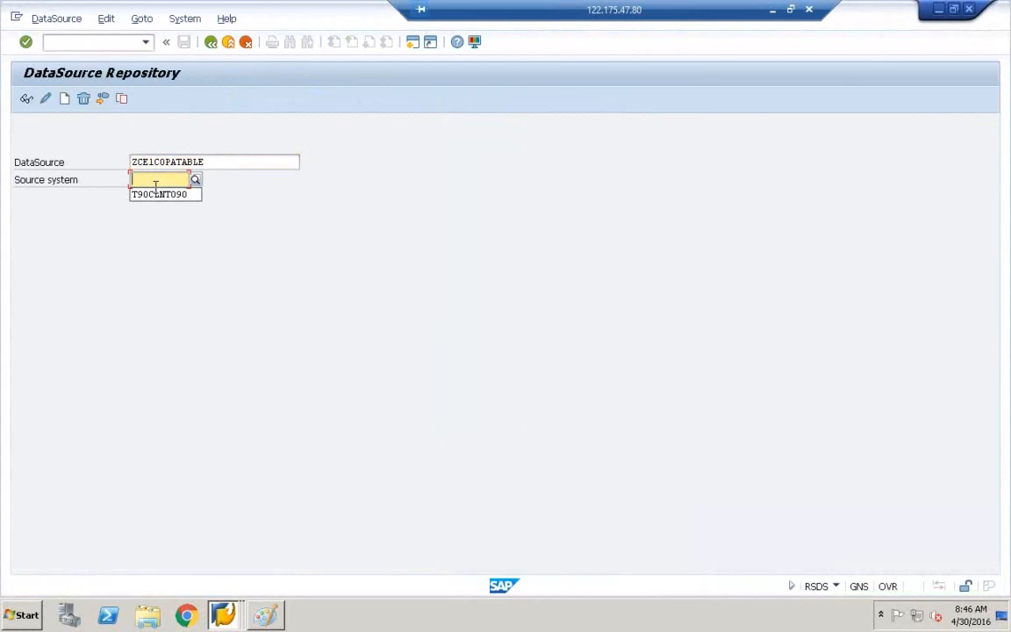
click(158, 194)
click(34, 20)
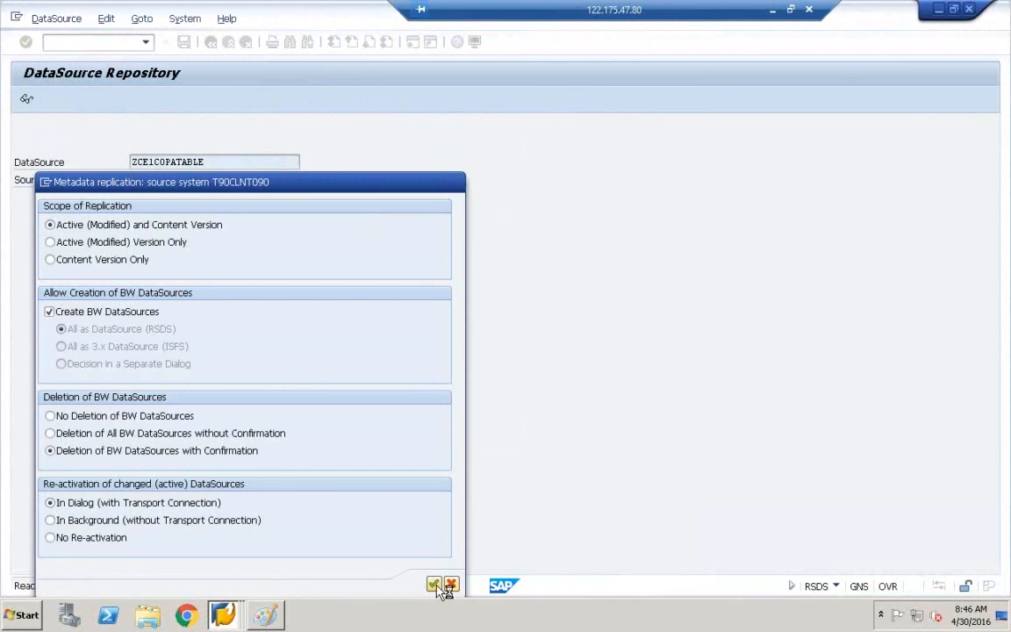
drag(339, 186, 552, 54)
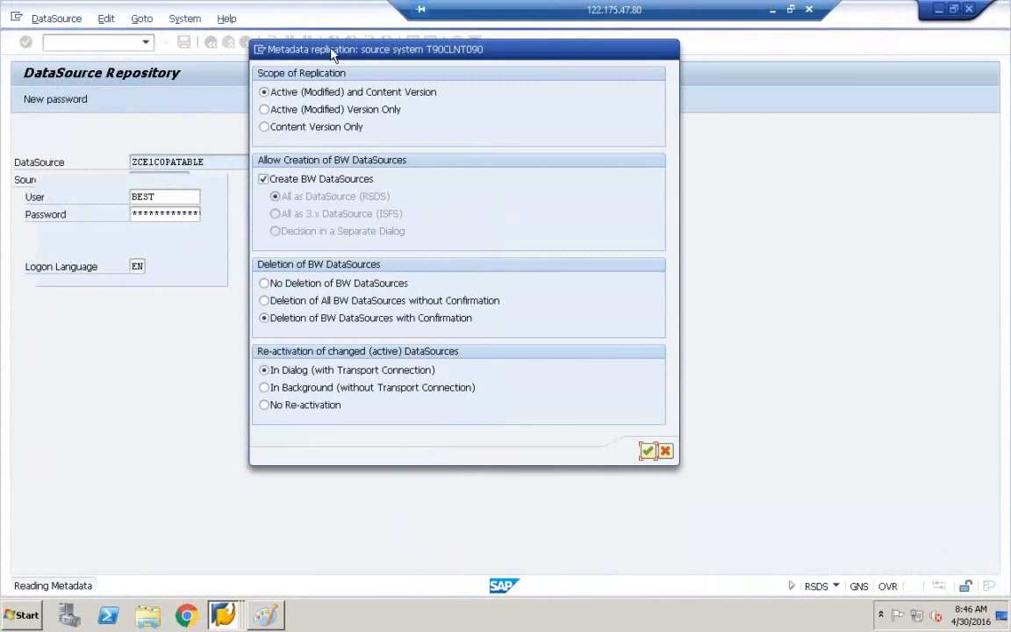
drag(335, 63, 368, 254)
drag(300, 235, 336, 145)
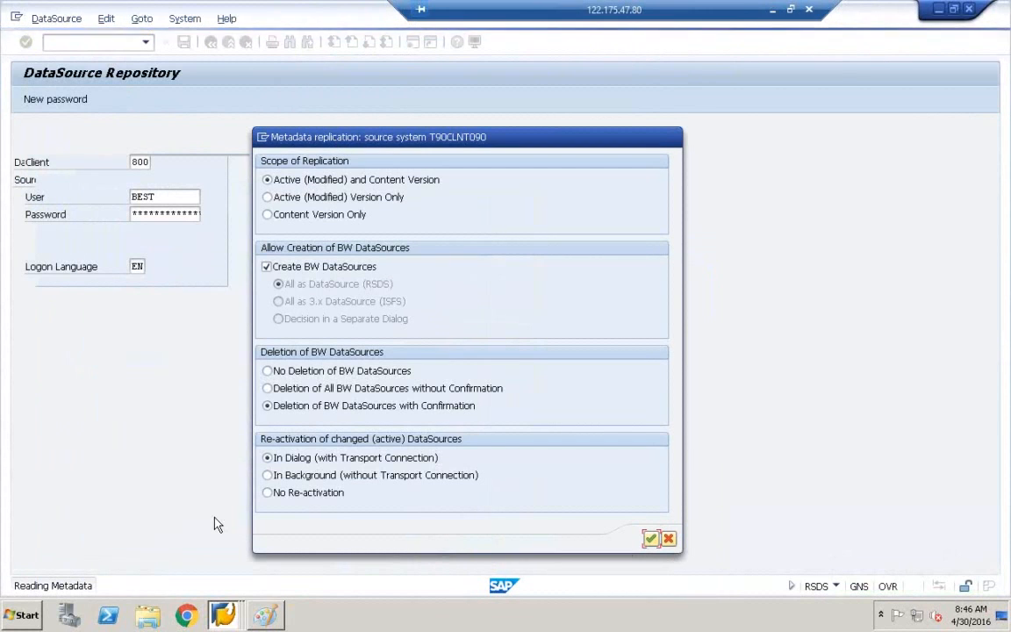
Exit the LT Replication Server cockpit and leftover Easy Access session, returning to the workbench.
click(222, 614)
click(226, 582)
click(224, 612)
click(211, 560)
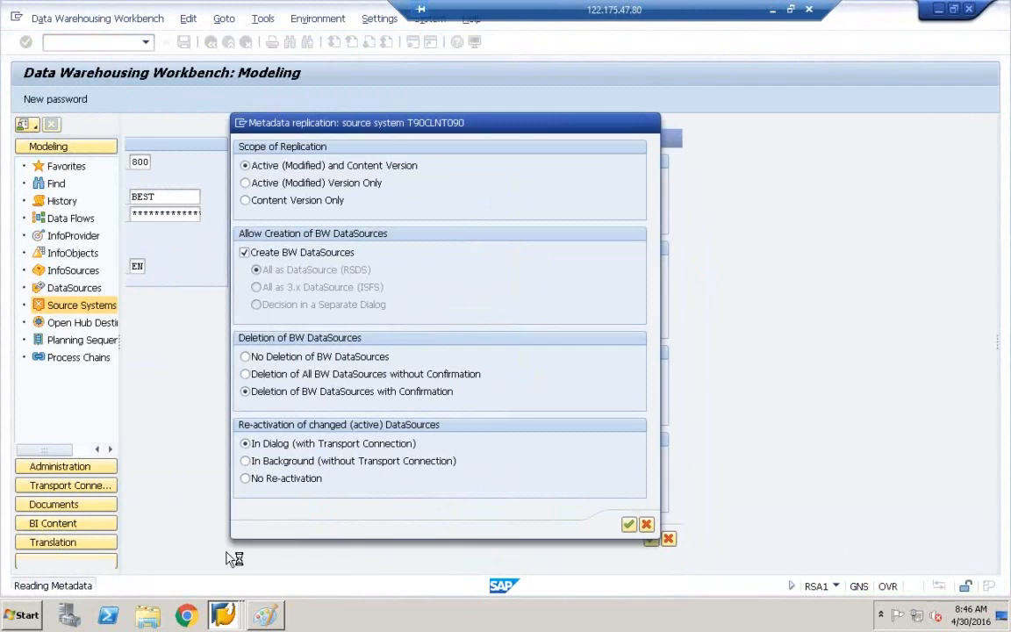
click(224, 615)
click(207, 481)
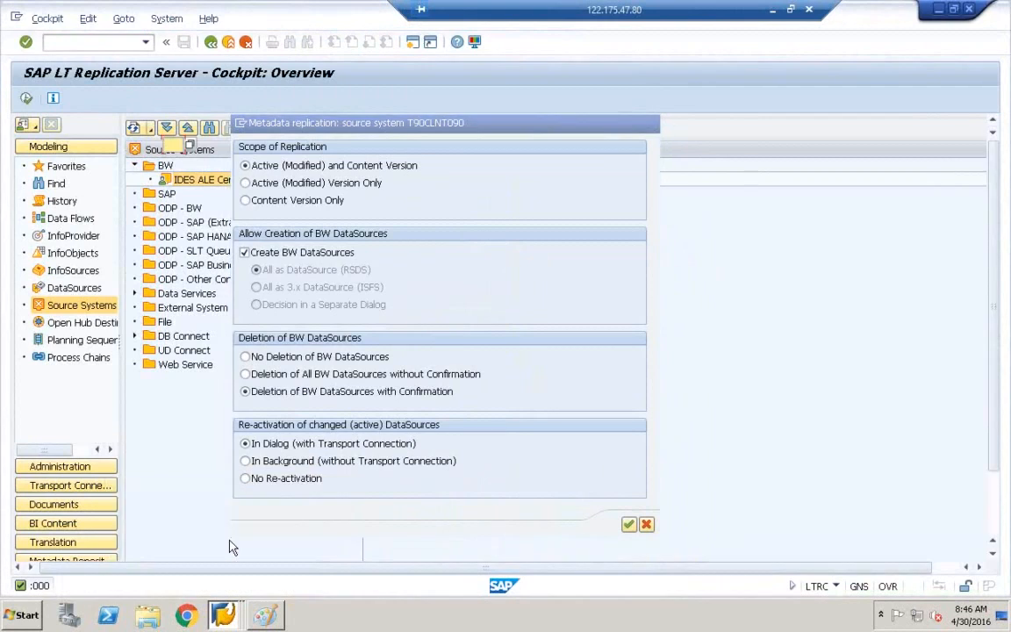
click(228, 42)
click(228, 42)
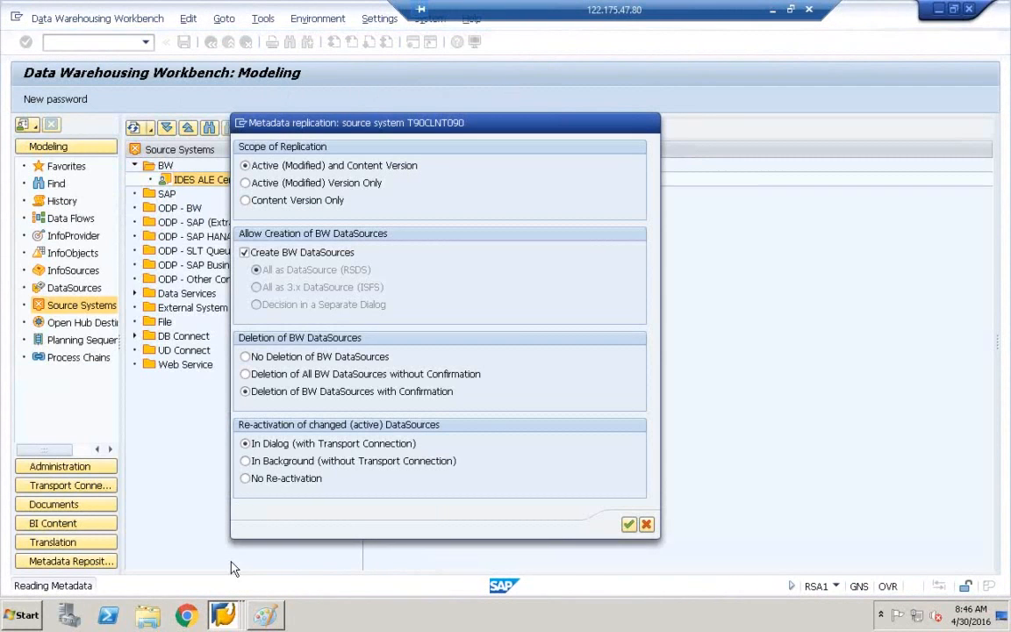
click(224, 614)
click(195, 537)
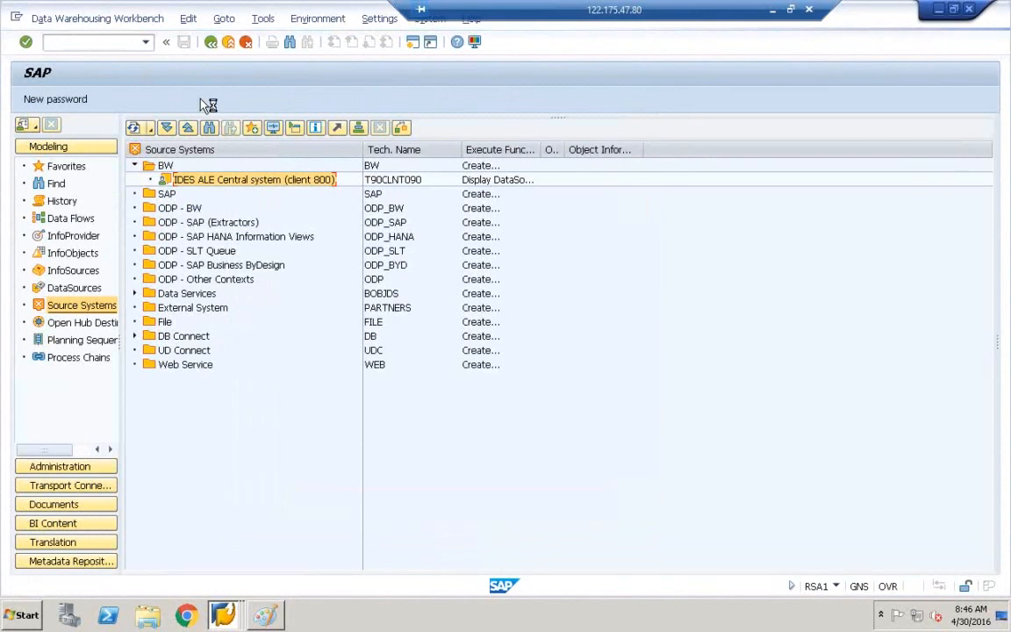
click(17, 18)
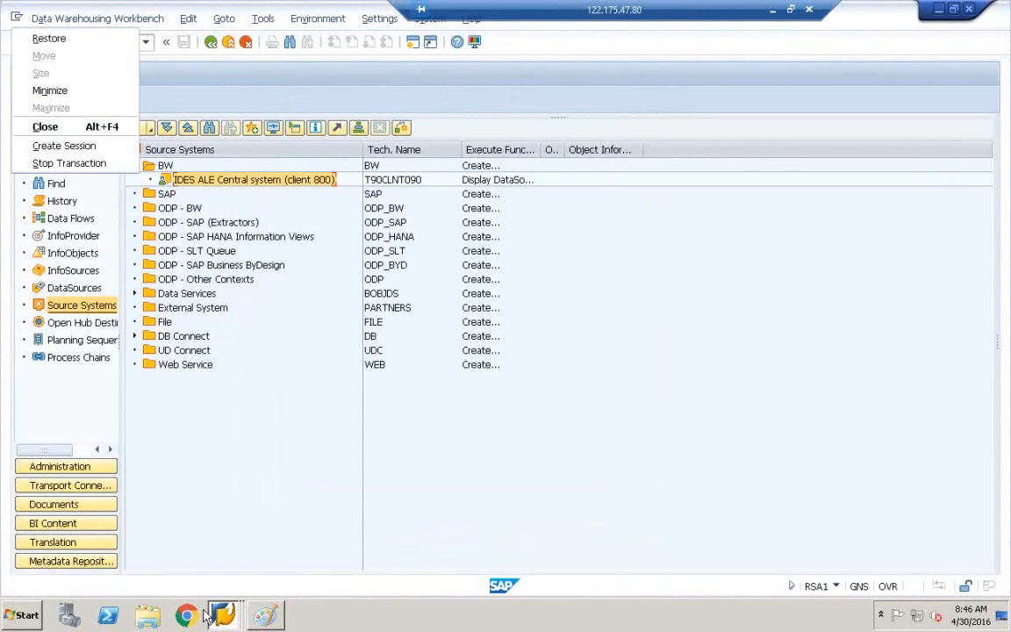
End the hung SAP task and the Data Warehousing Workbench task in Task Manager.
right_click(350, 619)
click(362, 578)
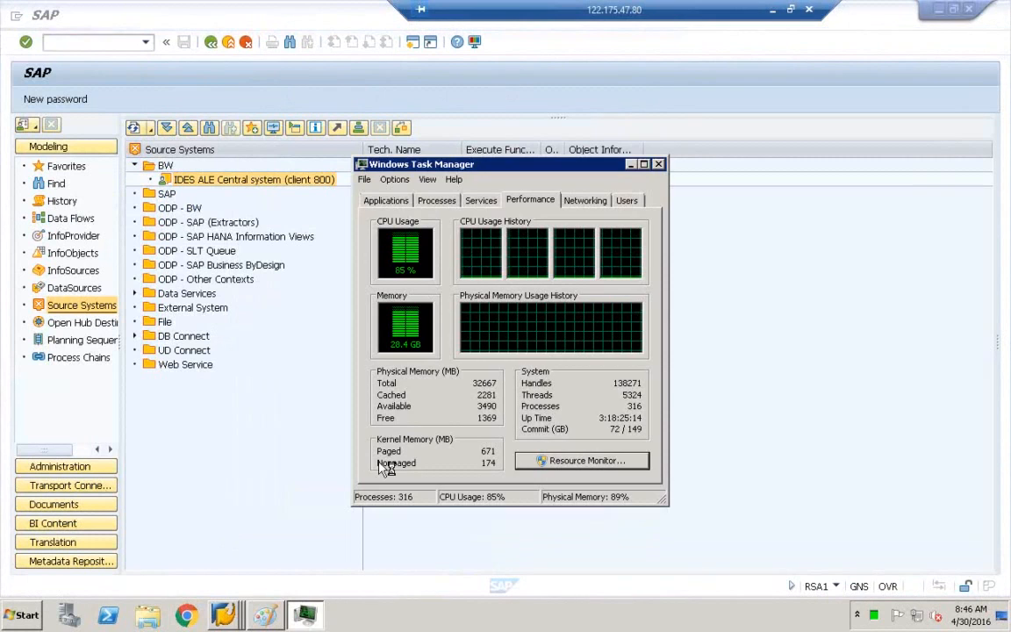
click(438, 202)
click(386, 200)
click(411, 256)
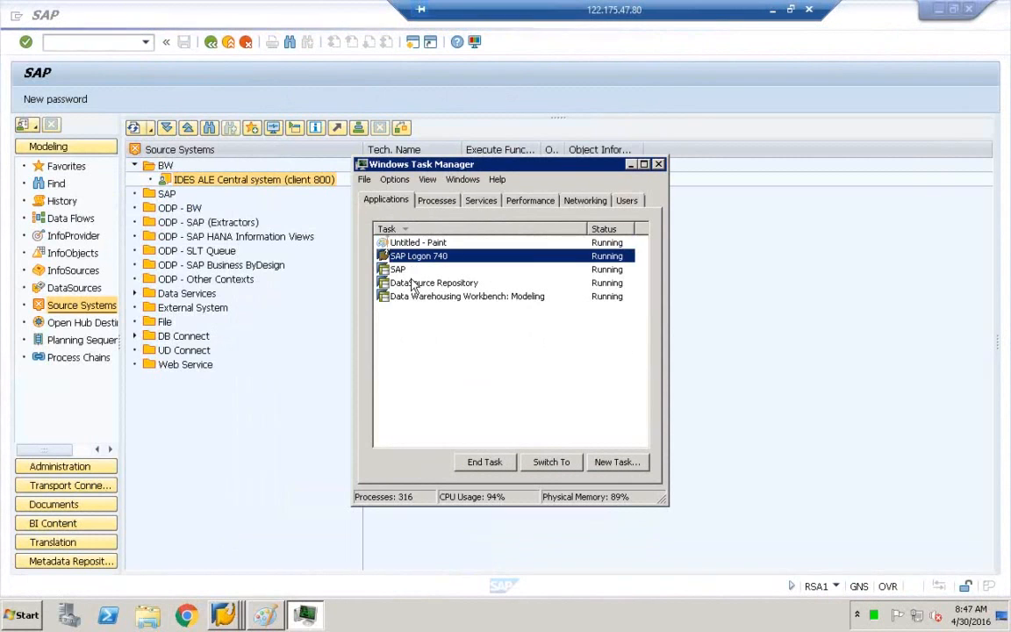
click(413, 283)
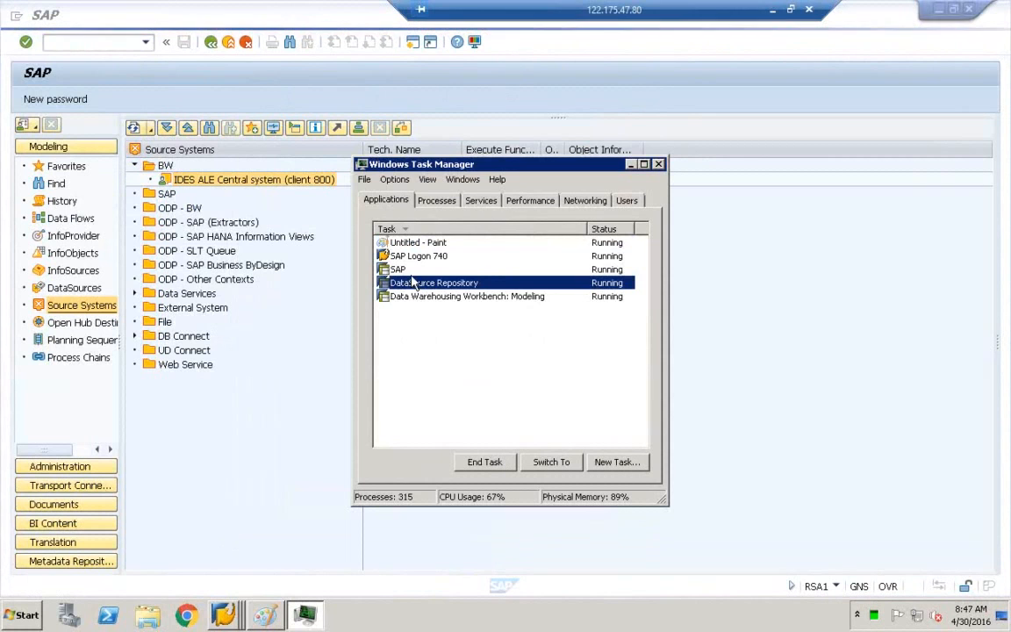
click(404, 269)
right_click(411, 270)
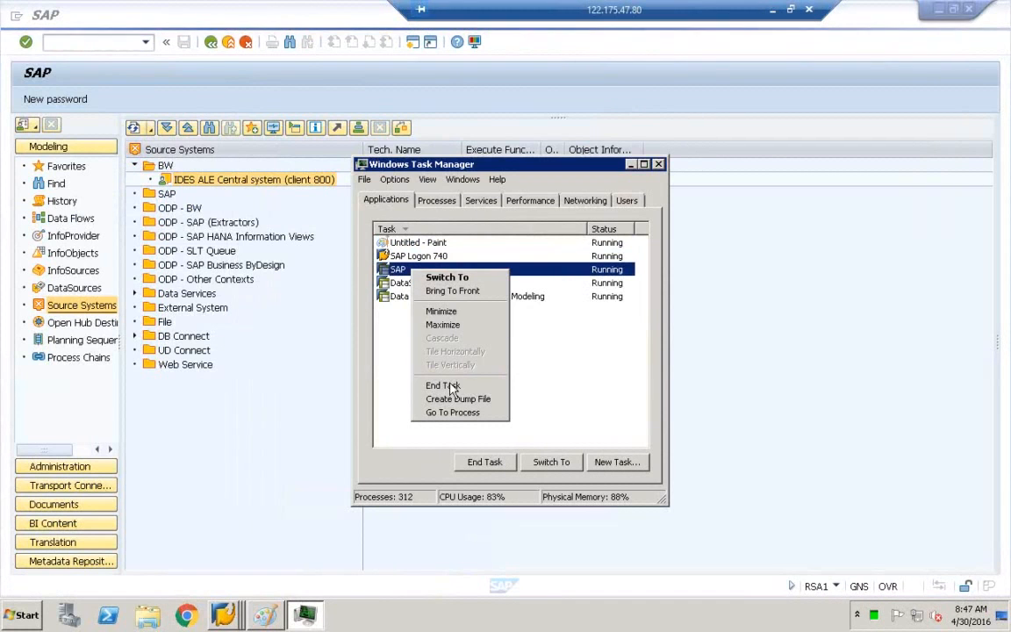
click(452, 385)
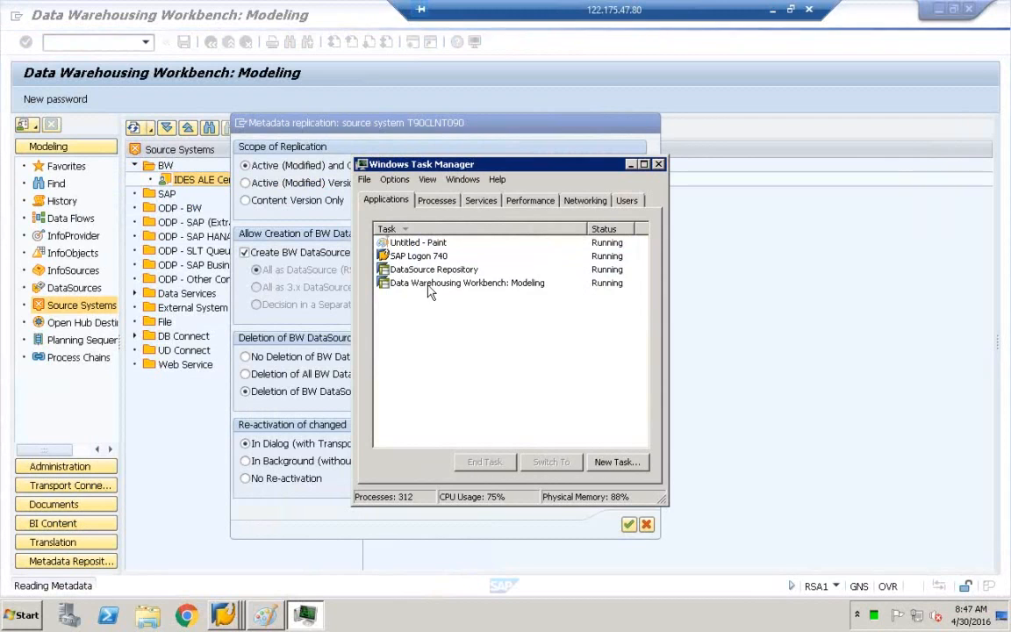
click(430, 282)
click(506, 457)
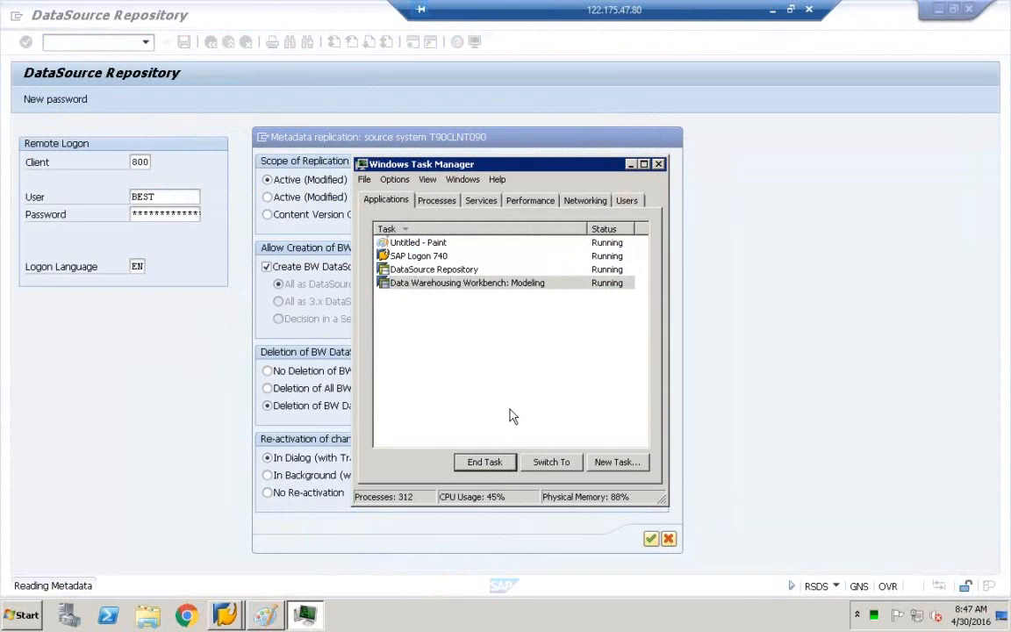
click(658, 166)
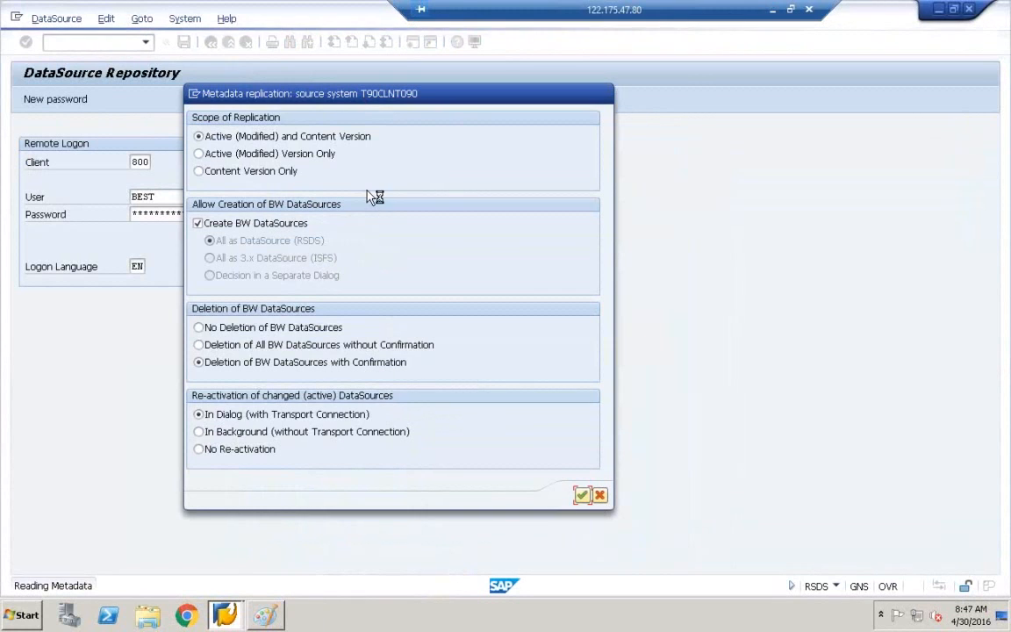
Move the replication dialog aside, then end the hung DataSource Repository session in Task Manager.
drag(266, 92, 419, 151)
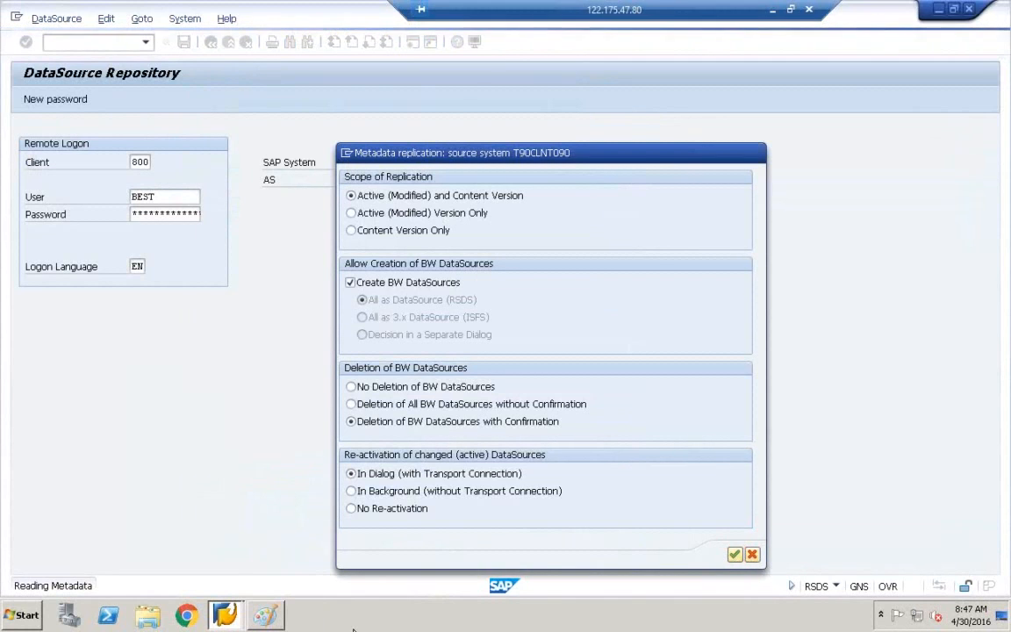
right_click(354, 615)
click(378, 575)
click(402, 274)
click(494, 462)
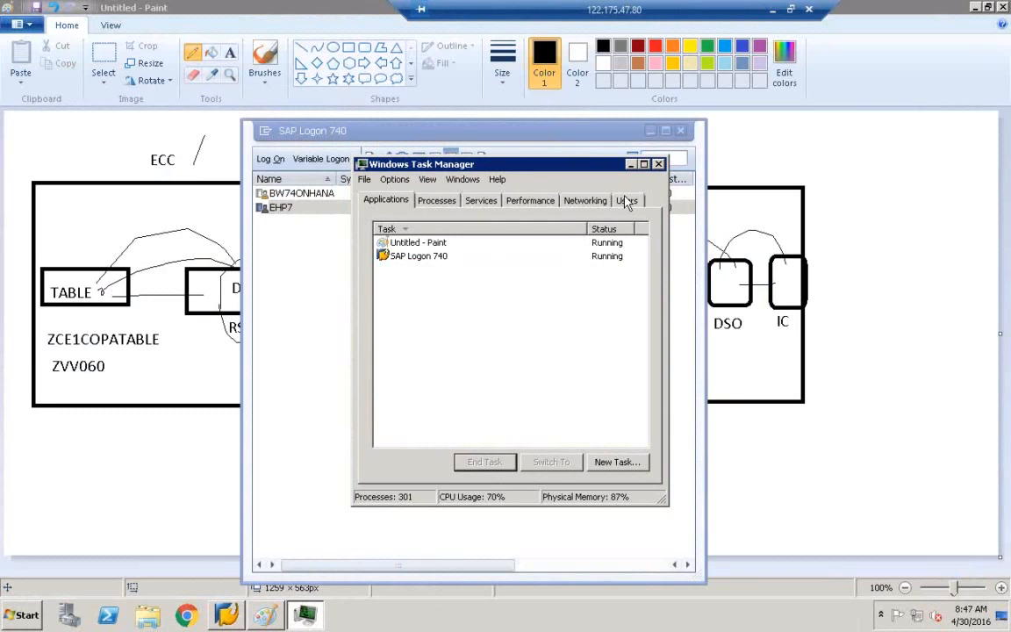
click(660, 165)
Log on to EHP7 with the user name and password and open RSDS.
double_click(396, 206)
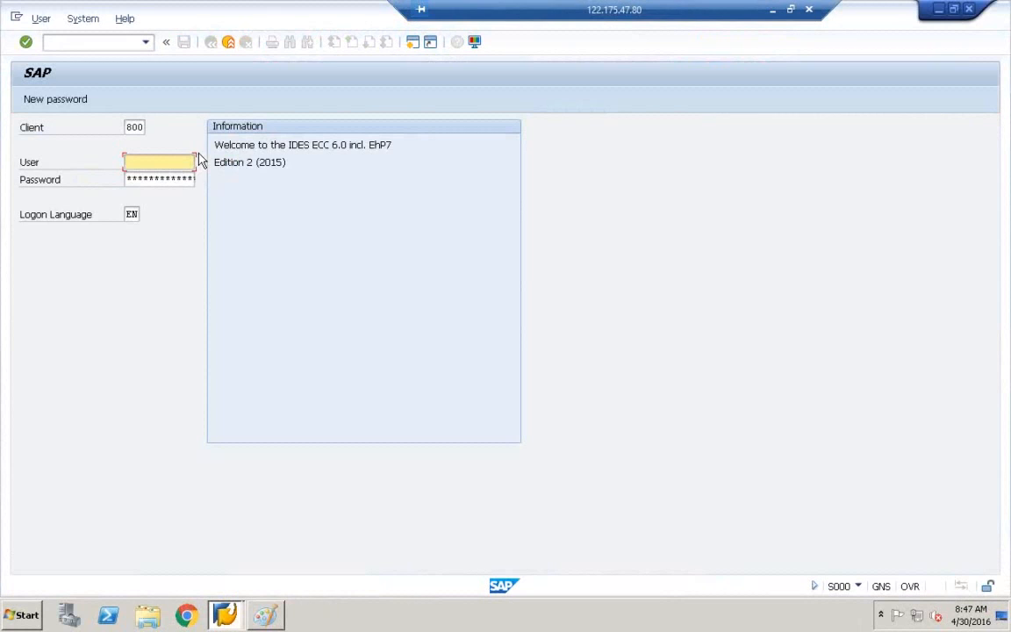
key(Tab)
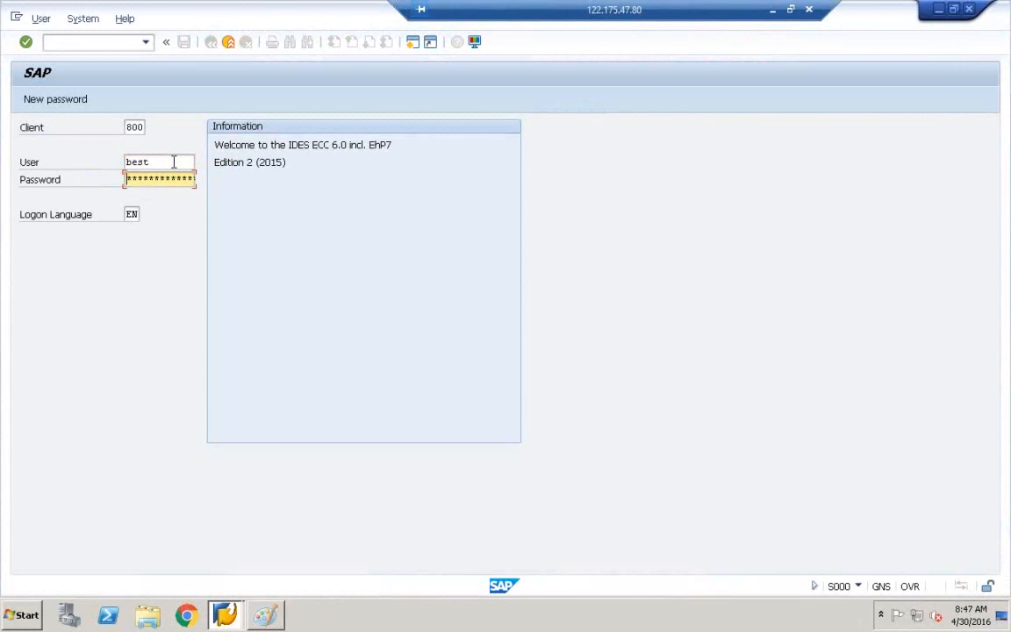
key(Return)
text(rsds)
key(Return)
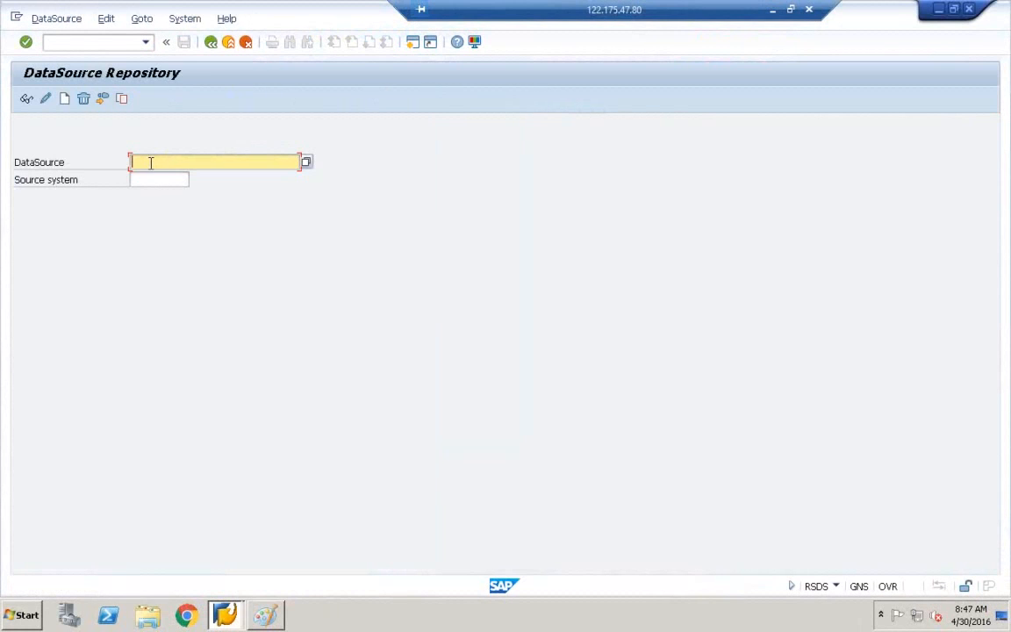
Replicate DataSource ZCE1COPATABLE from T90CLNT090 and confirm the replication settings.
click(151, 164)
click(151, 177)
click(151, 179)
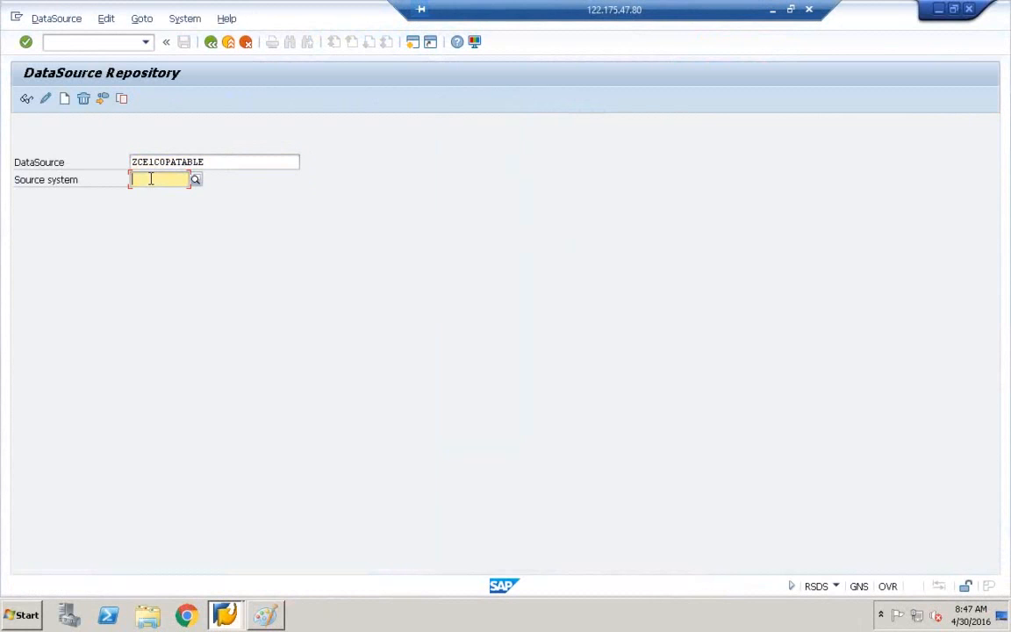
click(46, 19)
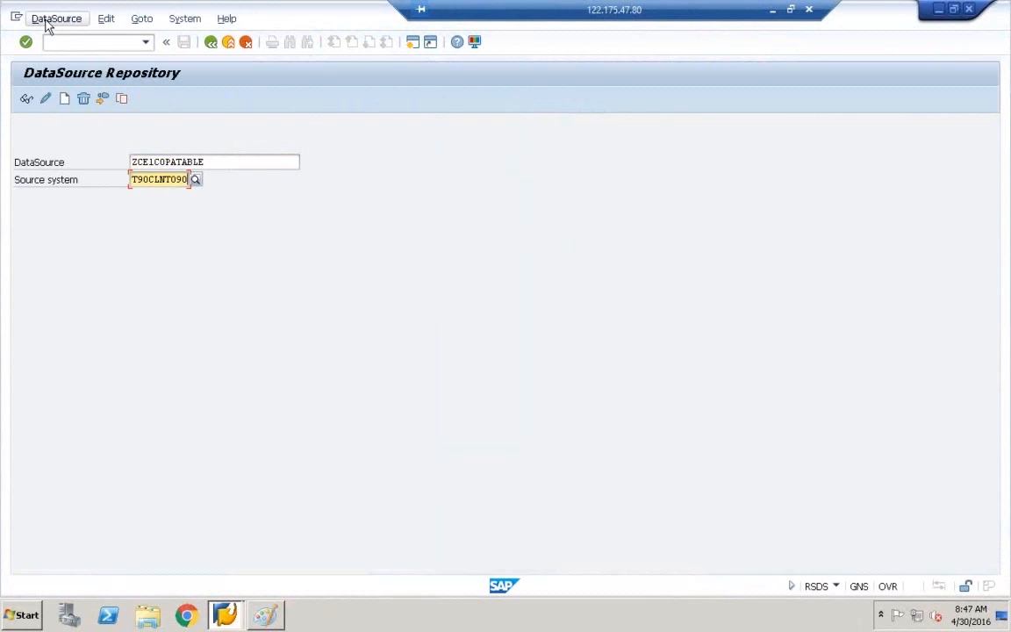
click(63, 129)
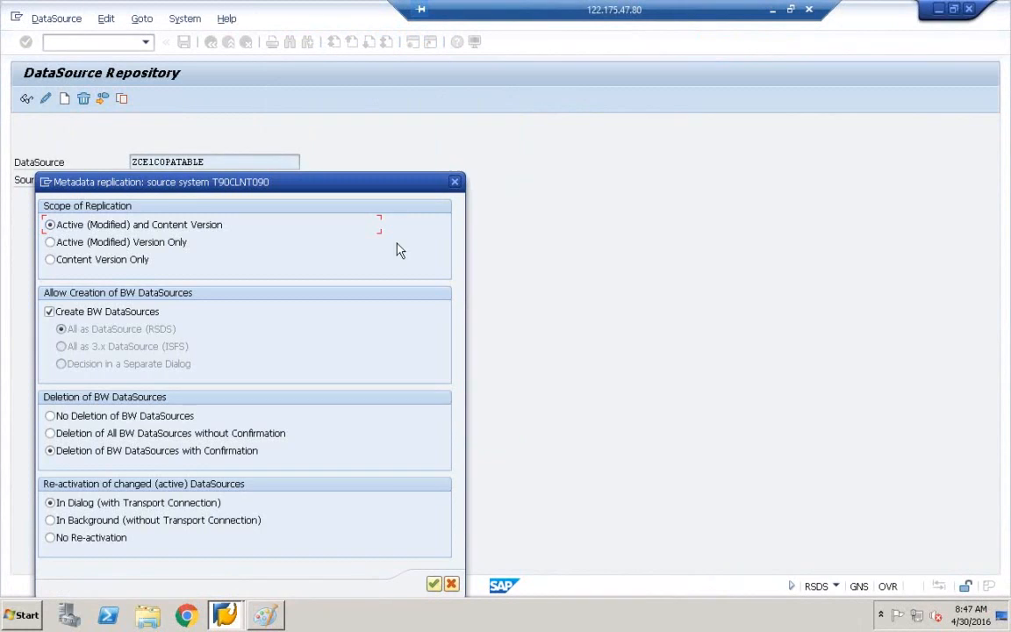
click(433, 584)
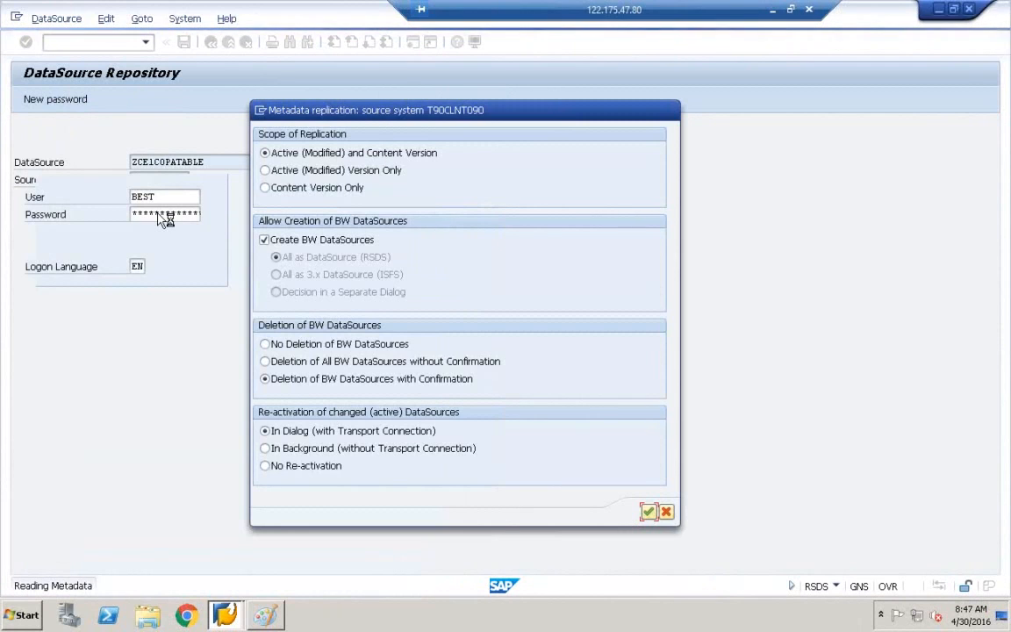
Try stopping the stuck replication, then end the DataSource Repository session in Task Manager.
drag(363, 113, 453, 182)
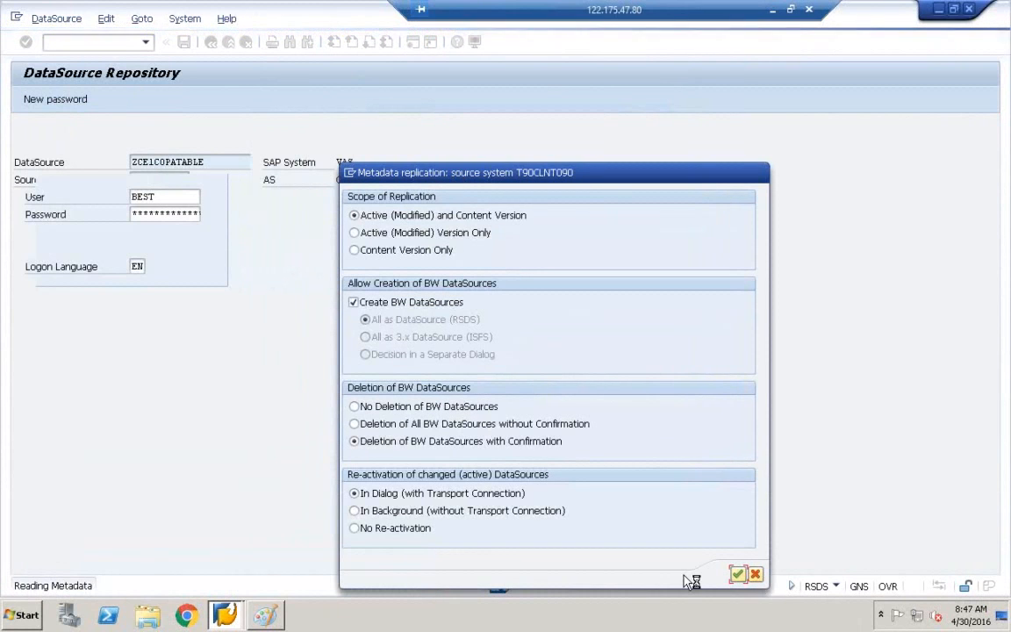
click(350, 174)
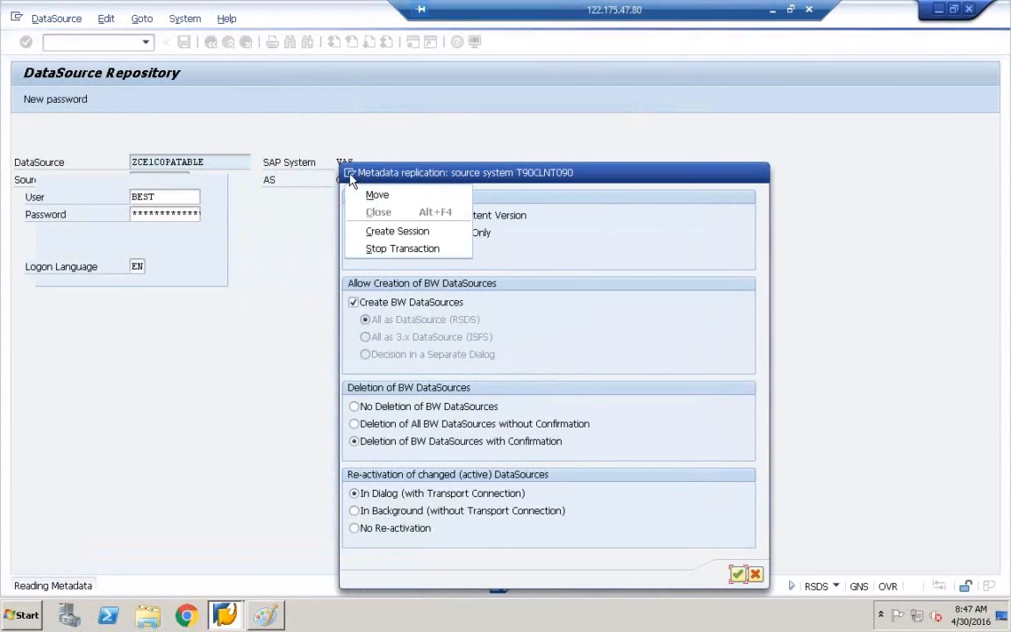
click(374, 251)
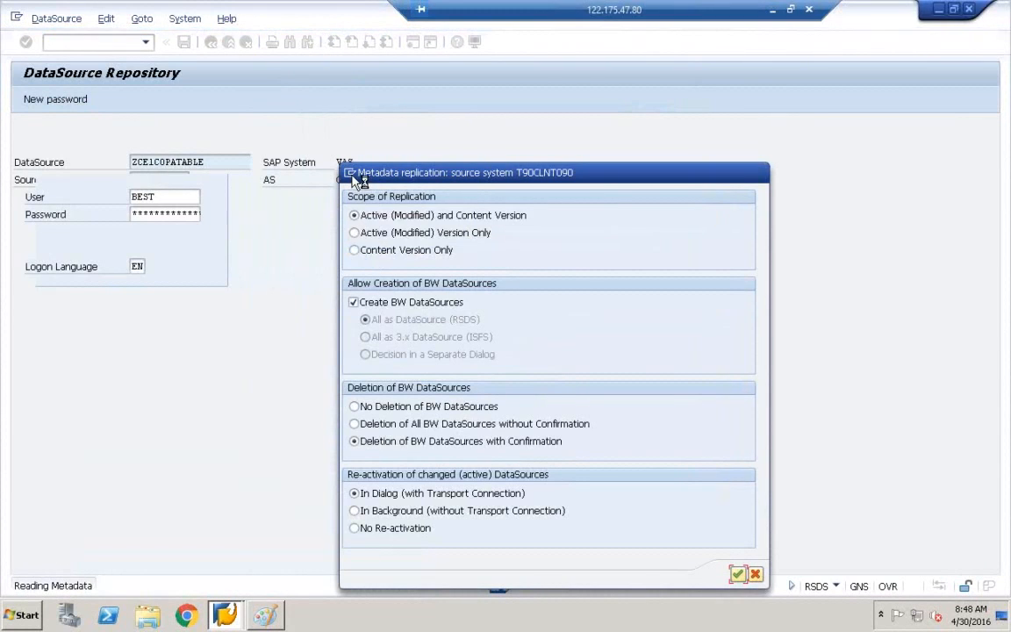
right_click(303, 615)
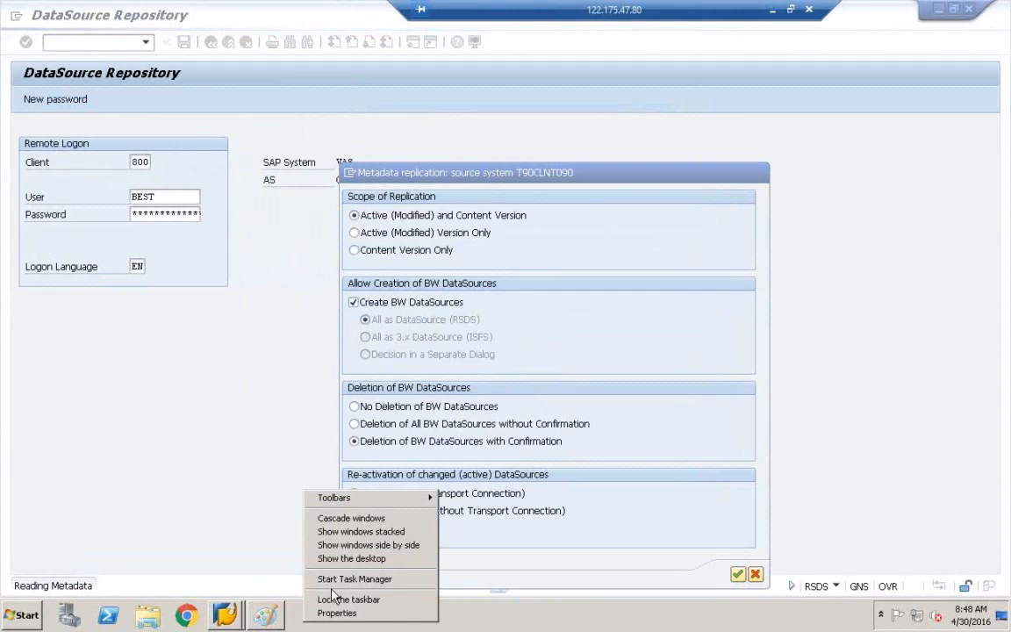
click(339, 577)
click(434, 269)
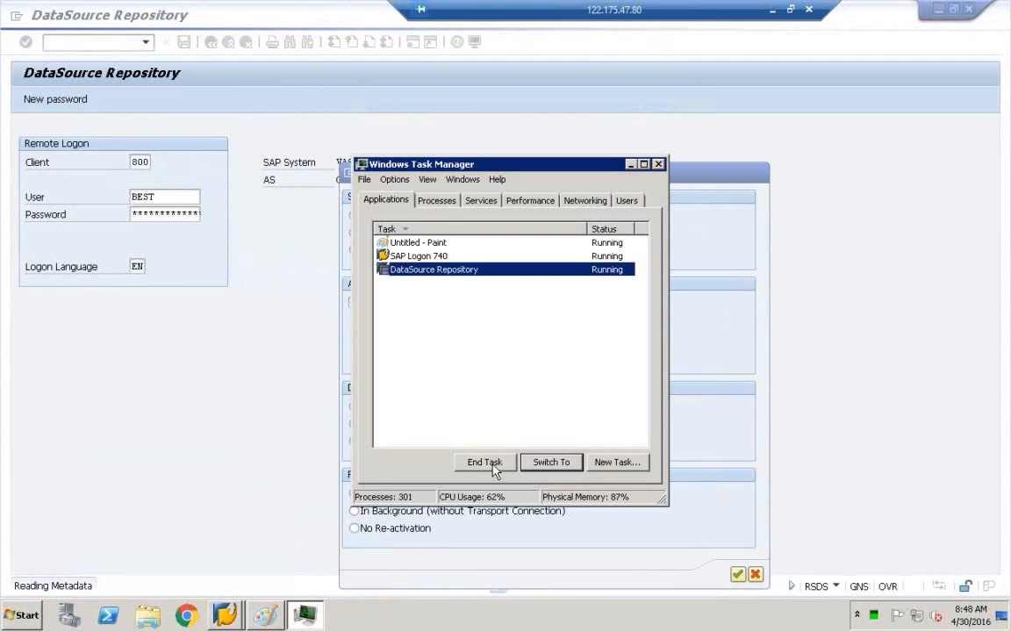
click(485, 462)
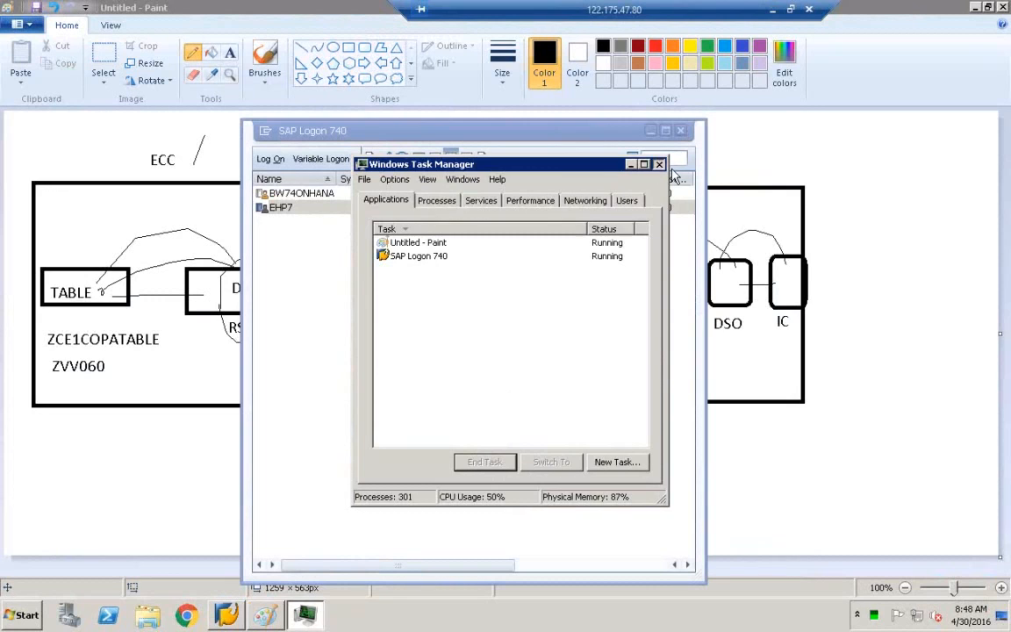
click(659, 165)
double_click(335, 207)
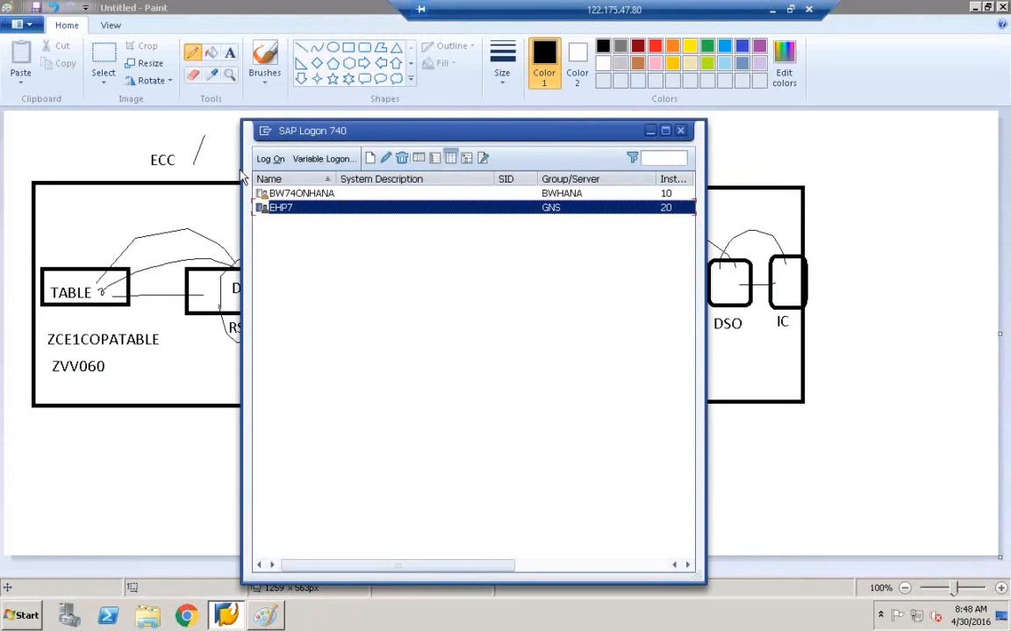
Log on to the EHP7 system with the user name and password.
key(Tab)
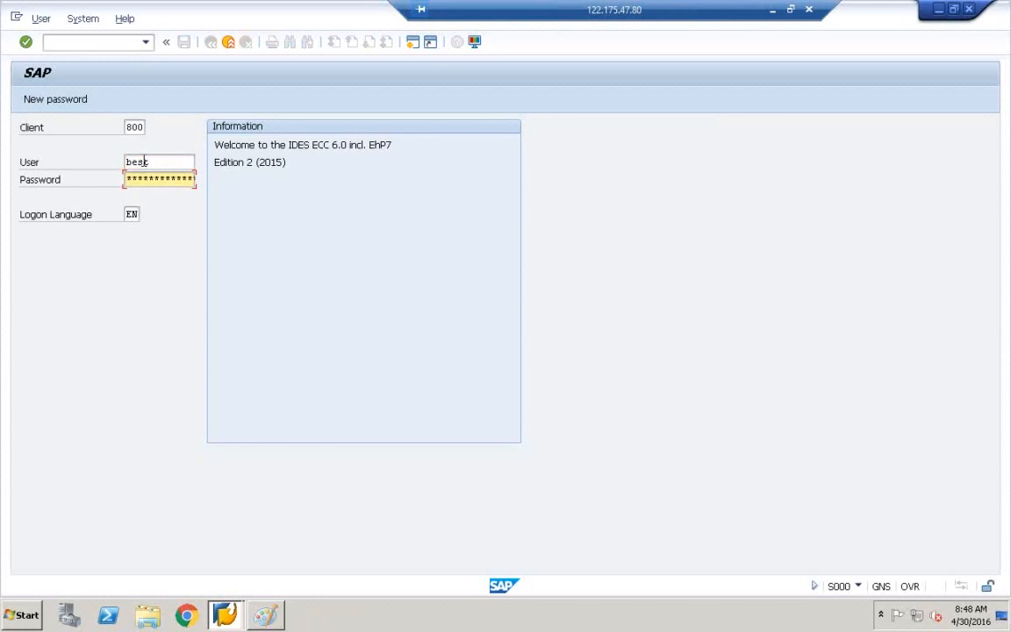
key(Return)
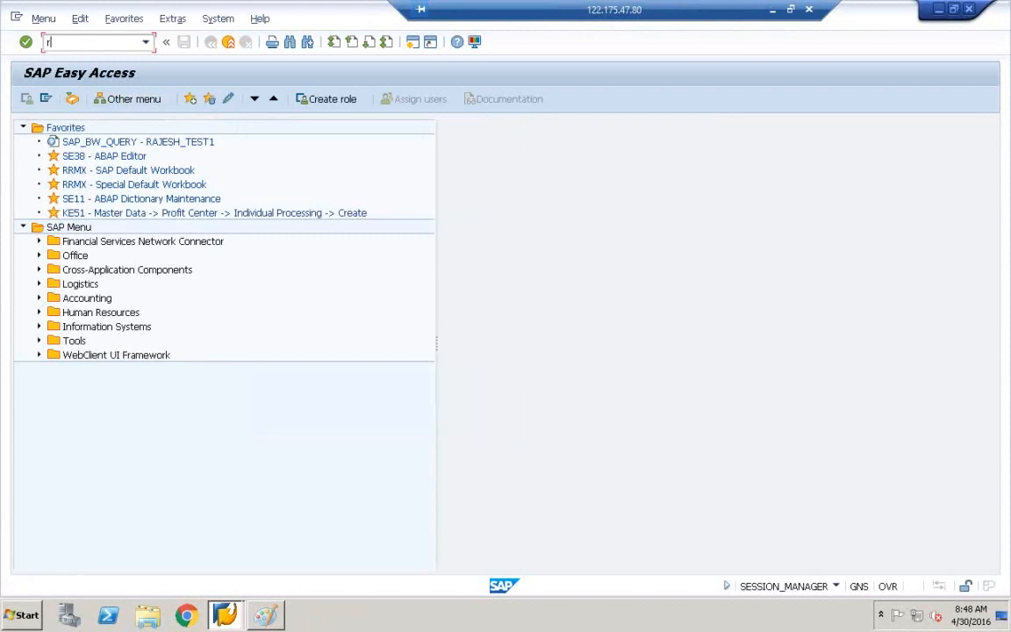
In RSDS, replicate DataSource ZCE1COPATABLE from T90CLNT090 with background re-activation.
key(Return)
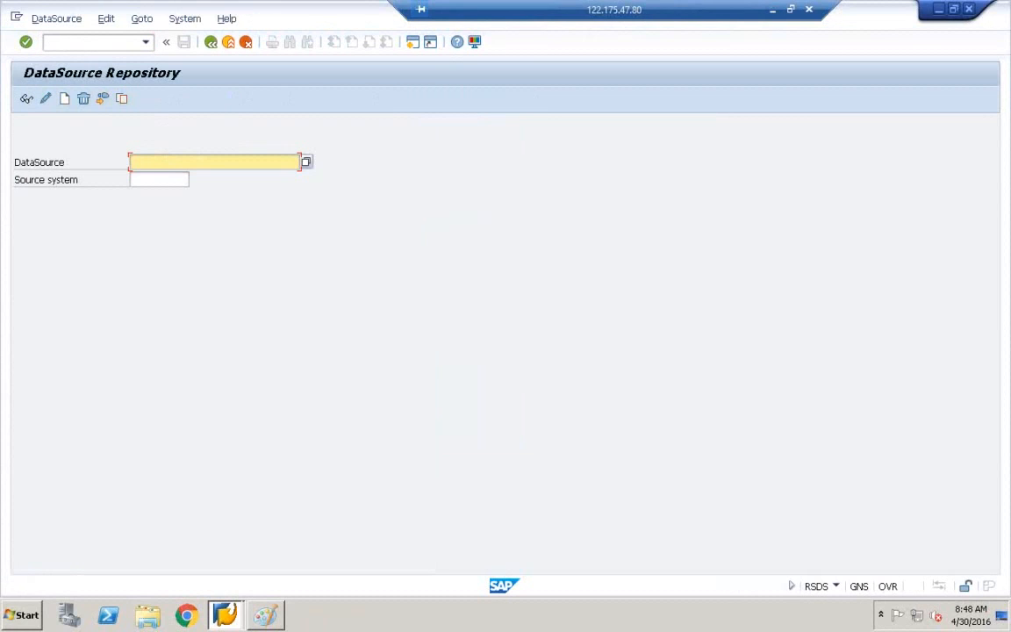
click(144, 163)
click(149, 172)
click(150, 180)
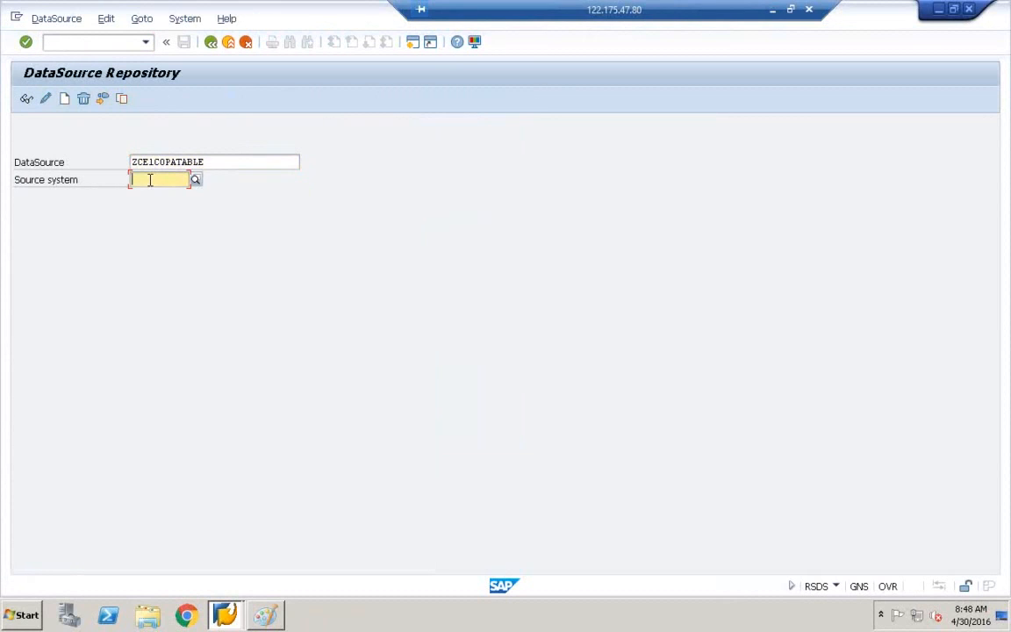
click(150, 180)
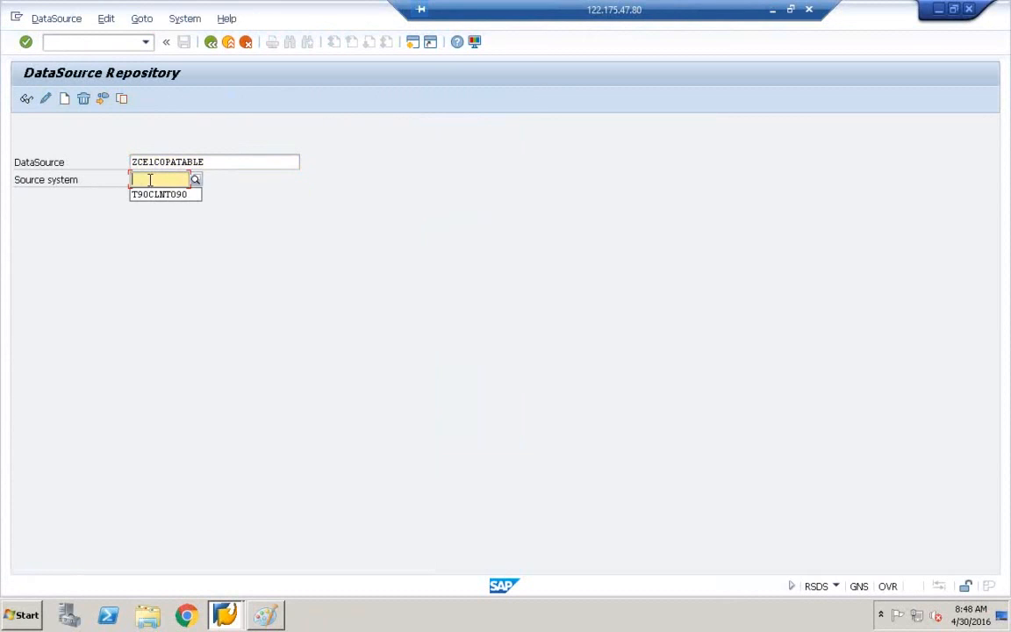
click(58, 21)
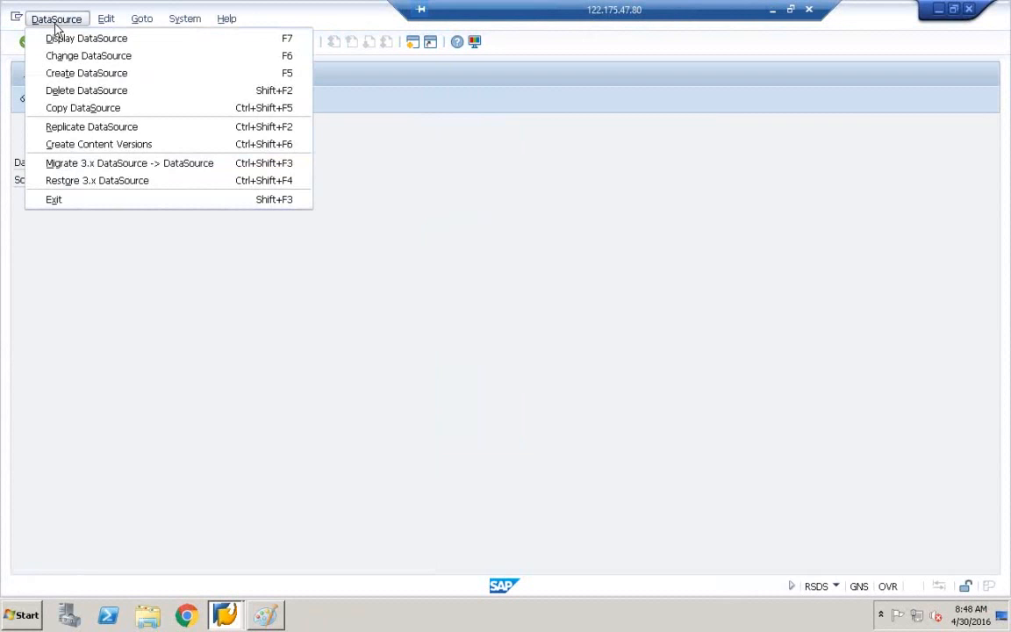
click(72, 132)
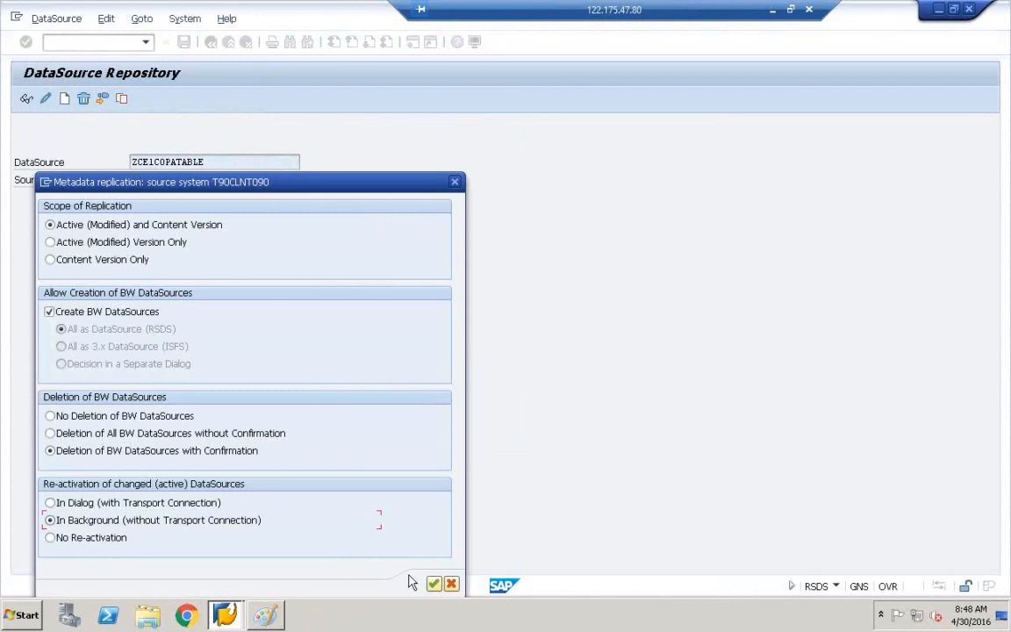
click(434, 586)
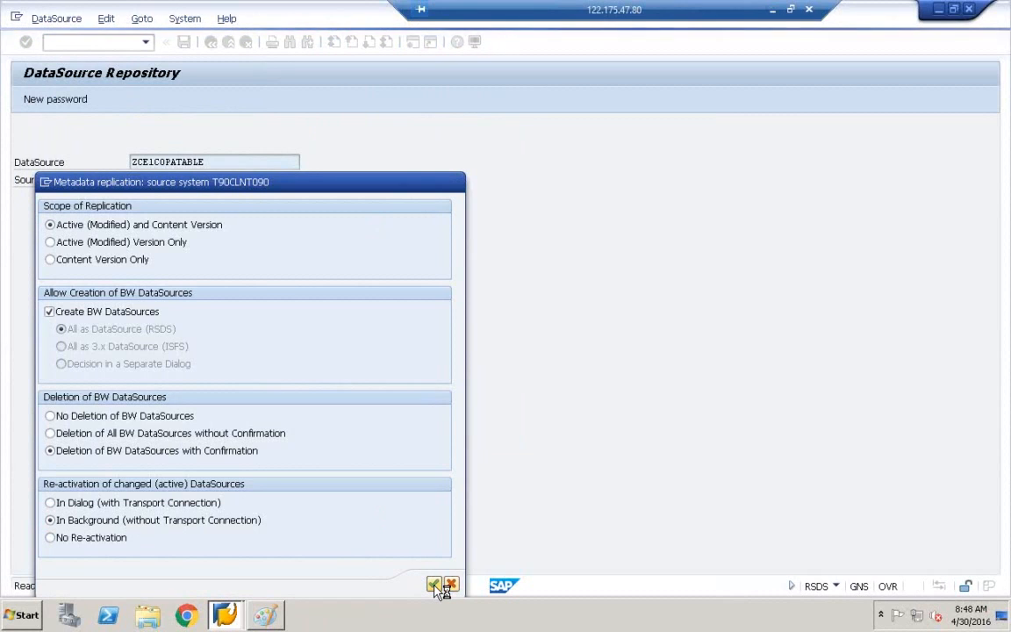
Move the replication dialog aside, check its window options, and bring SAP Logon 740 forward.
drag(301, 185, 521, 123)
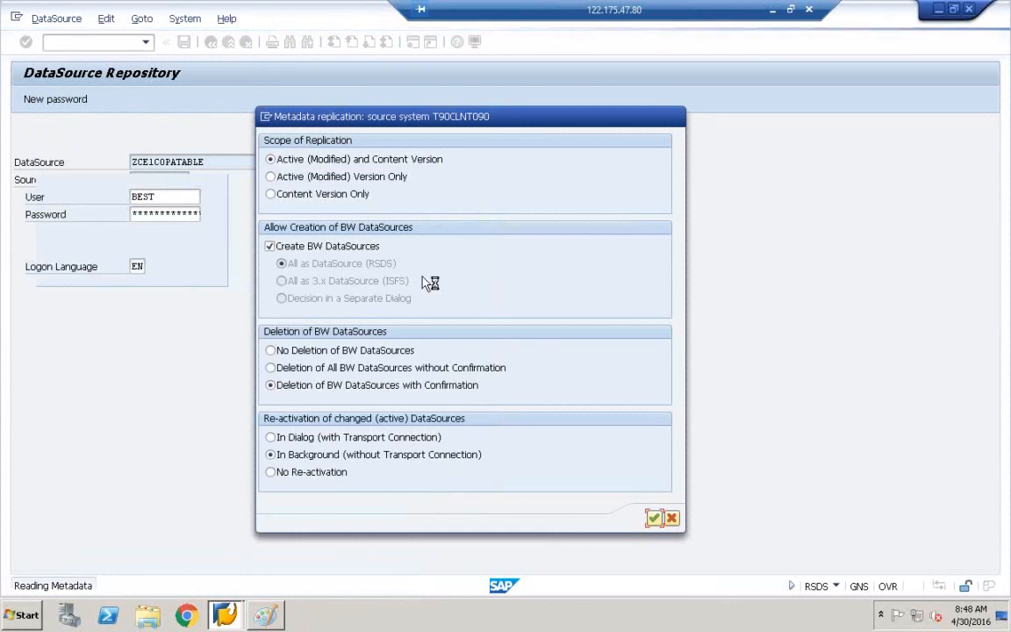
click(265, 117)
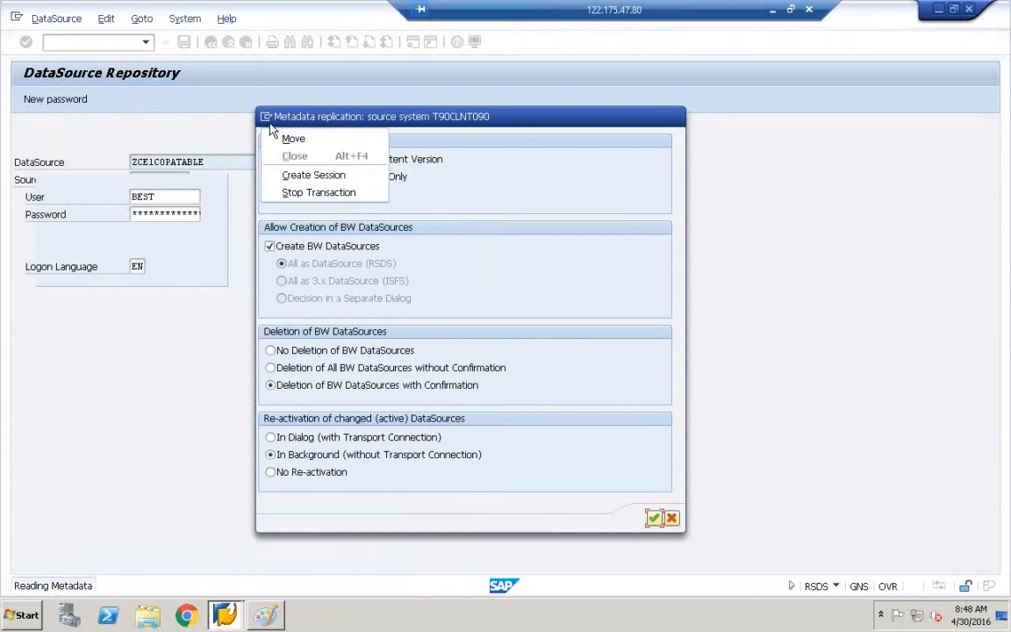
click(293, 175)
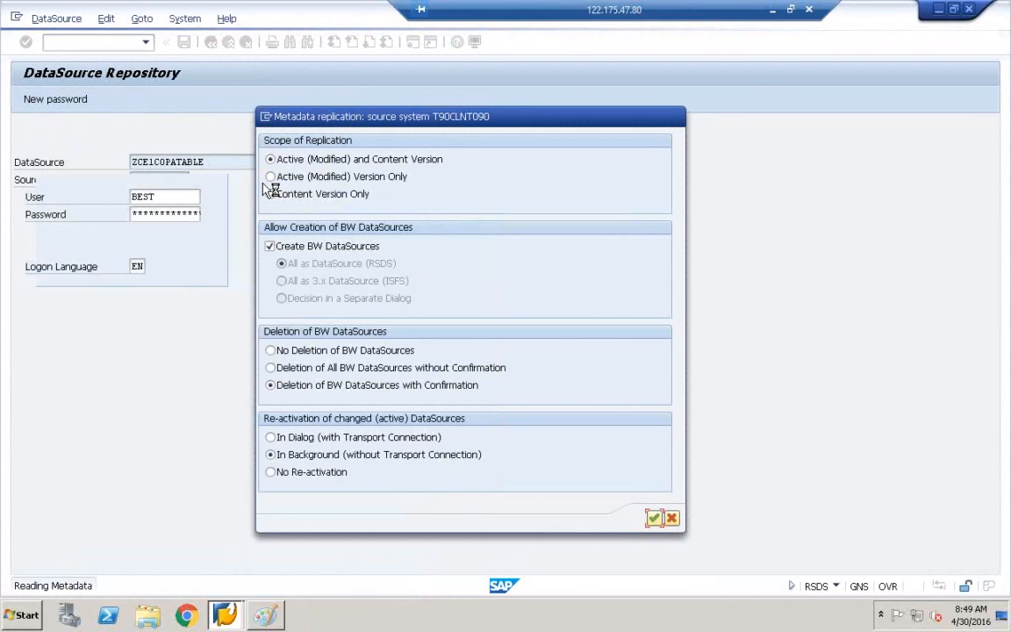
click(265, 117)
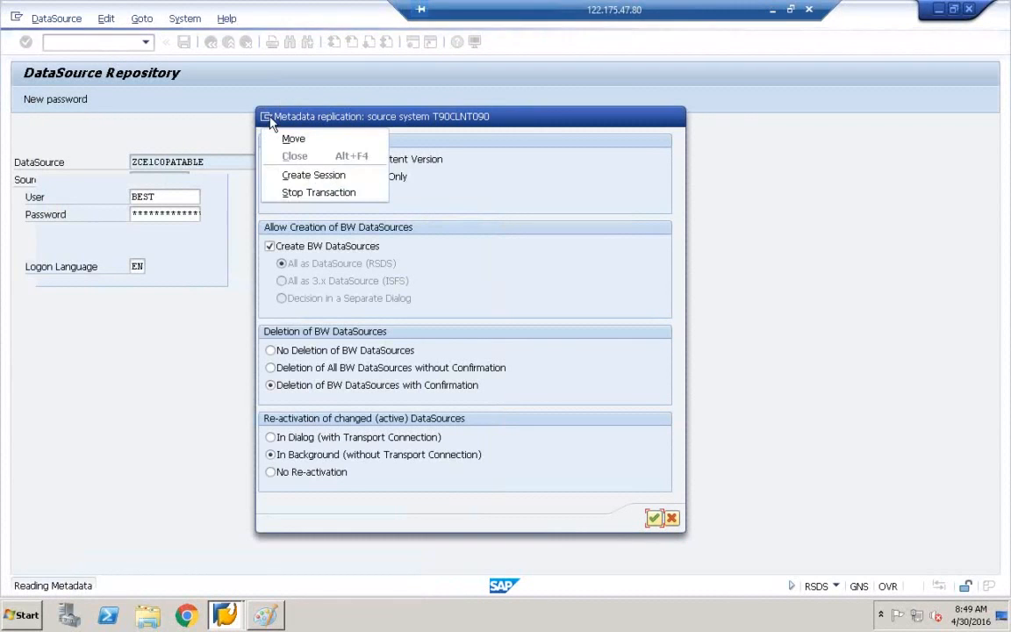
click(277, 174)
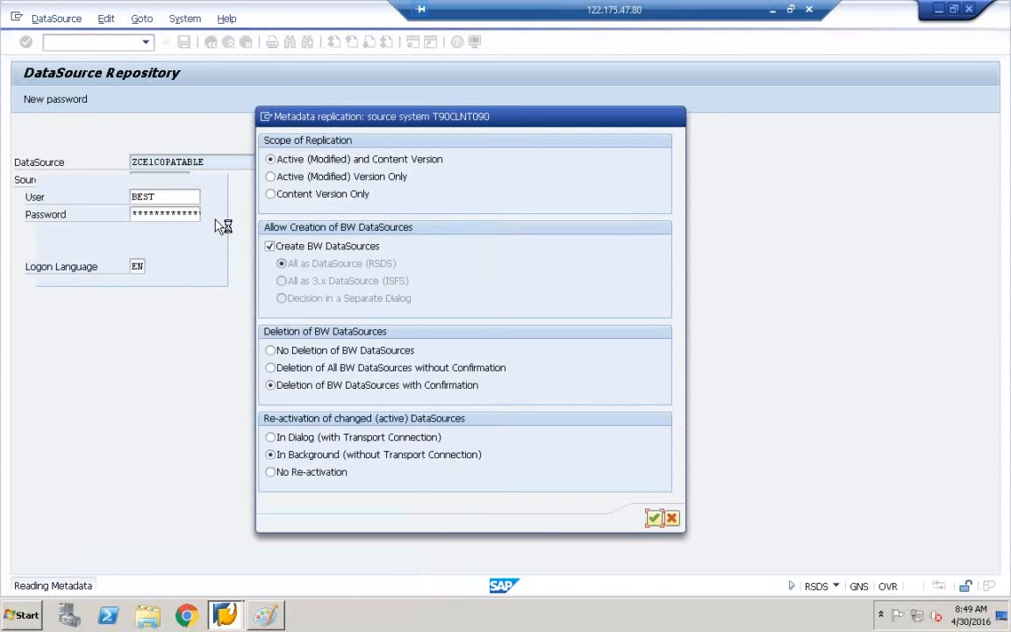
click(266, 117)
click(278, 173)
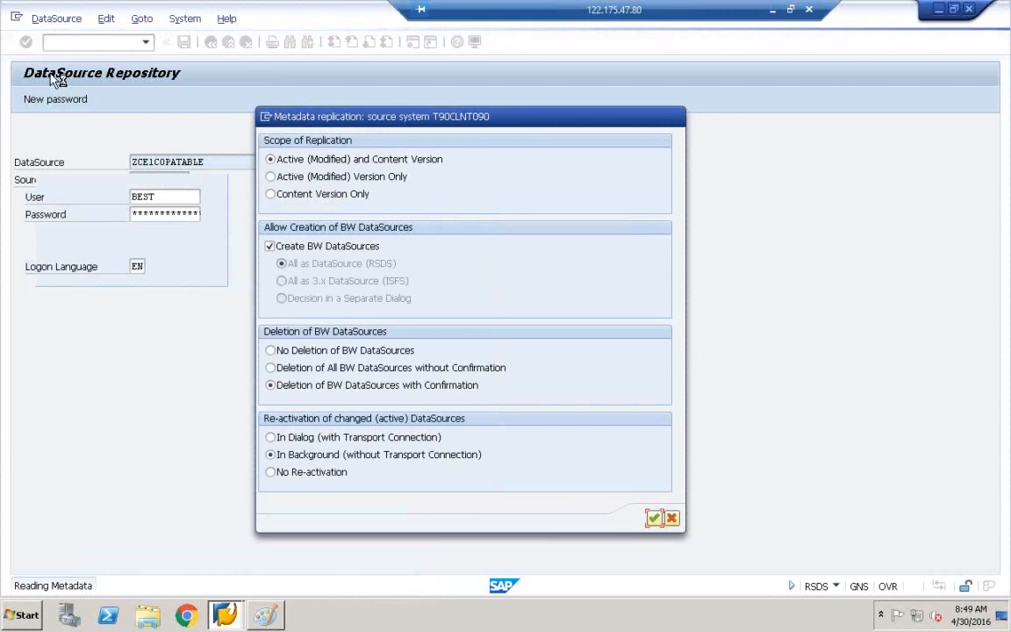
mouse_move(211, 604)
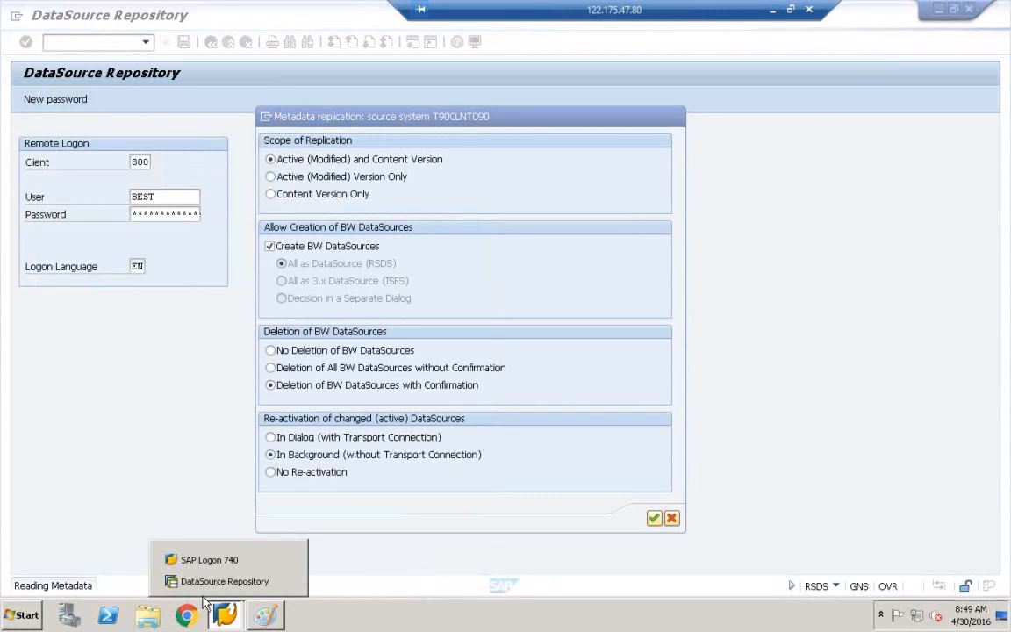
click(198, 556)
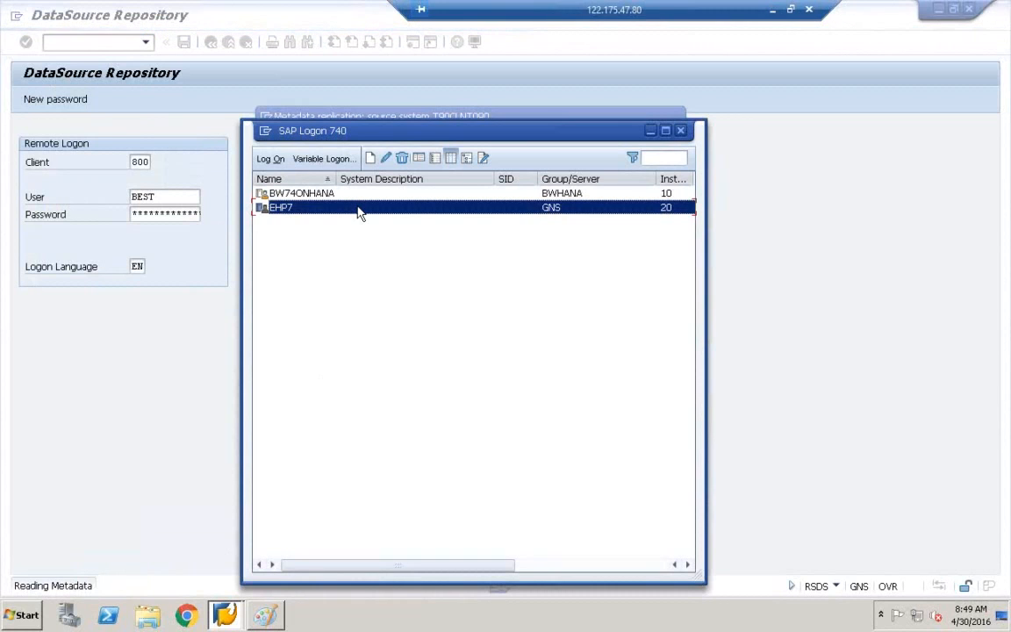
Log on to EHP7 client 800 with the saved user name.
double_click(359, 213)
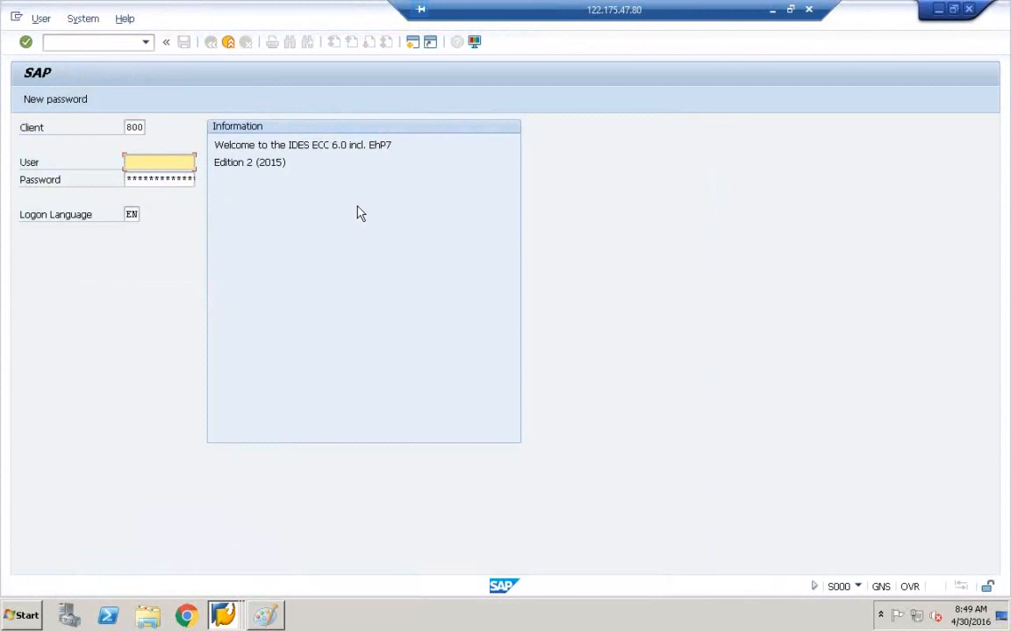
click(188, 173)
click(174, 167)
click(166, 177)
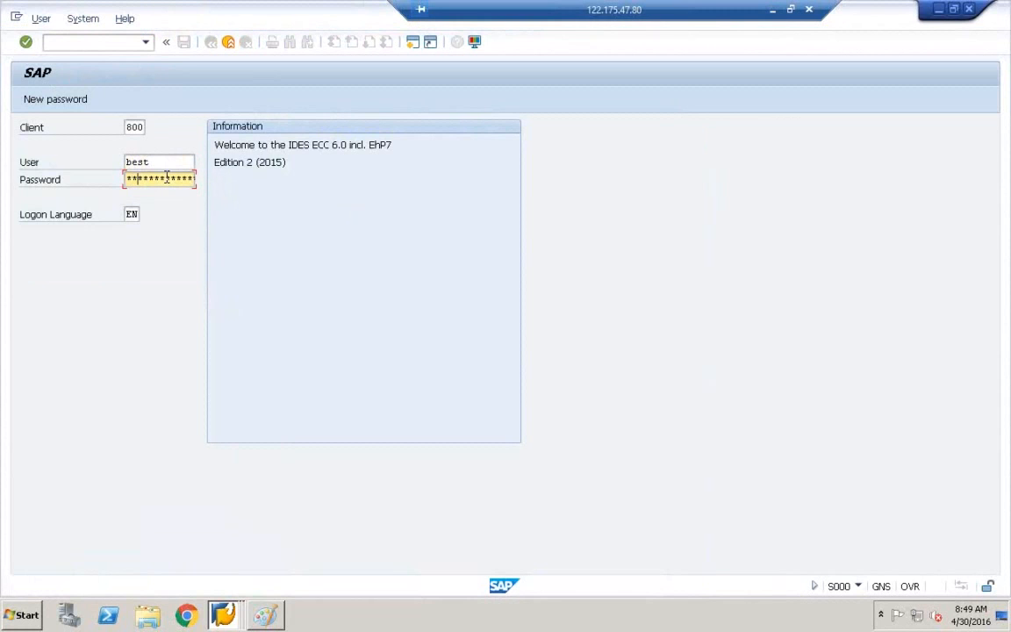
key(Return)
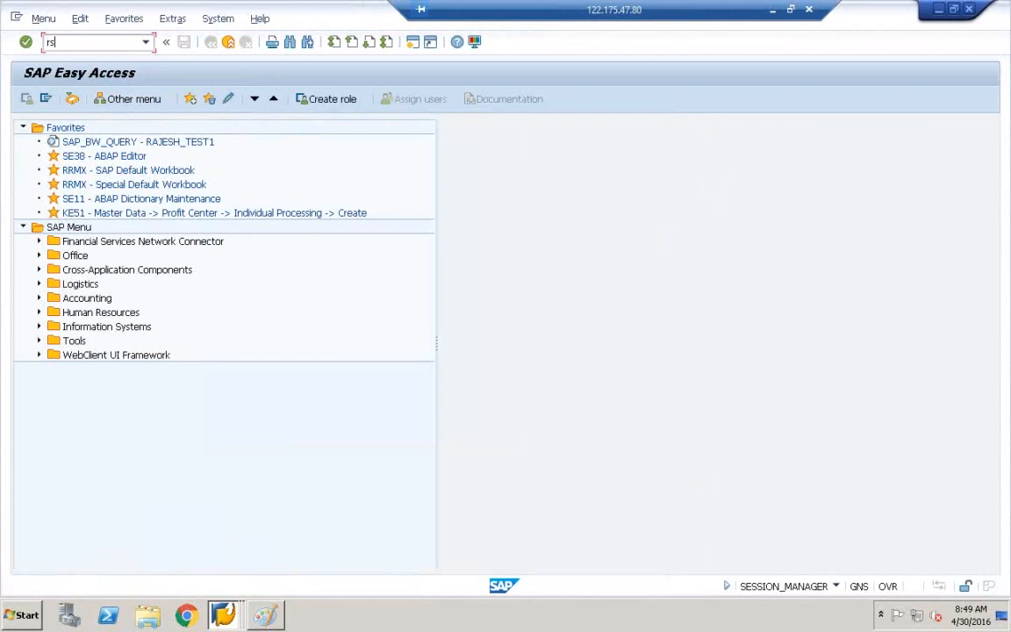
In RSA1, view the connection parameters of IDES ALE Central system T90CLNT090.
key(Return)
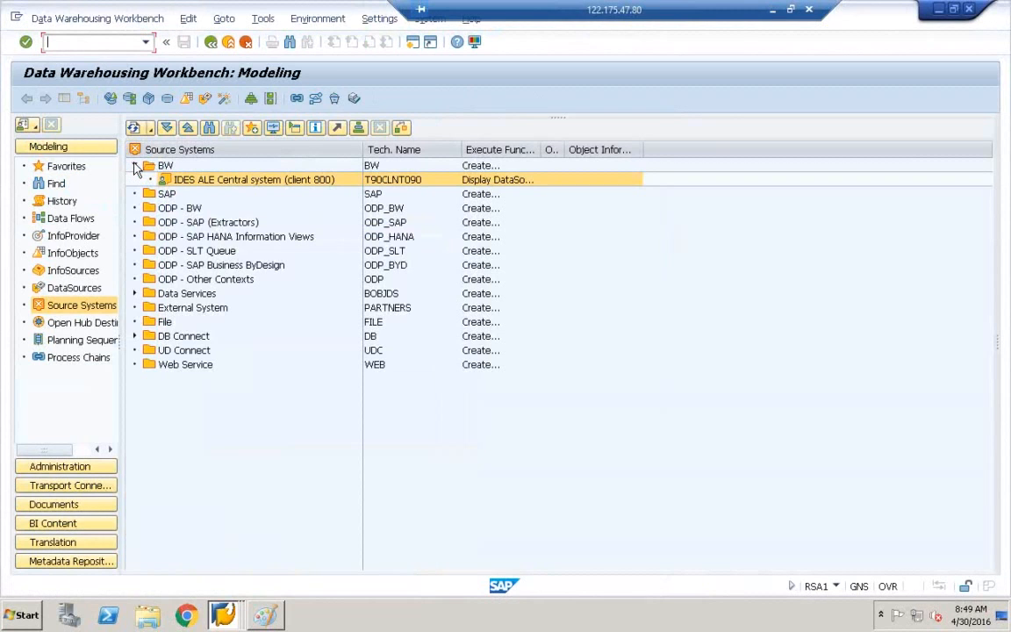
right_click(165, 180)
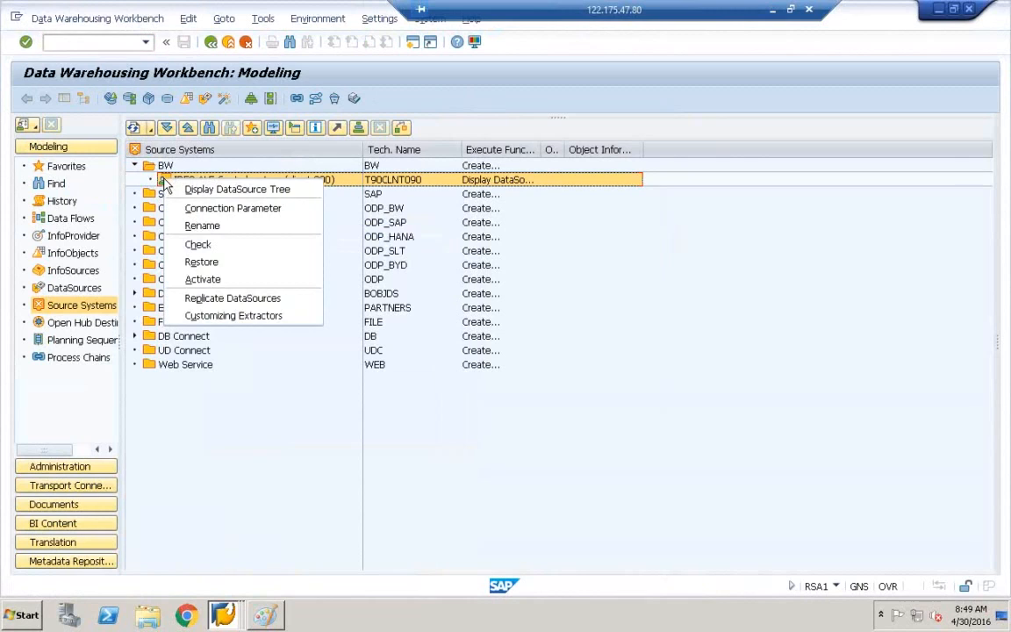
click(225, 215)
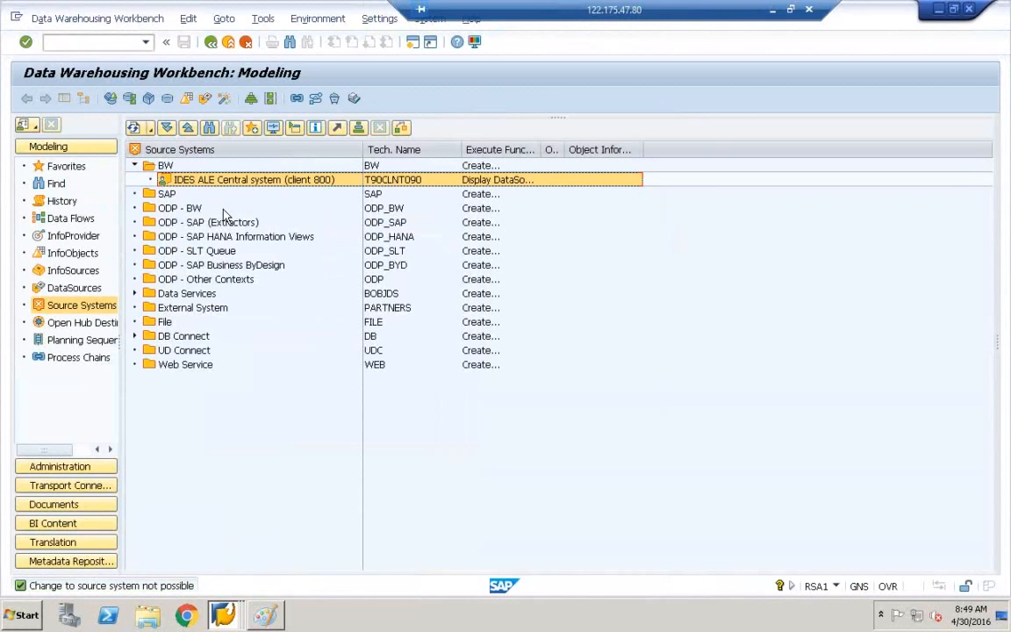
right_click(219, 183)
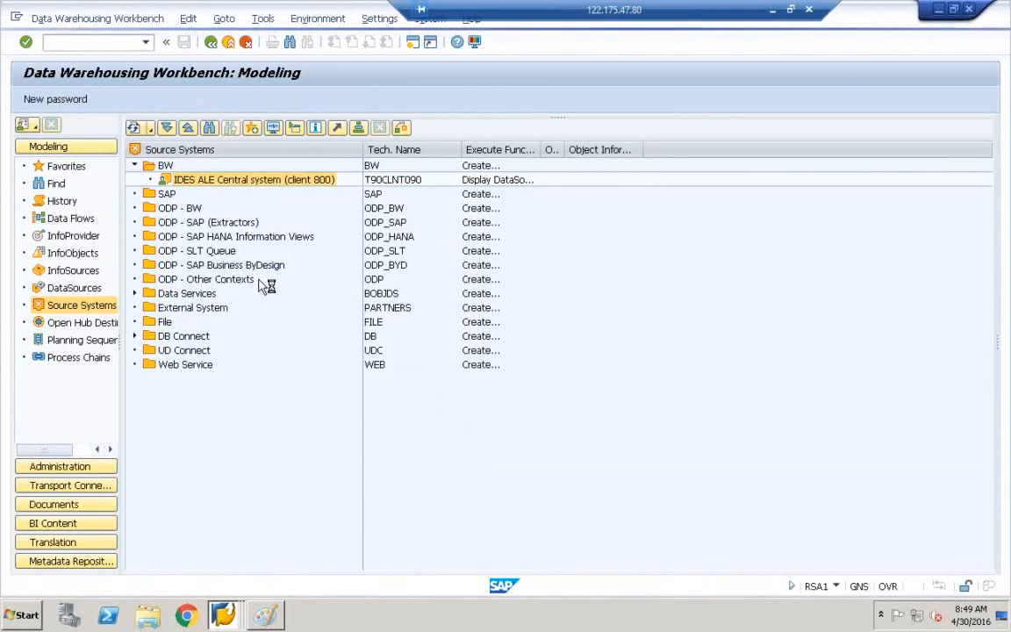
Open a new SAP session and bring SAP Logon to the front.
click(17, 18)
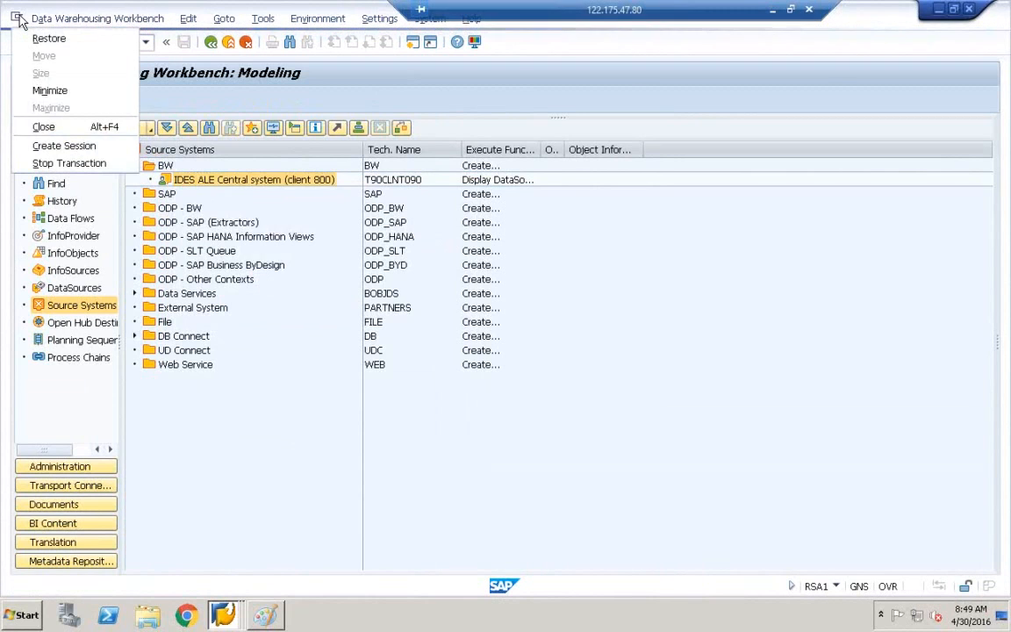
click(57, 143)
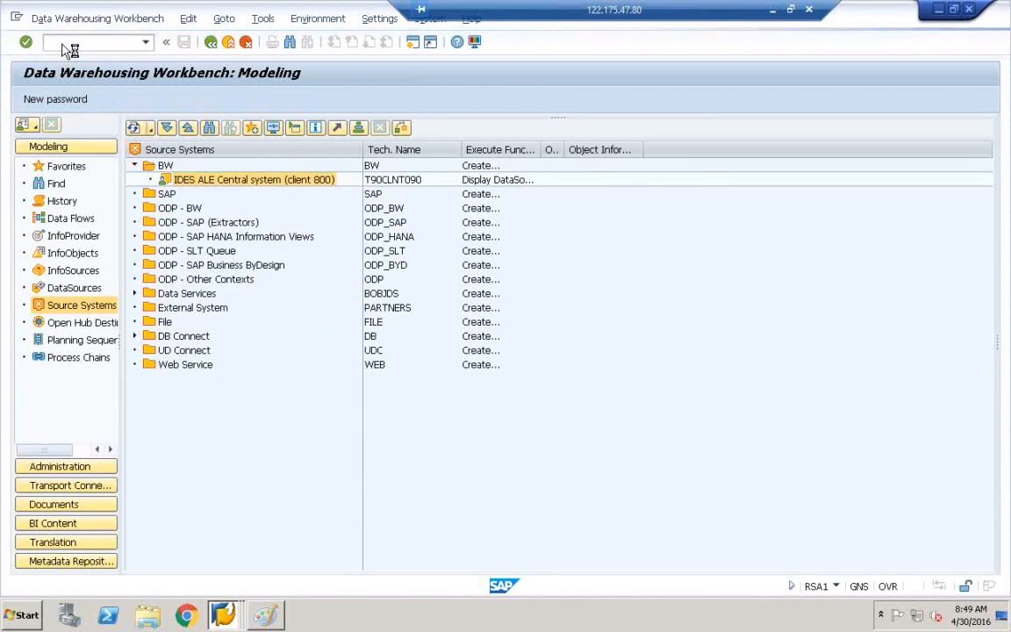
click(223, 614)
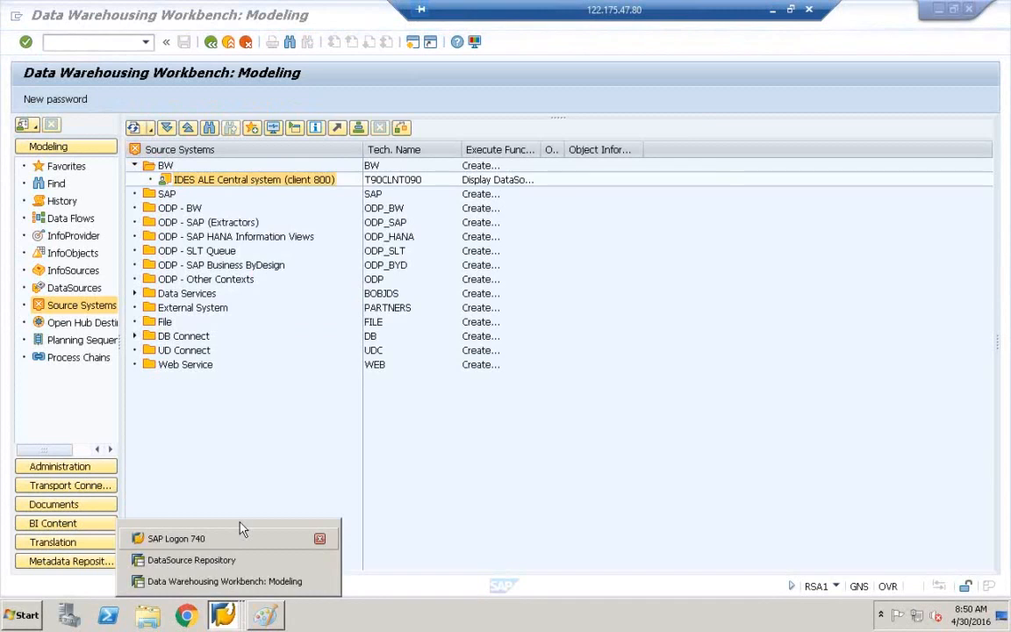
click(239, 536)
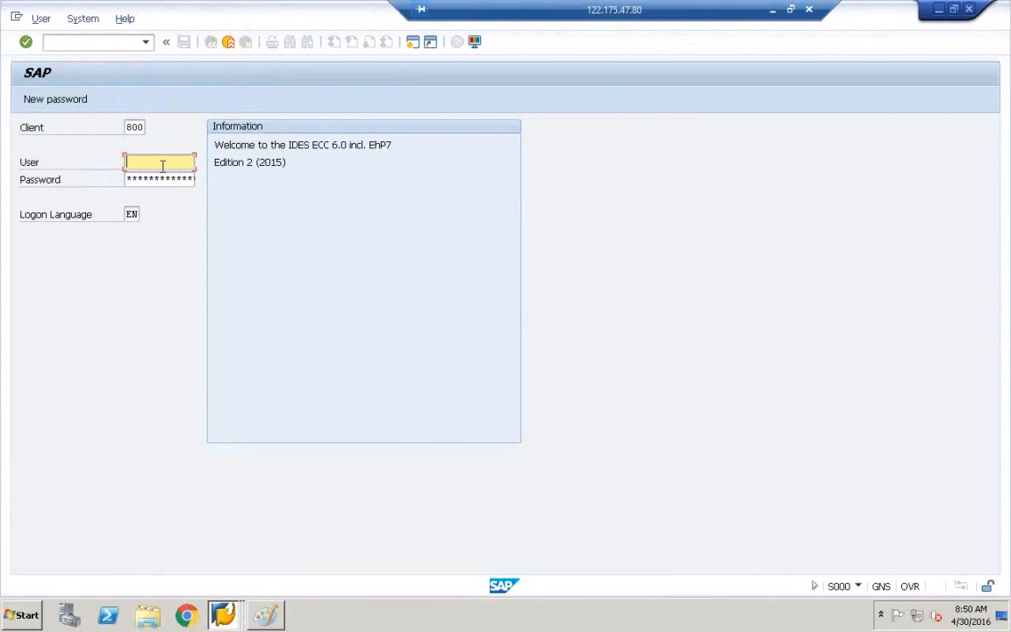
Log on with the saved user and view the SM50 work process list.
click(162, 166)
click(162, 178)
click(146, 181)
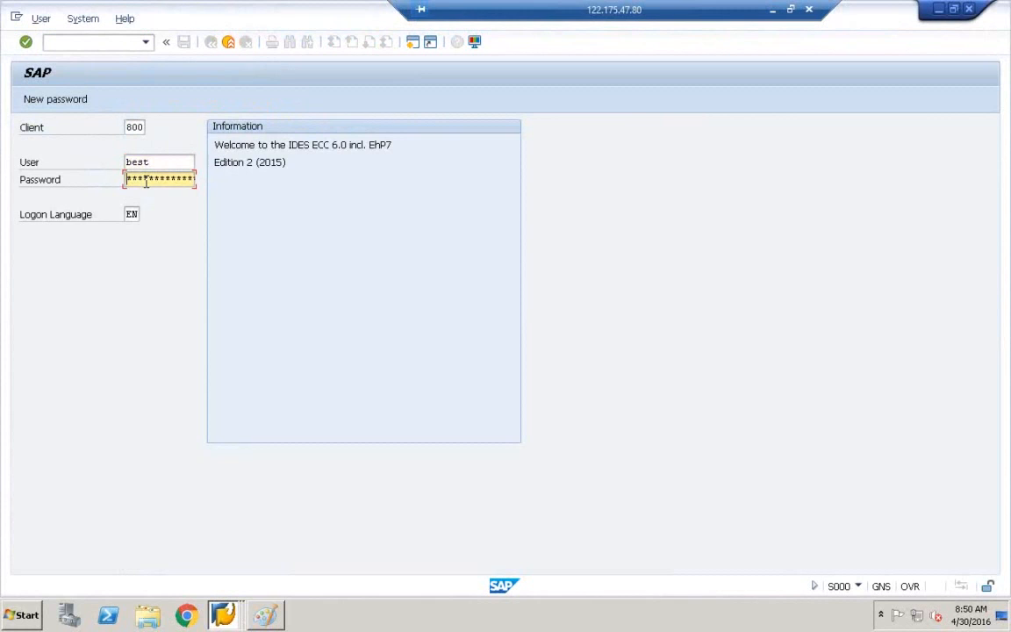
key(Return)
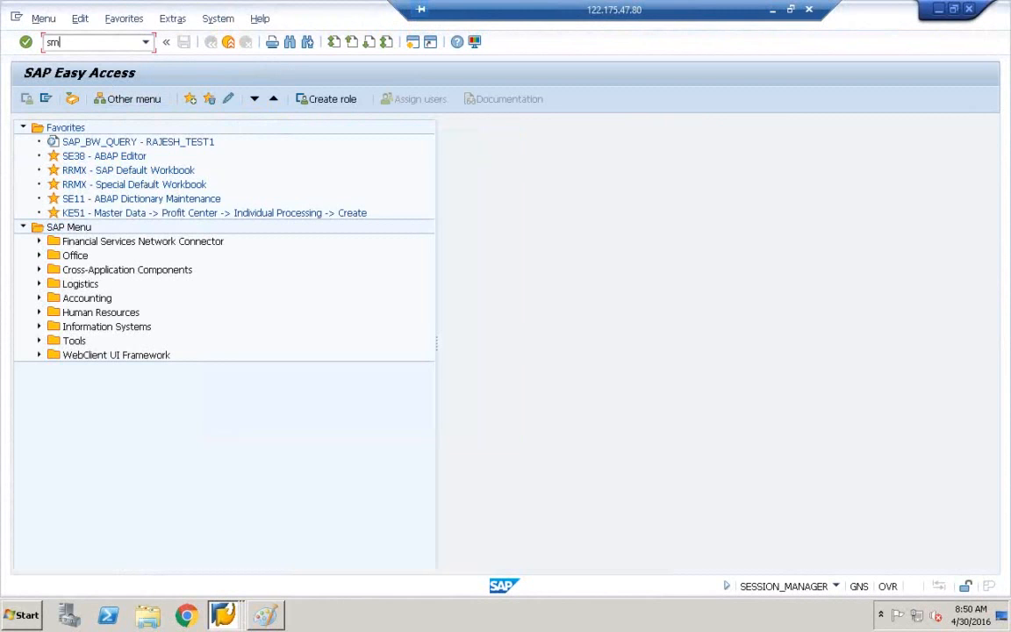
key(Return)
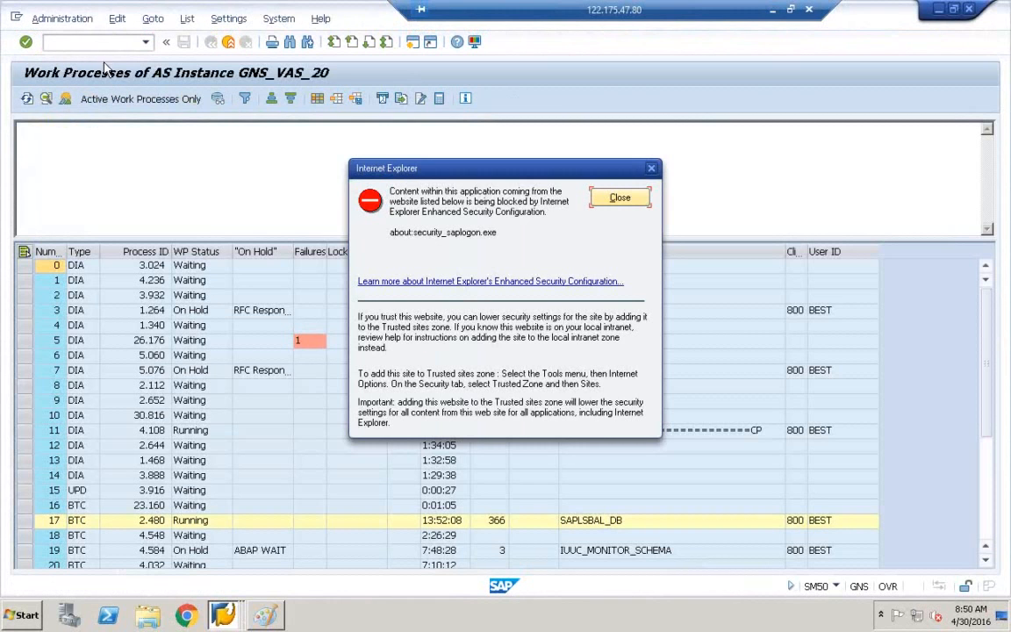
click(620, 197)
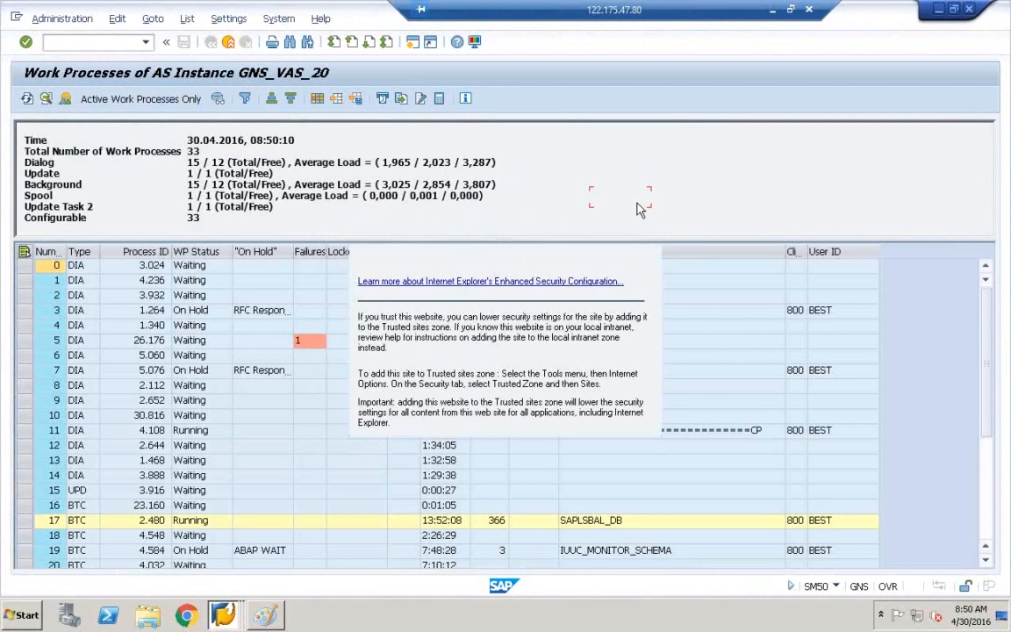
Create a new session and open the SM59 RFC connection configuration.
click(17, 18)
click(48, 144)
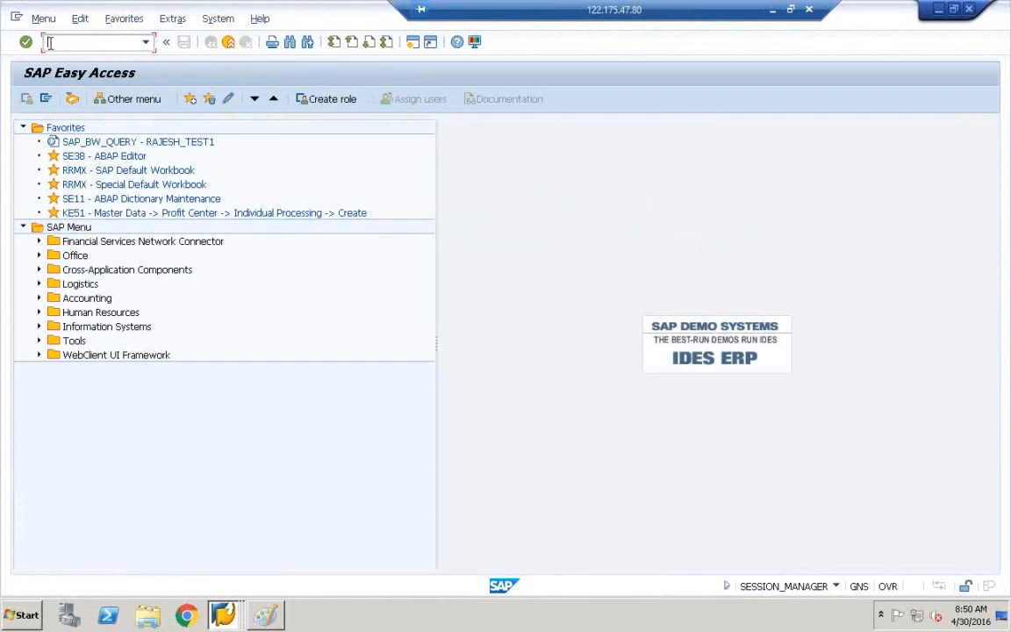
key(Return)
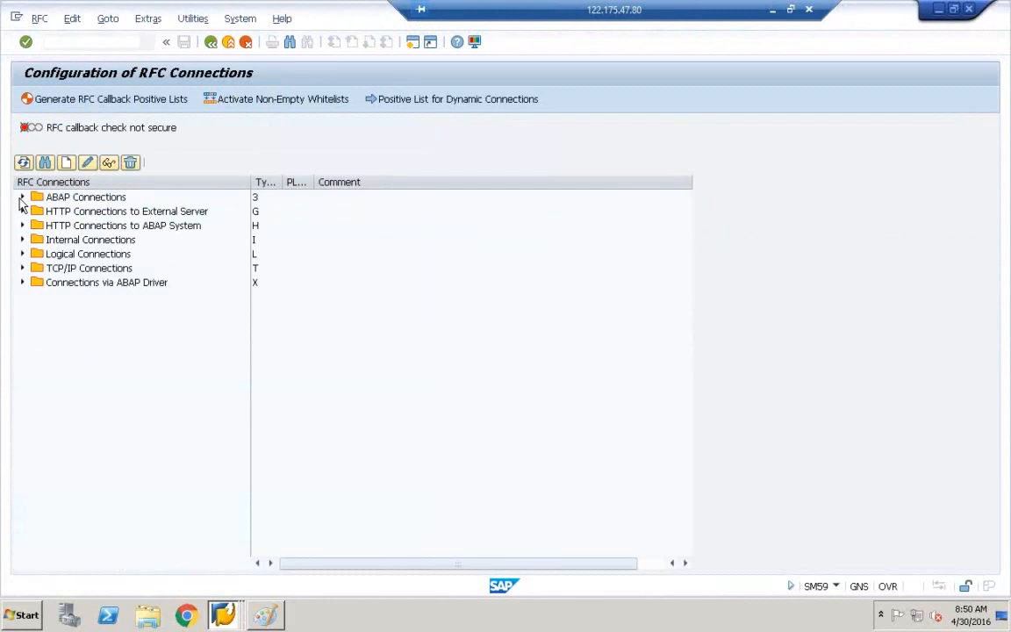
Expand ABAP Connections and browse destinations such as BW7CLNT001 and BW74CLNT.
click(22, 197)
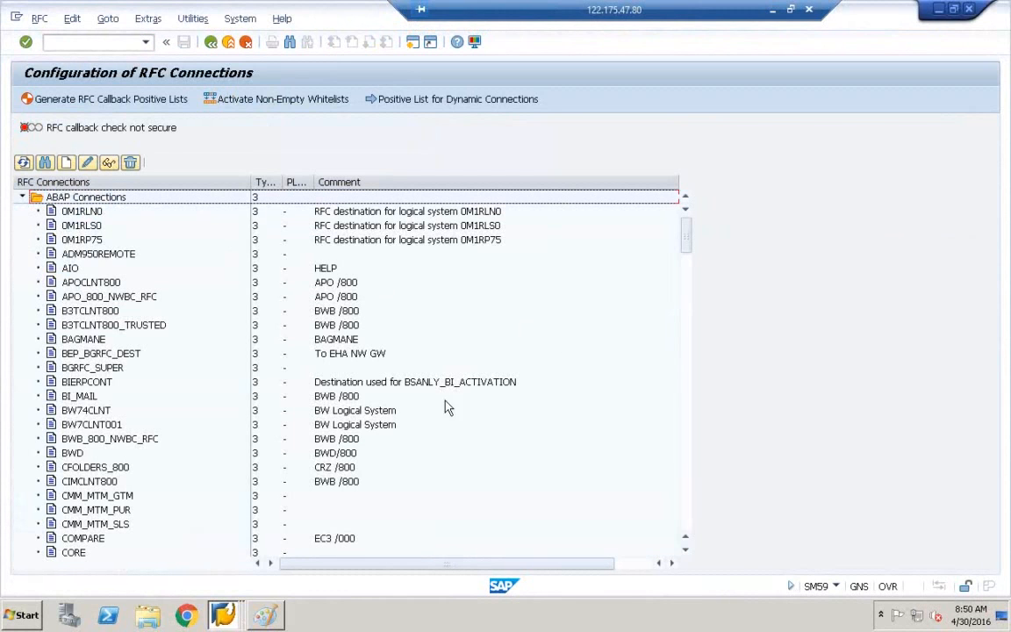
click(70, 425)
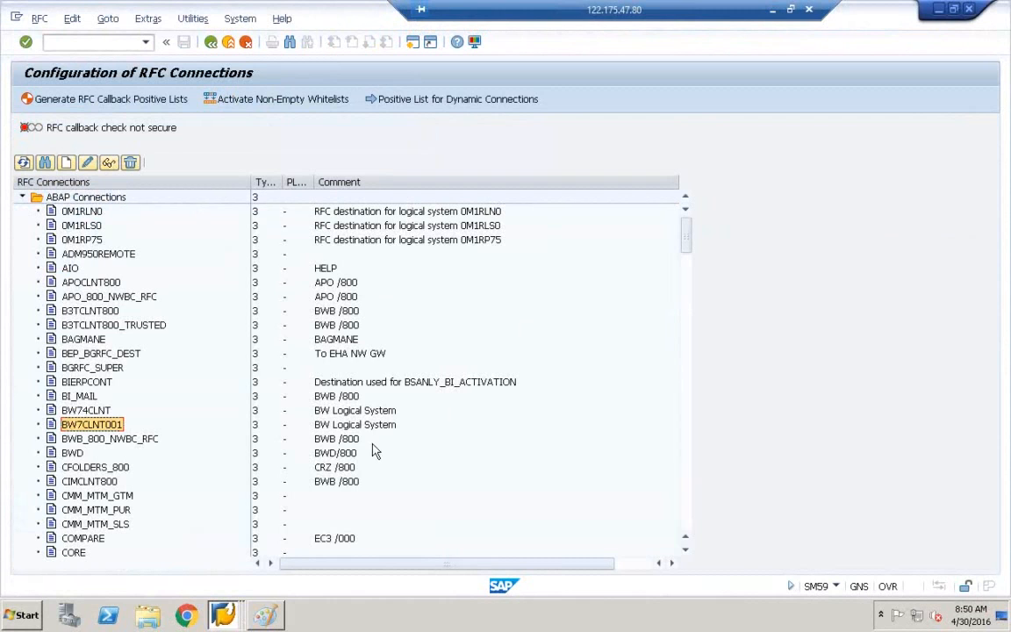
click(335, 410)
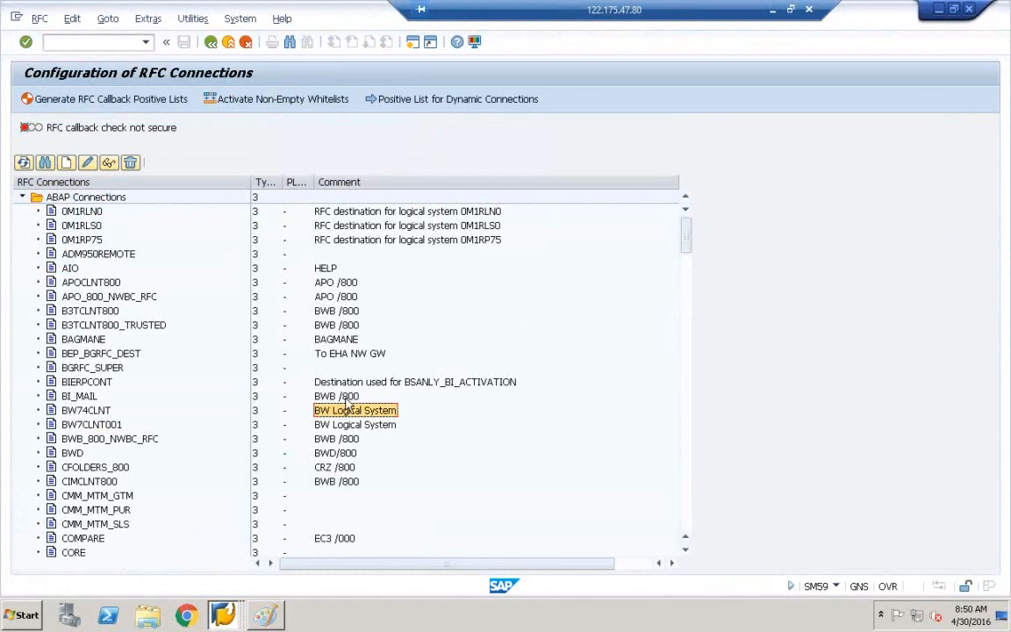
scroll(348, 402, down, 12)
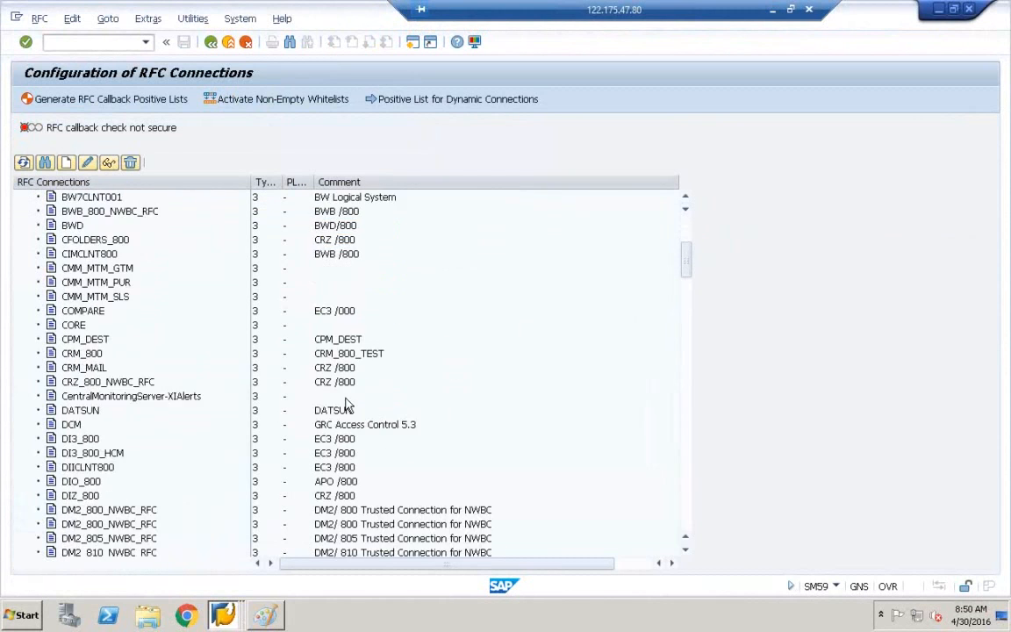
scroll(349, 403, down, 15)
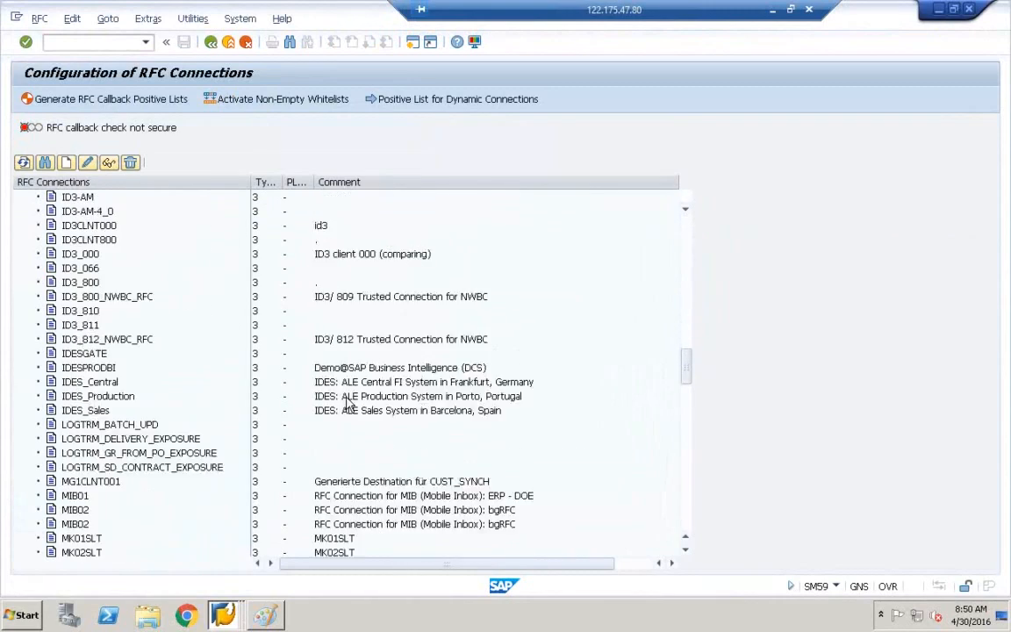
scroll(349, 403, down, 15)
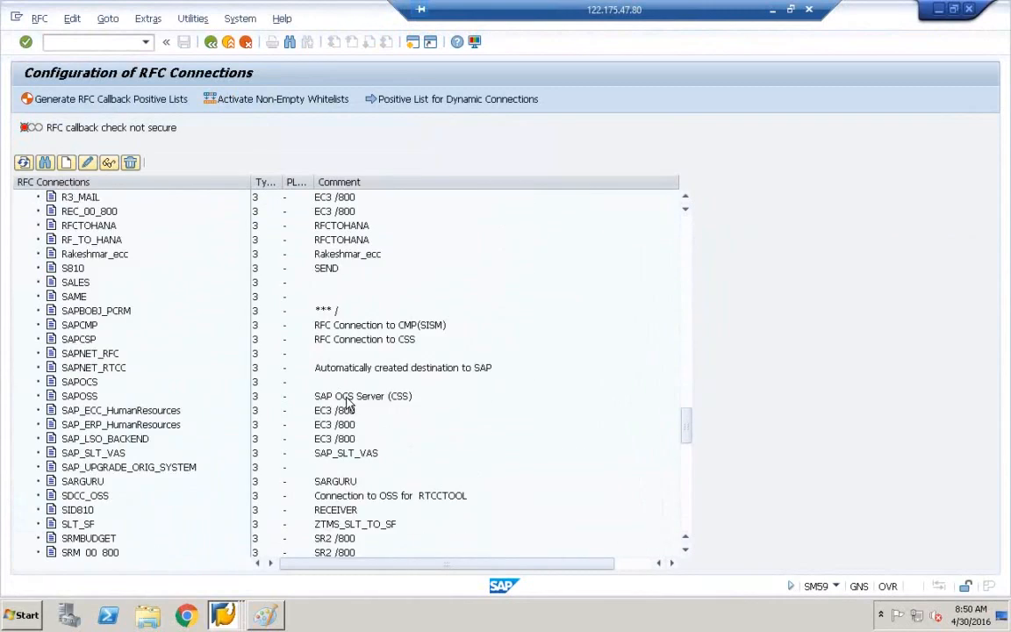
scroll(349, 403, up, 15)
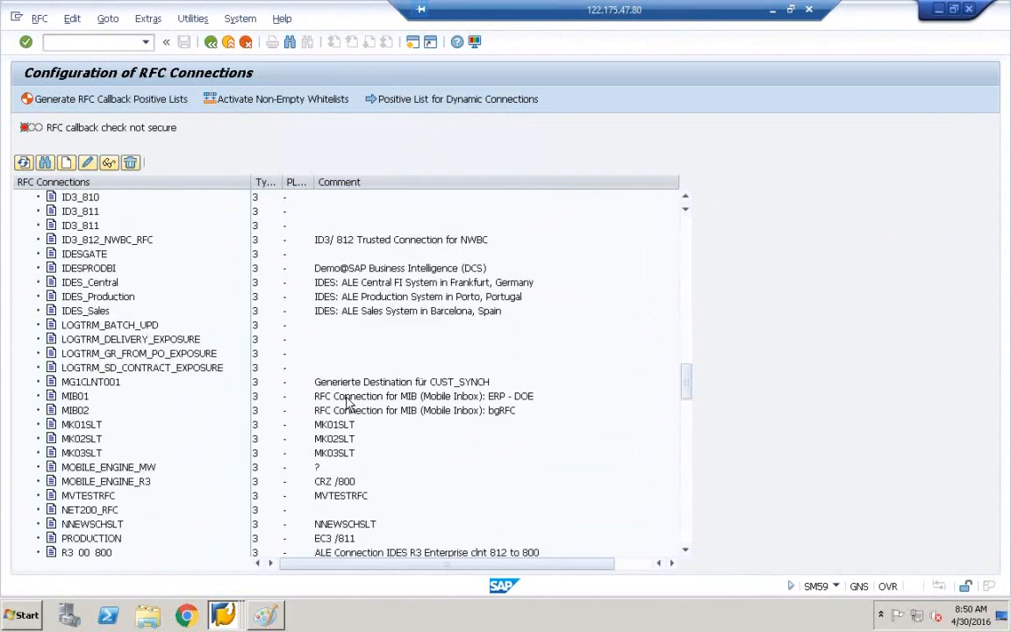
scroll(348, 403, up, 15)
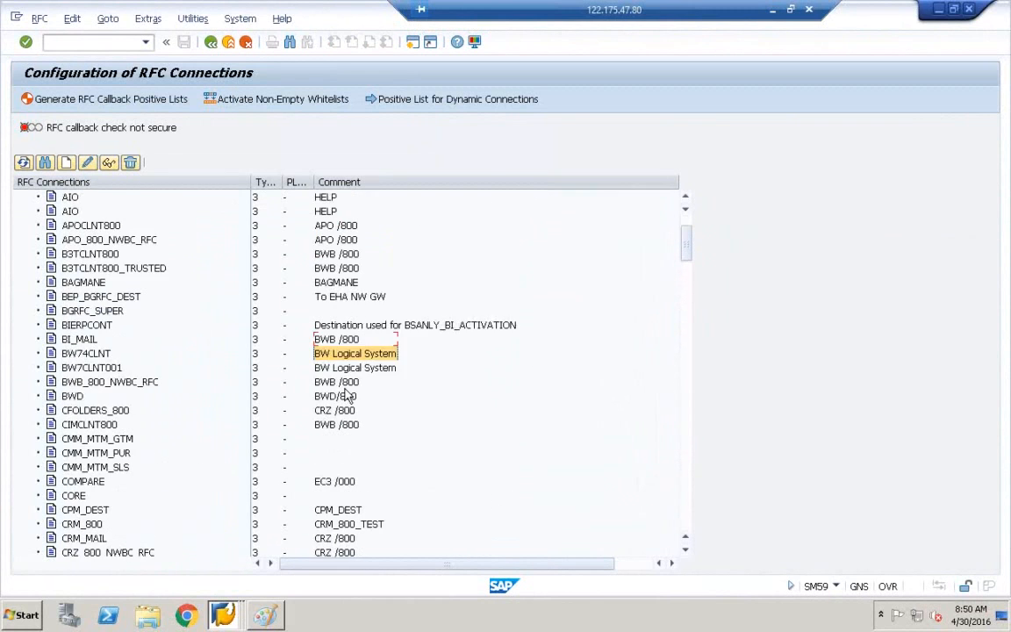
click(87, 194)
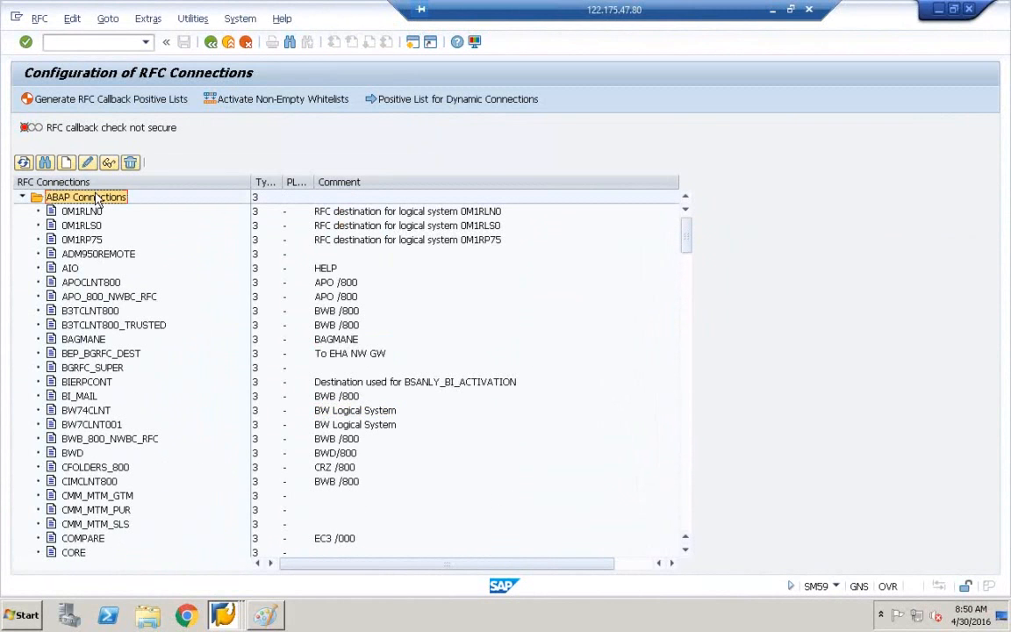
Find RFC destination T90CLNT090 and open its details.
click(46, 163)
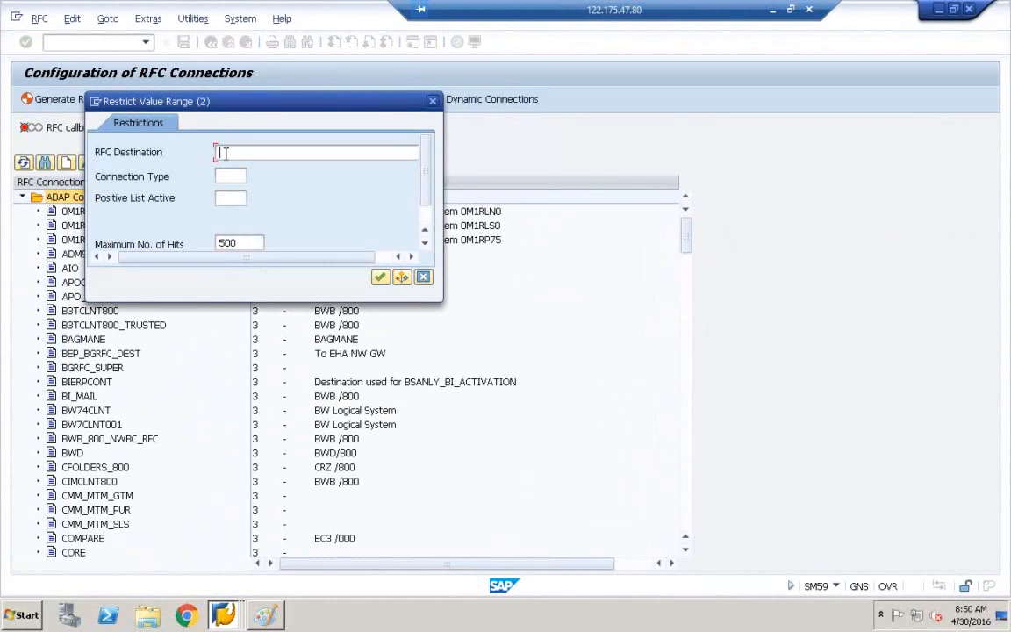
text(t)
key(BackSpace)
text(T90CLNT090)
key(Return)
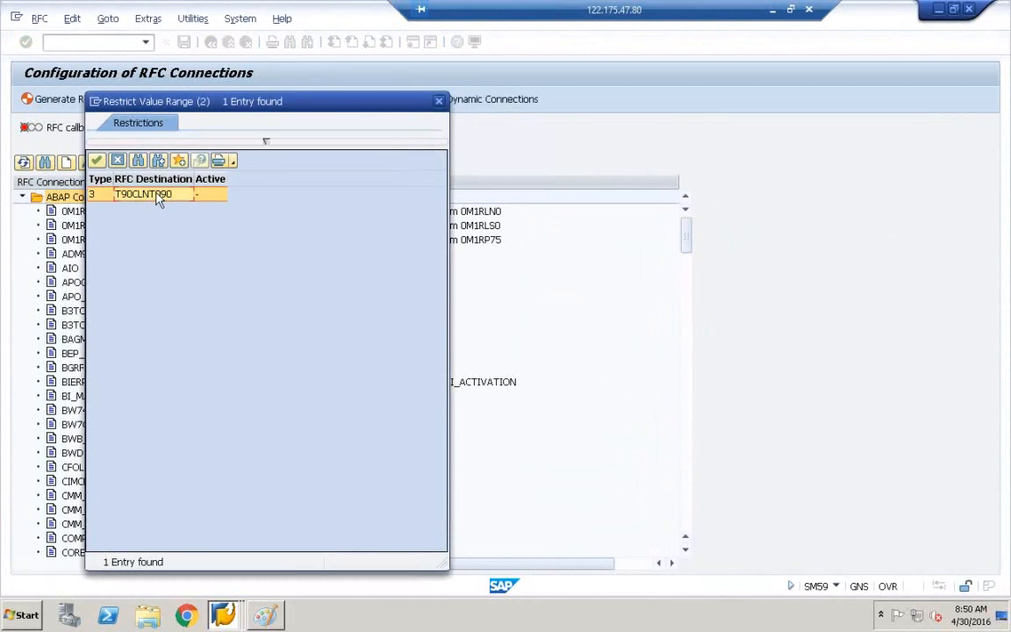
double_click(158, 194)
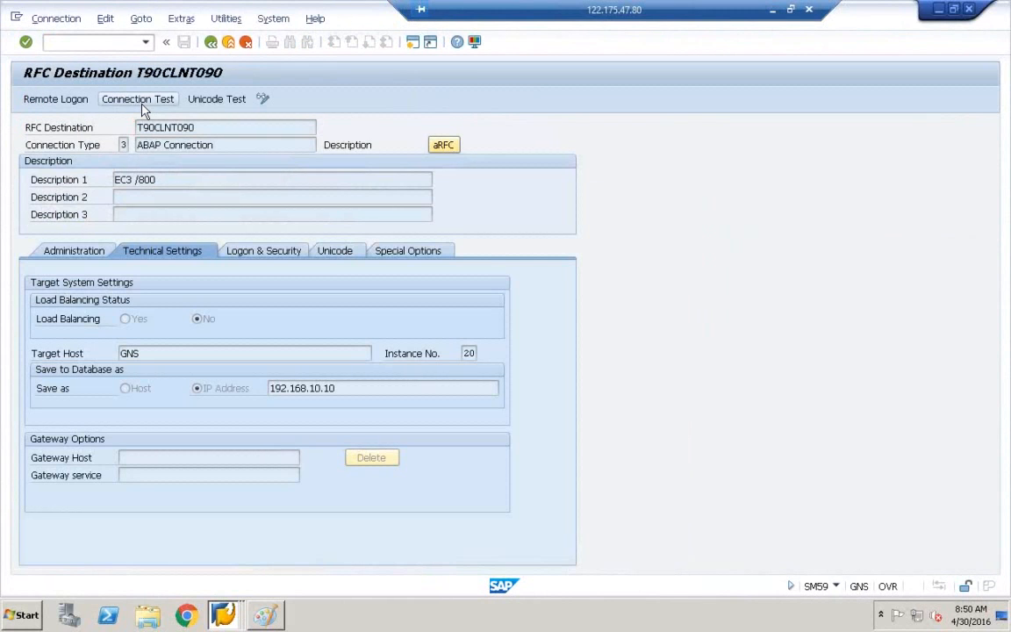
Run the T90CLNT090 connection test, then return and start a remote logon.
click(140, 100)
click(621, 198)
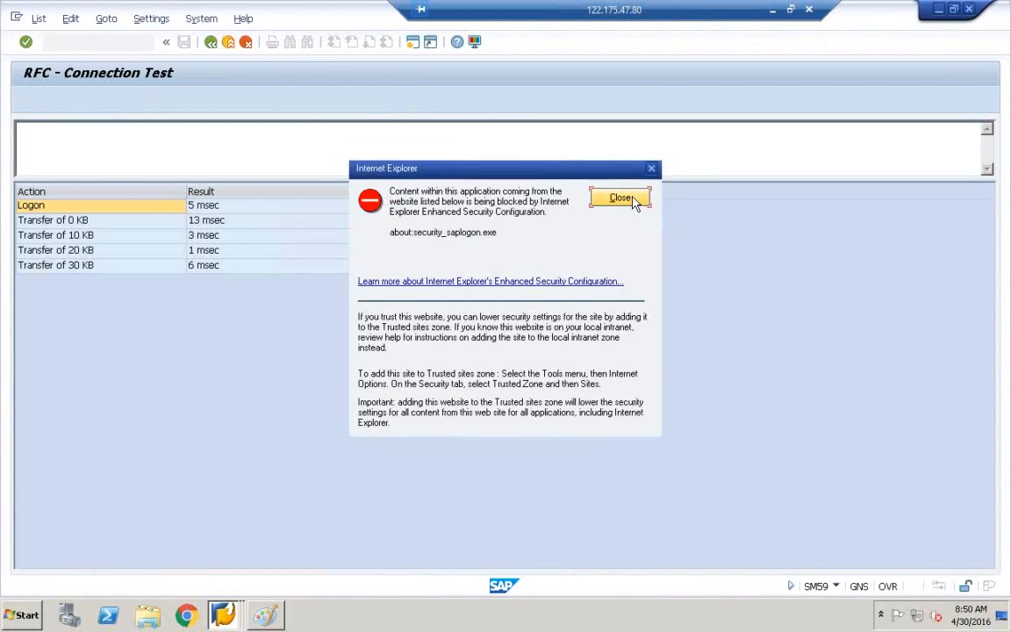
click(214, 43)
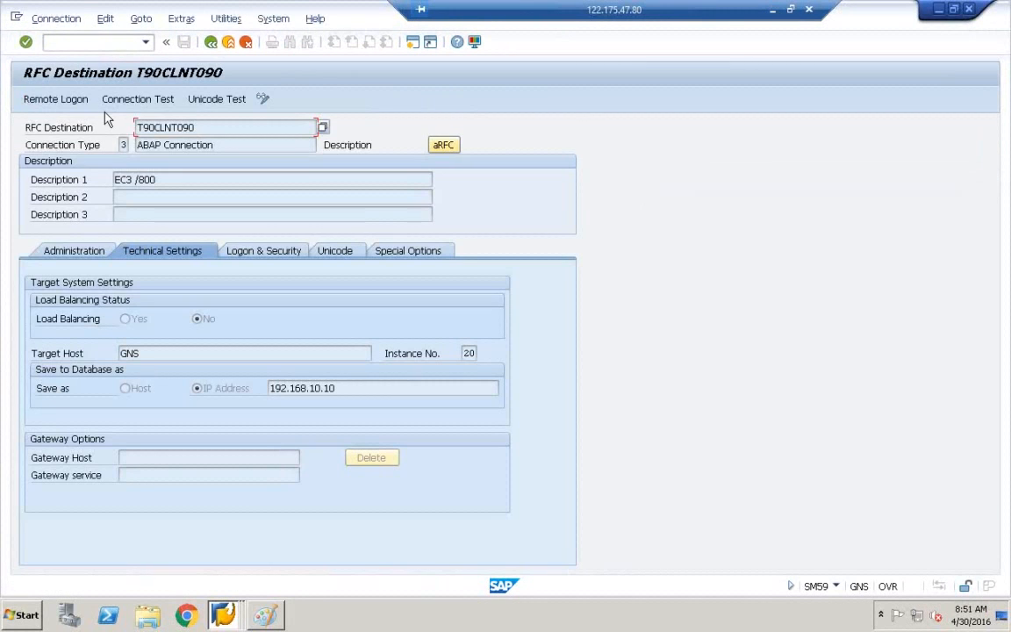
click(85, 103)
Complete the remote logon to client 800 on system VAS.
click(82, 104)
click(141, 211)
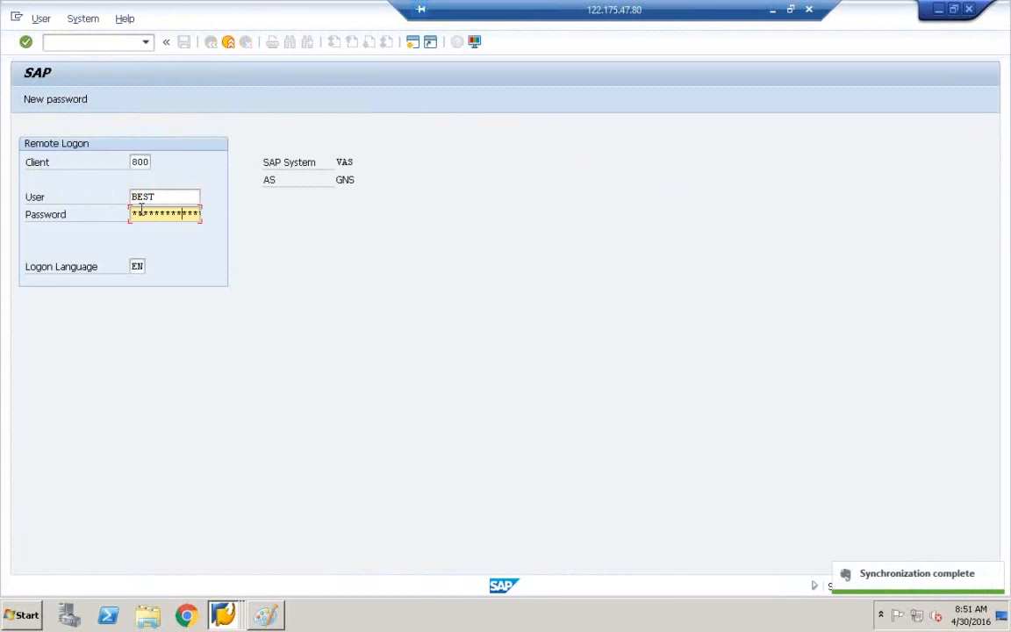
key(Return)
Open SAP Easy Access, close the role search, and run SM59.
click(111, 181)
click(113, 102)
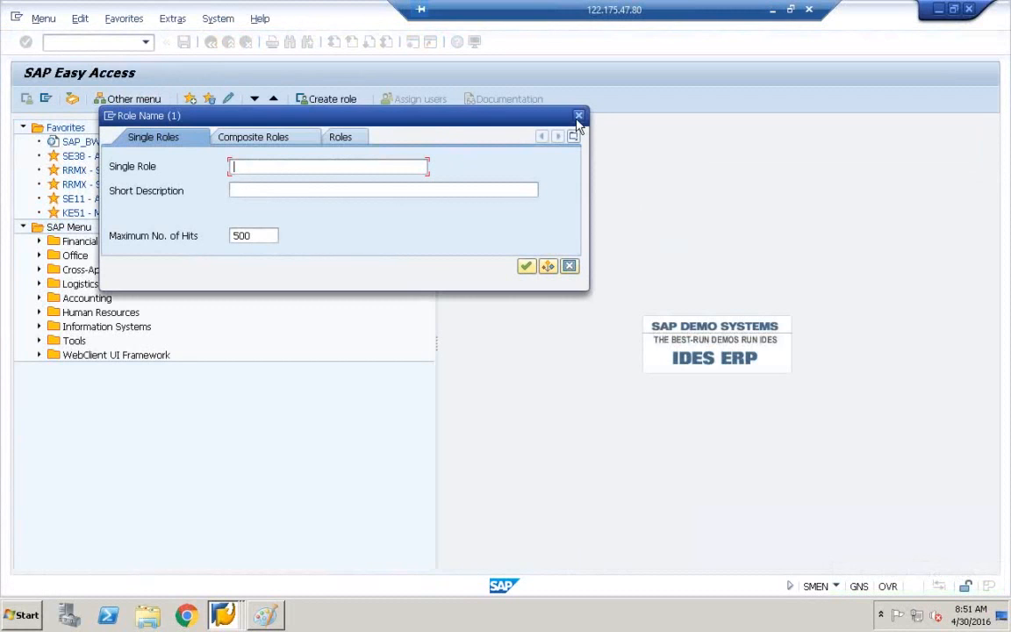
click(579, 115)
click(85, 41)
text(sm)
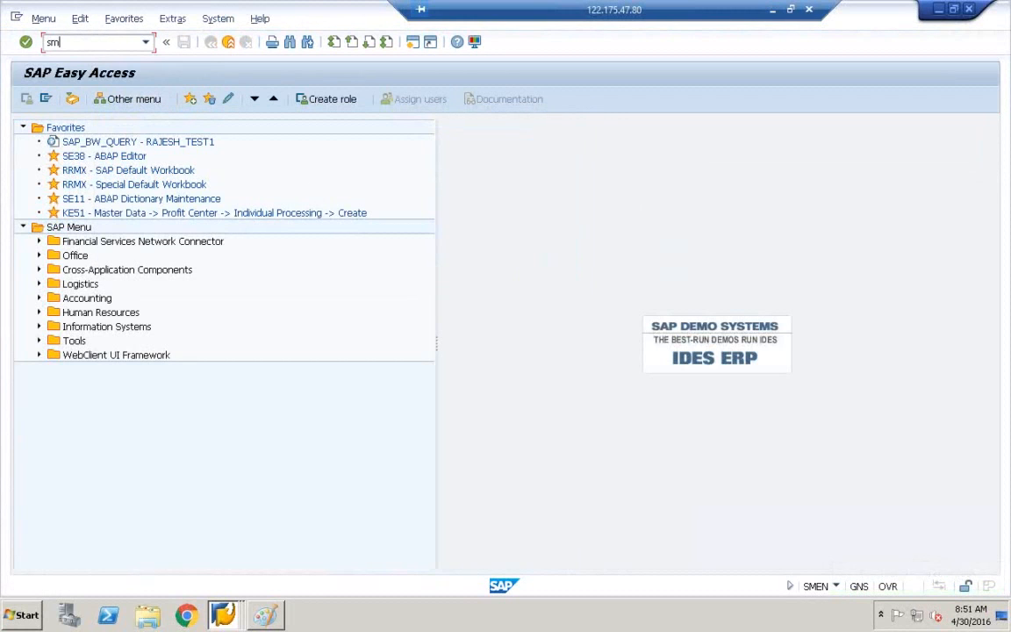
text(59)
key(Return)
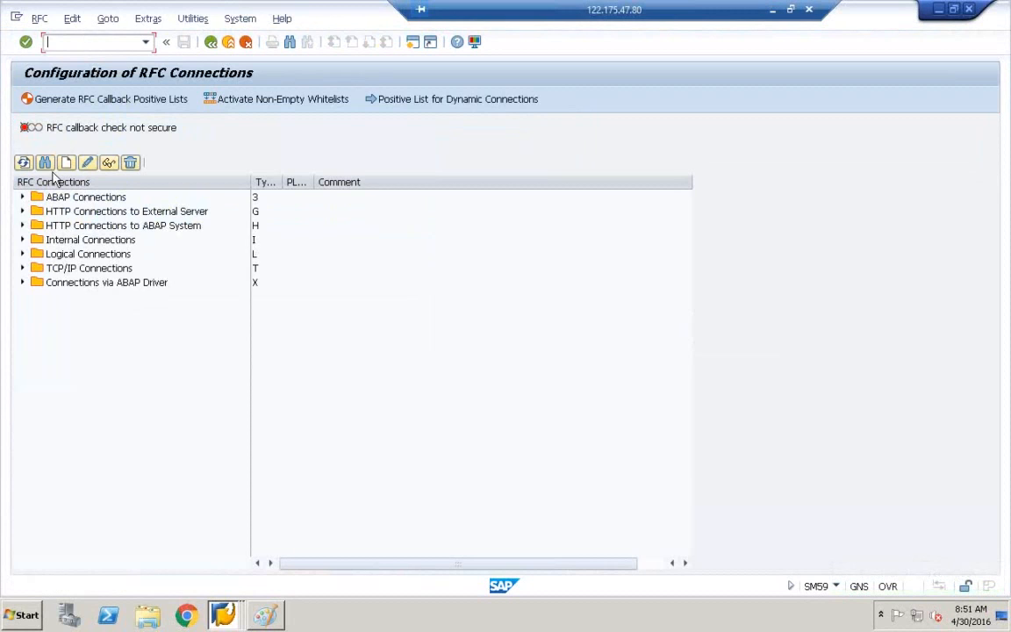
Open T90CLNT090 from ABAP Connections and review its technical, logon/security and Unicode settings.
click(22, 197)
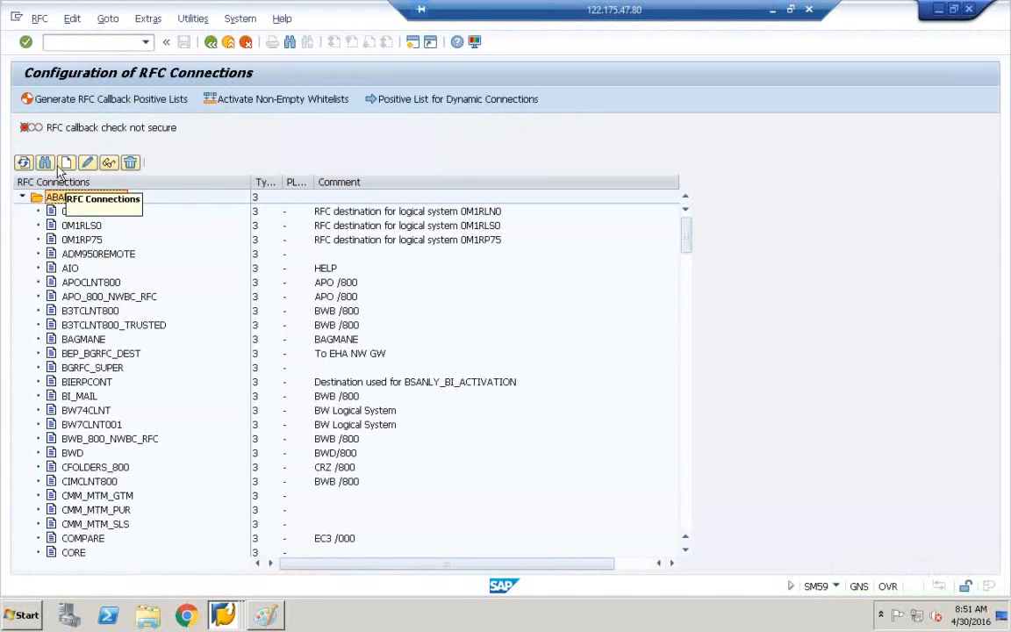
click(45, 163)
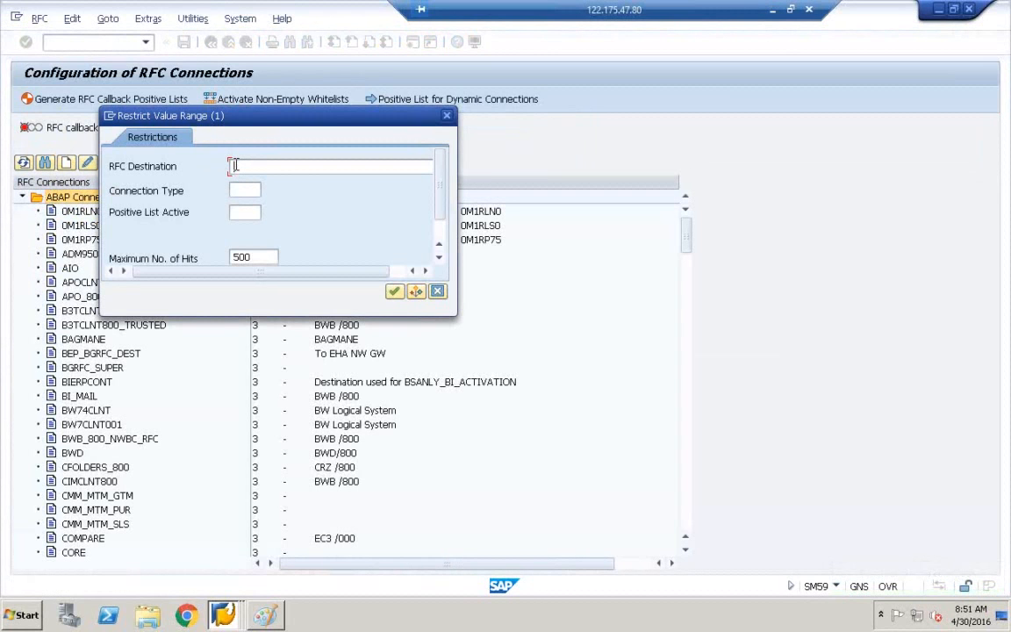
text(T90CLNT)
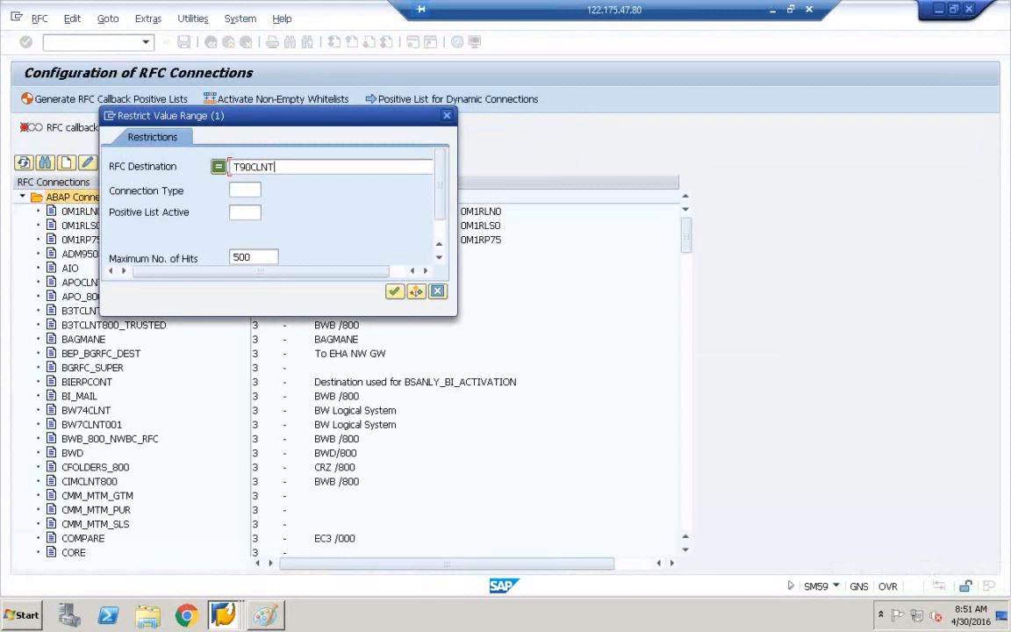
key(Return)
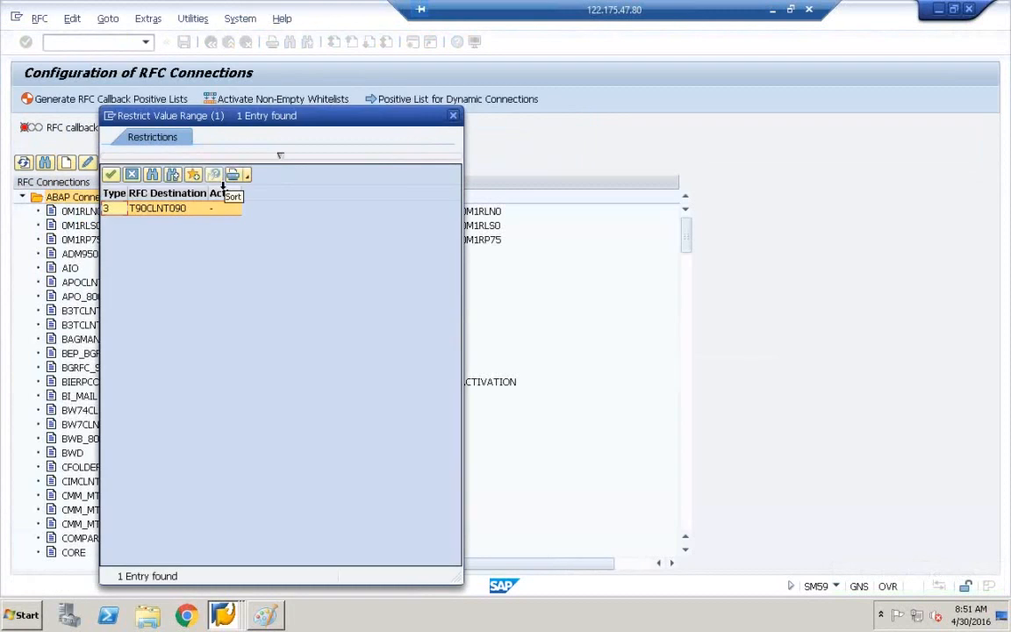
double_click(200, 213)
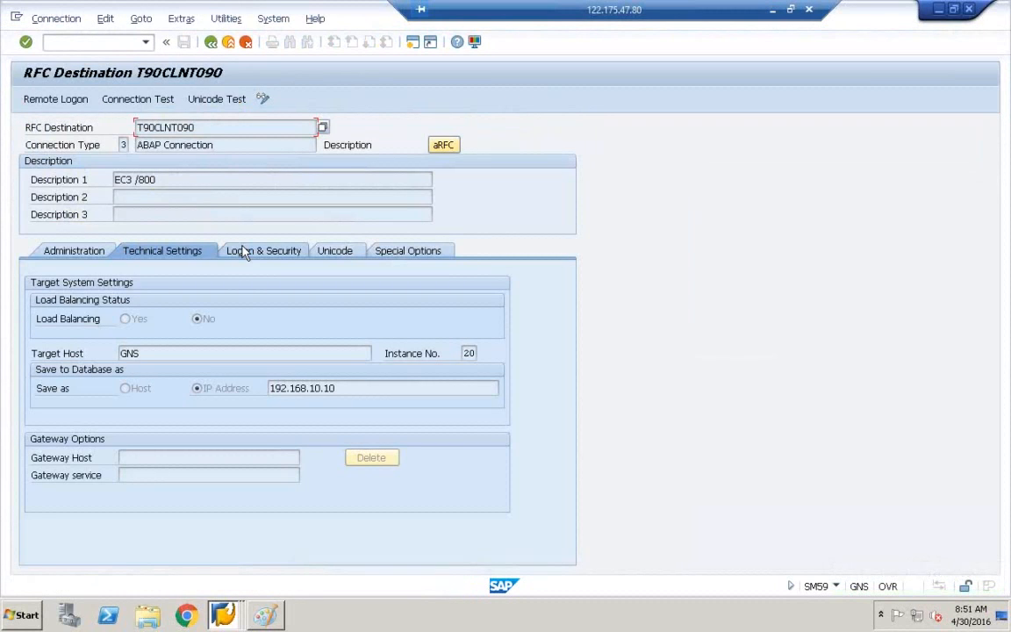
click(271, 256)
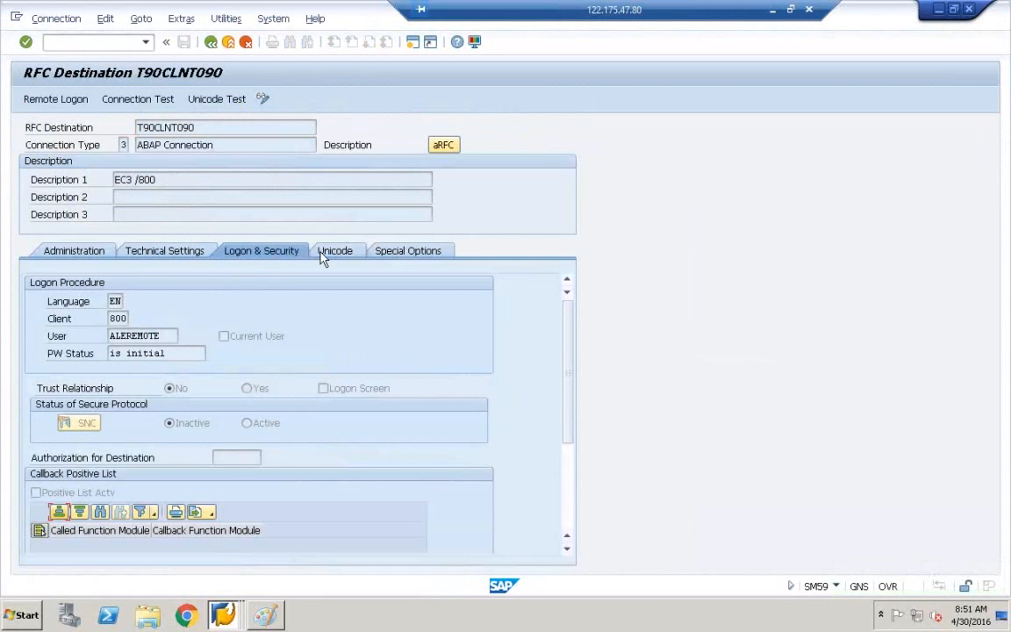
click(323, 254)
click(279, 256)
click(195, 257)
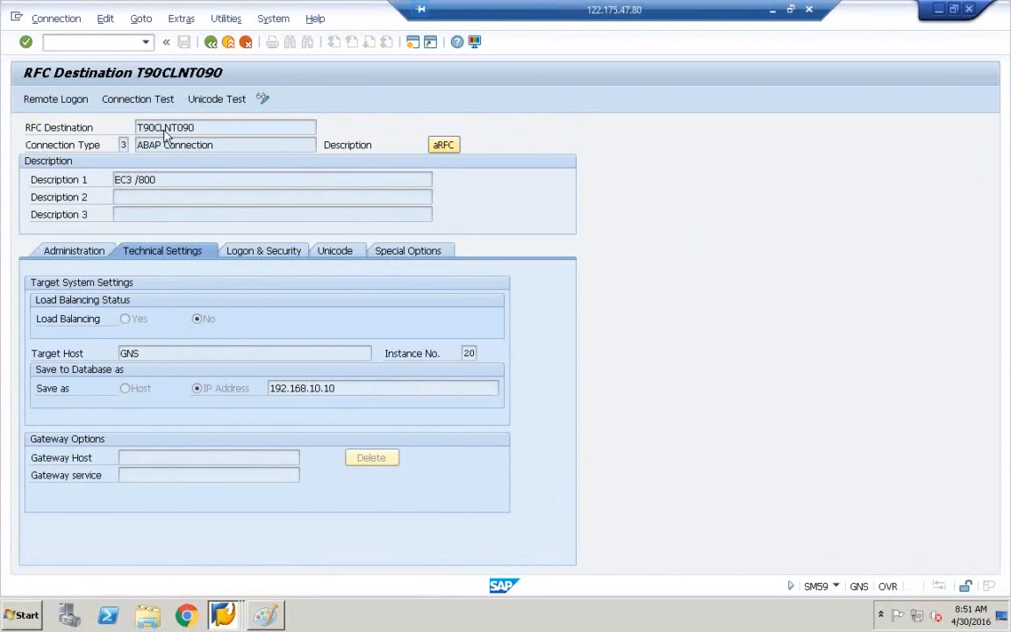
Run the T90CLNT090 connection test (4 msec logon) and back out to the main menu.
click(146, 104)
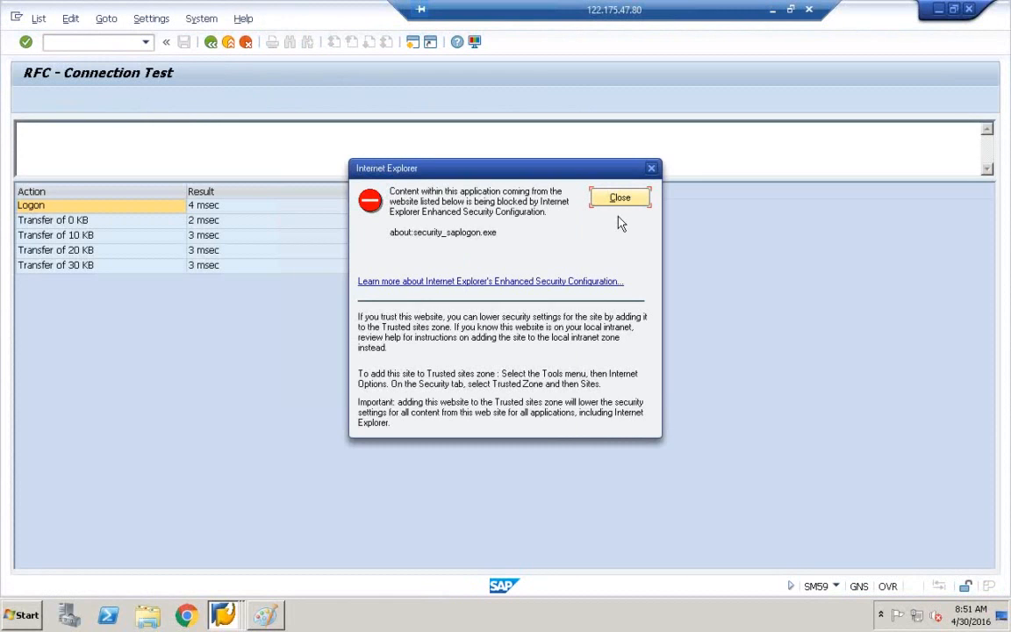
click(617, 200)
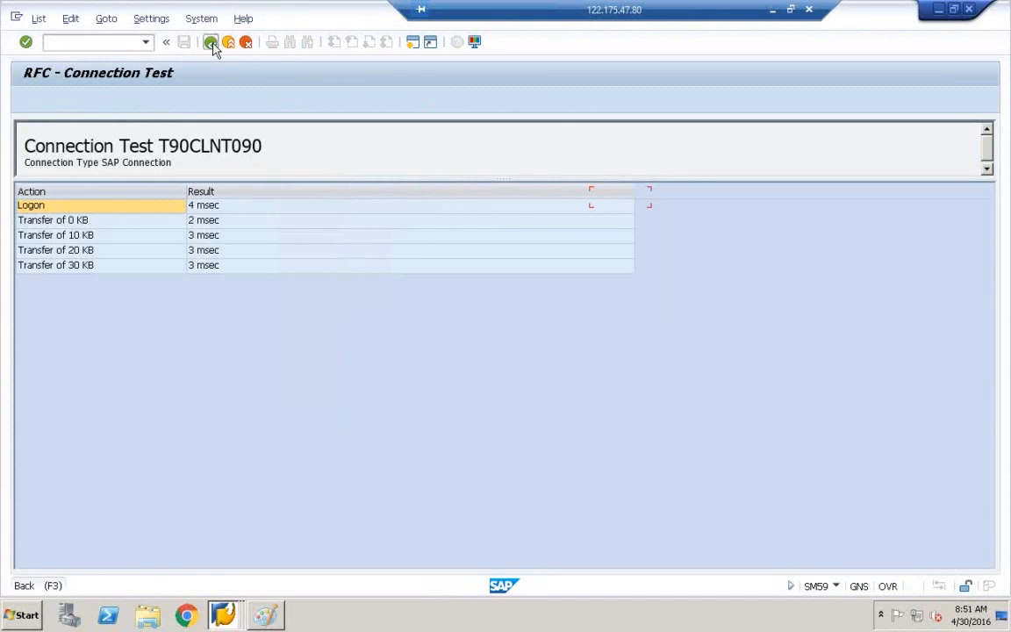
click(211, 43)
click(212, 43)
click(247, 42)
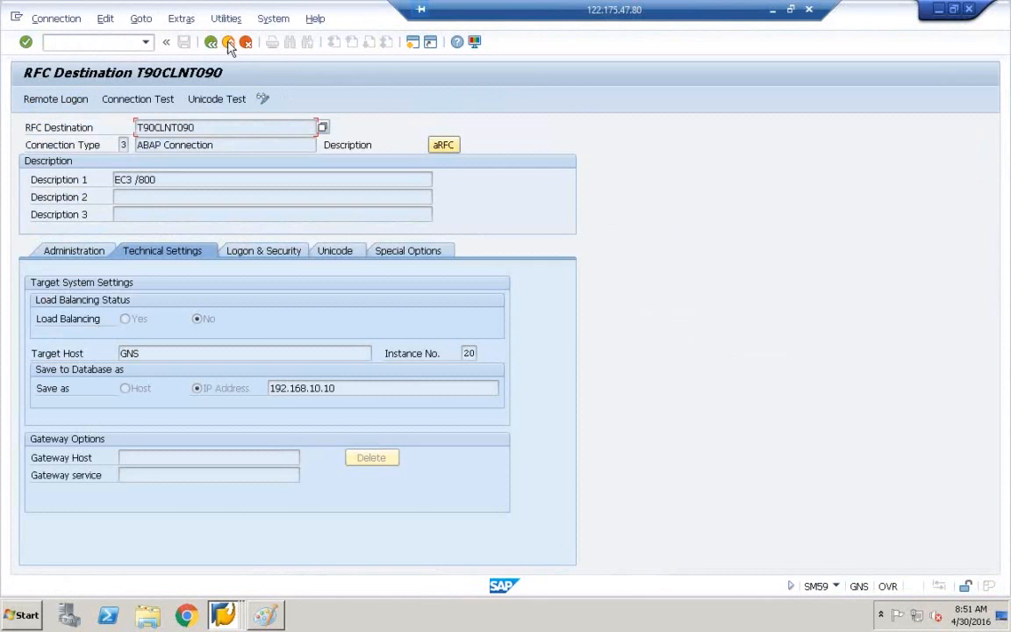
click(228, 43)
Log off the remote session and close SAP Logon 740.
click(229, 43)
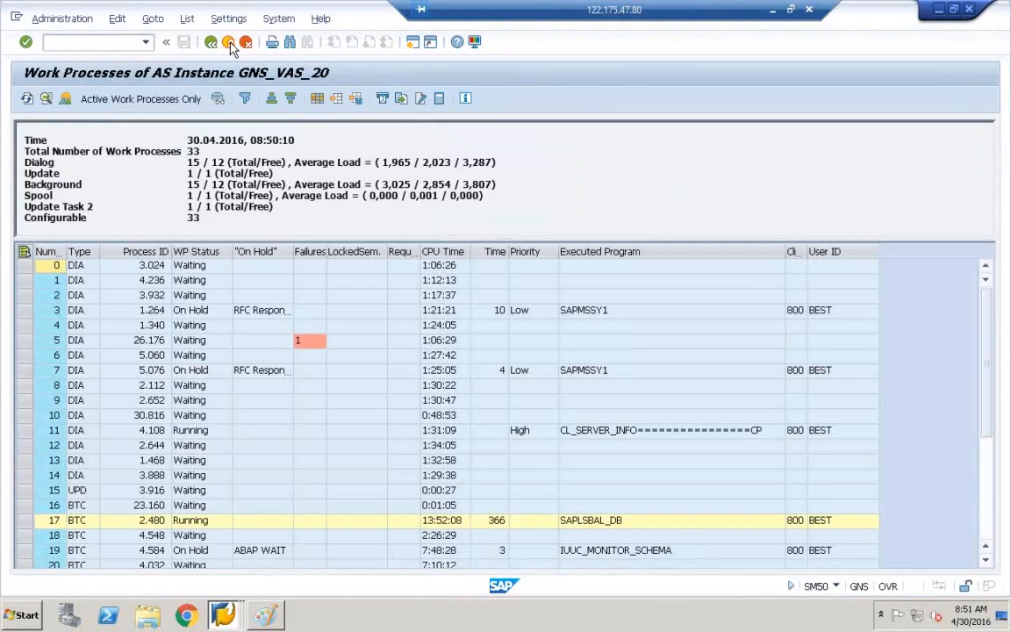
click(158, 294)
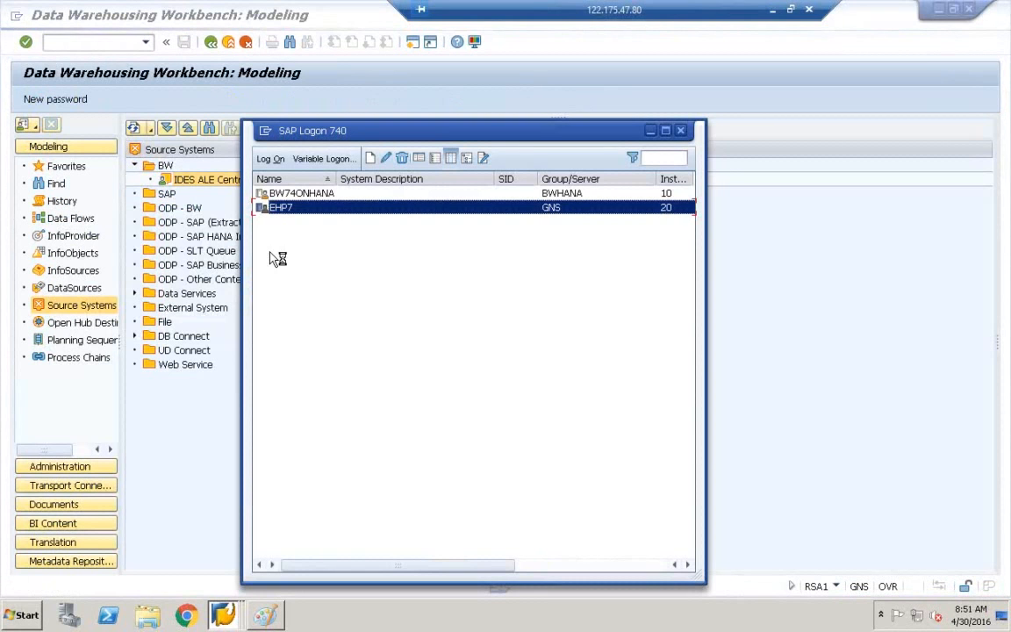
click(679, 131)
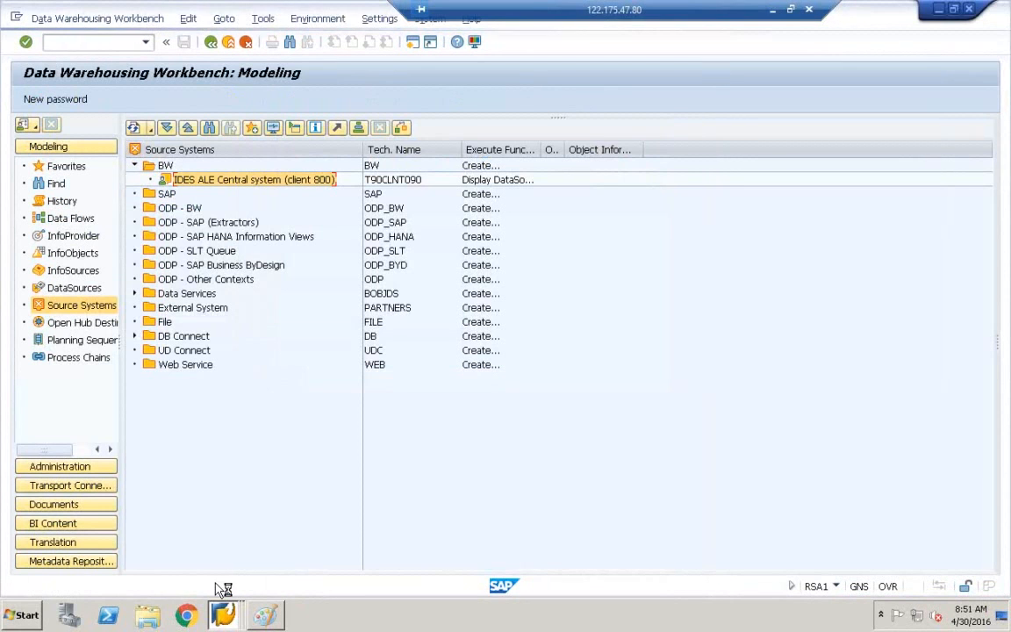
Return to the stuck DataSource Repository and choose Stop Transaction on its replication dialog.
mouse_move(223, 615)
click(231, 576)
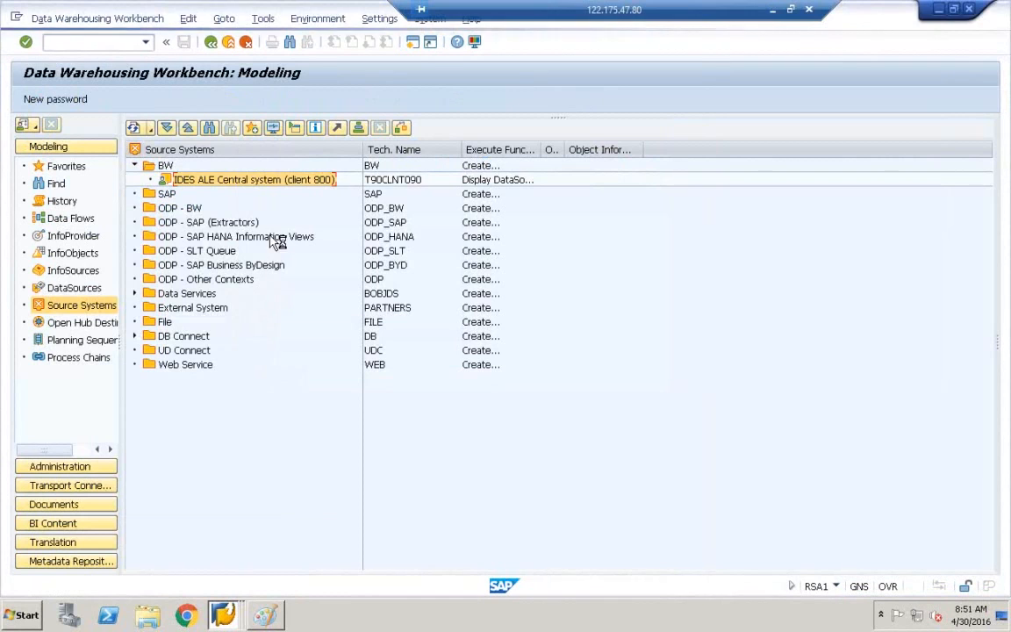
click(232, 559)
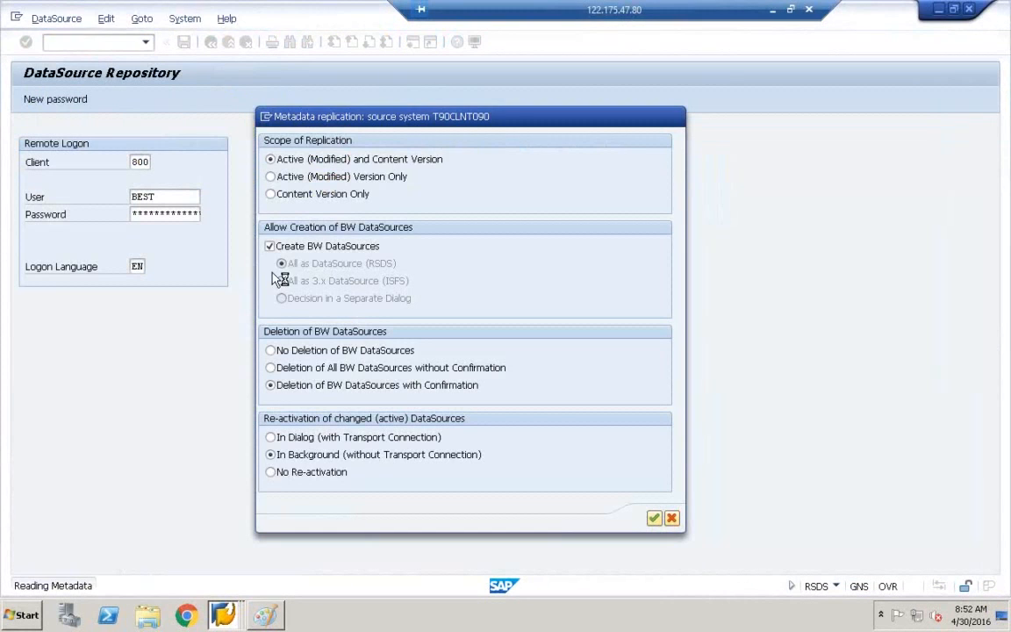
click(268, 119)
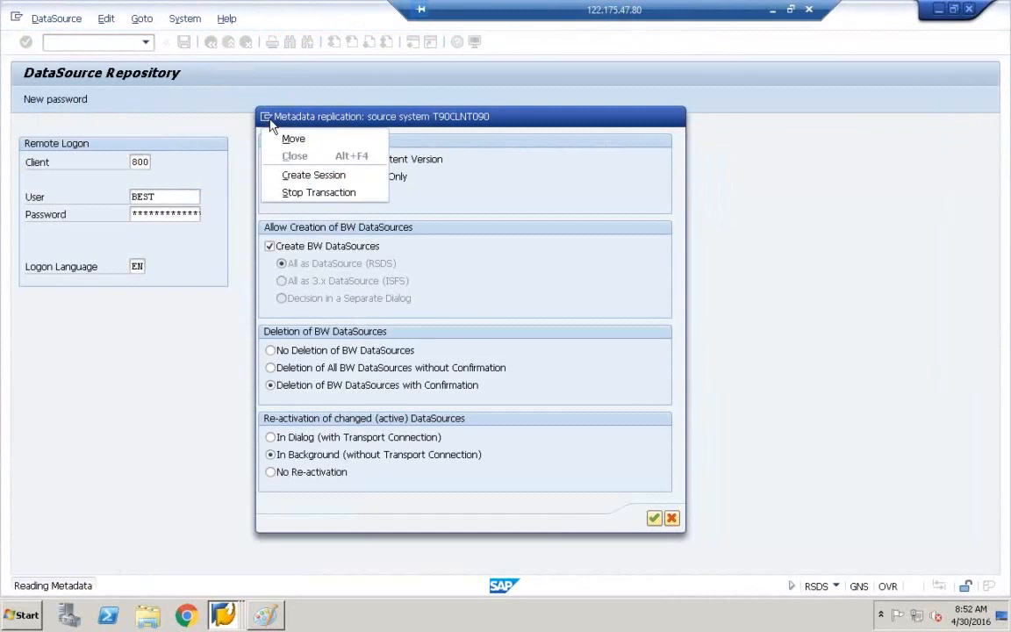
click(311, 191)
End the hung DataSource Repository task in Task Manager.
mouse_move(223, 614)
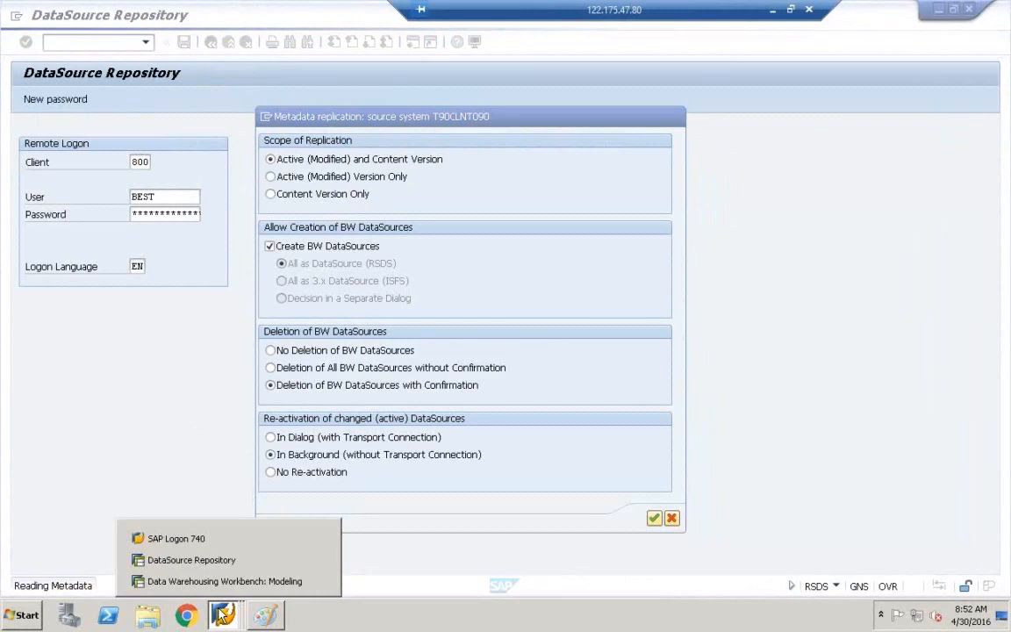
right_click(372, 615)
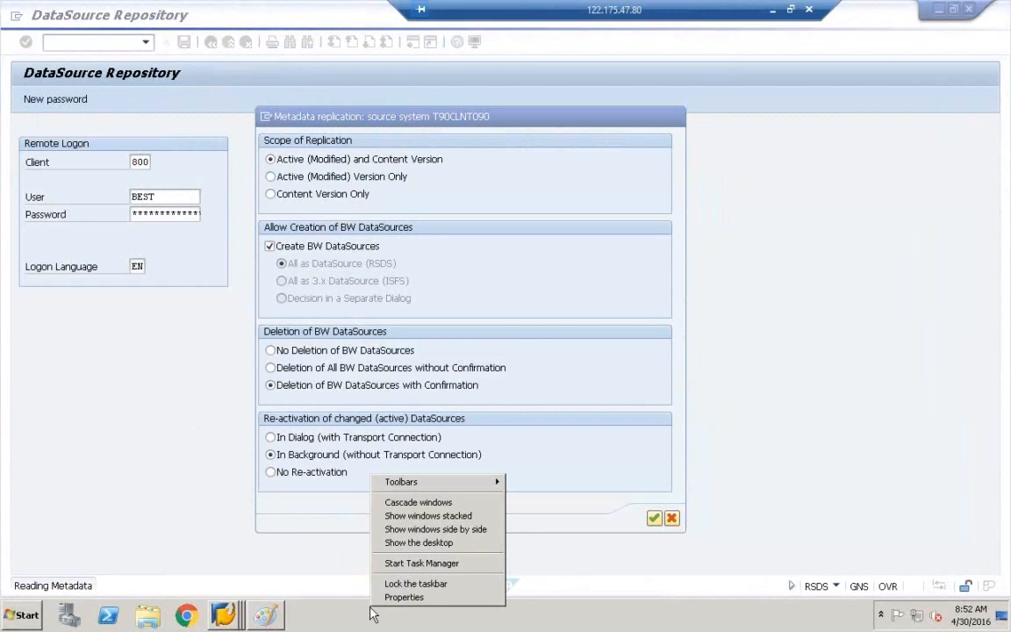
click(421, 562)
click(422, 269)
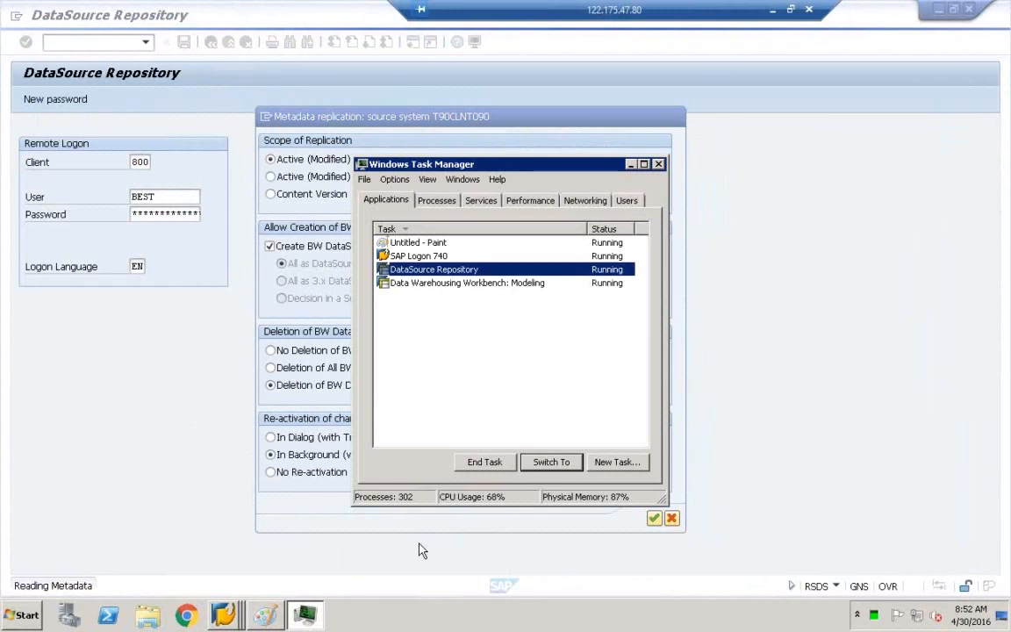
ctrl+click(416, 284)
click(485, 462)
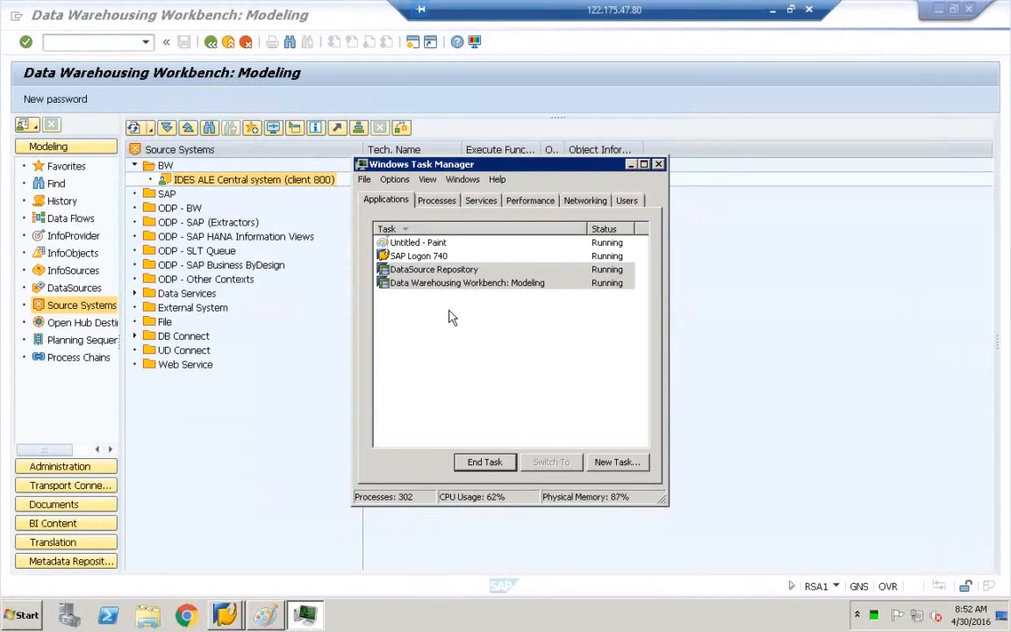
click(659, 165)
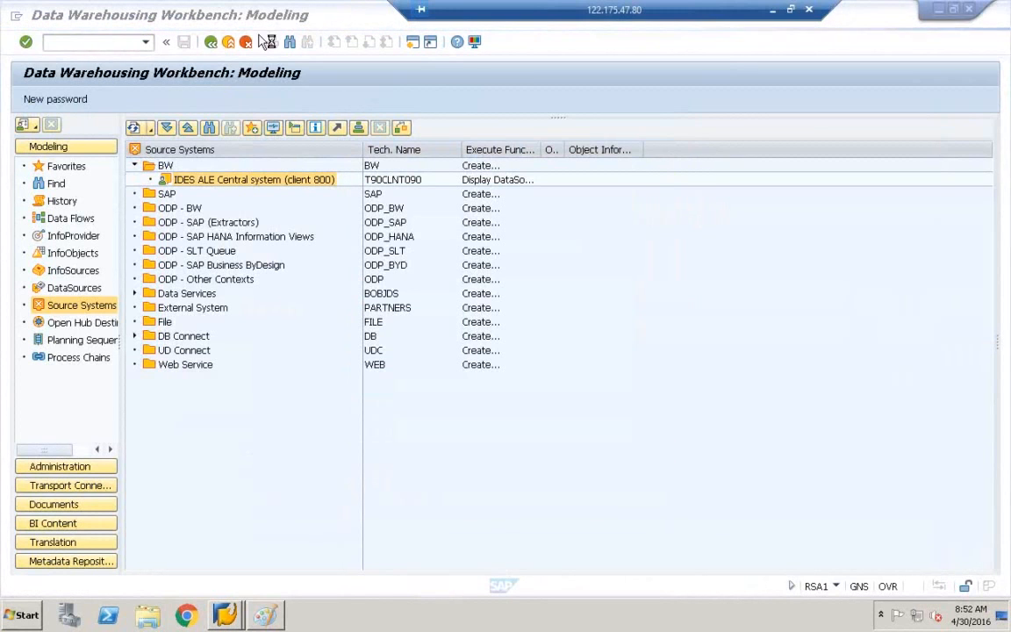
Reopen Task Manager and end the Data Warehousing Workbench task.
right_click(344, 605)
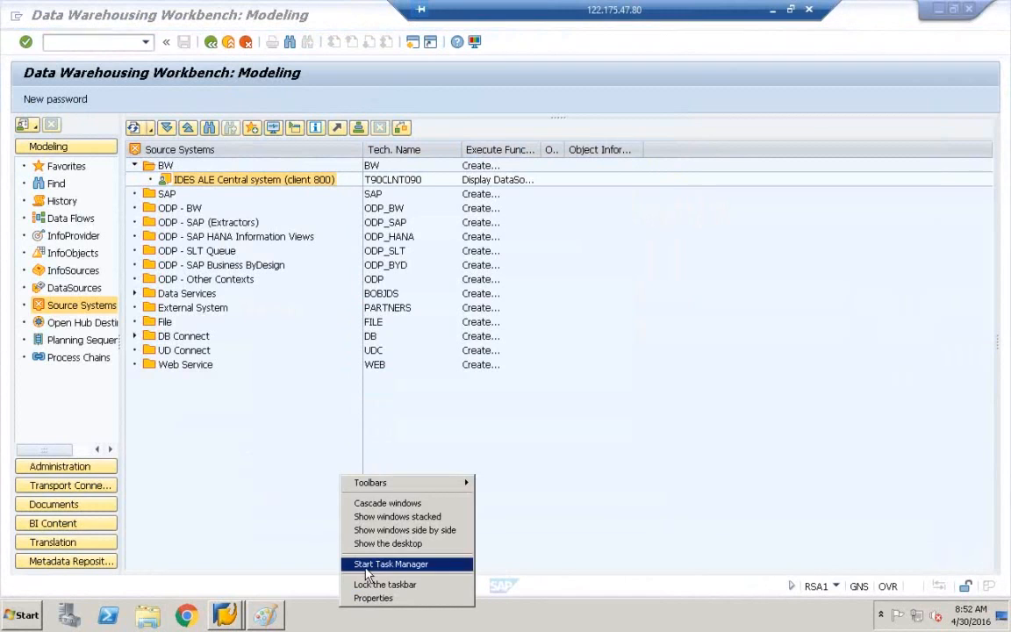
click(367, 569)
click(434, 272)
click(483, 463)
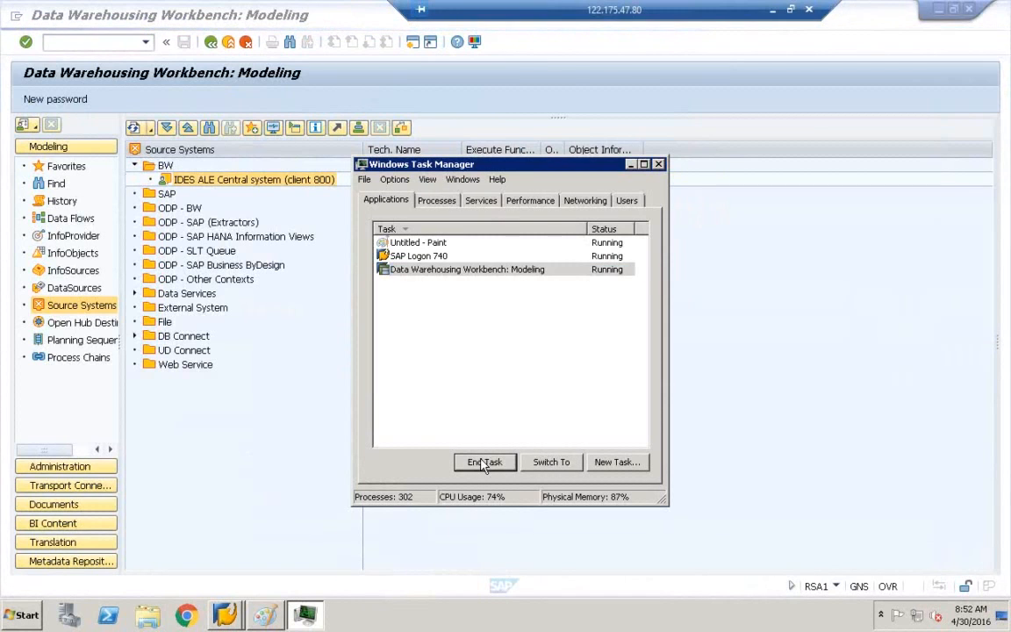
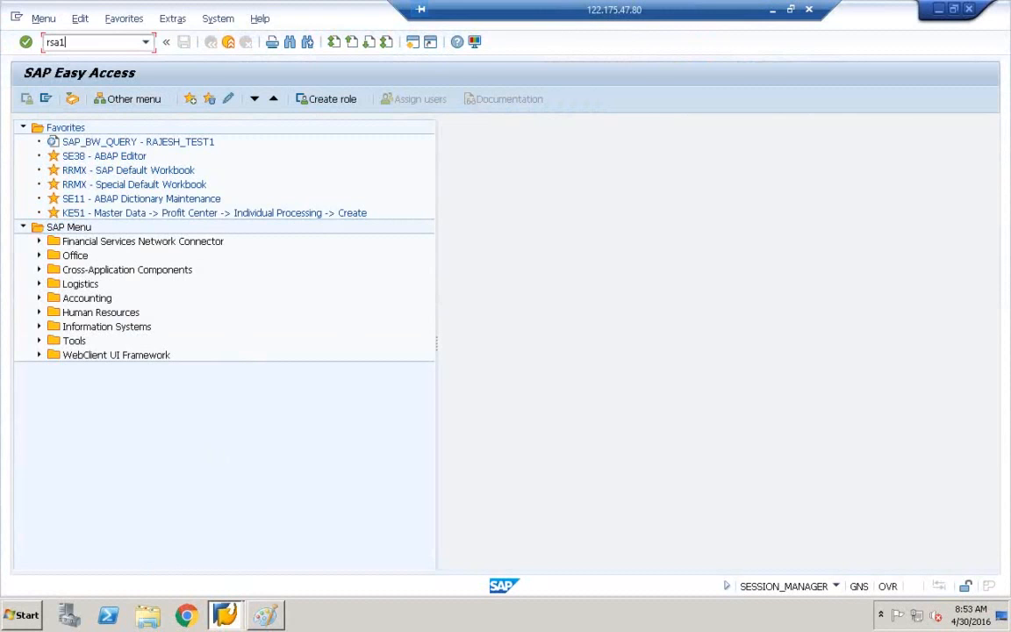
Run RSA1 and open the DataSources tree of source system T90CLNT090 IDES ALE Central system.
key(Return)
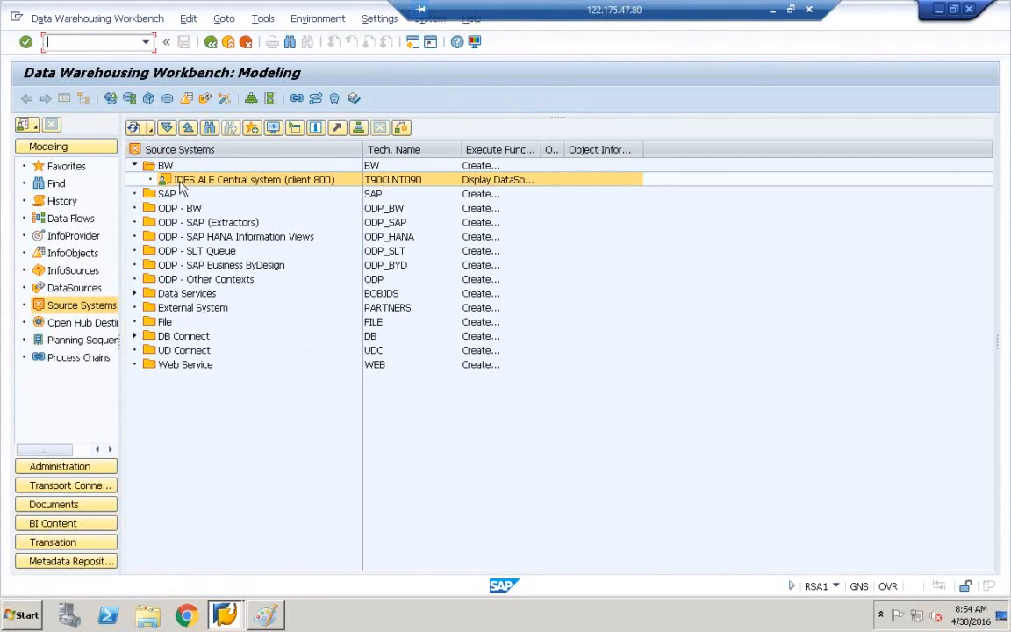
click(185, 184)
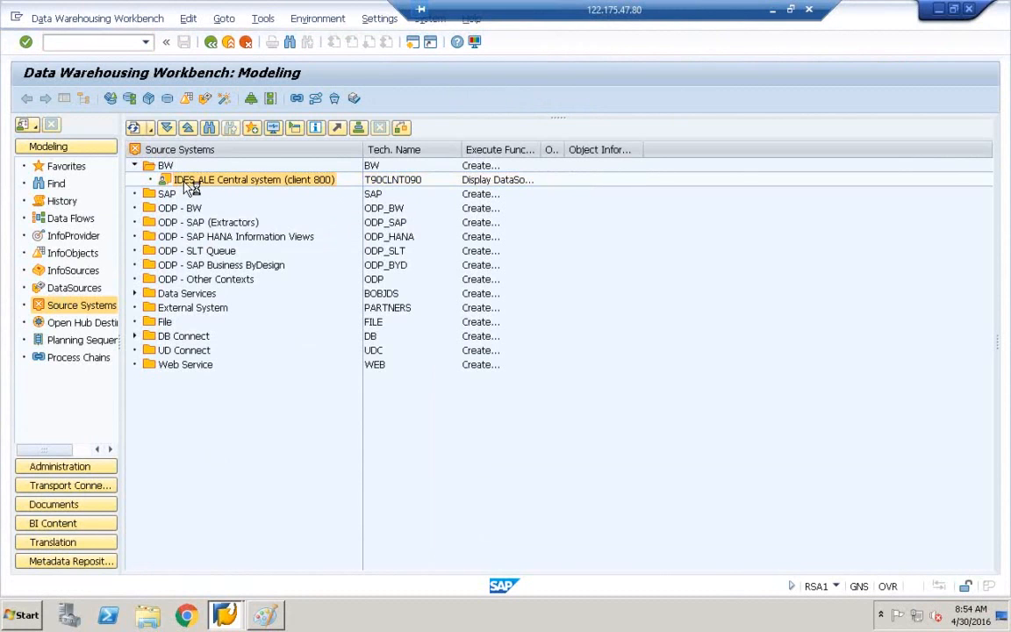
double_click(188, 184)
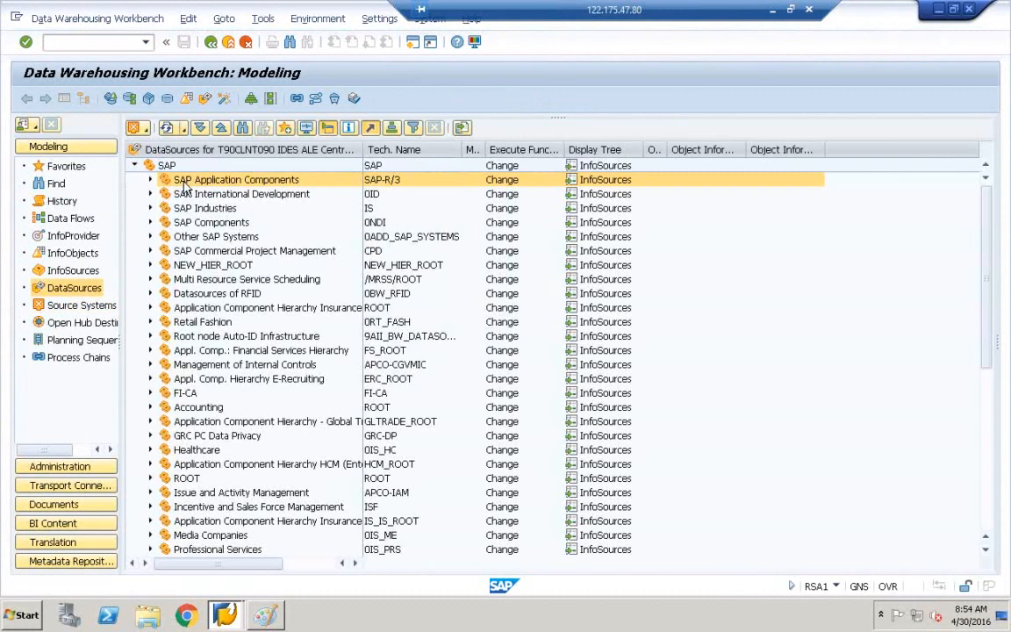
Widen the tree column and expand SAP Application Components and then Controlling.
double_click(359, 149)
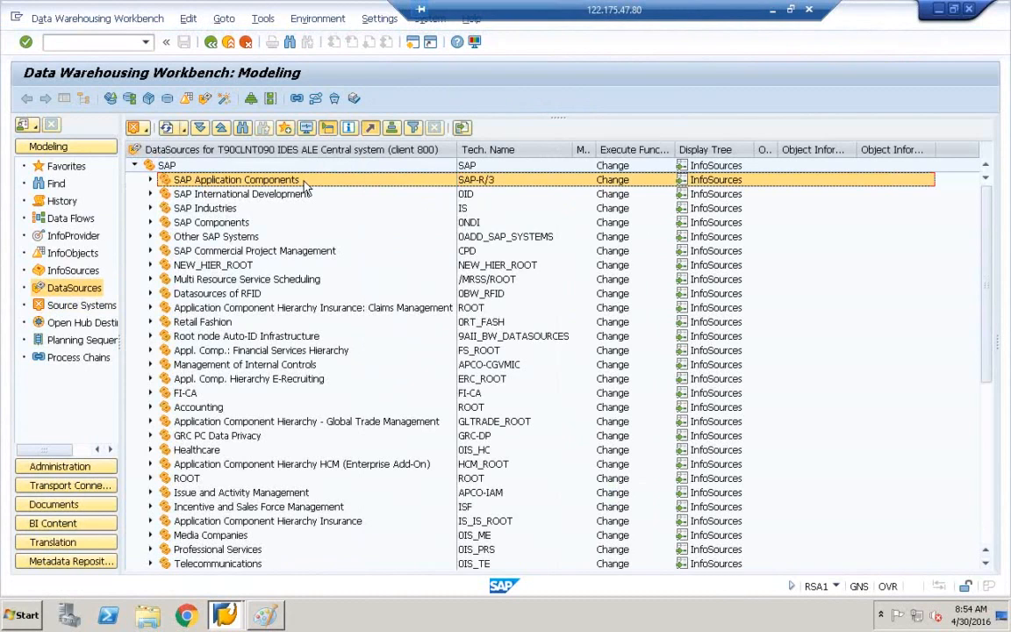
click(199, 180)
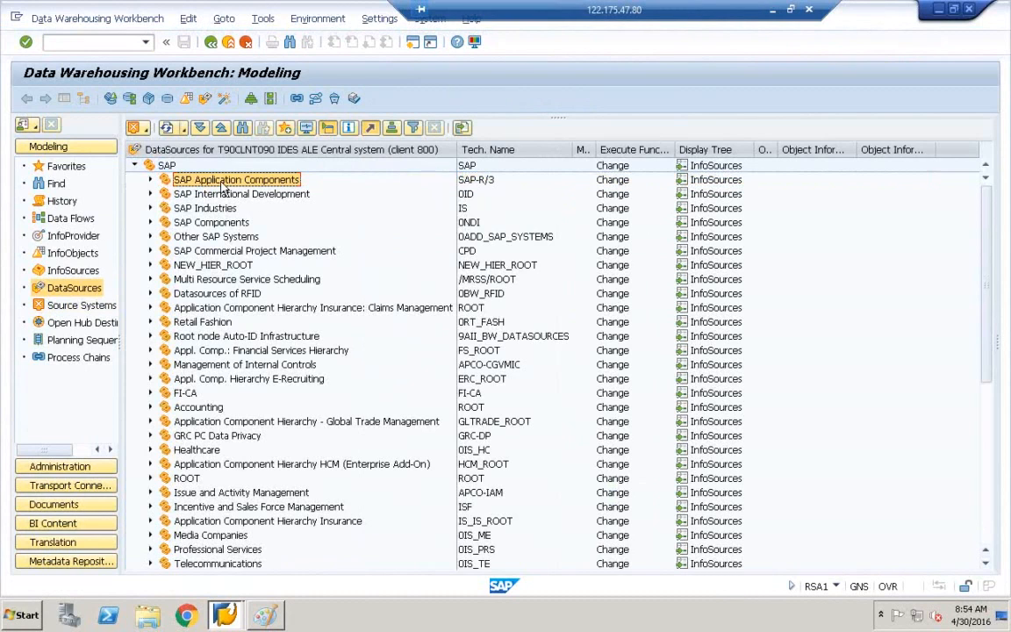
click(150, 179)
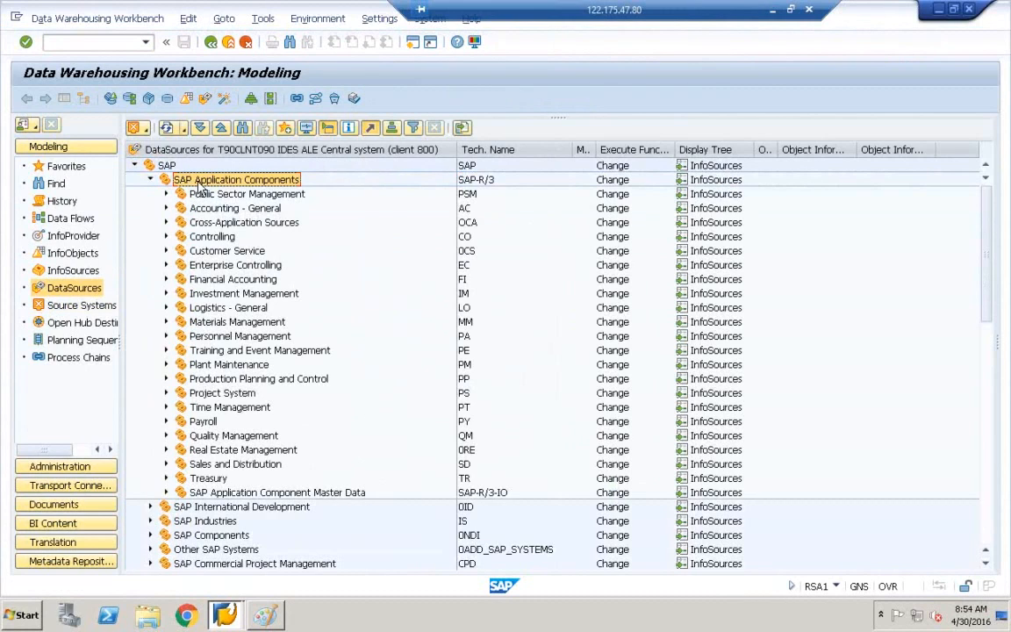
click(184, 236)
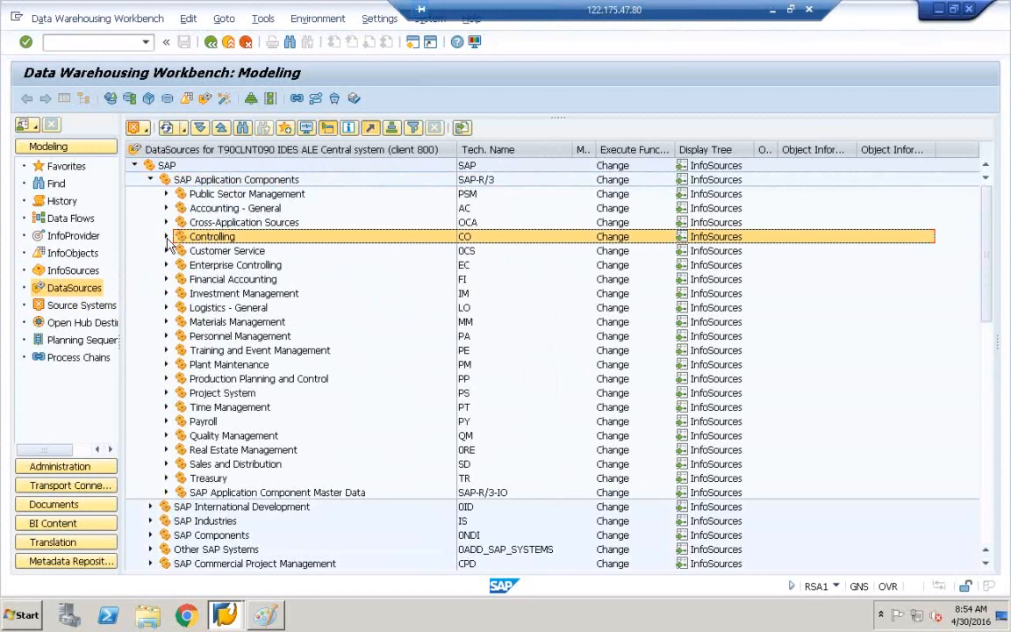
click(166, 236)
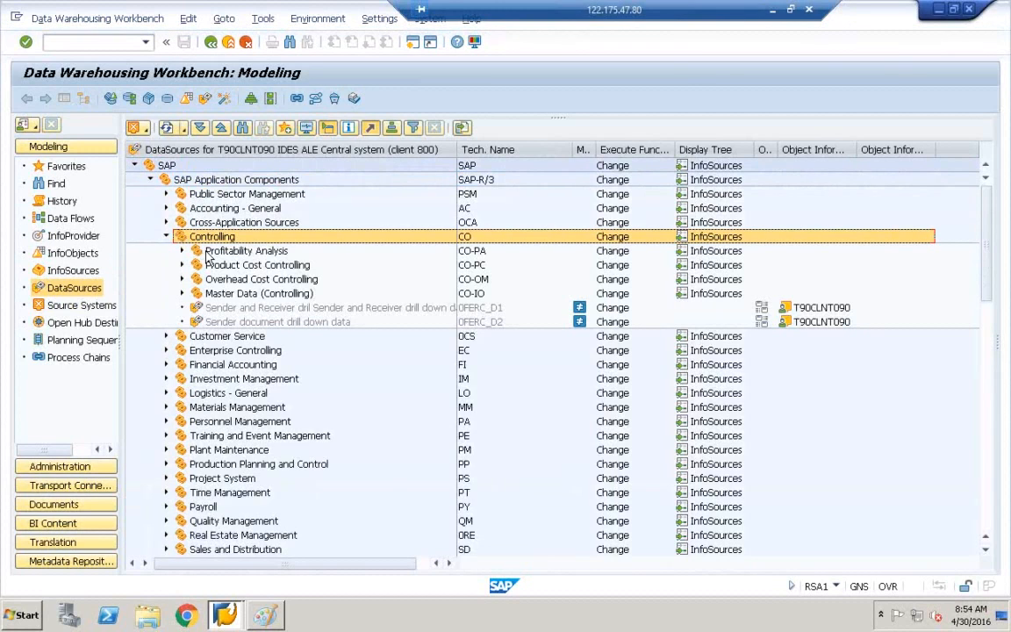
Expand Profitability Analysis (CO-PA) to list its DataSources and bring up its context menu.
click(209, 252)
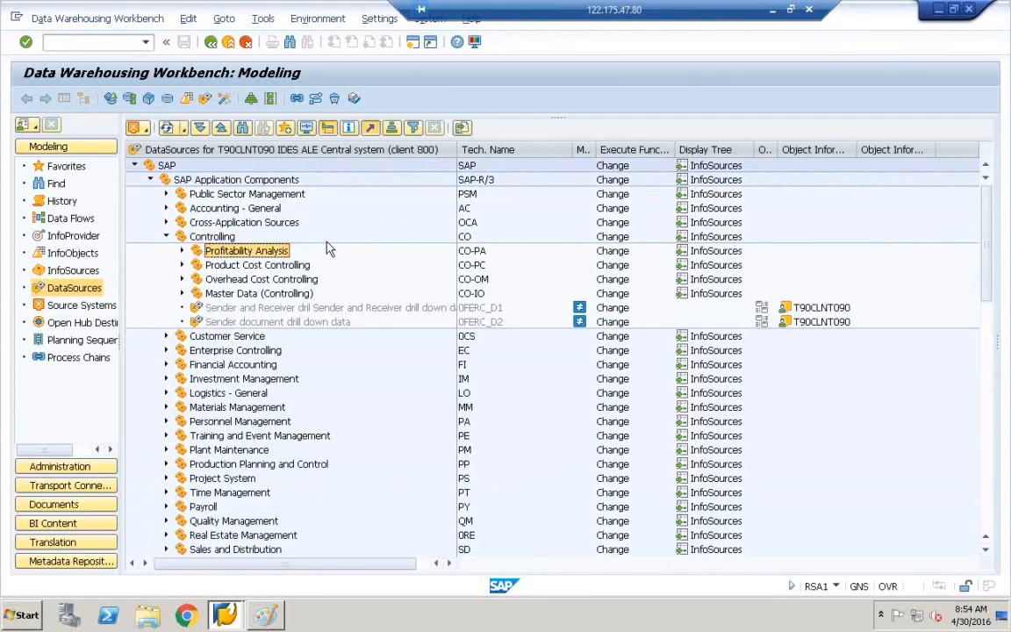
click(472, 251)
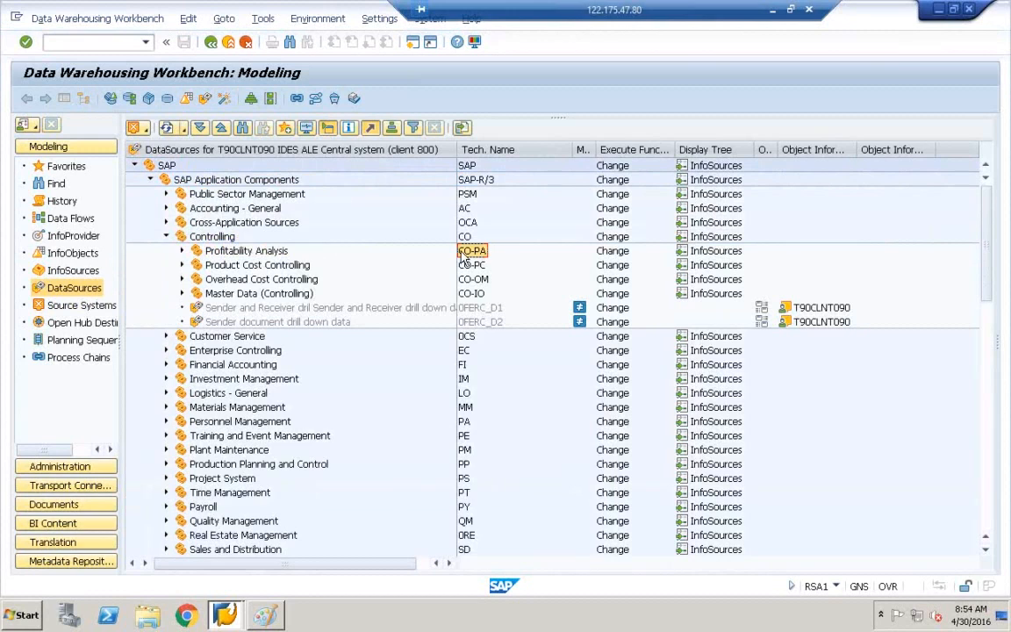
click(222, 252)
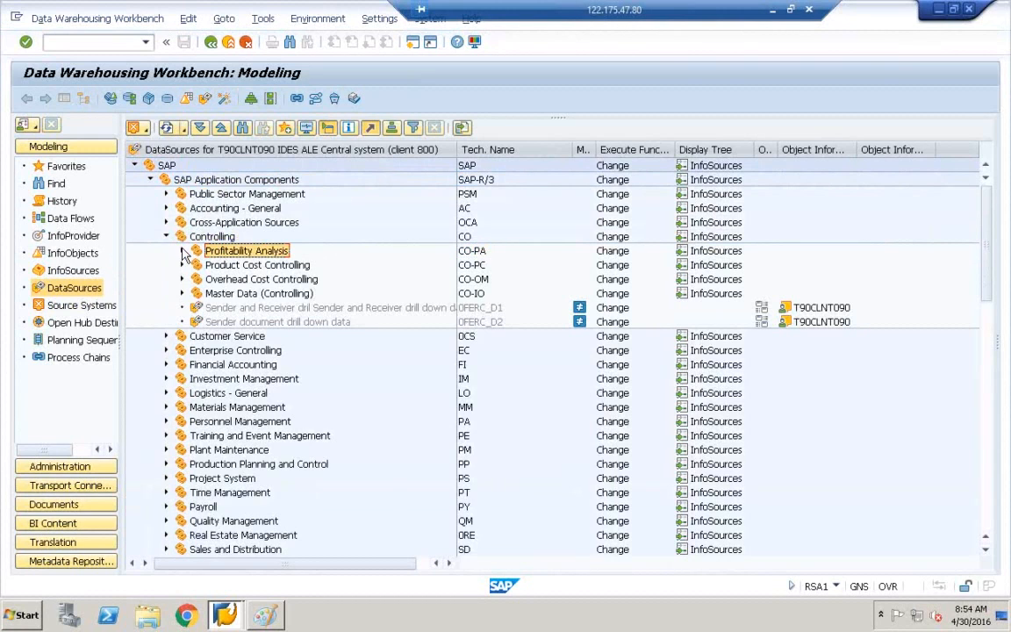
click(182, 252)
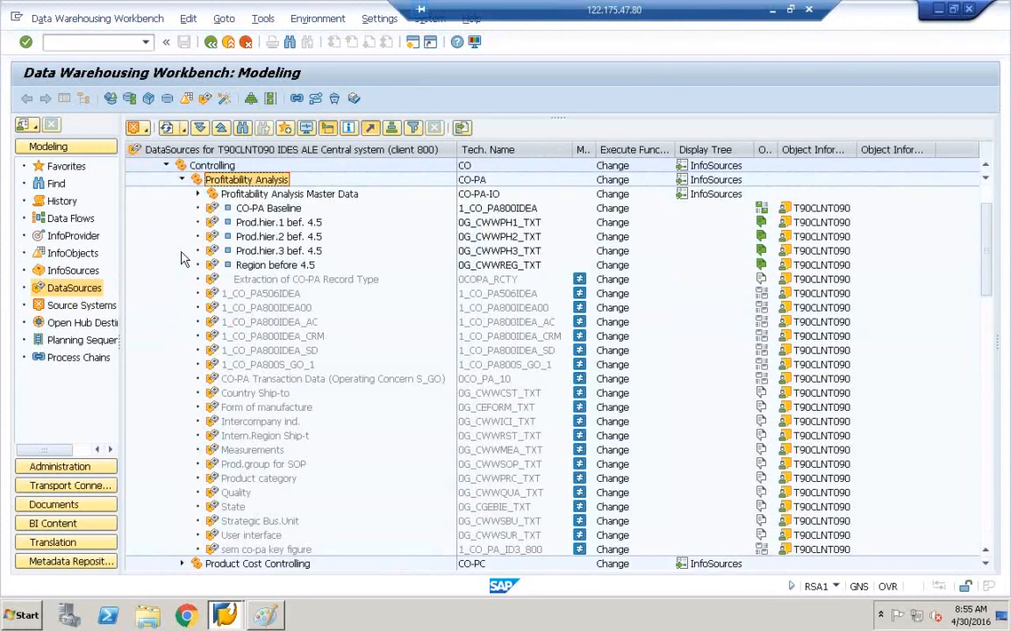
right_click(236, 182)
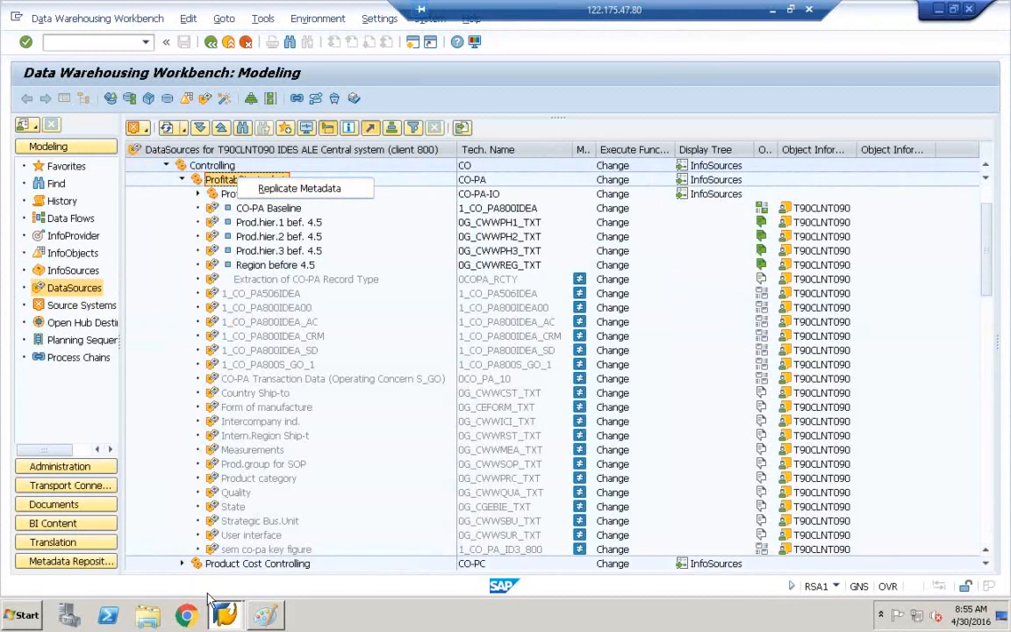
Open a new SAP session from the Data Warehousing Workbench window.
click(225, 614)
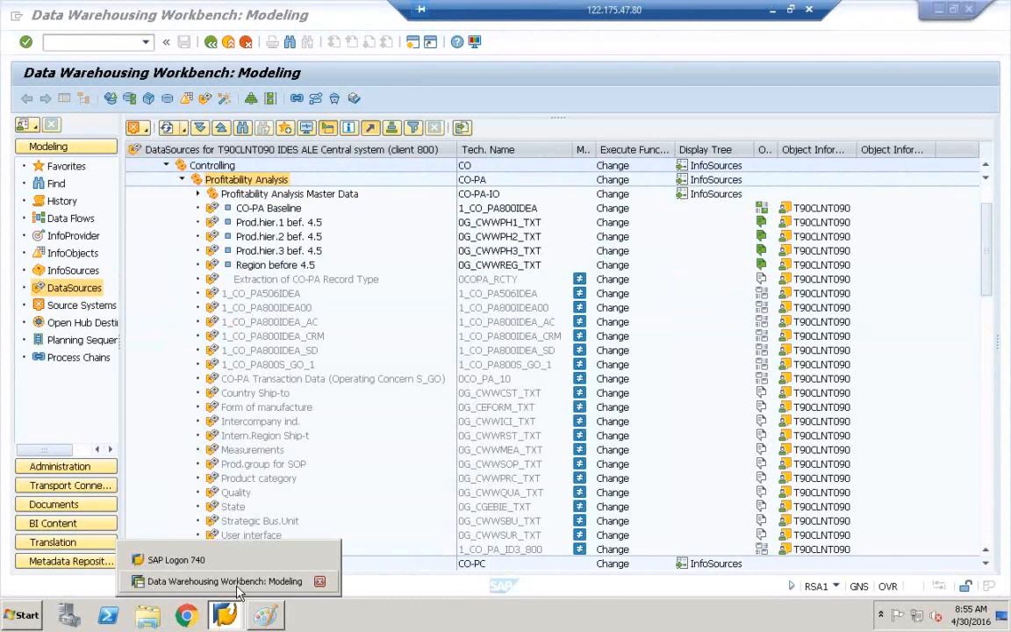
click(237, 585)
click(18, 18)
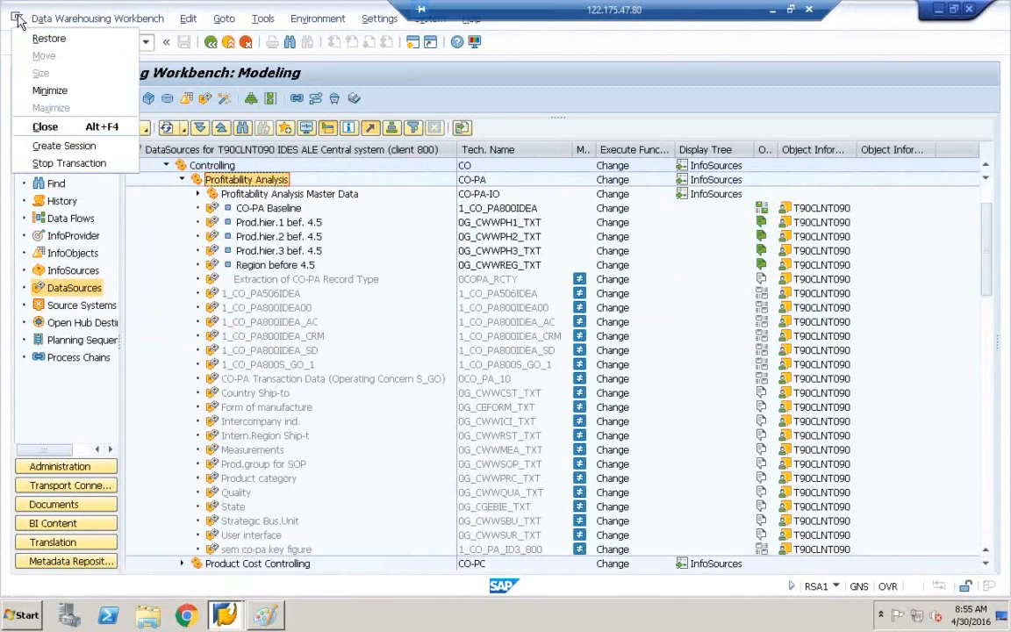
click(57, 149)
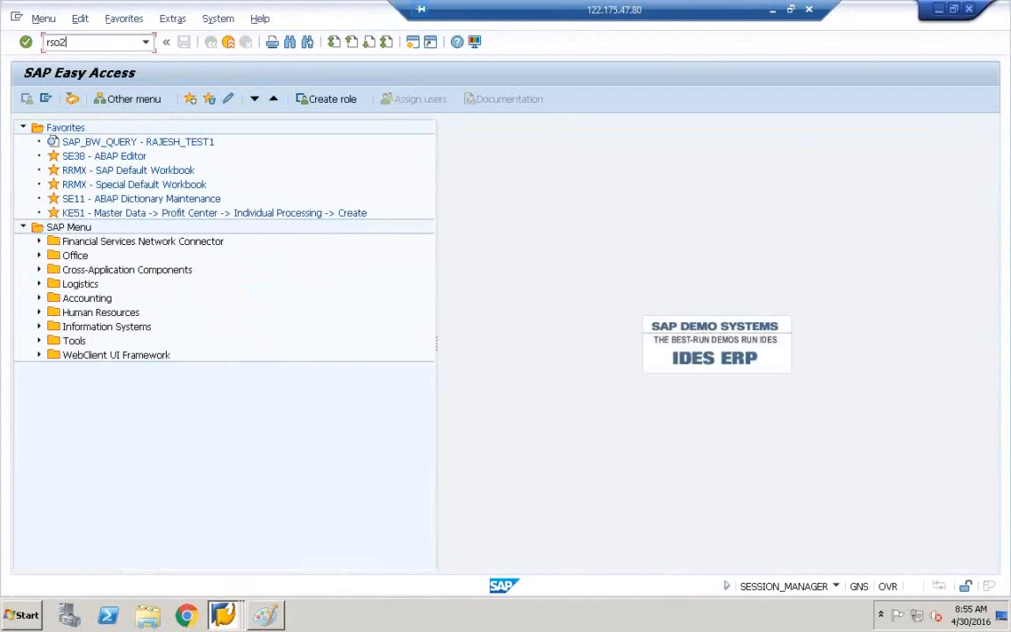
Run RSO2 and display generic DataSource ZCE1COPATABLE_DS chosen from the history.
key(Return)
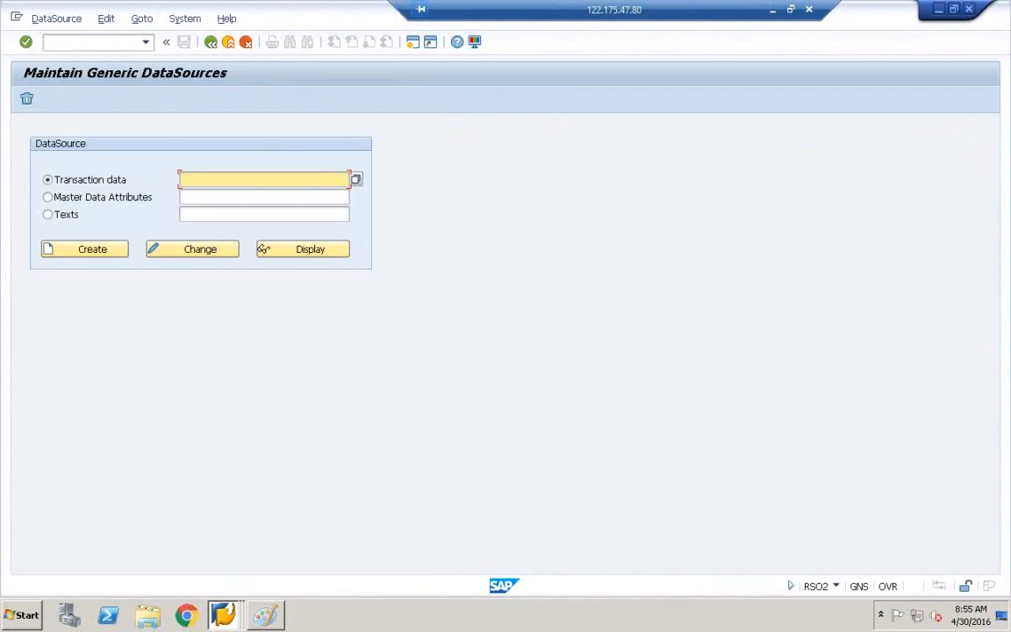
click(185, 181)
click(195, 193)
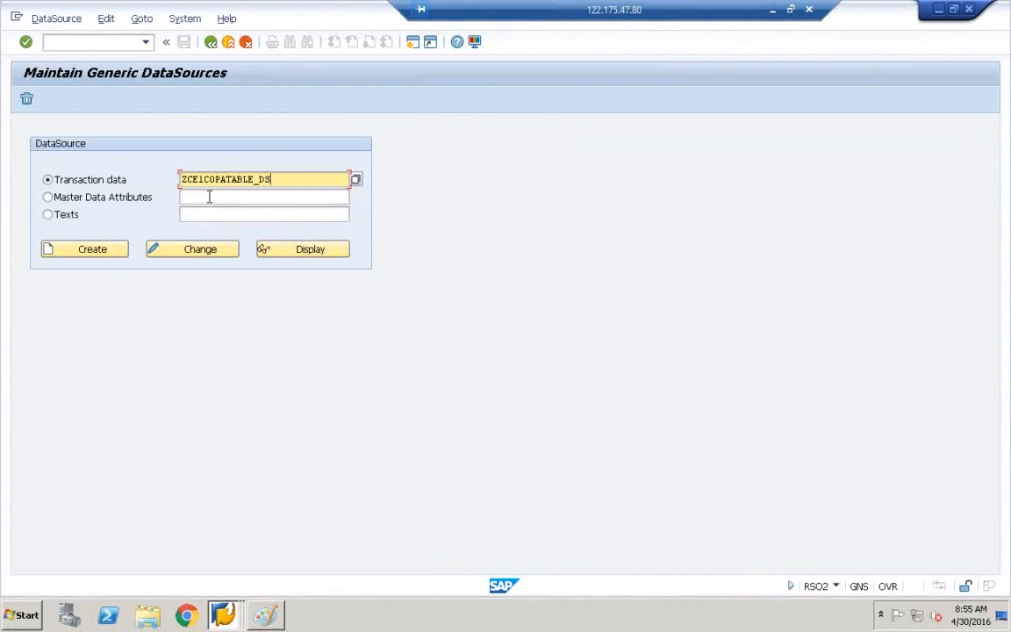
click(314, 253)
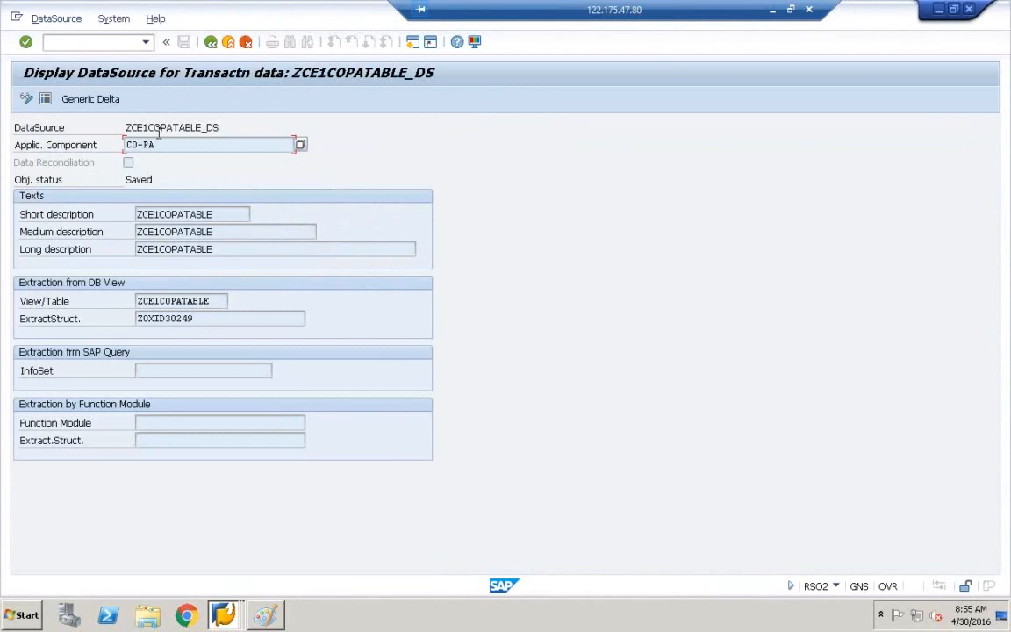
Highlight the DataSource name ZCE1COPATABLE_DS and its CO-PA application component.
drag(228, 124, 101, 123)
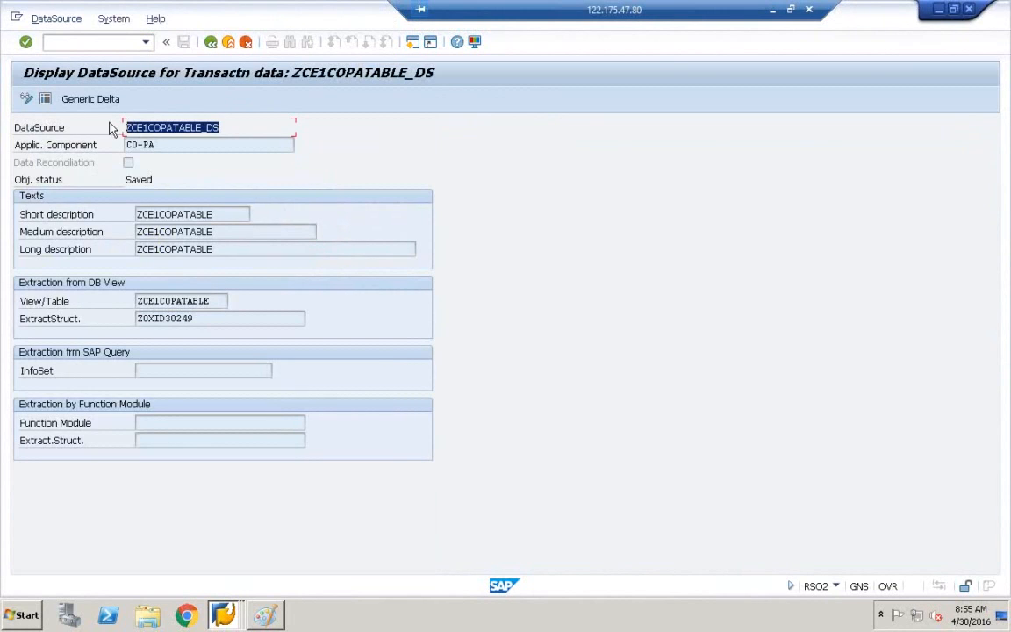
click(129, 148)
double_click(129, 148)
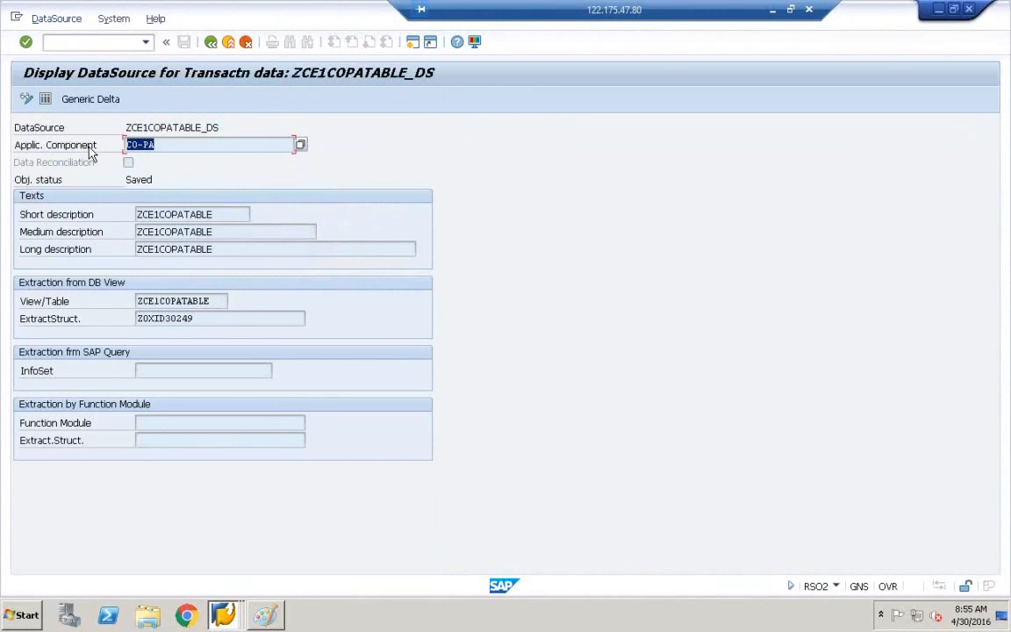
click(230, 616)
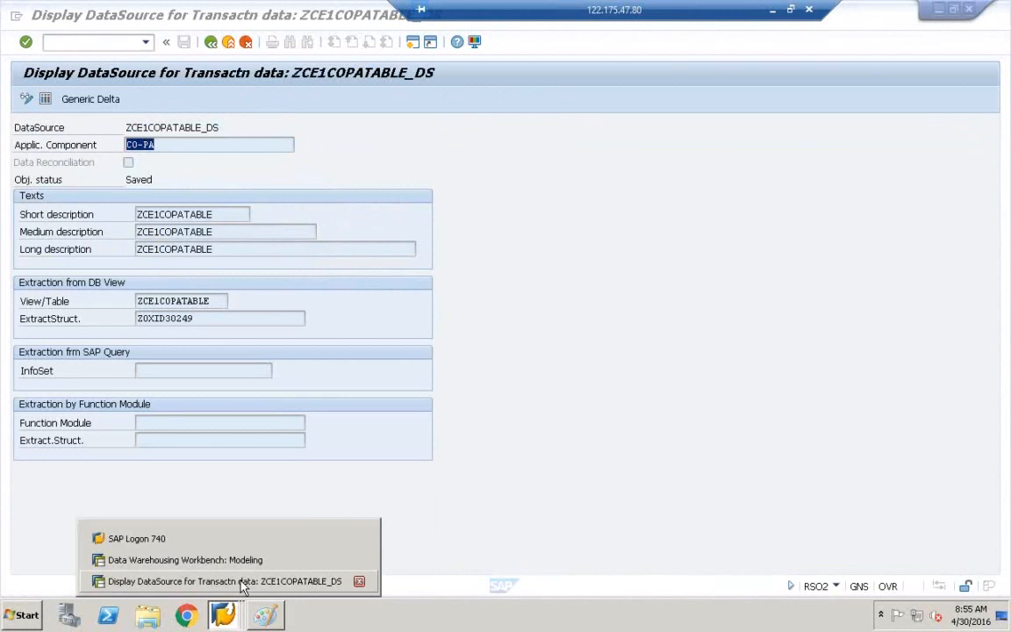
Choose Replicate Metadata on the Profitability Analysis (CO-PA) node in the Workbench tree.
click(246, 567)
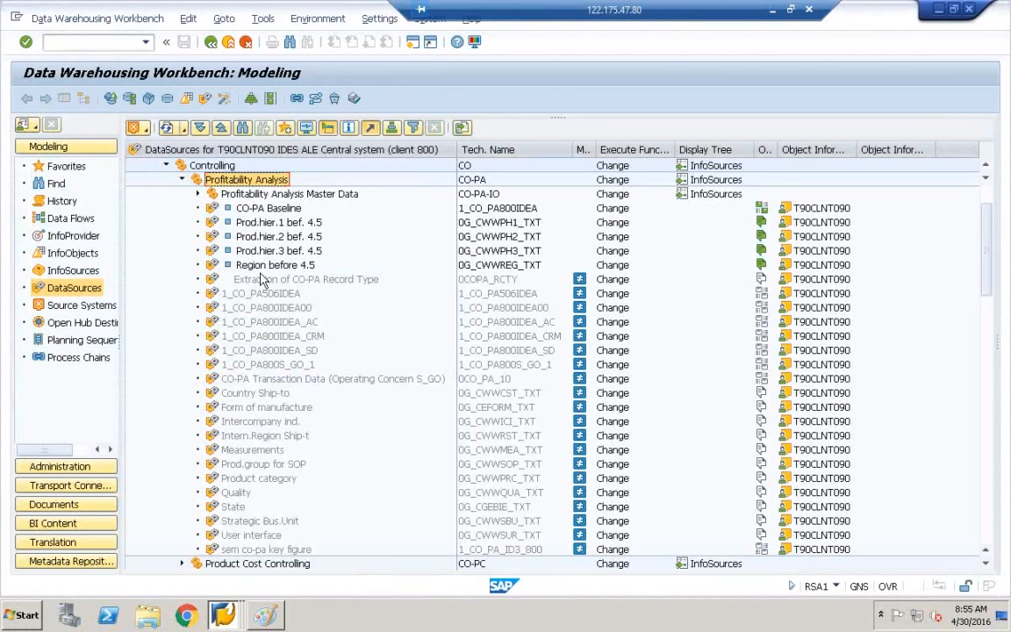
click(474, 180)
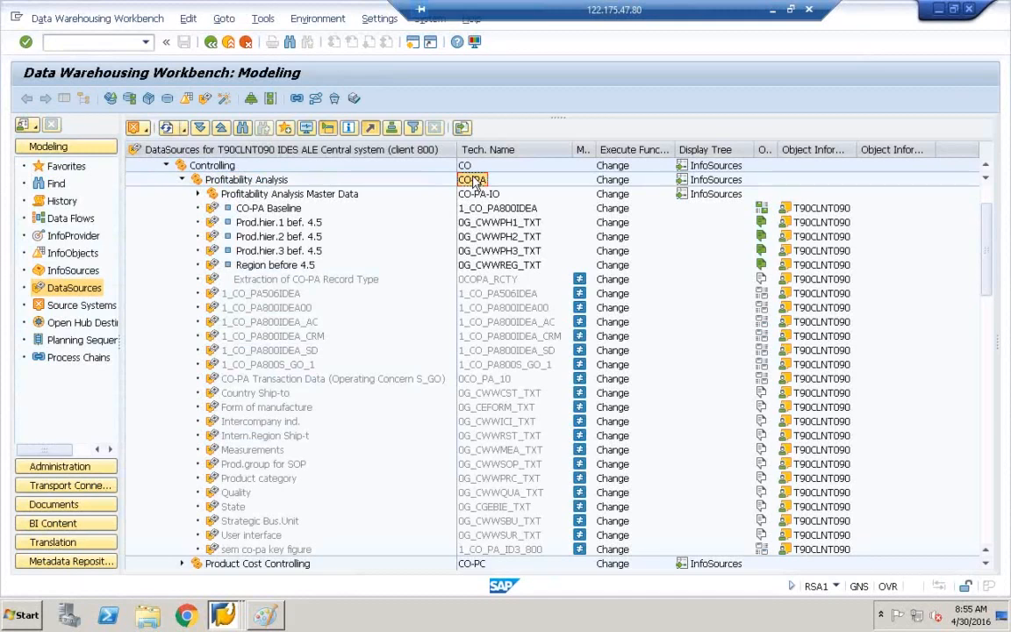
click(250, 182)
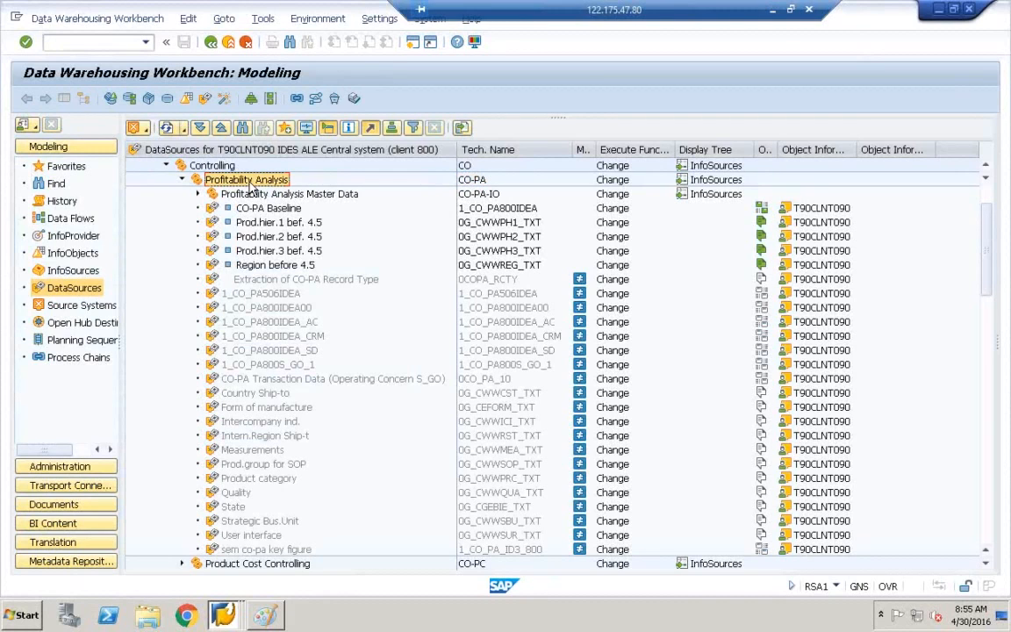
right_click(251, 186)
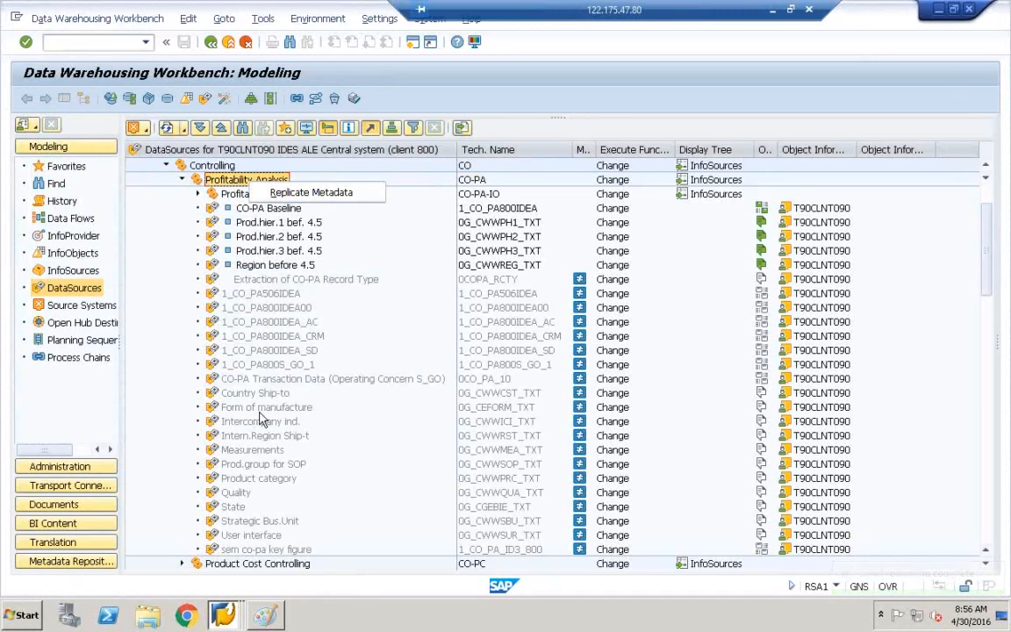
click(289, 199)
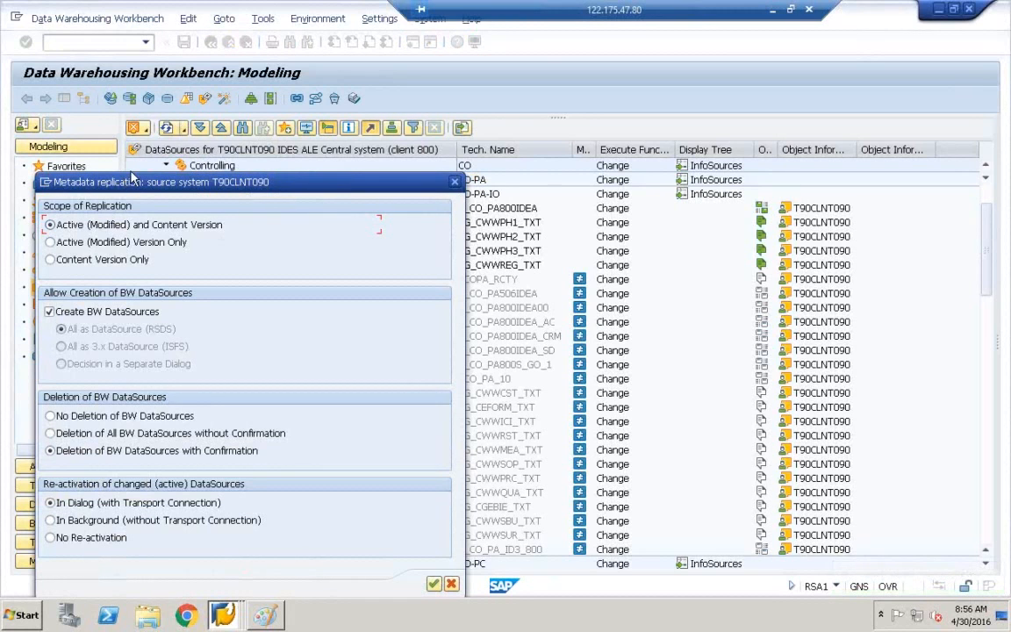
Confirm replication keeping the default scope, creation, deletion and re-activation options.
drag(112, 180, 180, 66)
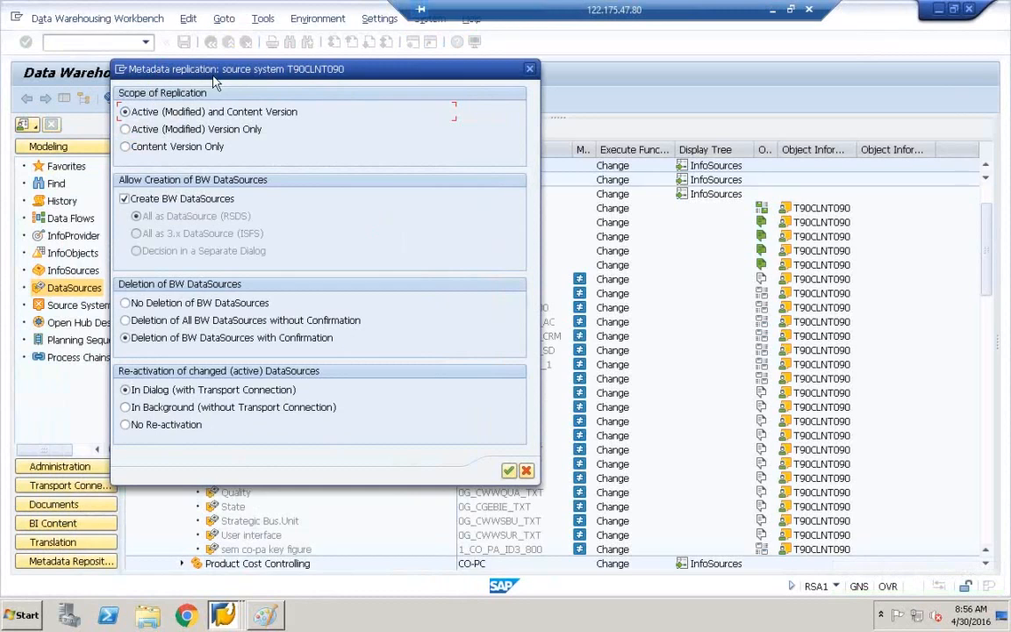
click(509, 472)
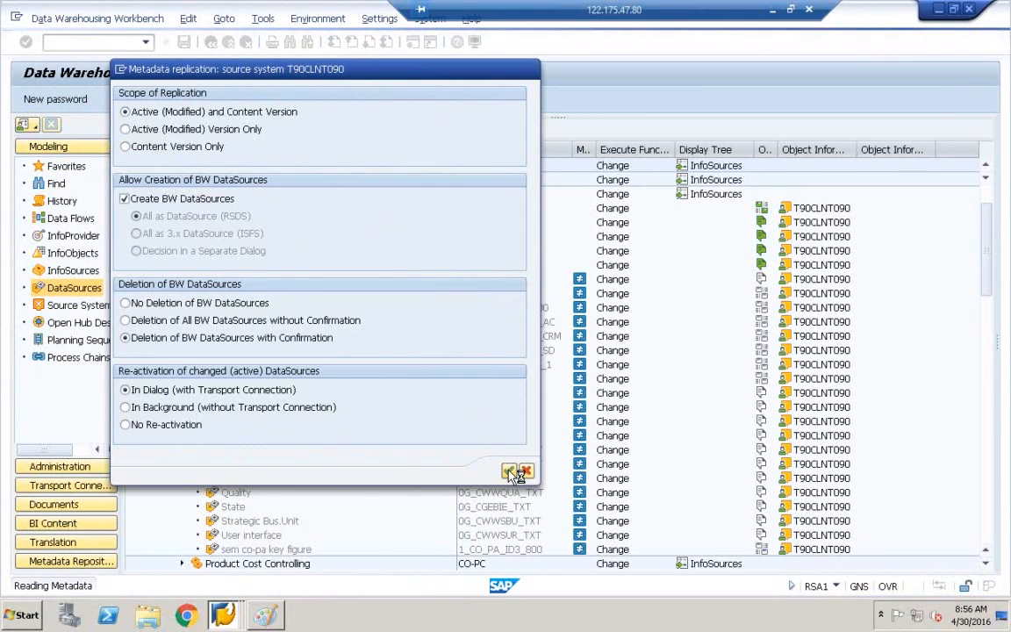
In the Paint diagram, circle the ECC DS and RFC and draw an arc to the BW DS.
click(269, 617)
mouse_move(226, 295)
mouse_down()
mouse_move(224, 279)
mouse_move(252, 301)
mouse_move(229, 301)
mouse_up()
mouse_move(213, 262)
mouse_down()
mouse_move(219, 235)
mouse_move(323, 192)
mouse_move(470, 176)
mouse_move(608, 263)
mouse_up()
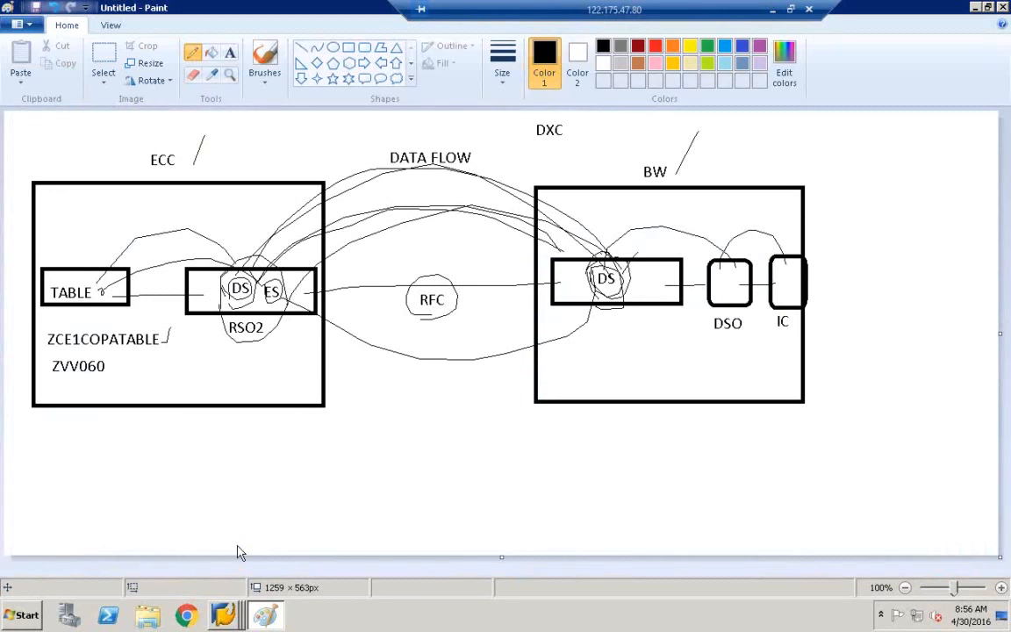
mouse_move(413, 315)
mouse_down()
mouse_move(403, 279)
mouse_move(435, 258)
mouse_move(462, 299)
mouse_move(458, 270)
mouse_move(429, 328)
mouse_move(413, 321)
mouse_move(404, 288)
mouse_move(438, 251)
mouse_up()
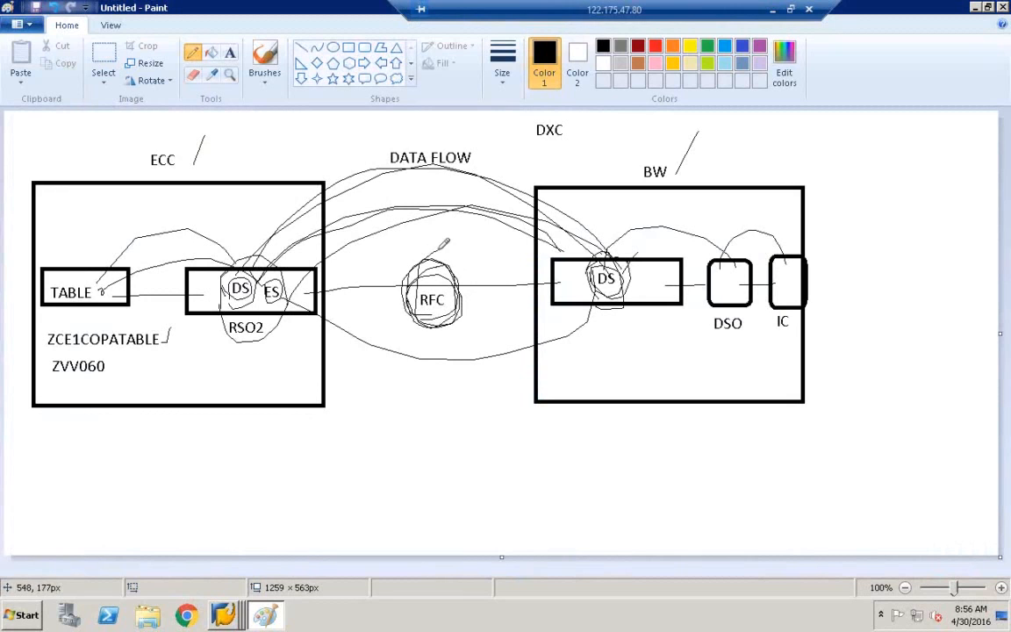
click(224, 617)
Bring the Data Warehousing Workbench with the running T90CLNT090 replication back to the front.
click(224, 581)
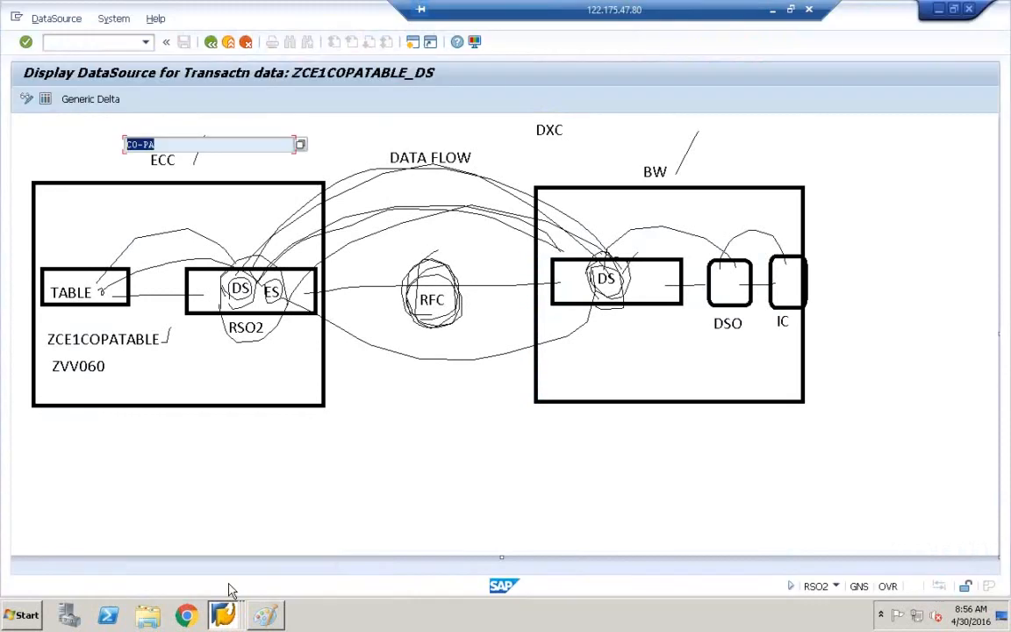
click(224, 617)
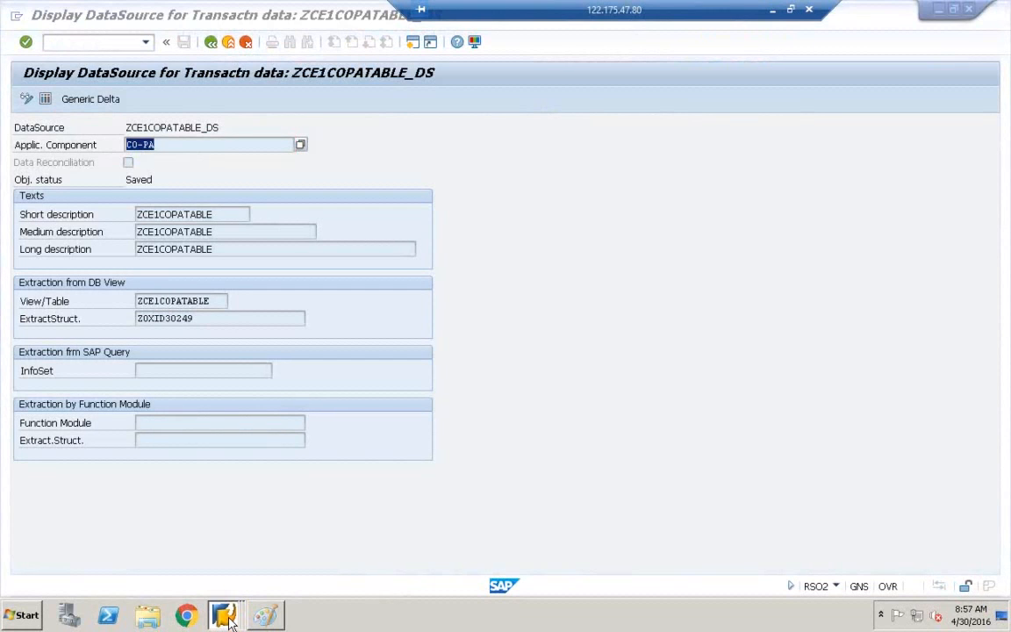
click(229, 560)
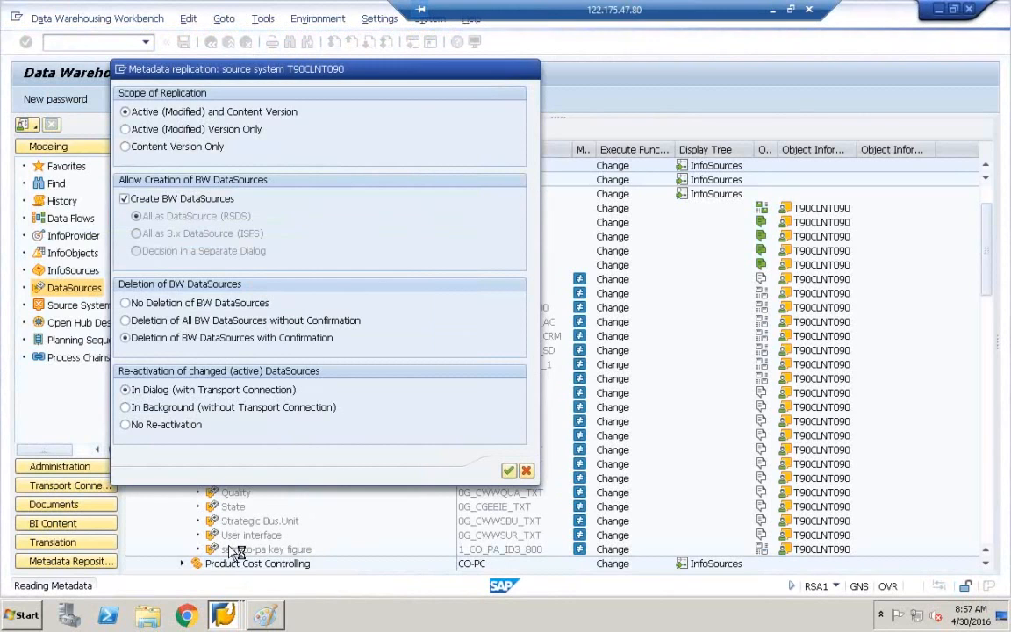
In Paint, draw a line from the BW DS running down-left out of the BW box.
click(265, 615)
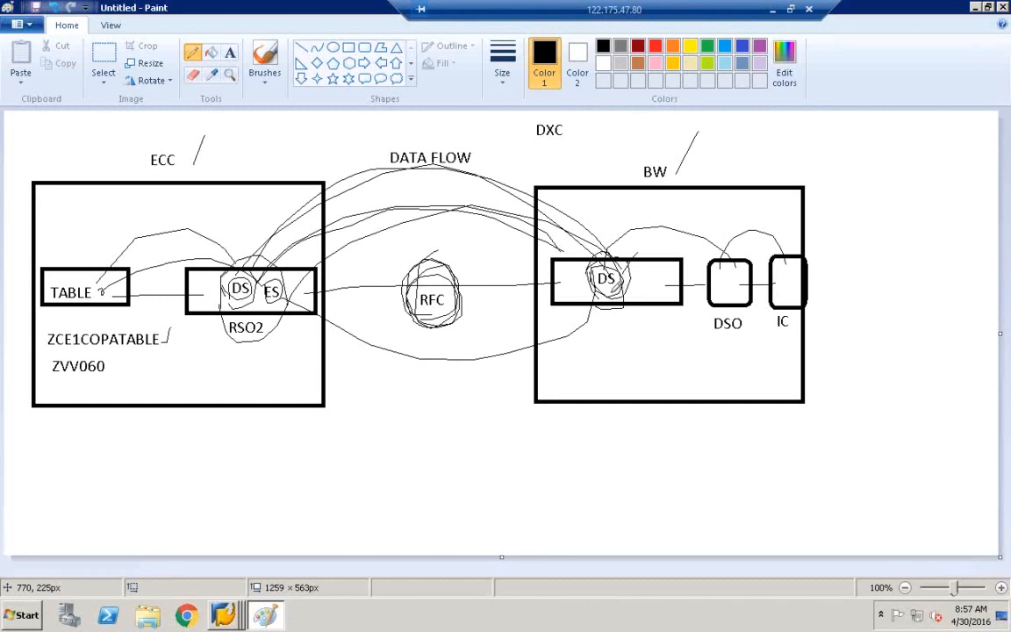
mouse_move(597, 303)
mouse_down()
mouse_move(516, 386)
mouse_move(524, 389)
mouse_up()
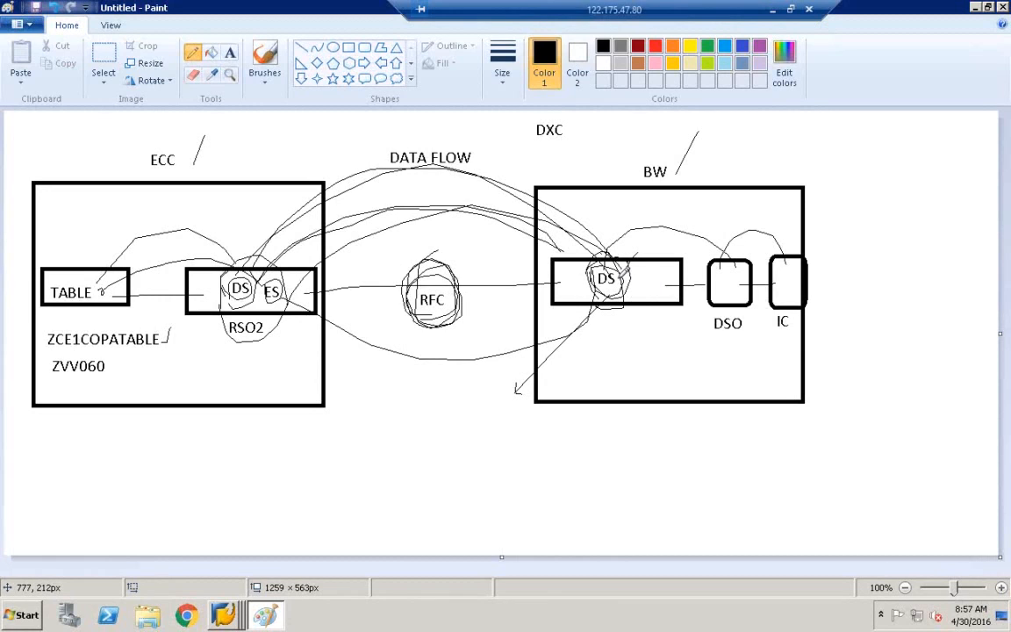
click(235, 616)
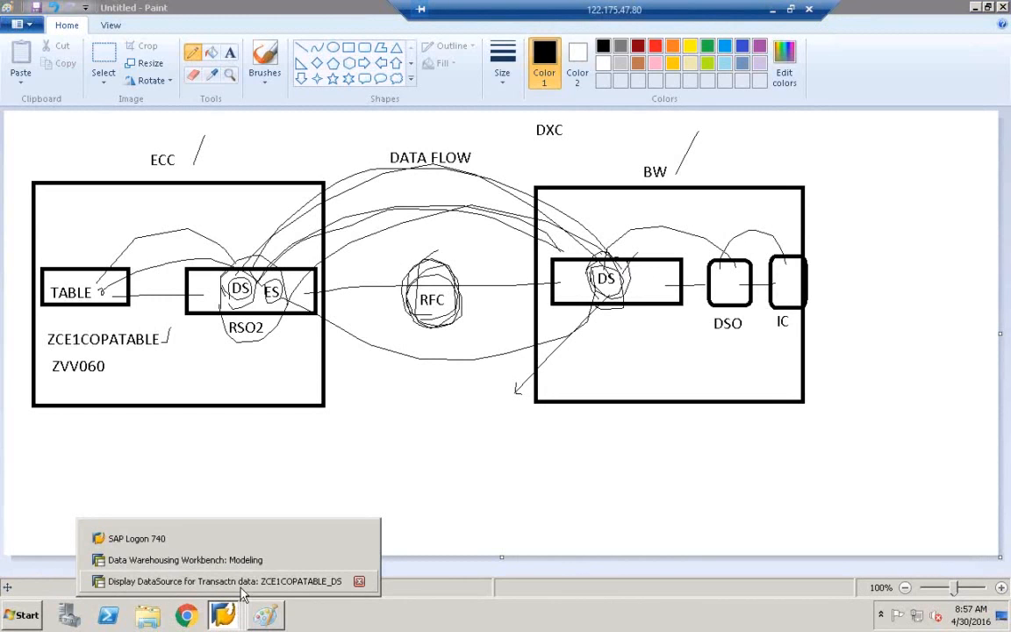
click(250, 581)
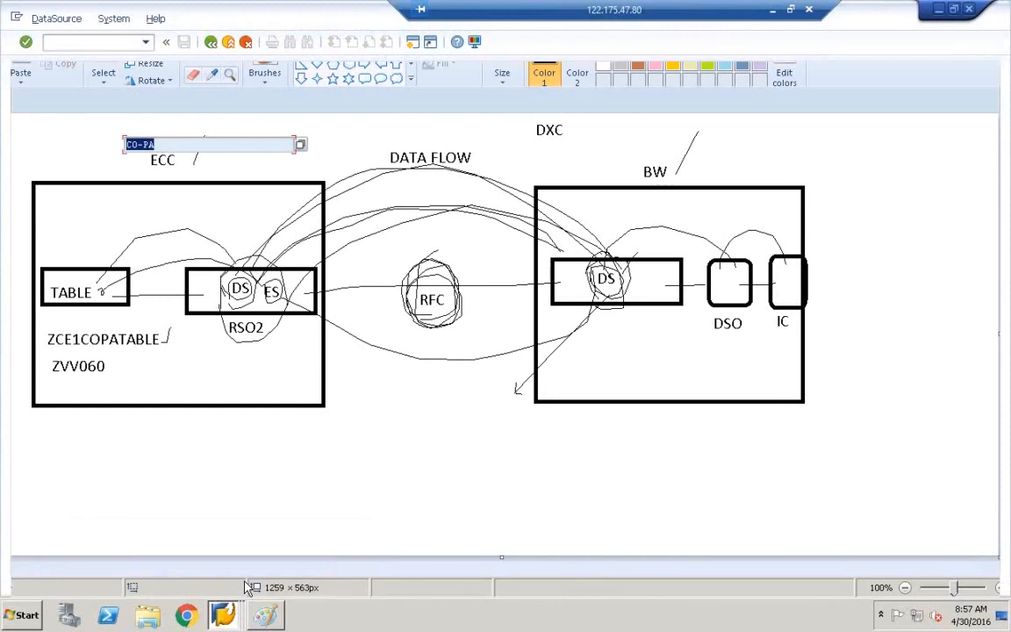
click(223, 616)
Check the Workbench replication window, then switch to the ZCE1COPATABLE_DS display session.
click(237, 562)
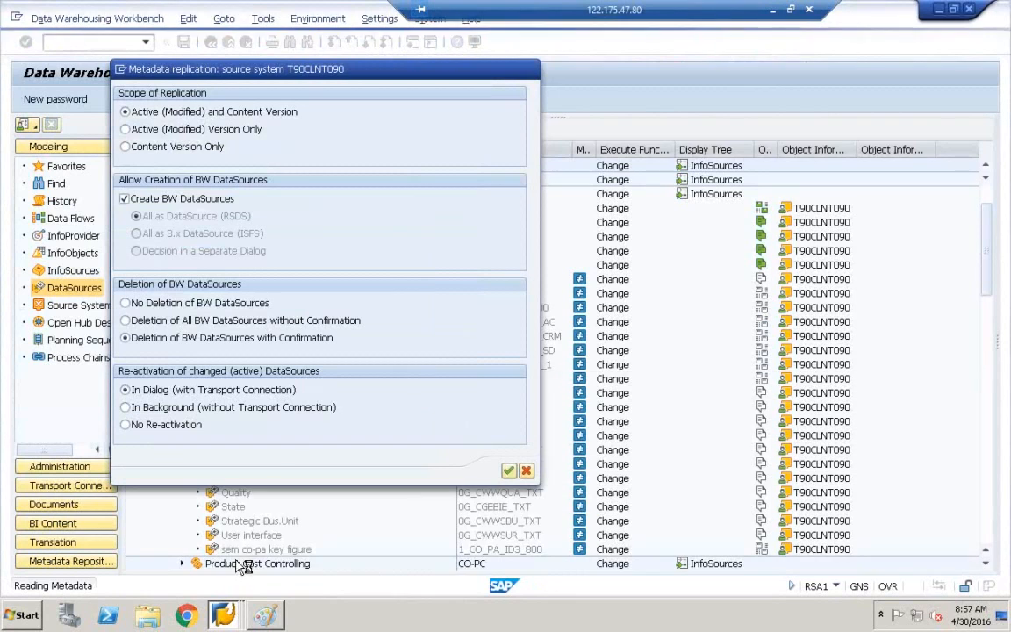
click(127, 70)
click(158, 128)
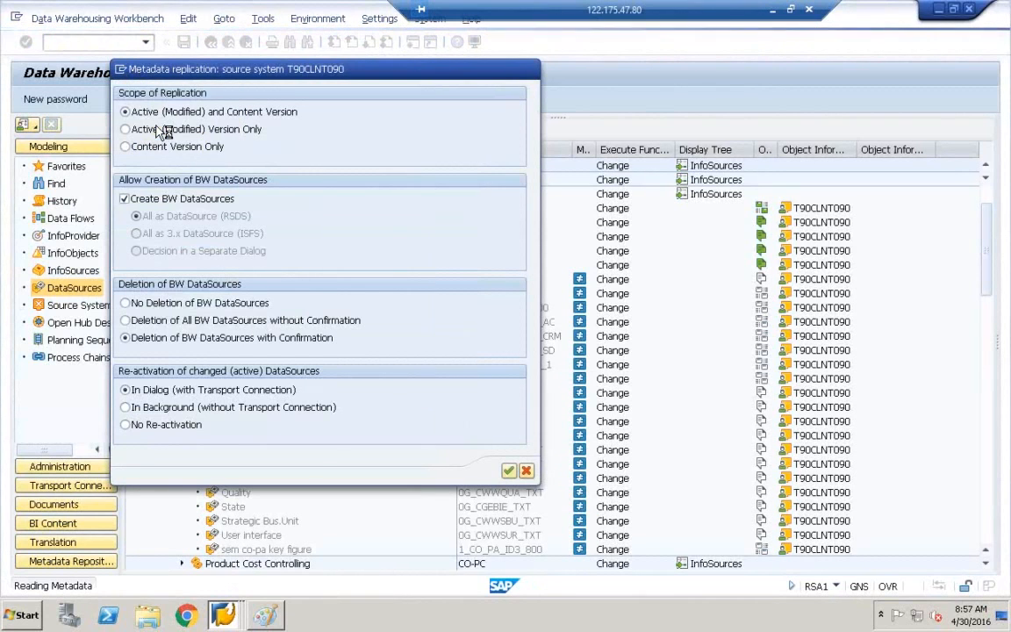
click(226, 617)
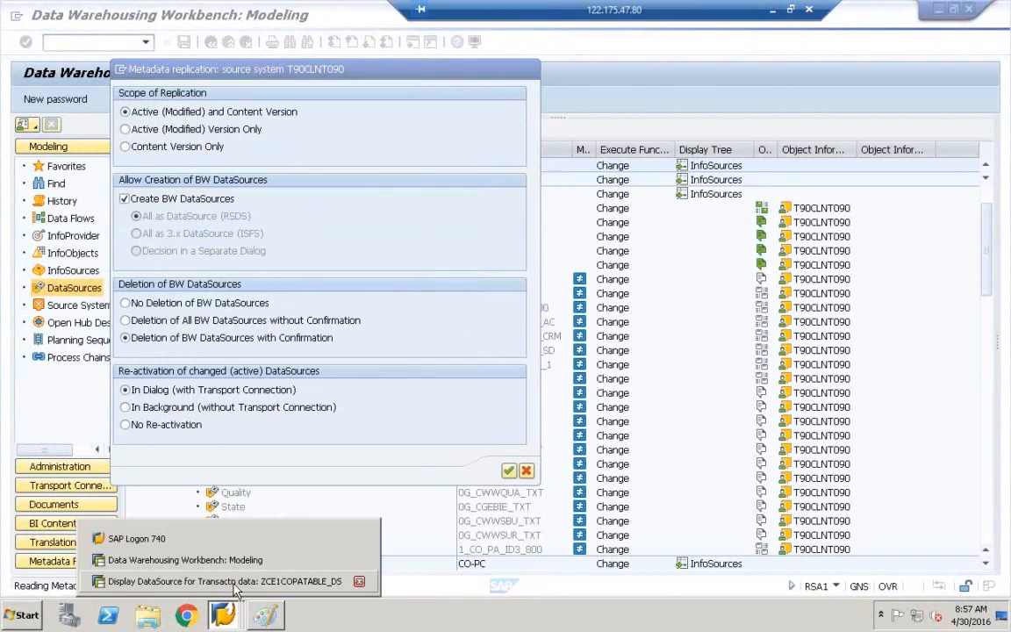
click(228, 582)
Go back three screens to SAP Easy Access and run RSA1 to reopen the DataSources tree.
click(211, 41)
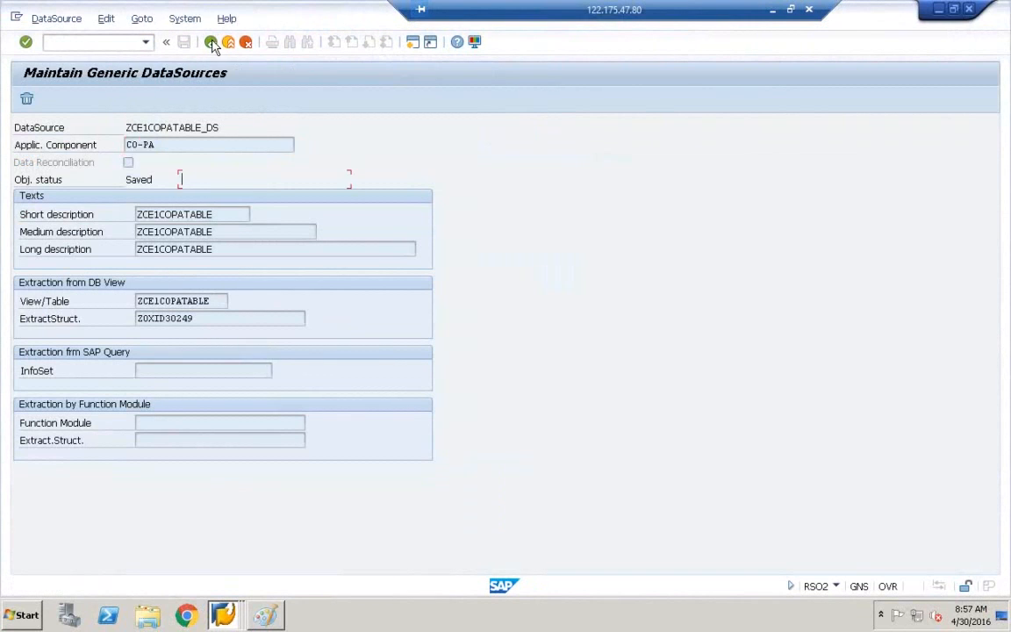
click(210, 41)
click(211, 42)
text(rsa1)
key(Return)
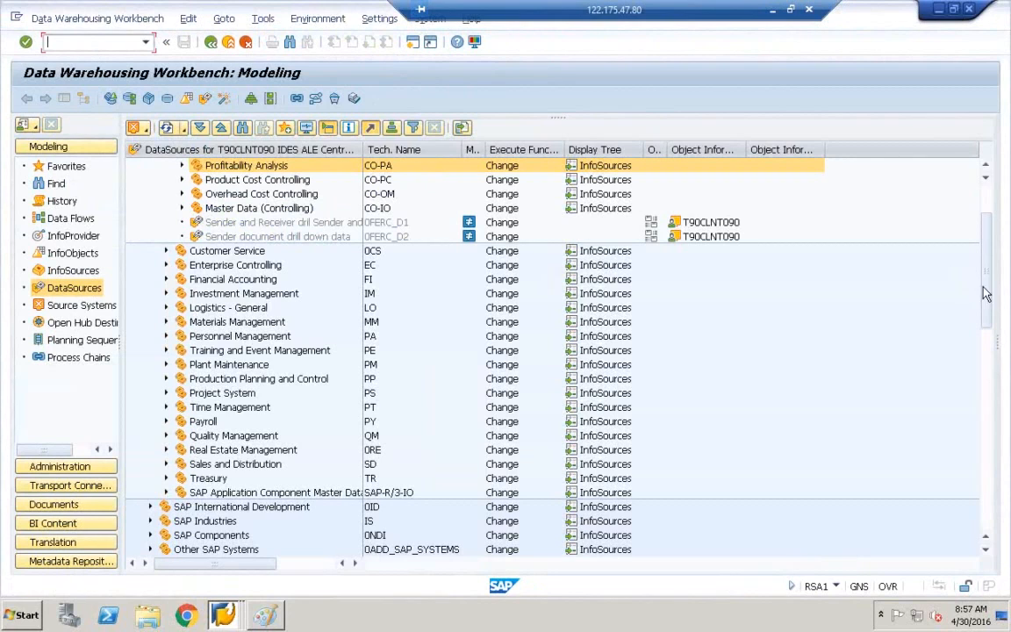
drag(986, 294, 988, 235)
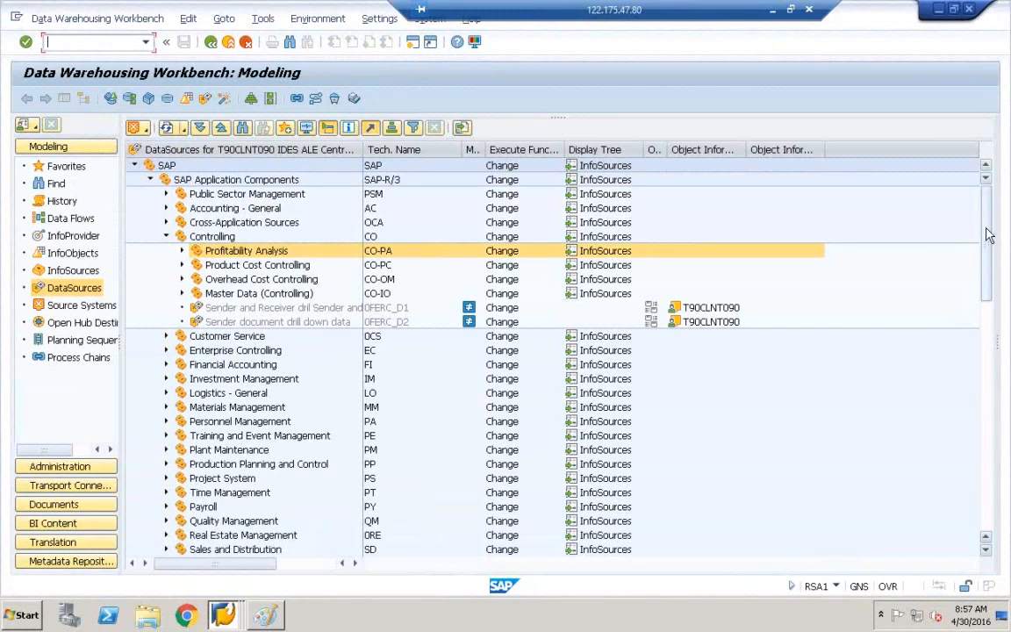
click(167, 237)
click(167, 465)
scroll(229, 433, down, 2)
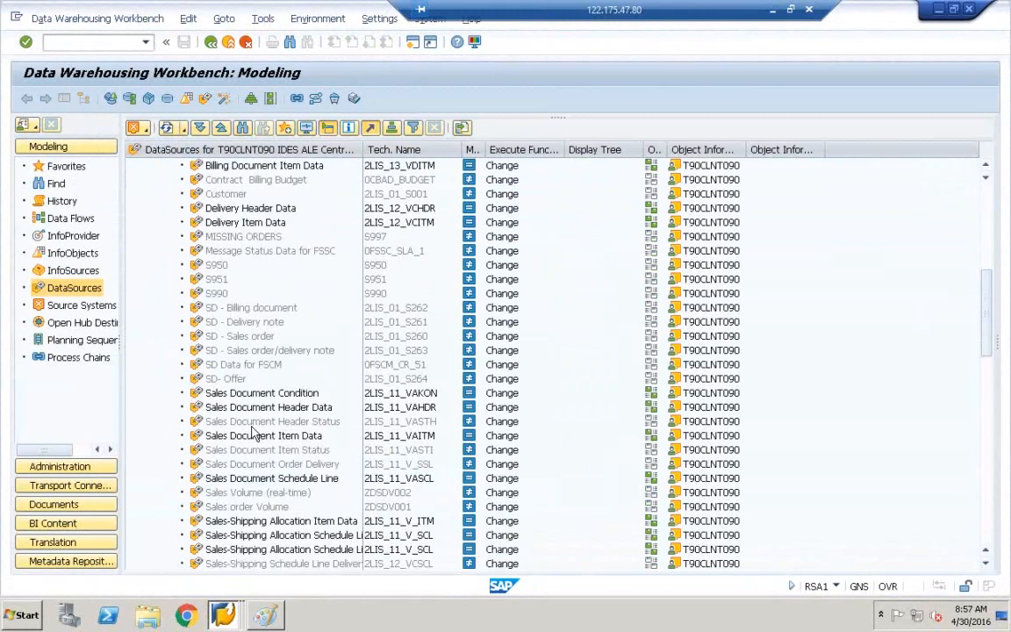
scroll(253, 432, down, 3)
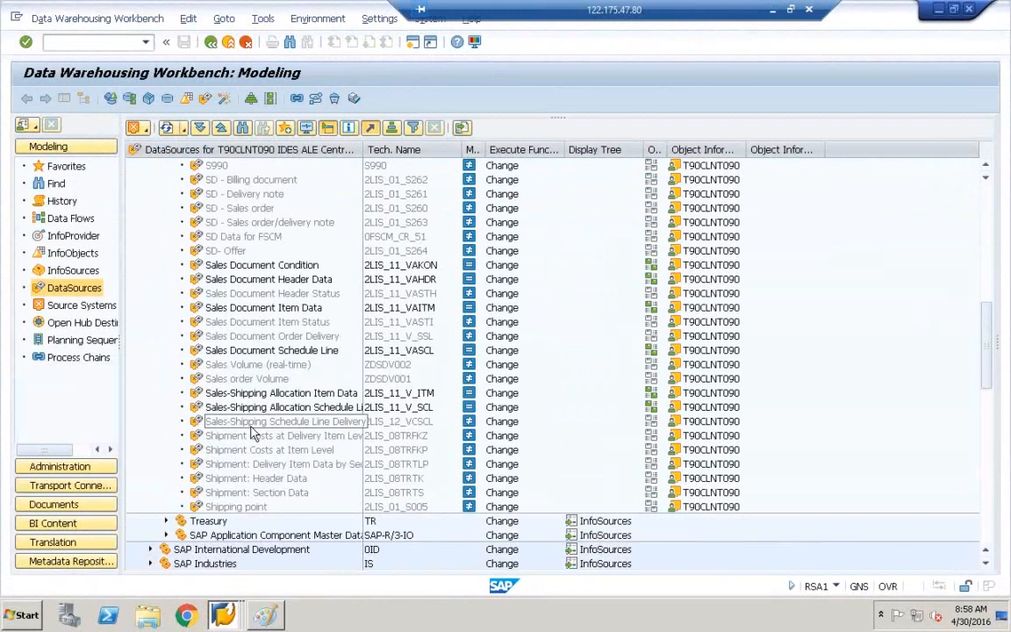
scroll(252, 432, up, 7)
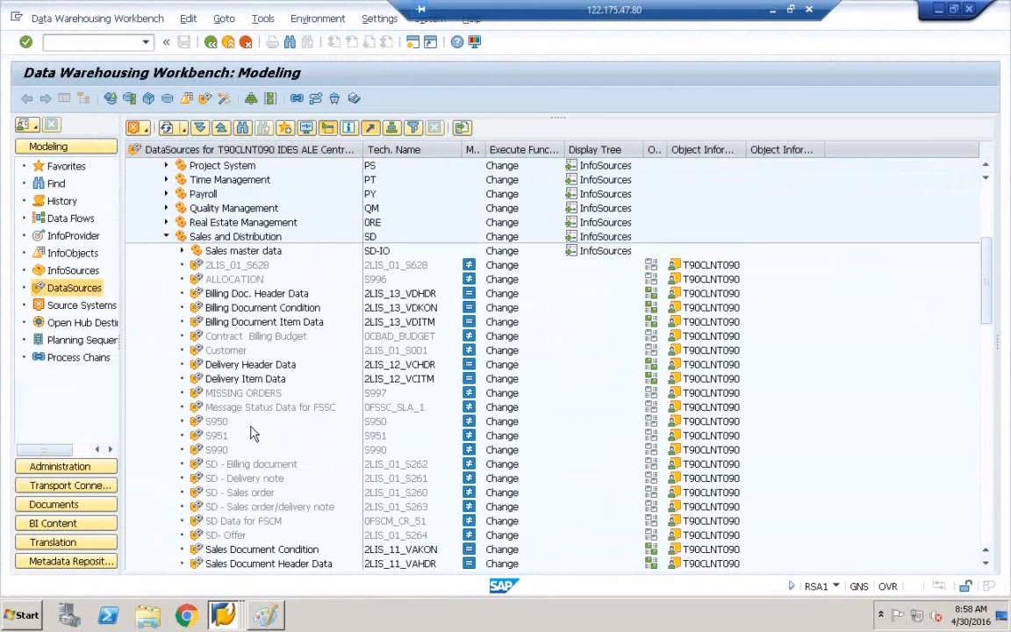
scroll(253, 433, down, 1)
scroll(253, 432, down, 3)
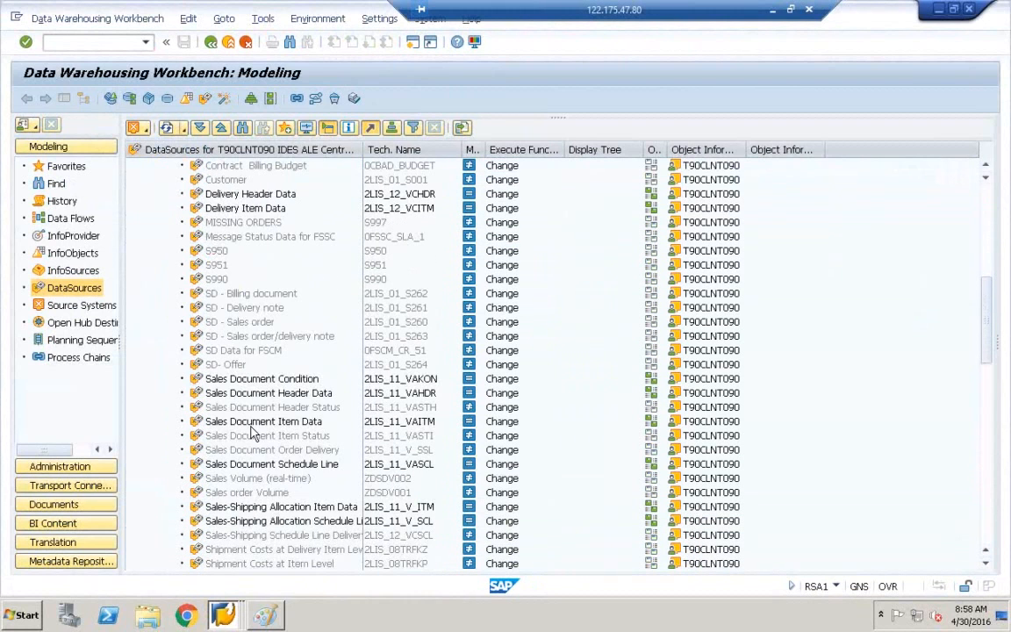
scroll(253, 432, down, 8)
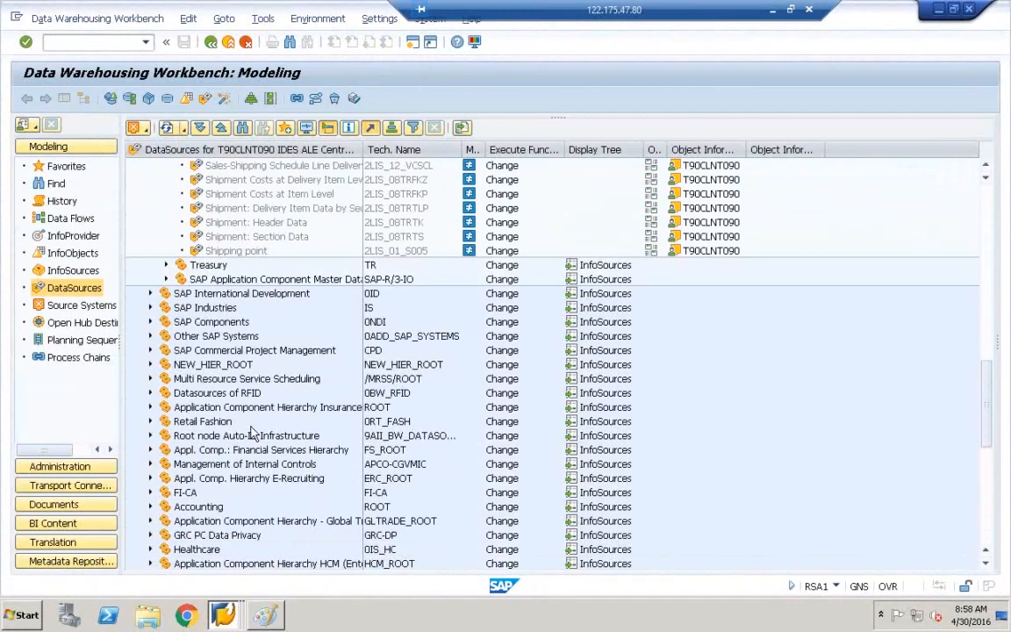
scroll(253, 432, down, 10)
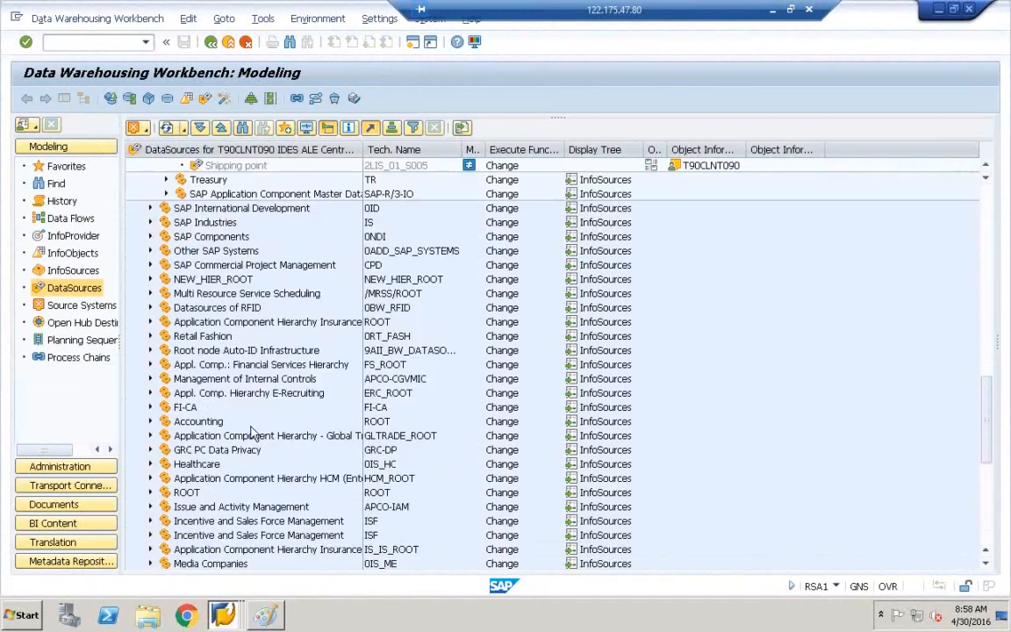
scroll(253, 432, up, 4)
scroll(253, 432, down, 4)
scroll(253, 434, up, 14)
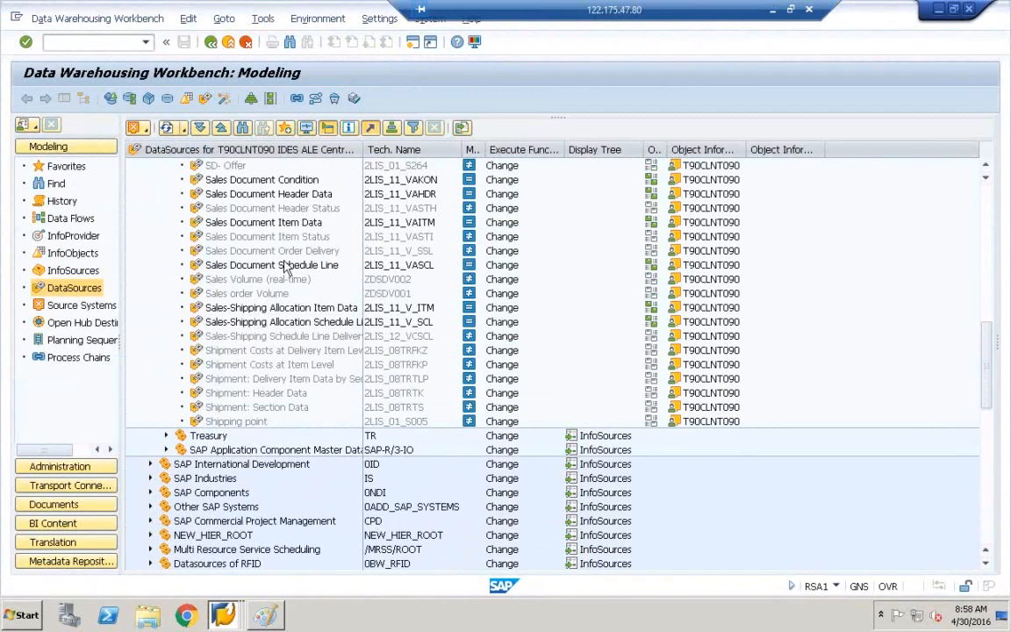
scroll(255, 235, up, 1)
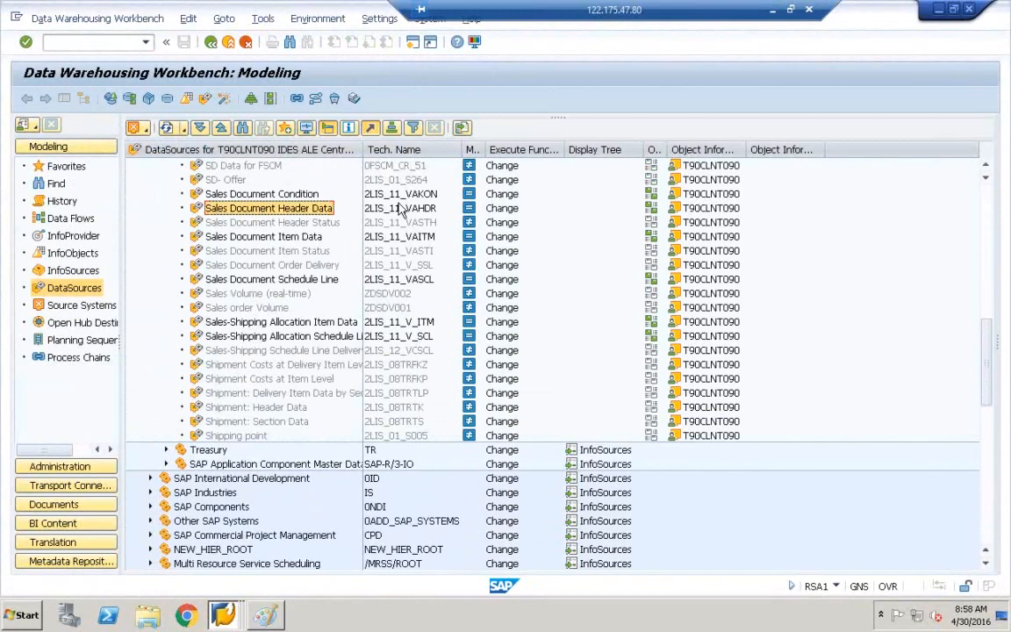
click(386, 215)
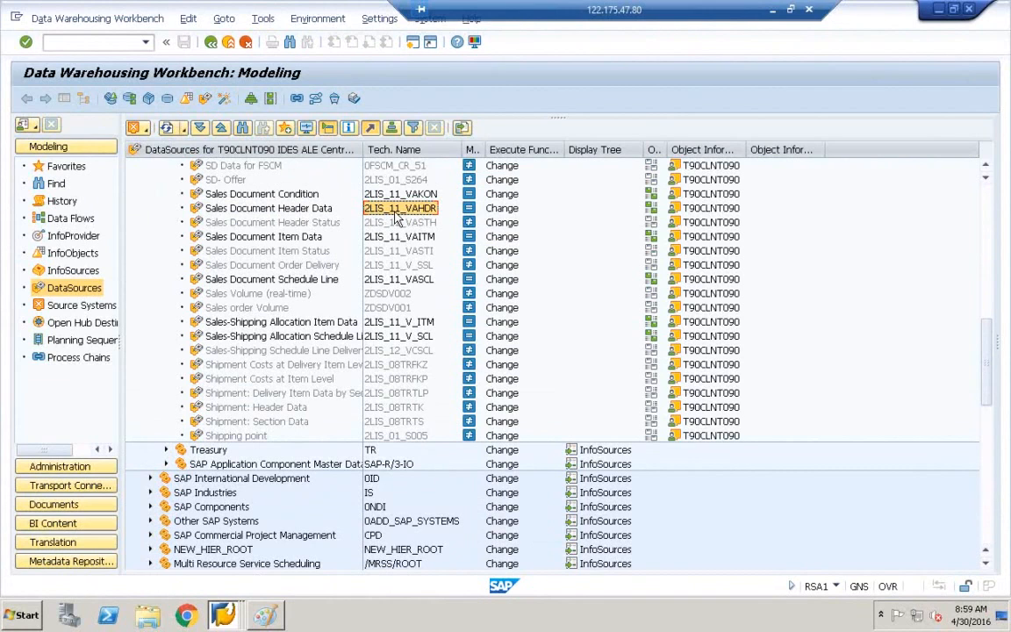
click(320, 213)
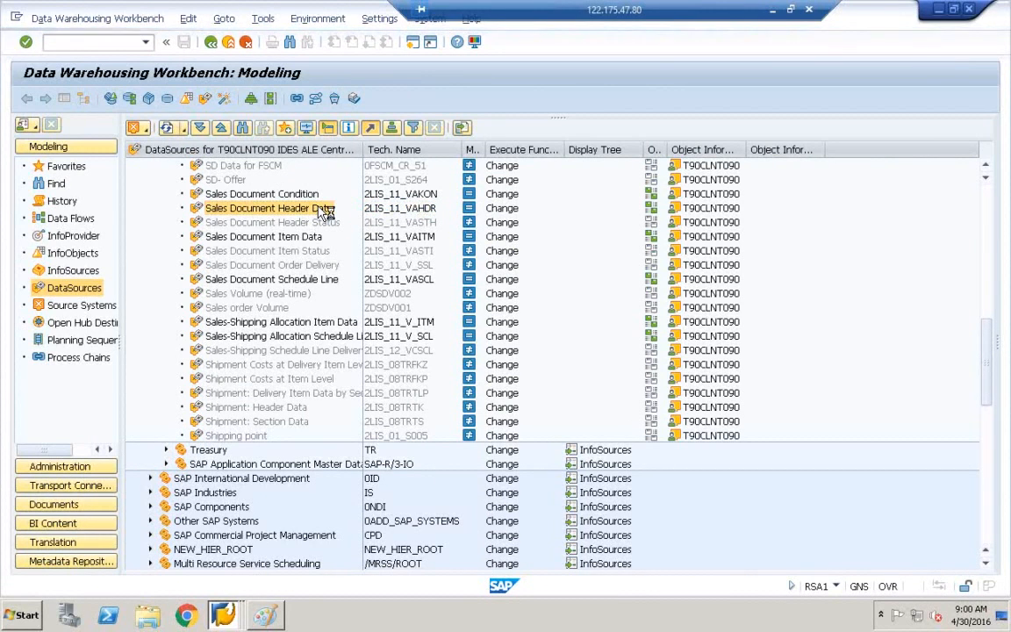
Open 2LIS_11_VAHDR (Sales Document Header Data) in change mode and request its activation.
double_click(323, 214)
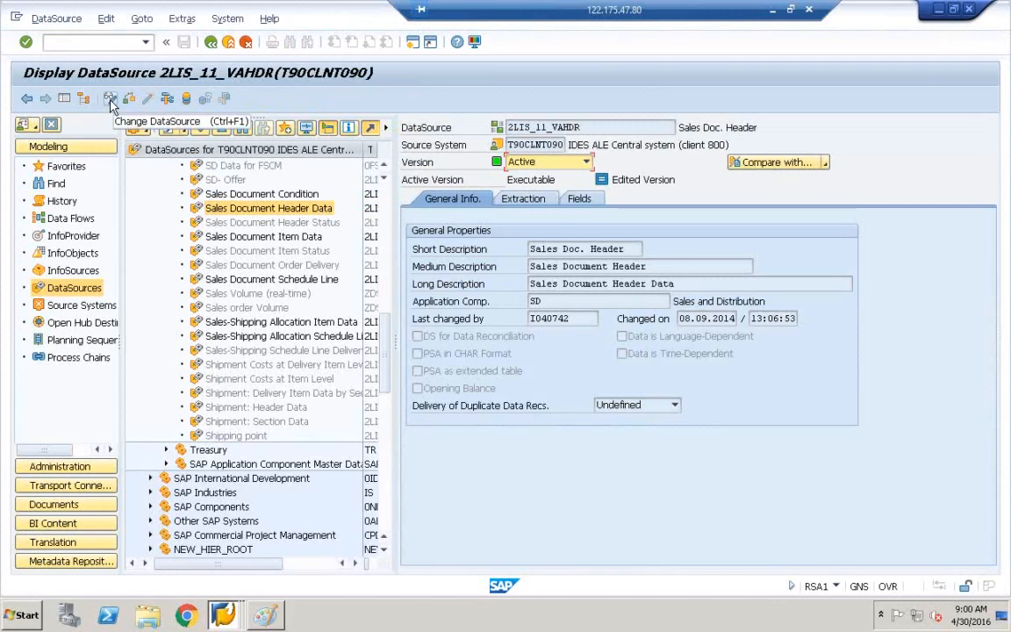
click(111, 102)
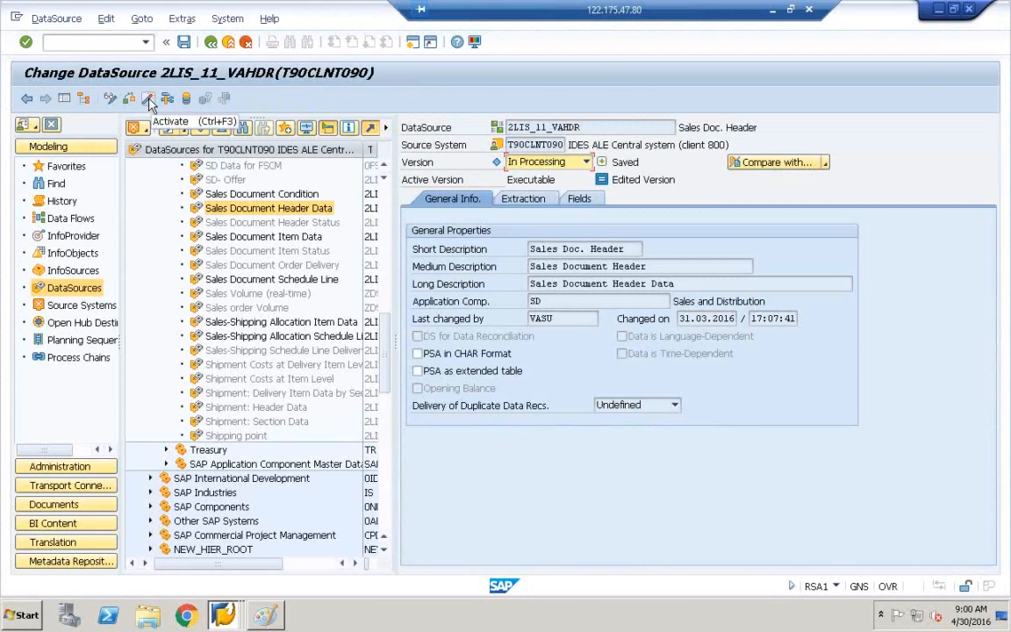
click(149, 103)
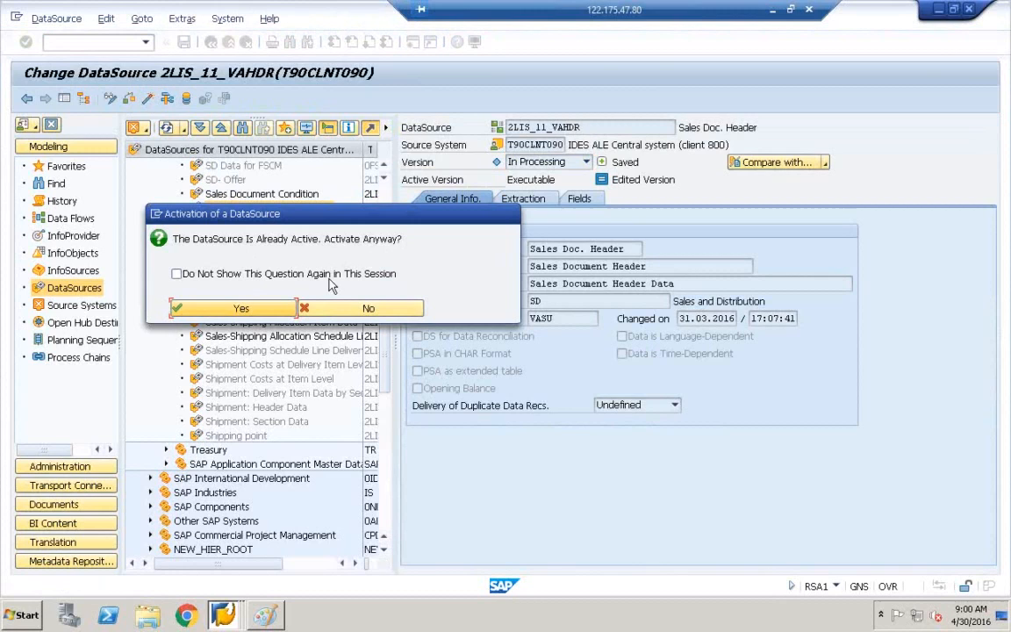
Answer Yes to re-activate the already active 2LIS_11_VAHDR DataSource.
click(247, 312)
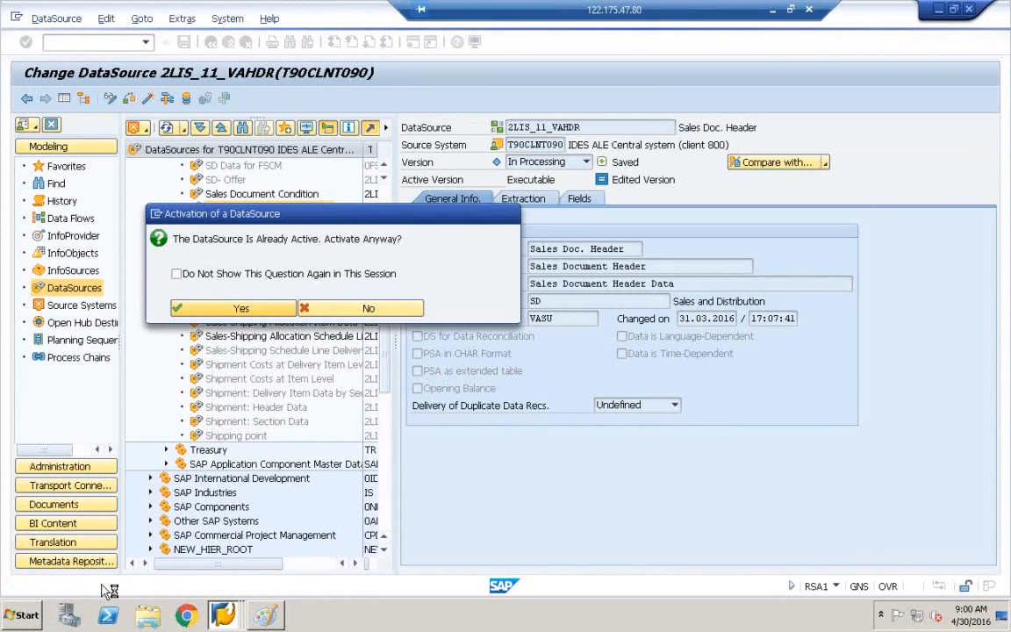
In Paint, draw a line down from the BW DS box and label its end 'PSA'.
click(270, 619)
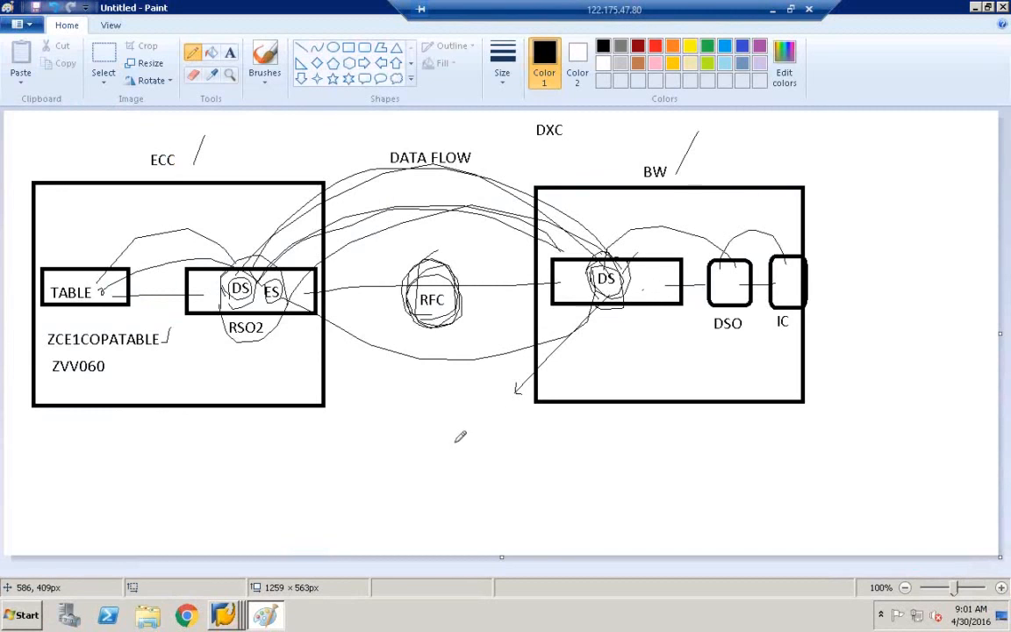
drag(614, 301, 480, 428)
click(230, 52)
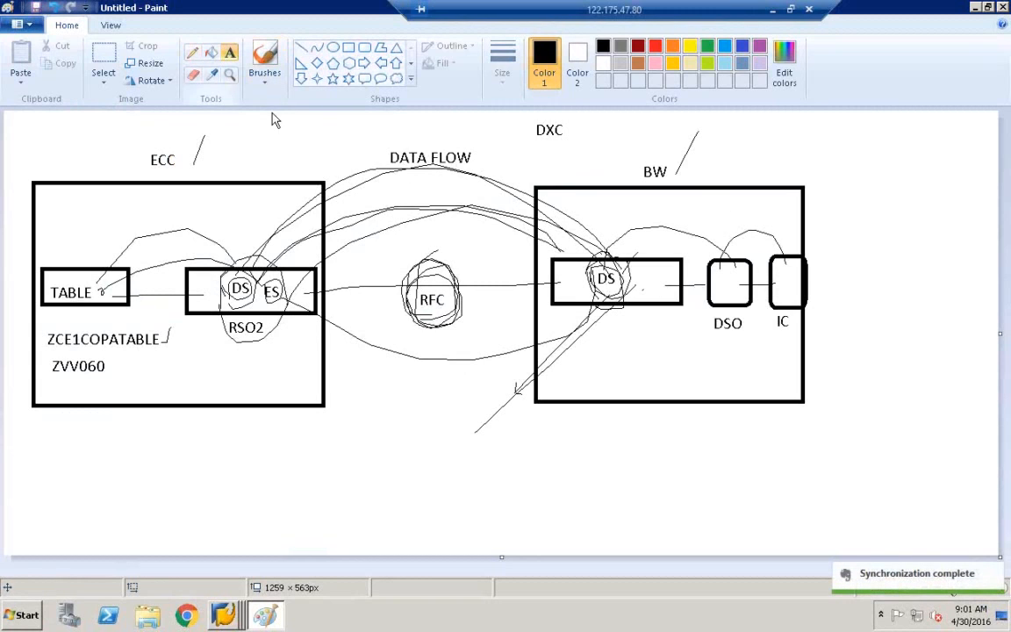
click(474, 443)
text(psa)
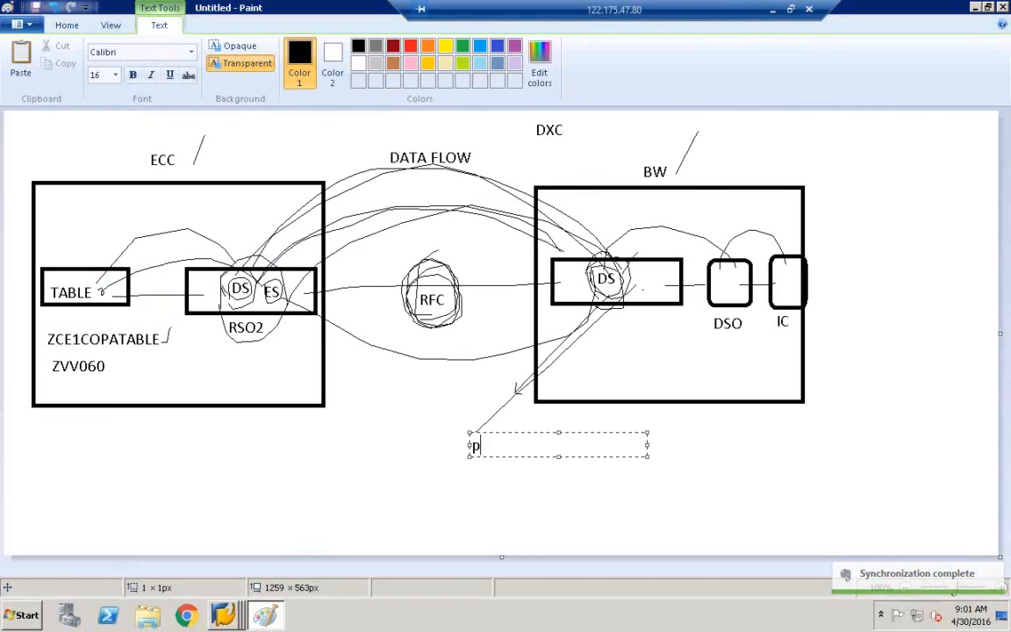
key(BackSpace)
key(BackSpace)
key(BackSpace)
text(PSA)
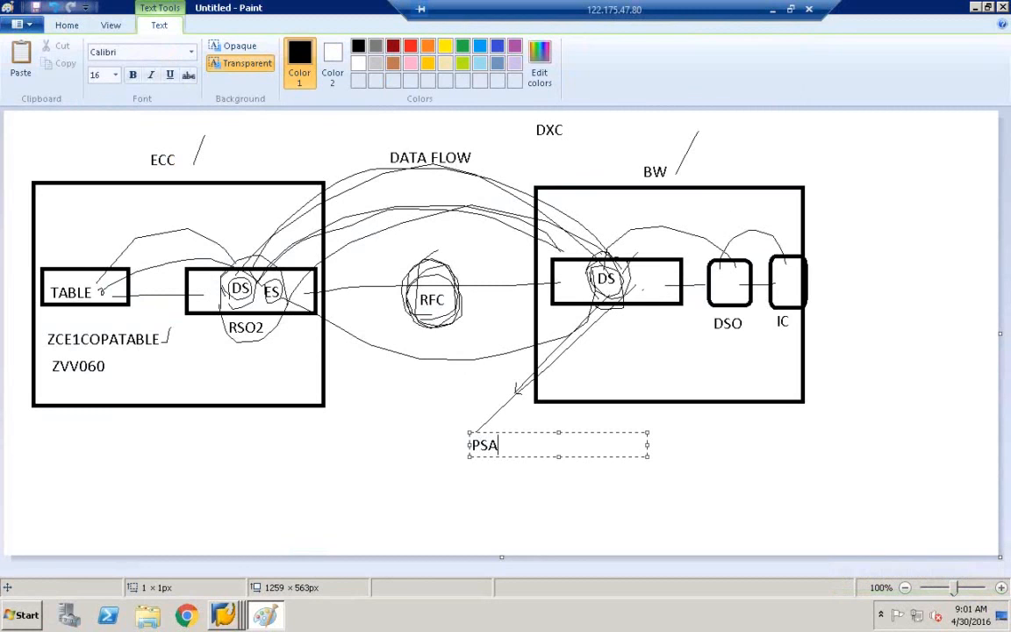
click(409, 442)
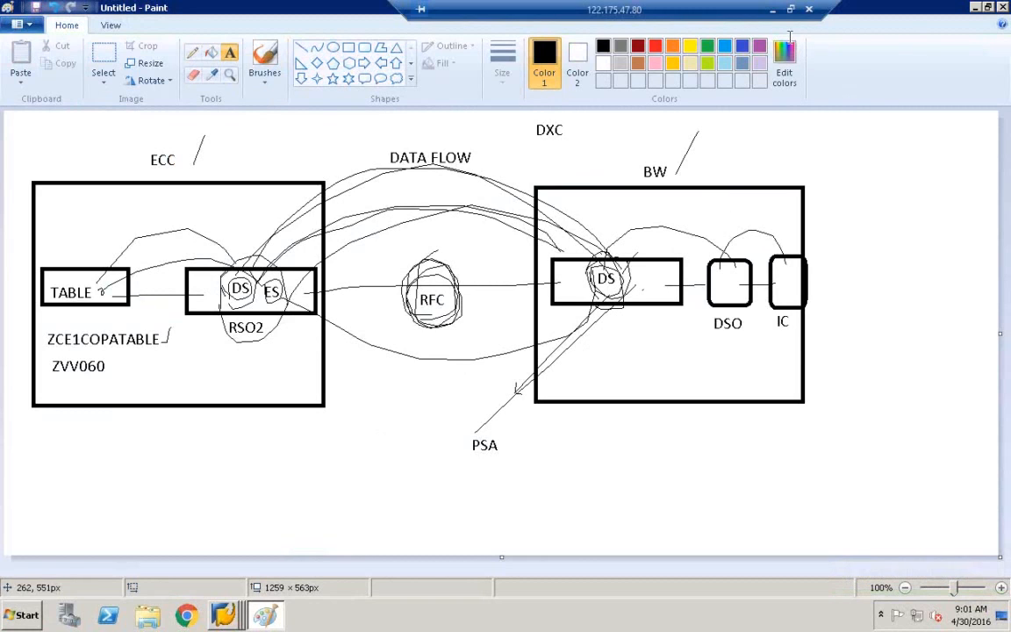
click(223, 613)
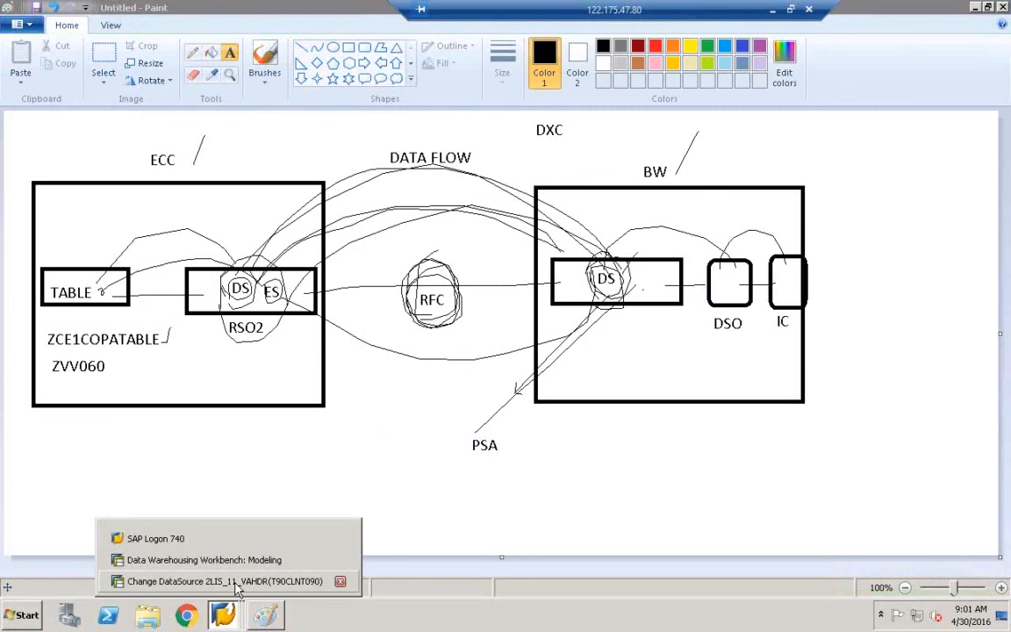
Bring the Change DataSource 2LIS_11_VAHDR window back to the front.
click(235, 583)
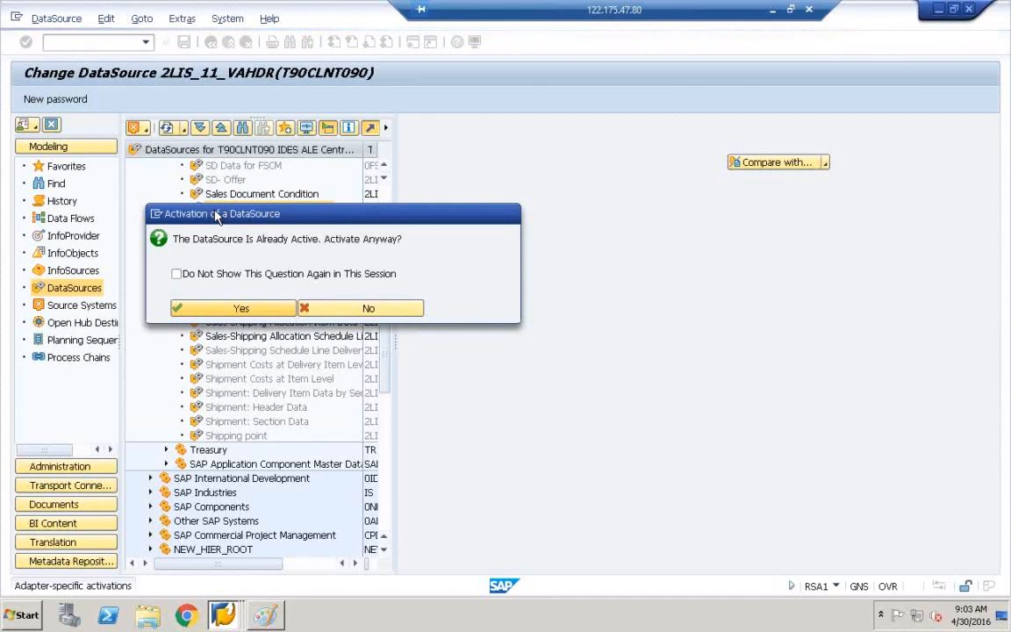
Leave the activation prompt unanswered, create two new SAP sessions, and return to Paint.
drag(218, 217, 360, 264)
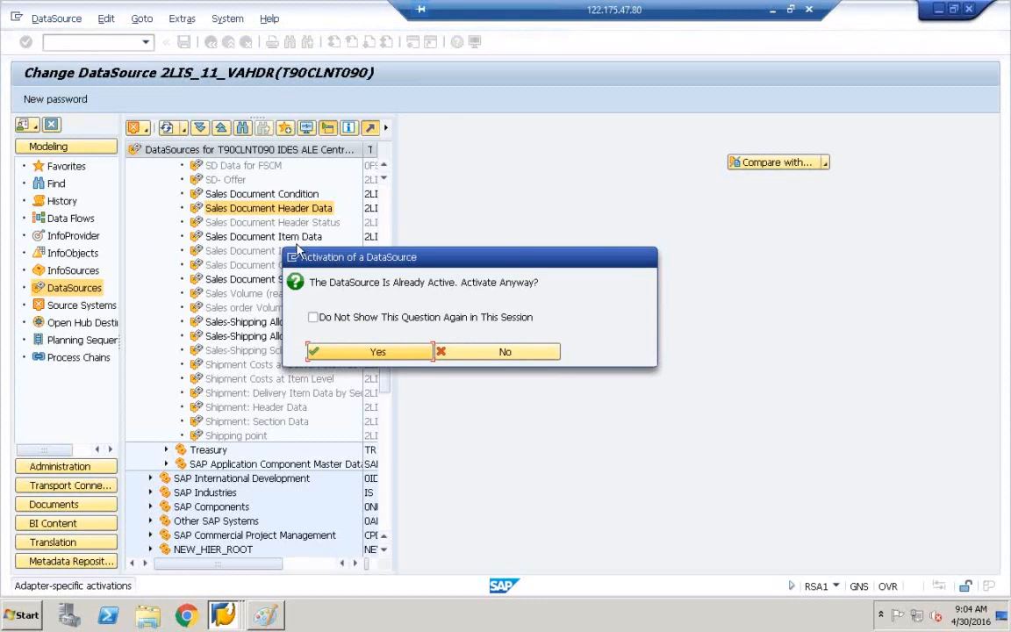
key(alt+space)
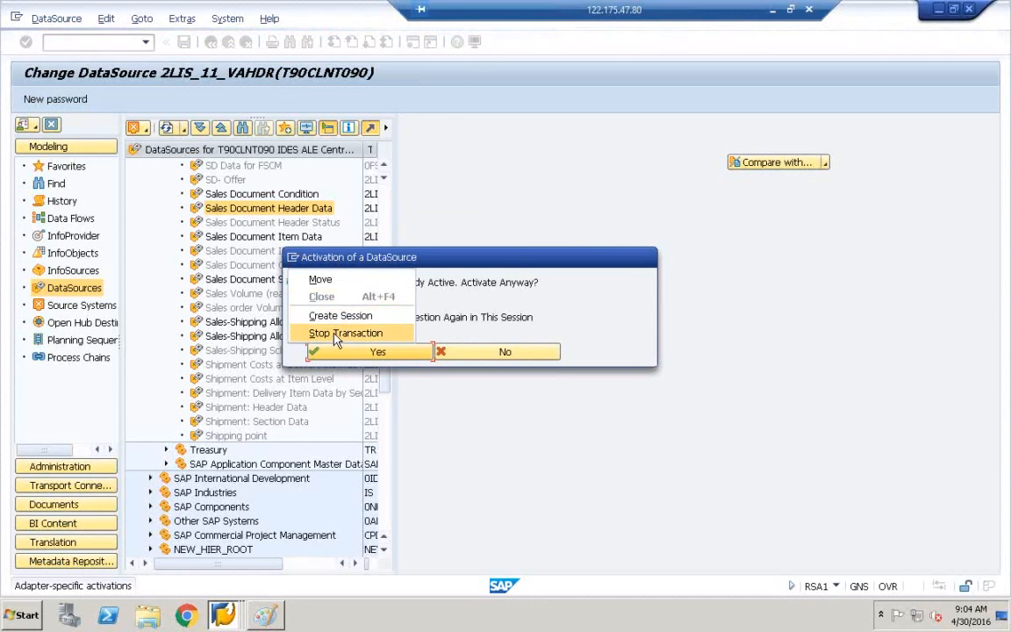
click(294, 258)
click(294, 258)
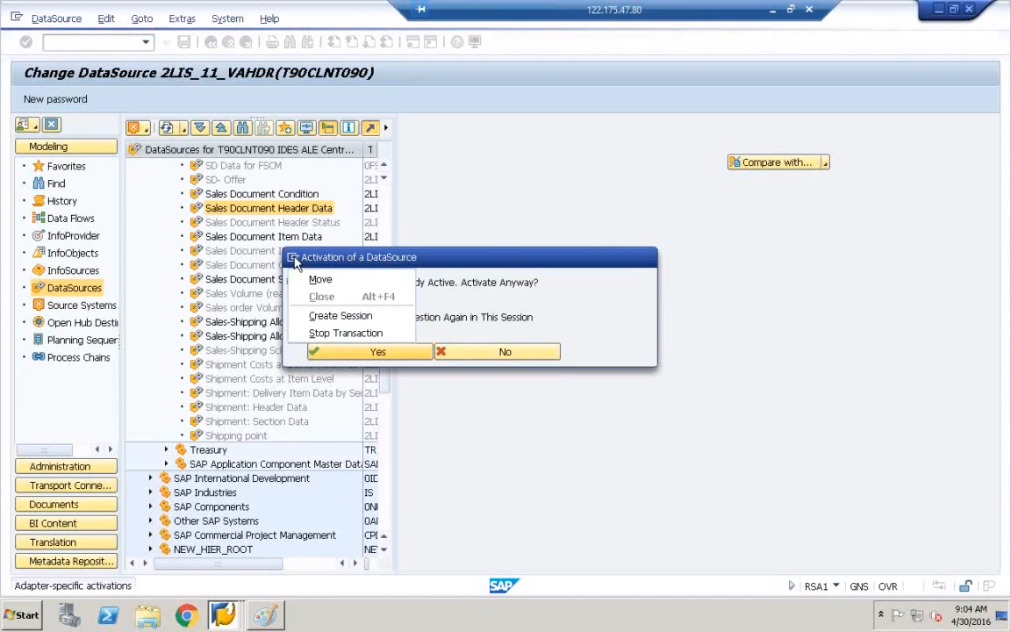
click(334, 321)
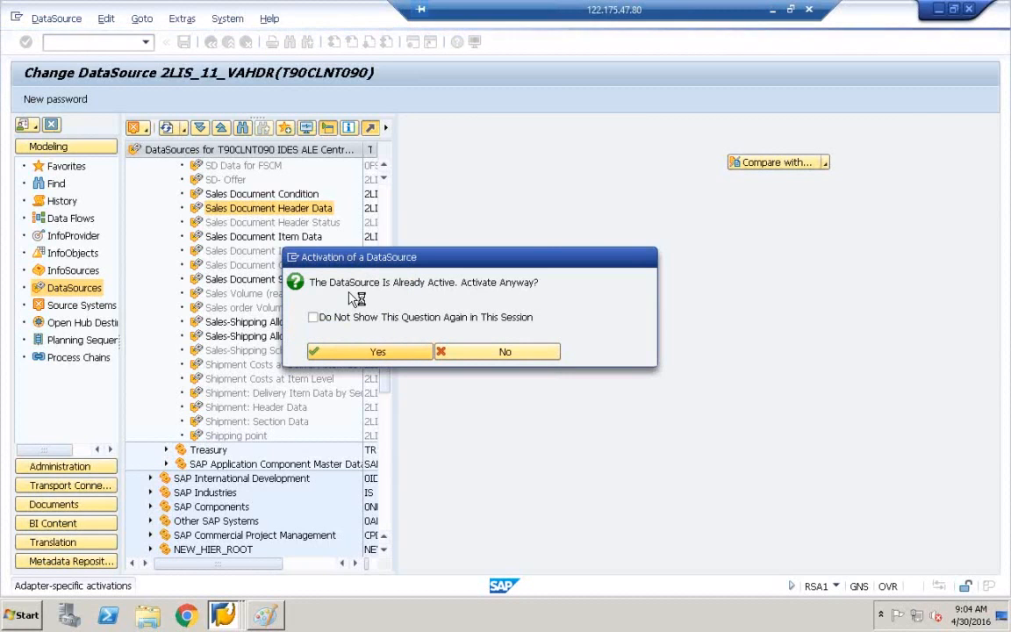
click(303, 264)
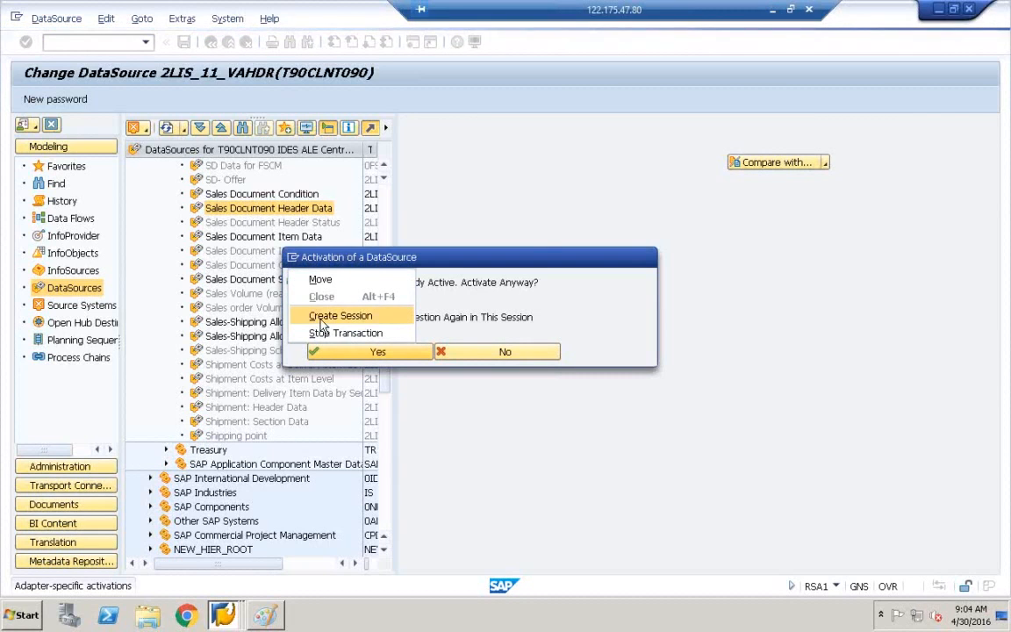
click(322, 320)
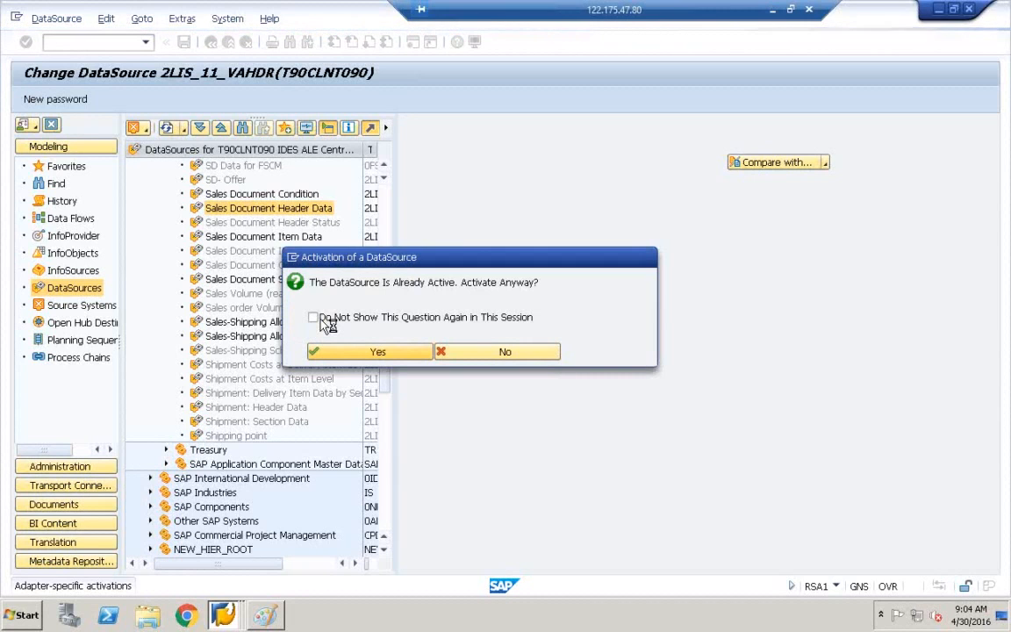
click(264, 614)
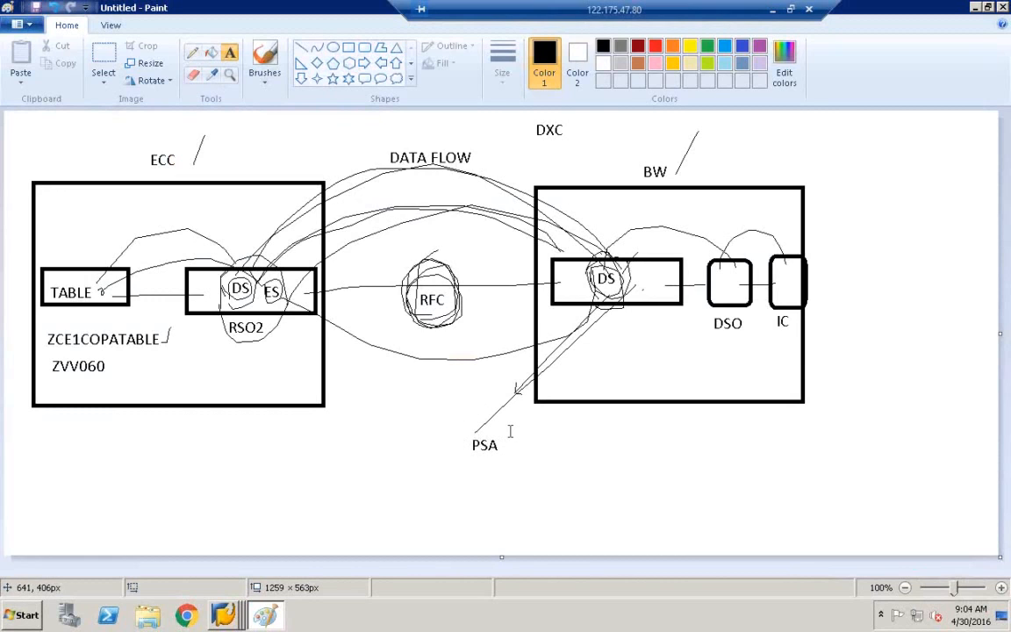
Draw a straight vertical line through the BW box, separating DS from DSO and IC.
click(302, 47)
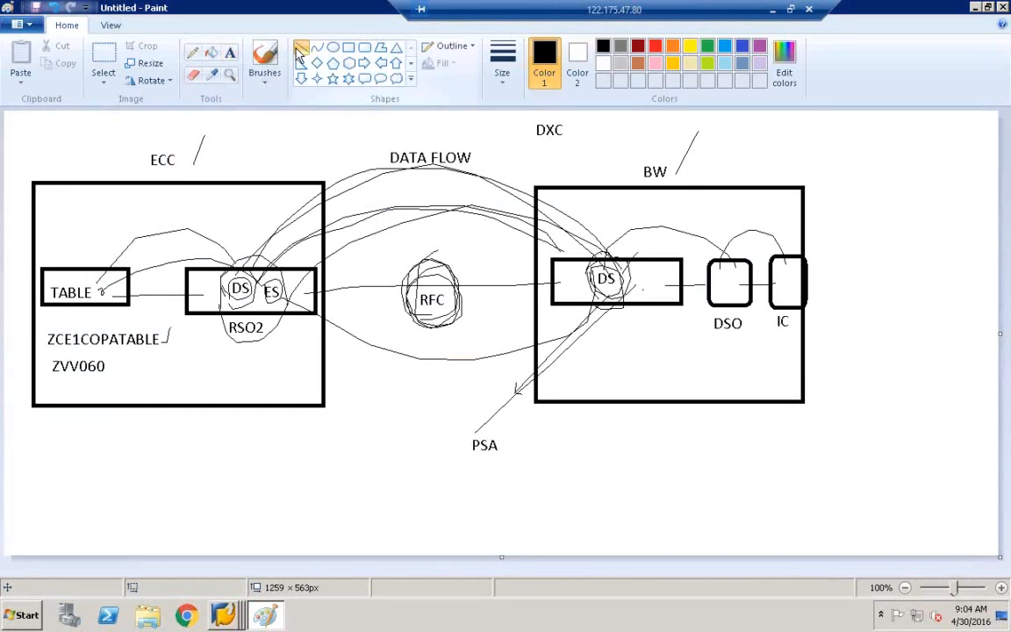
drag(683, 185, 690, 403)
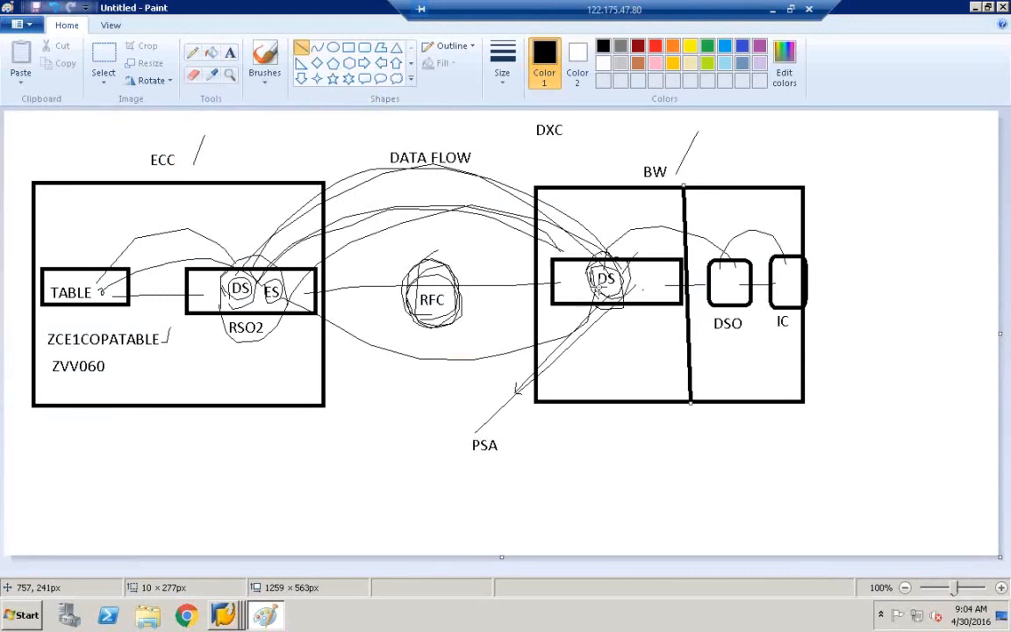
click(230, 52)
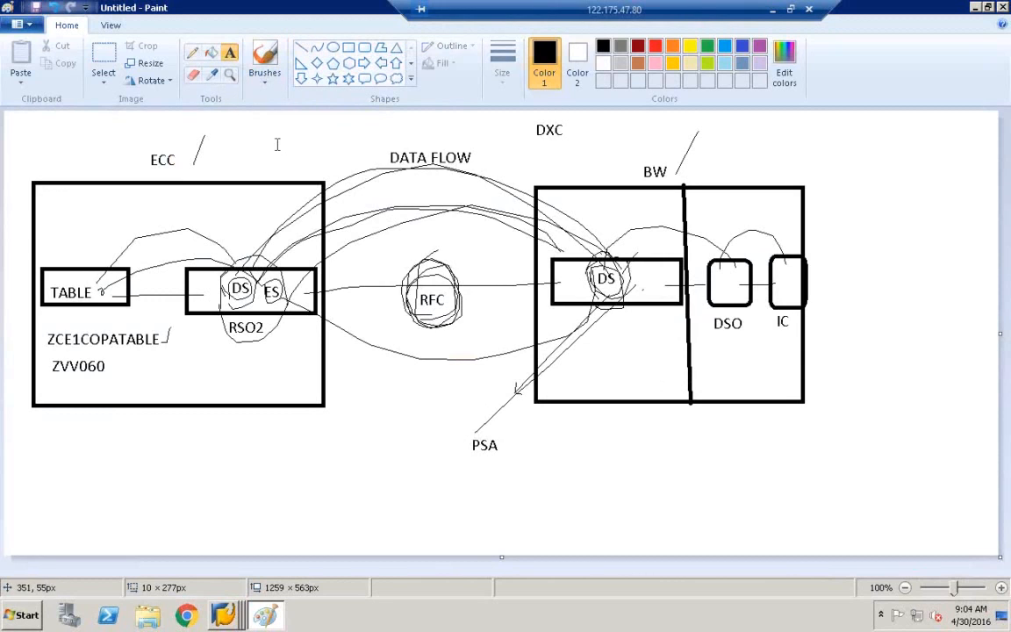
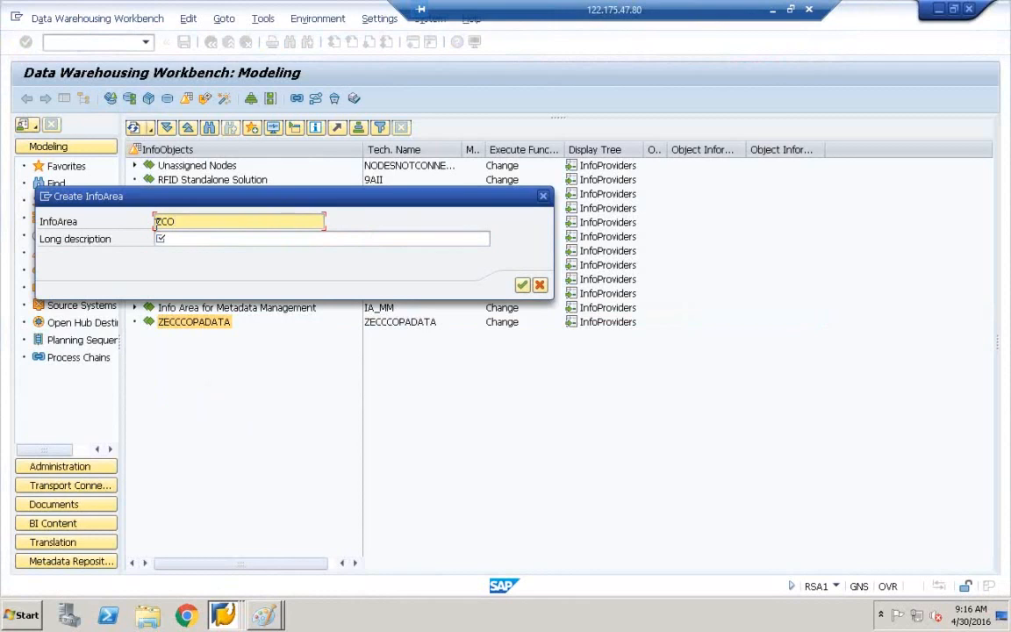
Create InfoArea ZCOPA with long description ZCOPA and select the new node.
text(COPA)
key(BackSpace)
key(BackSpace)
key(BackSpace)
key(BackSpace)
key(BackSpace)
click(171, 242)
text(ZCOPZ)
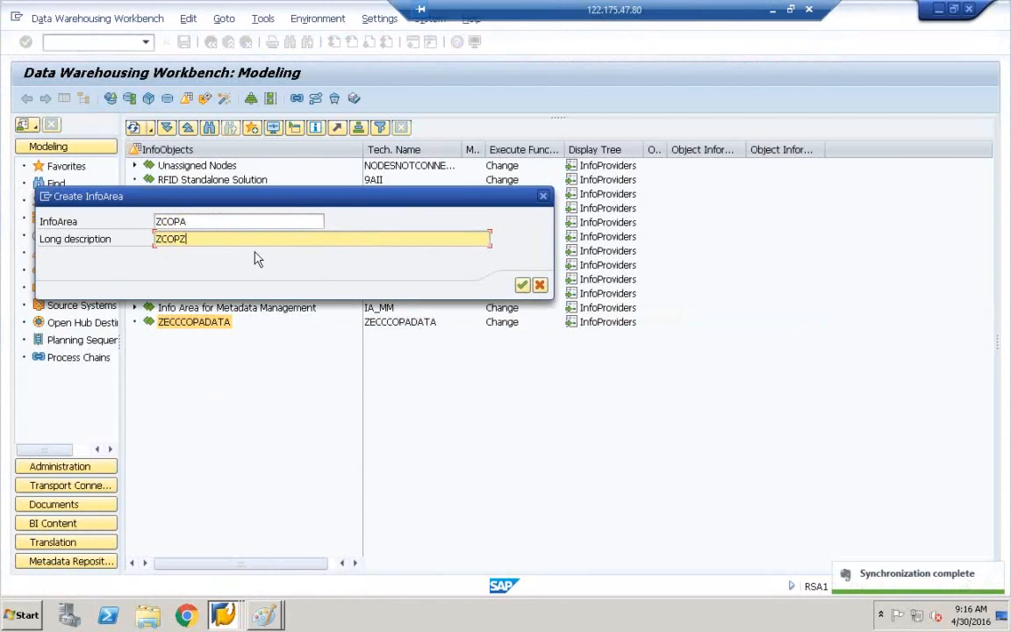
key(BackSpace)
text(A)
click(523, 286)
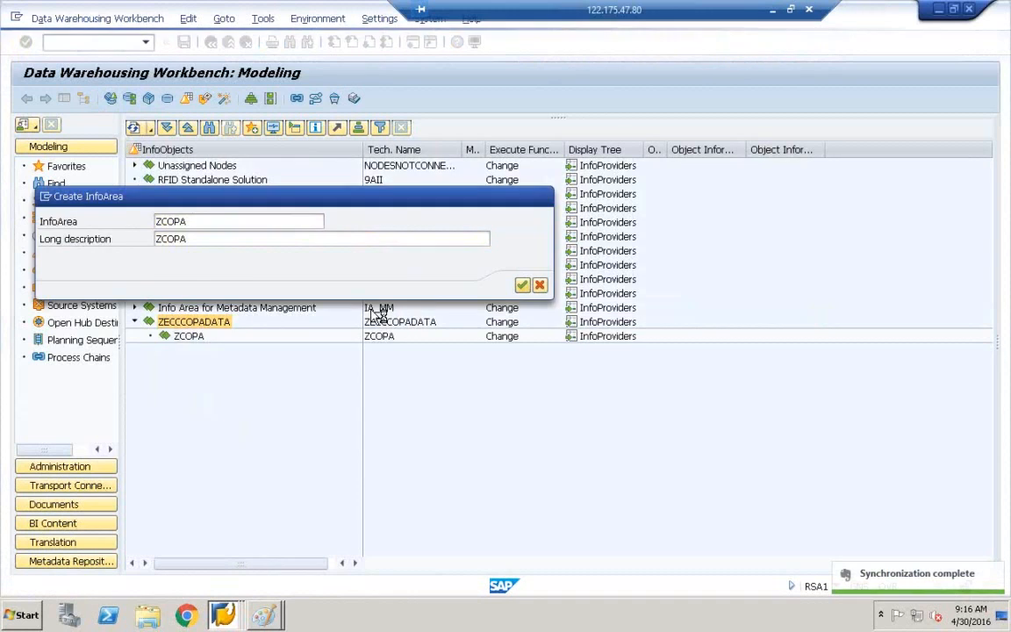
click(162, 340)
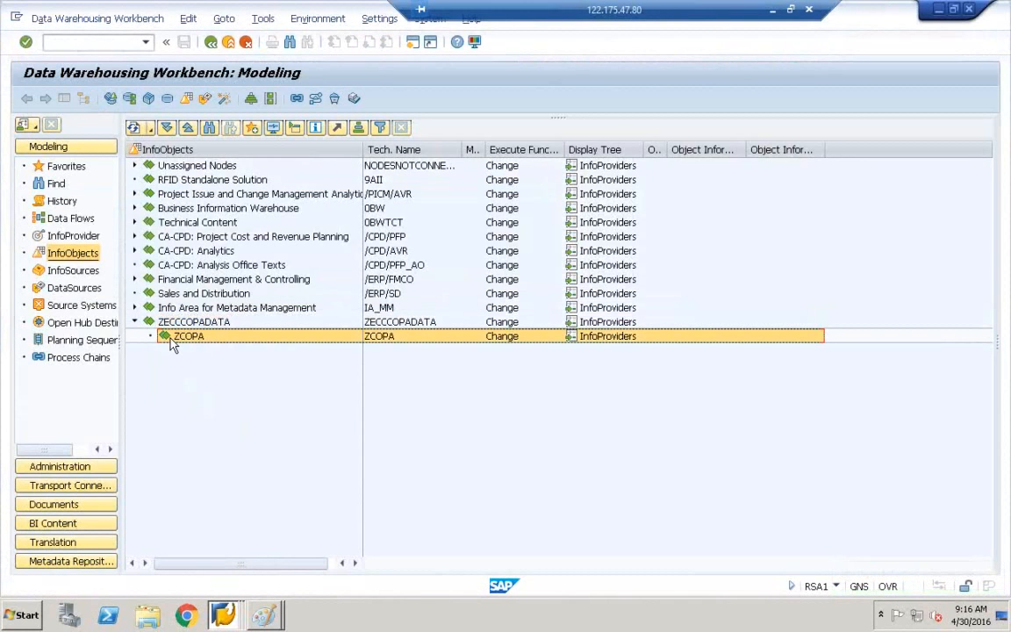
Create characteristic catalog ZIOC_CH9 in ZCOPA, described 'INFOOBEJCT CATALOG FOR COPA'.
right_click(173, 345)
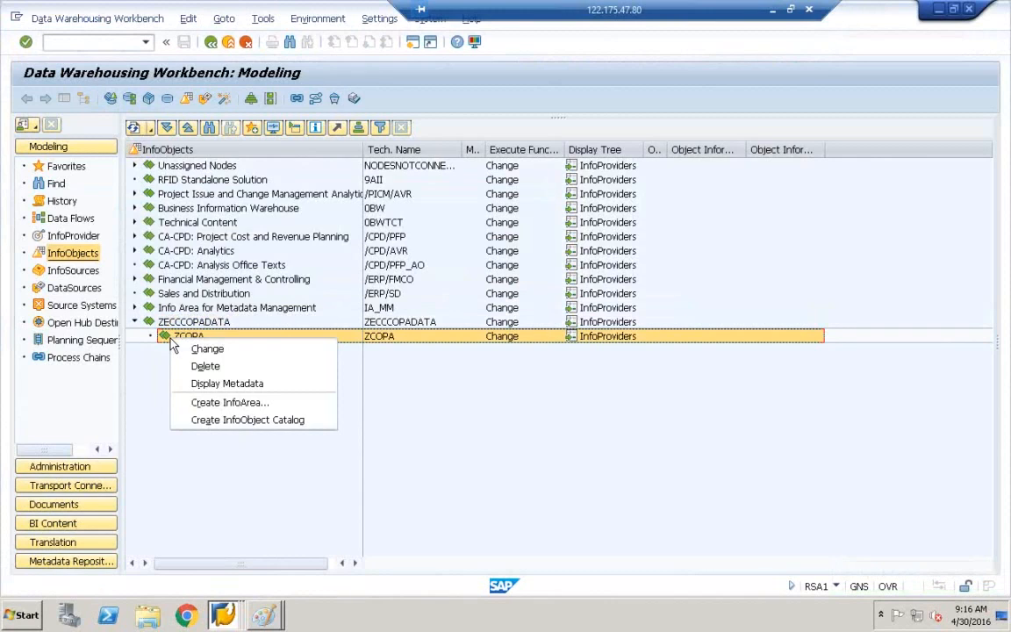
click(276, 420)
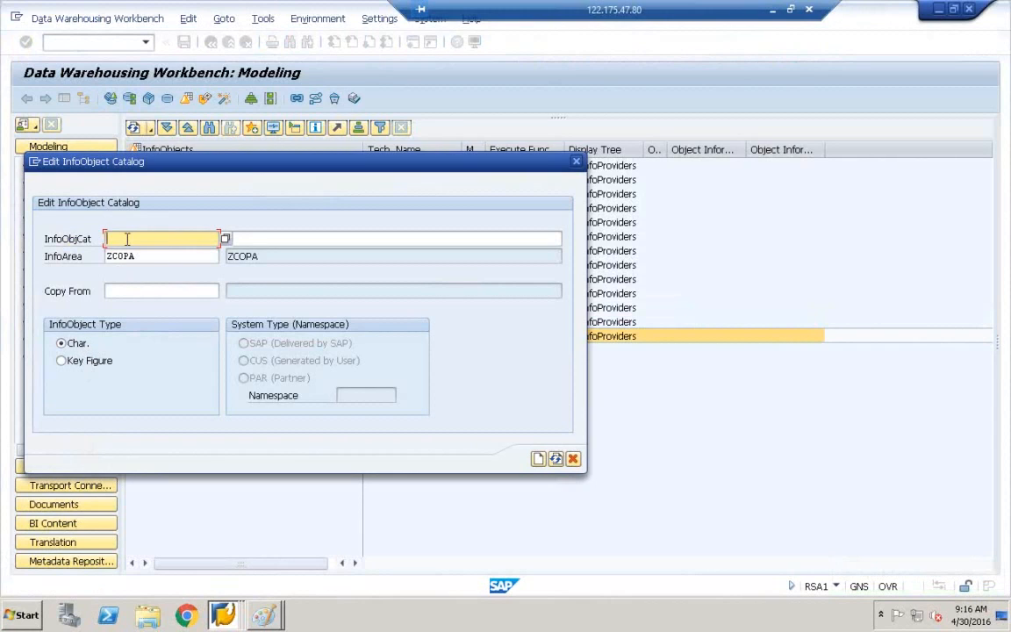
text(ZIOC)
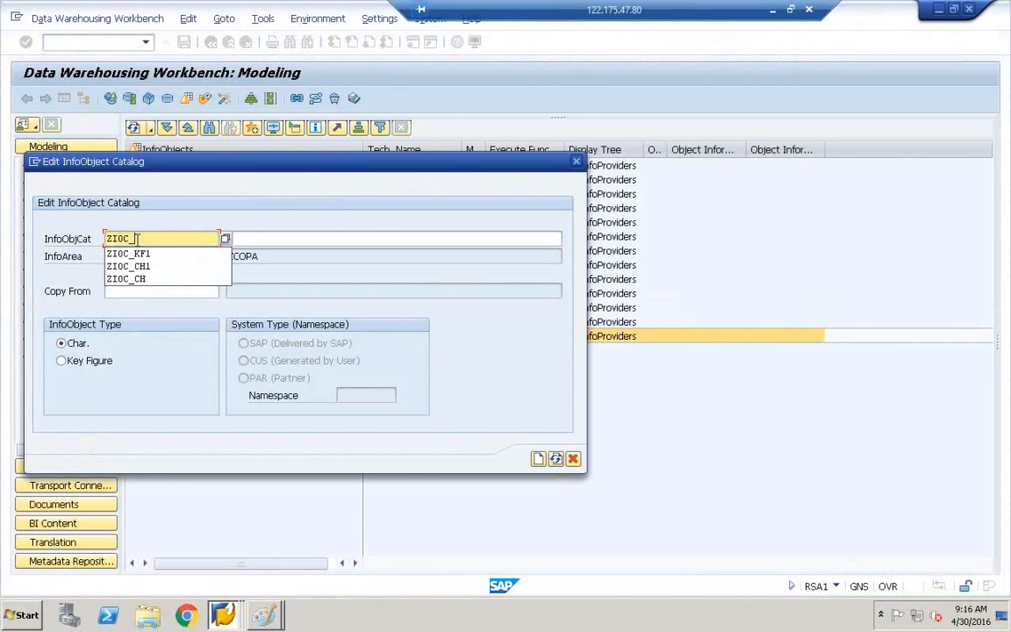
text(_CH)
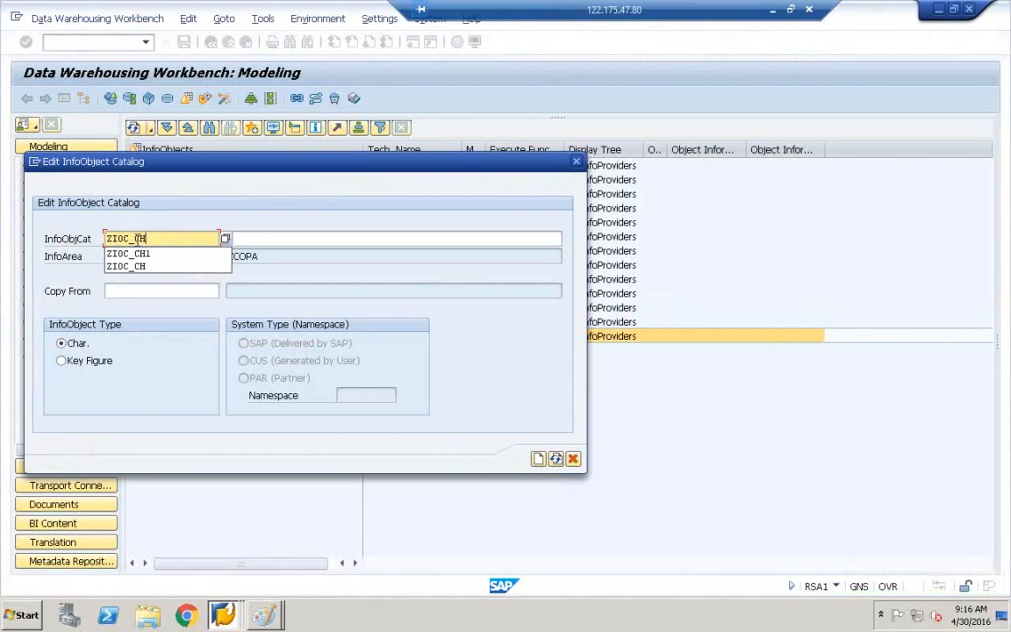
text(9)
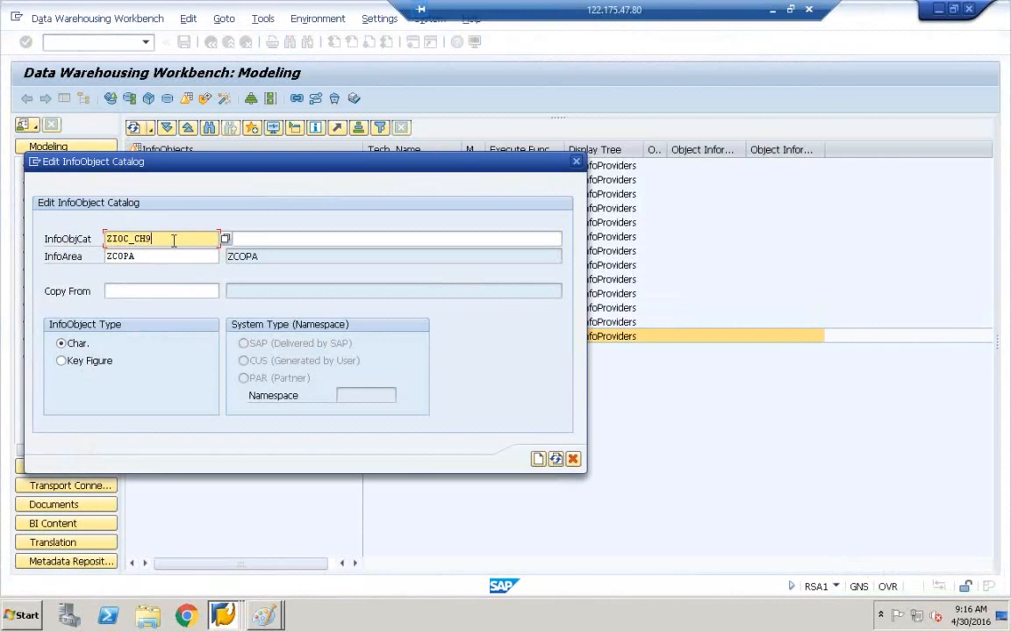
drag(163, 237, 74, 240)
click(248, 238)
text(INFOOBEJ)
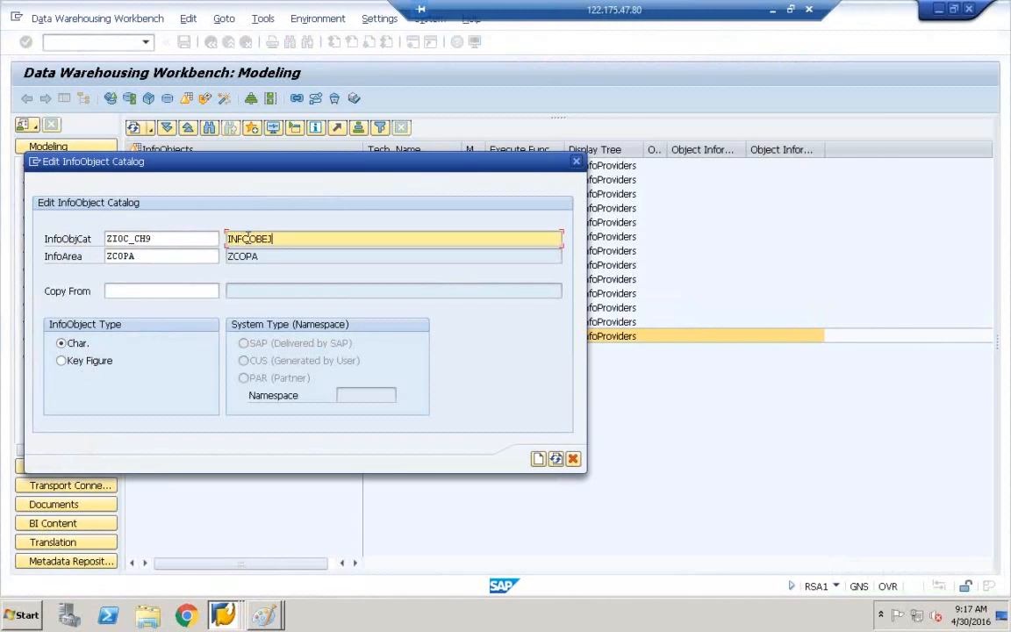
text(CT CATALOG FOR COPA)
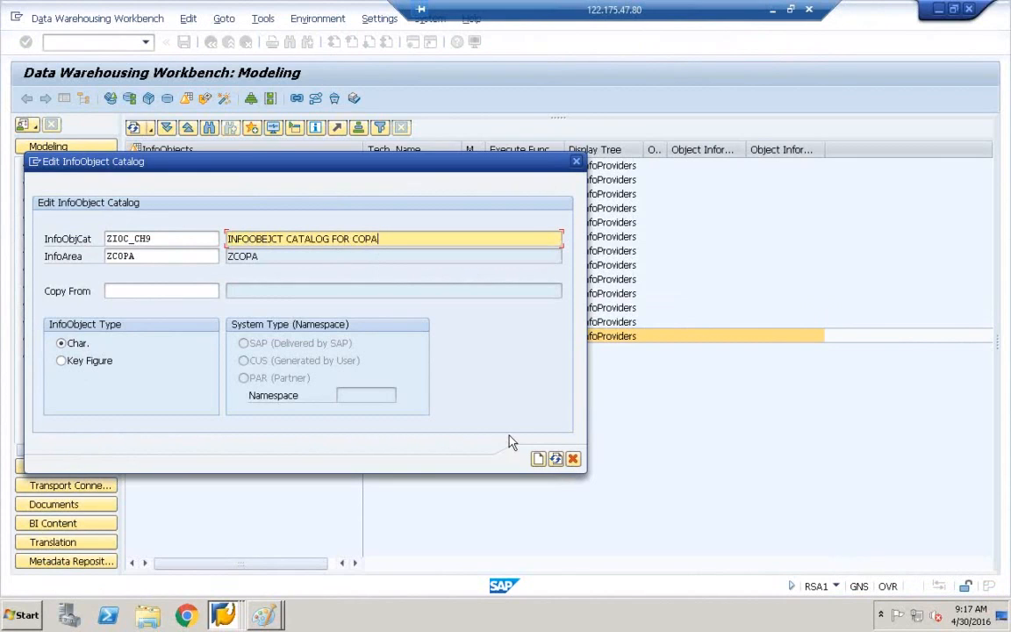
click(539, 460)
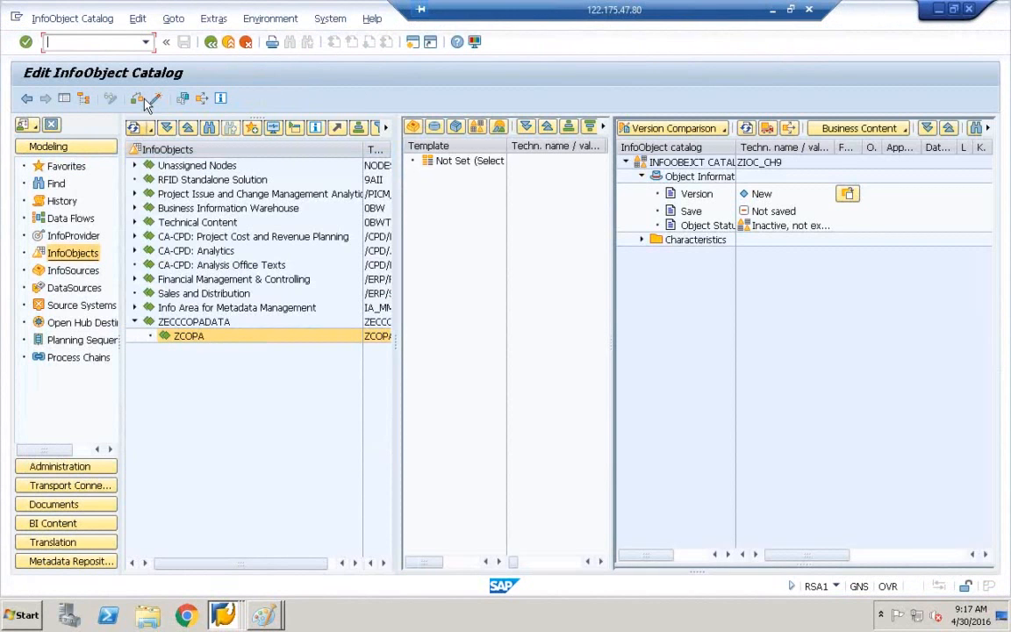
Activate ZIOC_CH9, then select it and the ZCOPA InfoArea in the tree.
click(156, 99)
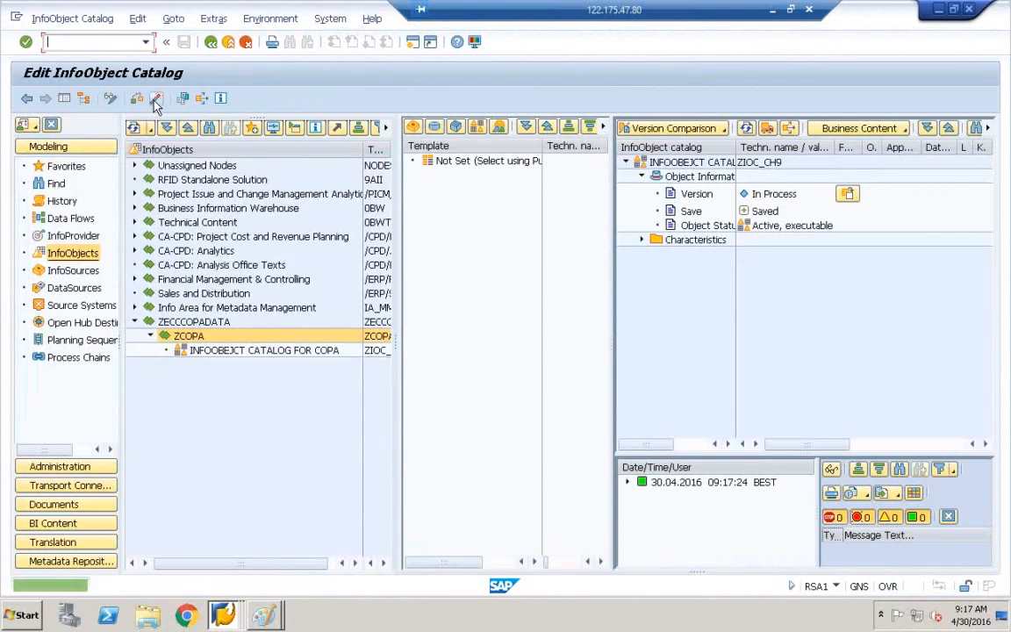
click(300, 351)
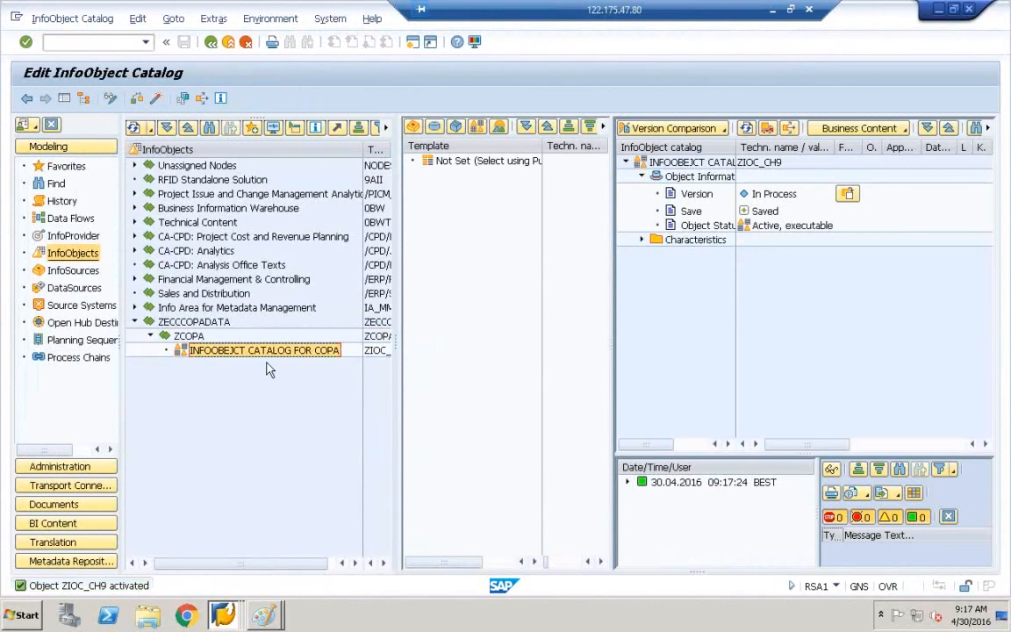
click(190, 337)
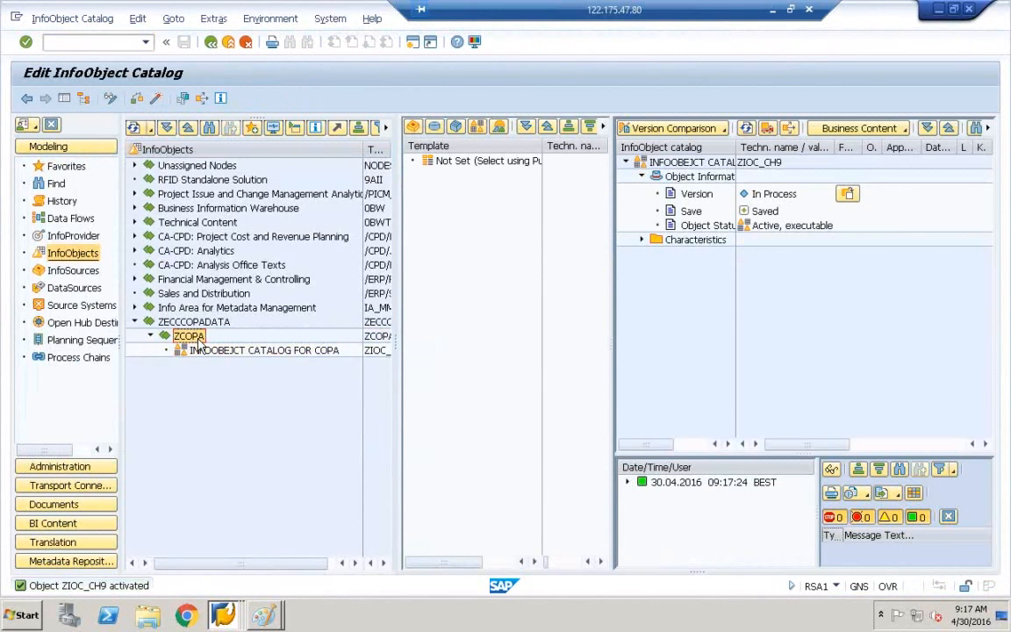
Create key figure catalog ZIOC_KF9 in ZCOPA, using ZIOC_KF9 as its description too.
right_click(190, 340)
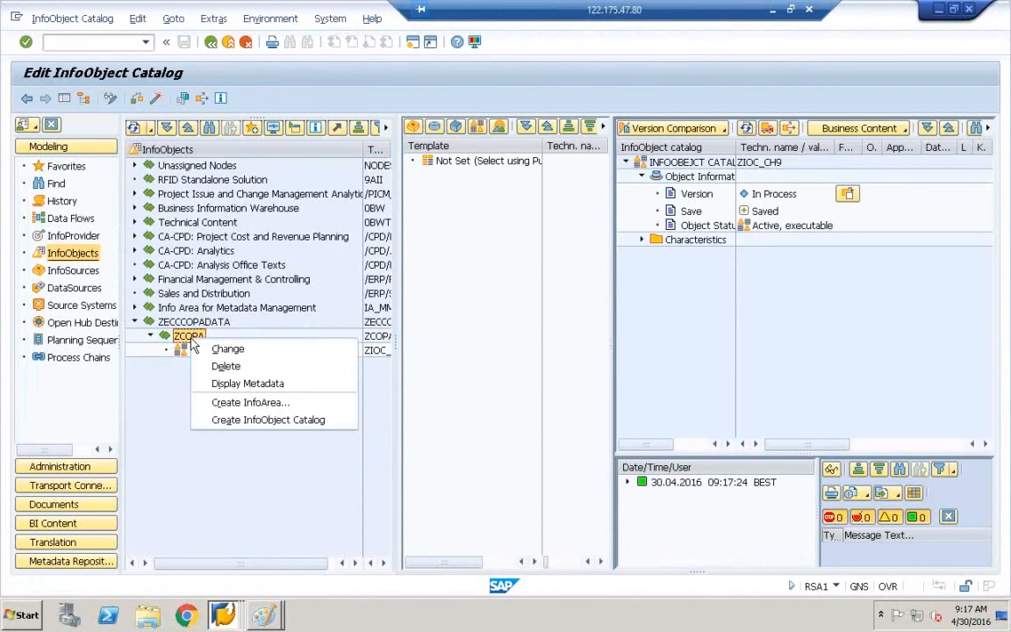
click(256, 425)
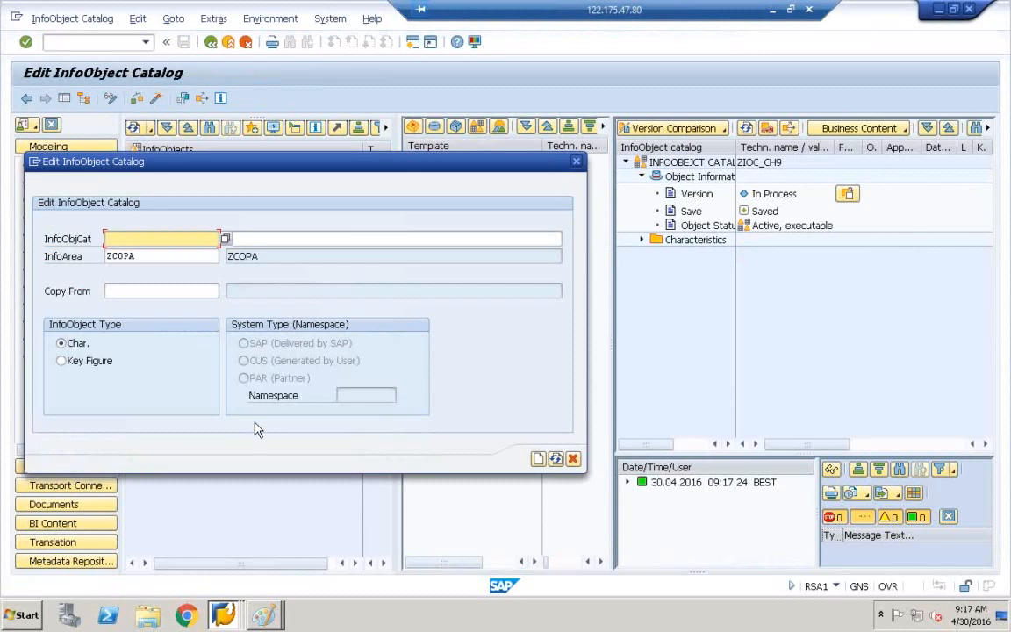
click(146, 238)
click(151, 266)
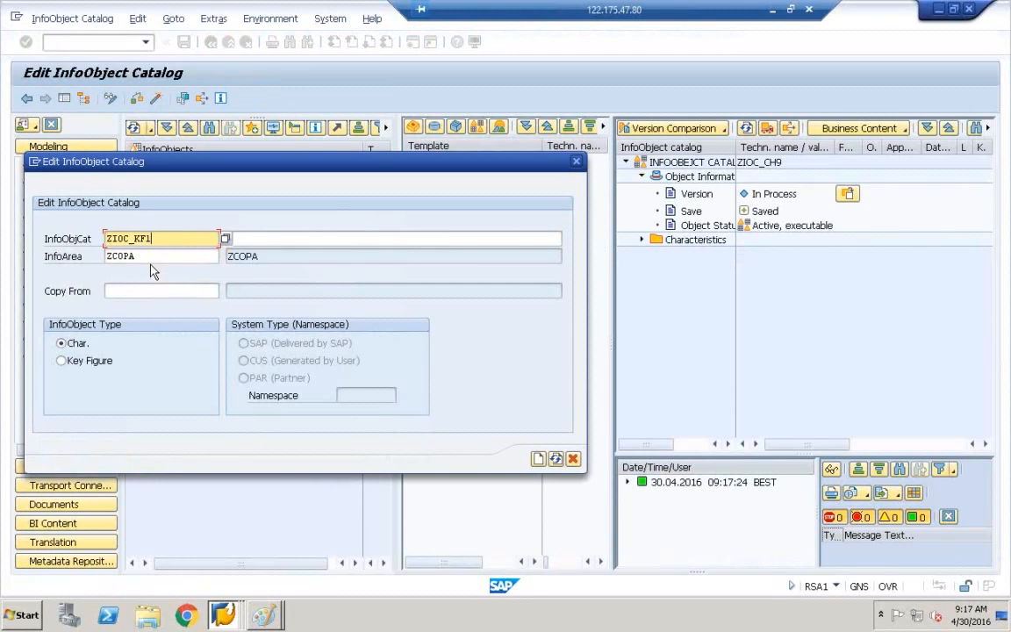
key(BackSpace)
text(9)
drag(157, 238, 88, 236)
key(ctrl+c)
click(230, 238)
key(ctrl+v)
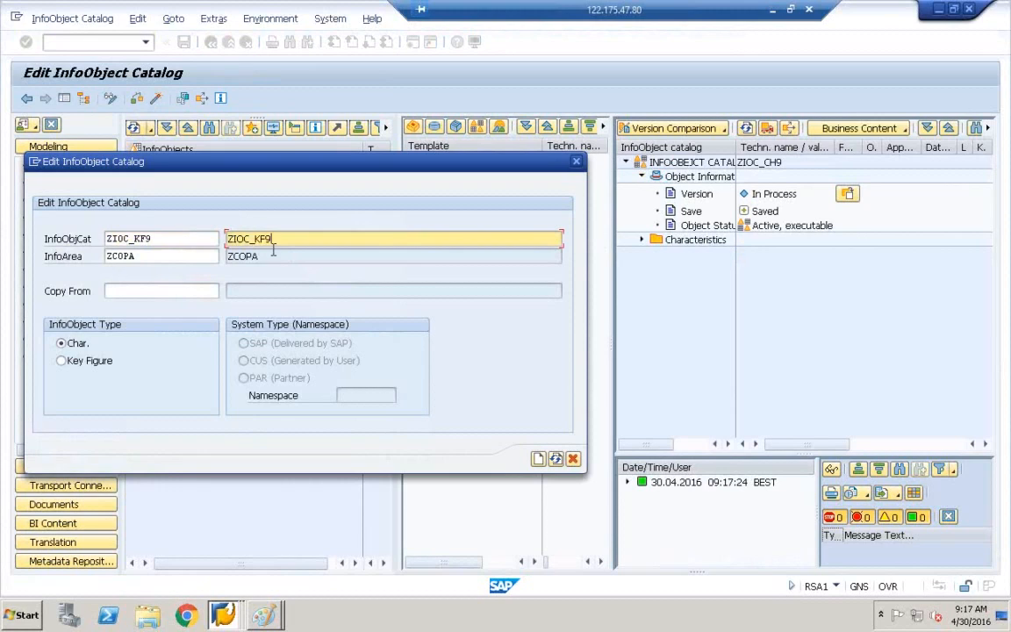
click(61, 362)
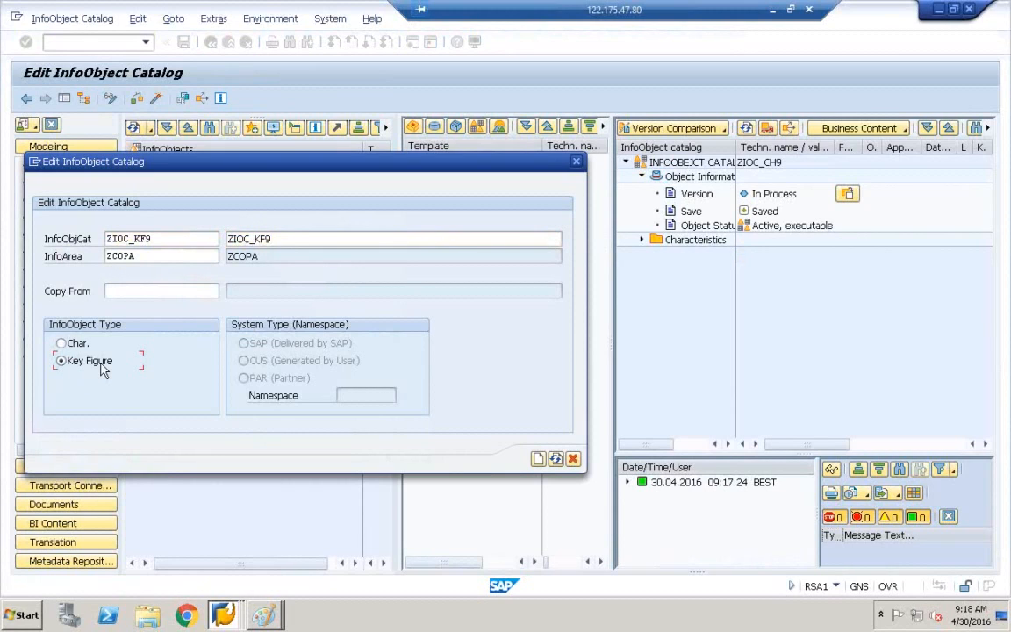
click(539, 460)
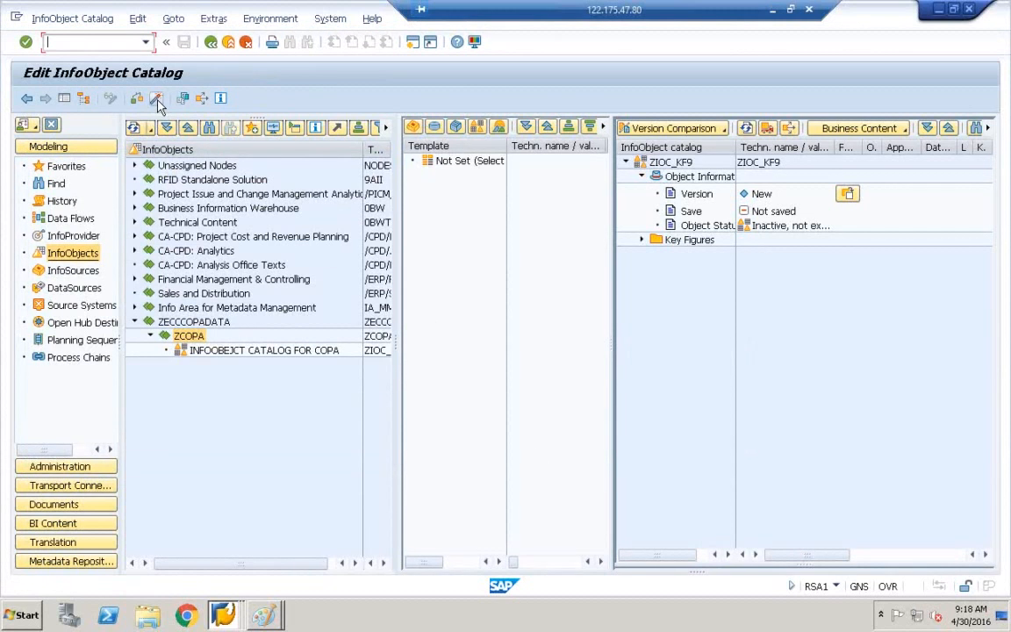
Activate ZIOC_KF9 and select it in the tree to view its actions.
click(157, 101)
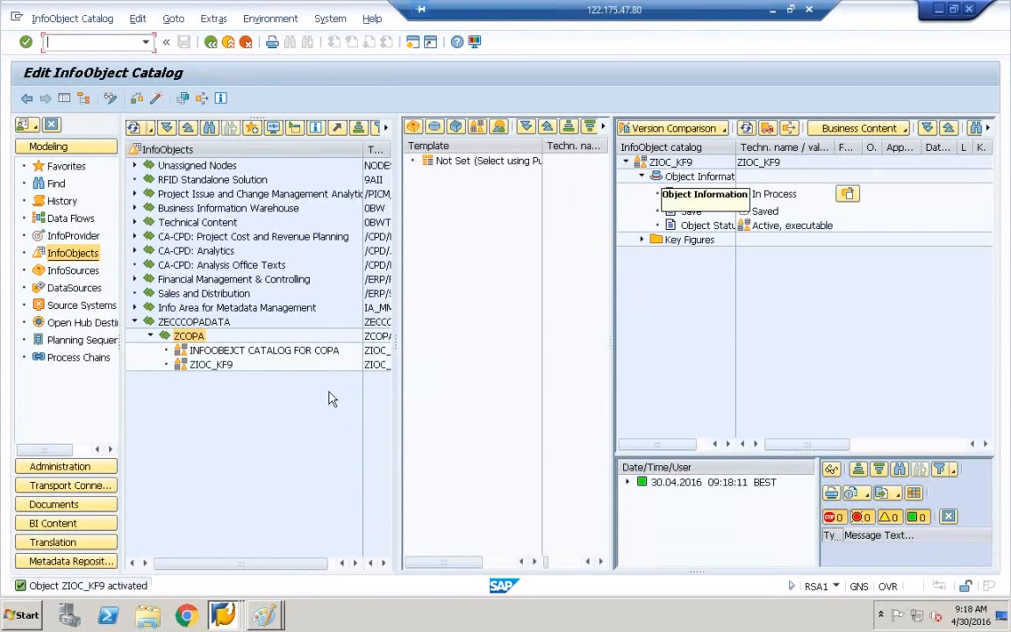
click(220, 354)
click(211, 367)
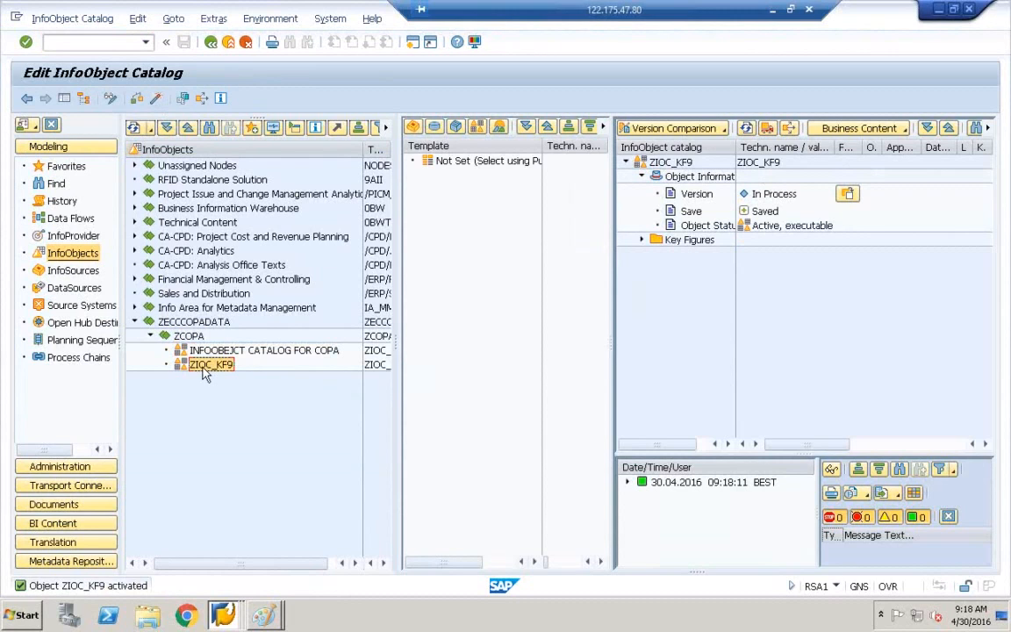
right_click(208, 373)
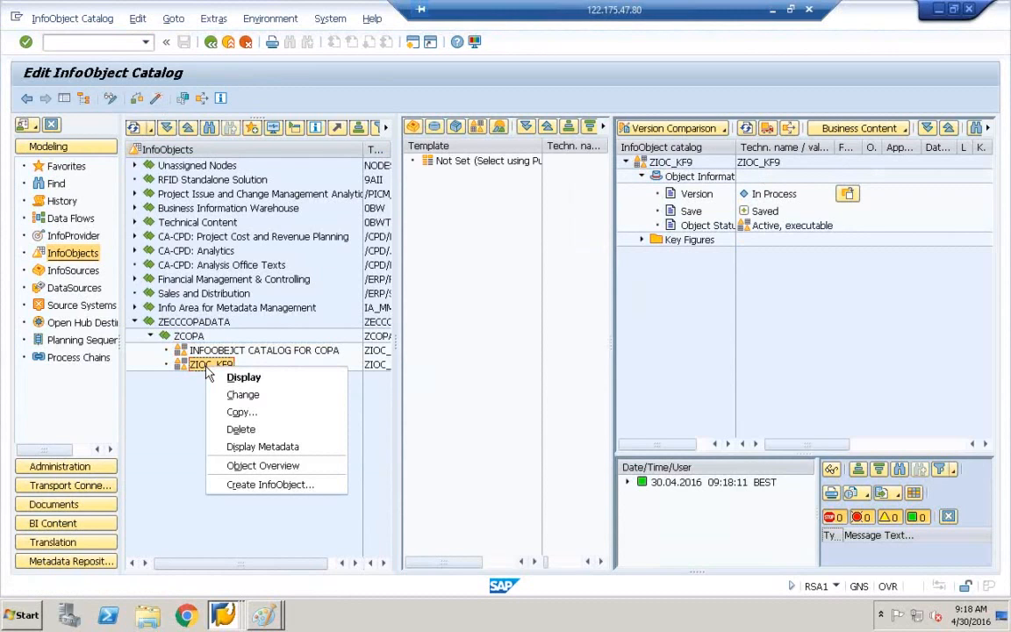
click(753, 173)
Replace ZIOC_KF9's description with 'INFOOBEJCT CATALOG FOR COPA KF'.
click(674, 163)
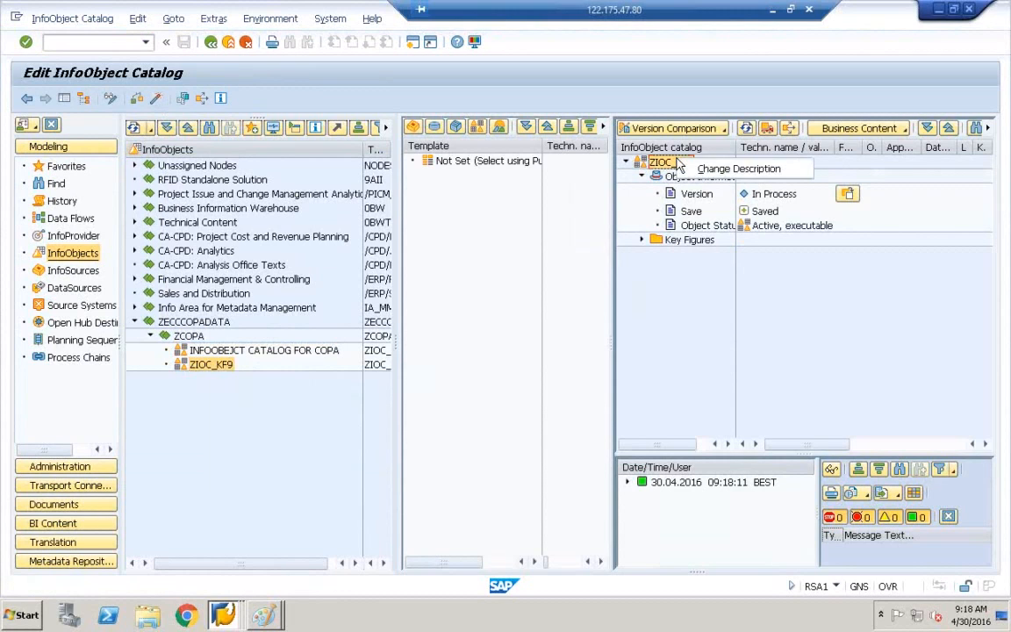
click(726, 175)
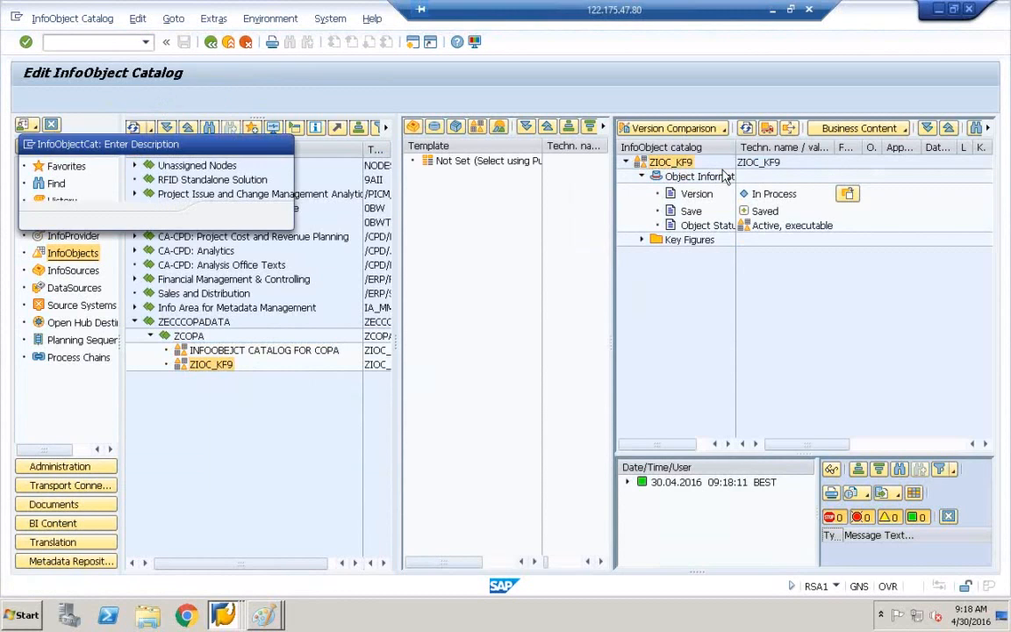
drag(164, 187, 76, 194)
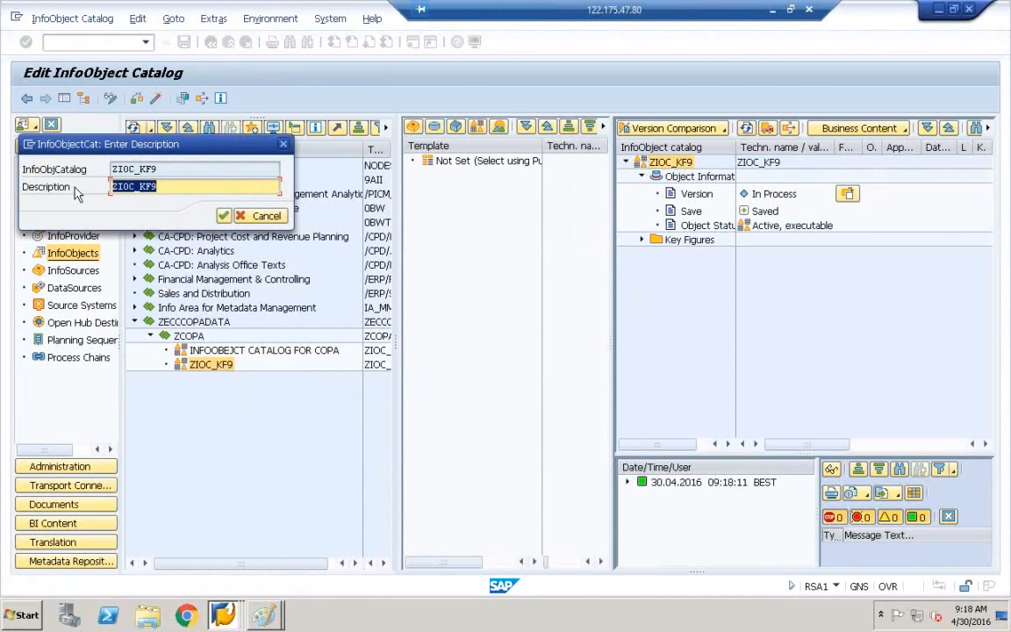
text(IN)
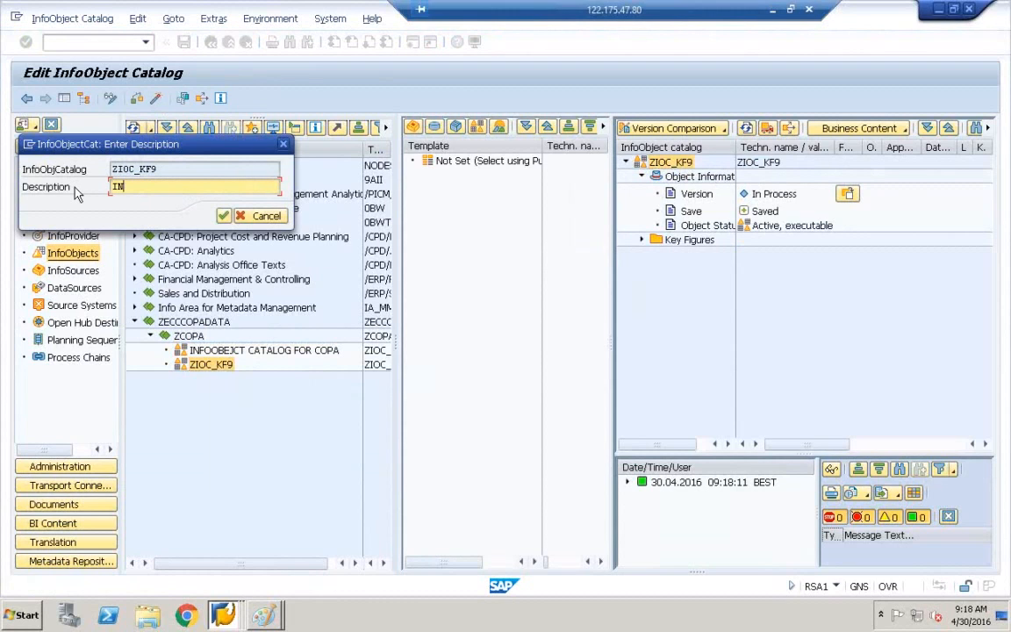
text(FOOBEJCT)
text( CAY)
key(BackSpace)
key(BackSpace)
key(BackSpace)
text(CATALOG FOR )
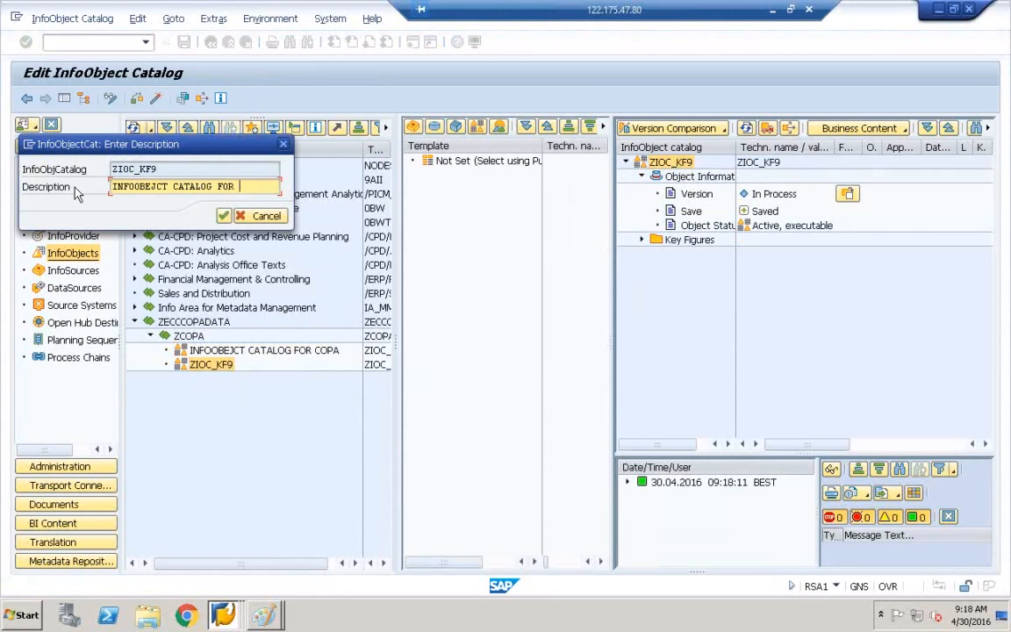
text(COPA KF)
Correct the description to 'INFOOBJECT CATALOGFOR COPA KF', confirm it, and activate the catalog.
click(148, 190)
key(Delete)
click(153, 191)
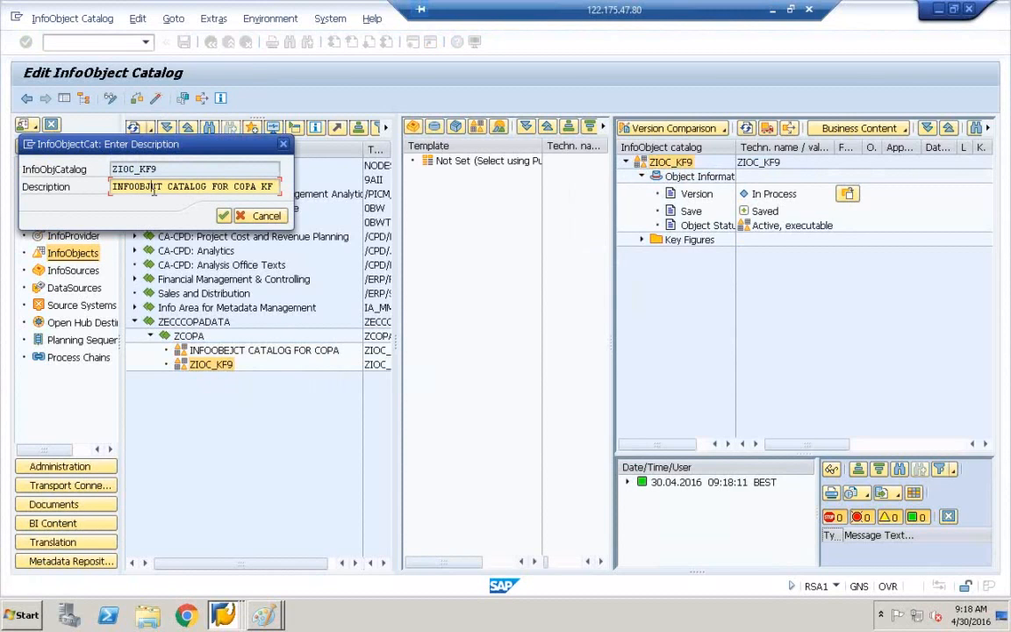
text(ECT)
text(CATALOG)
click(223, 216)
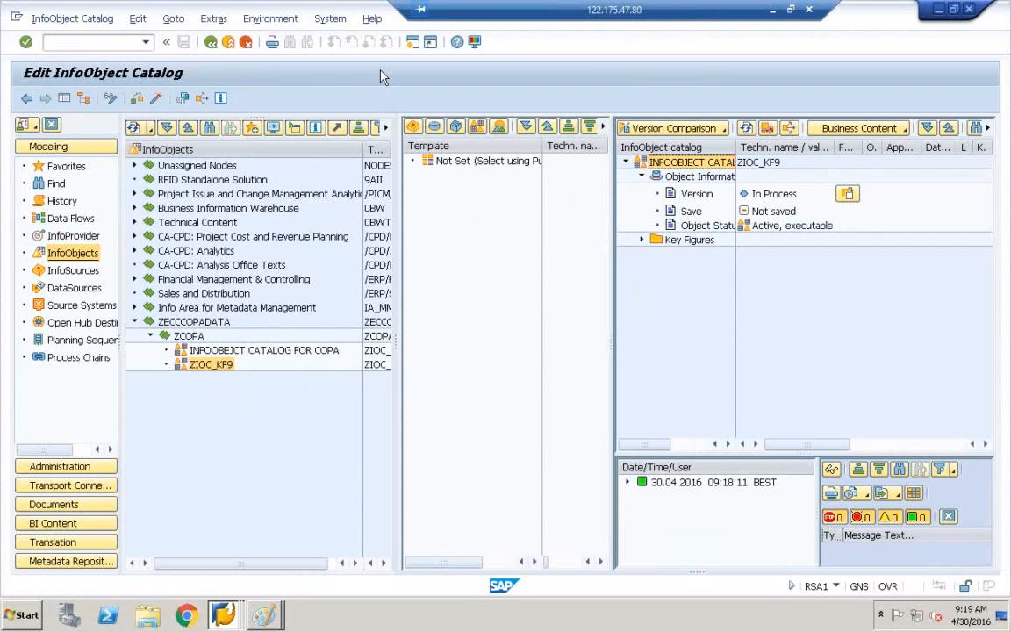
click(158, 101)
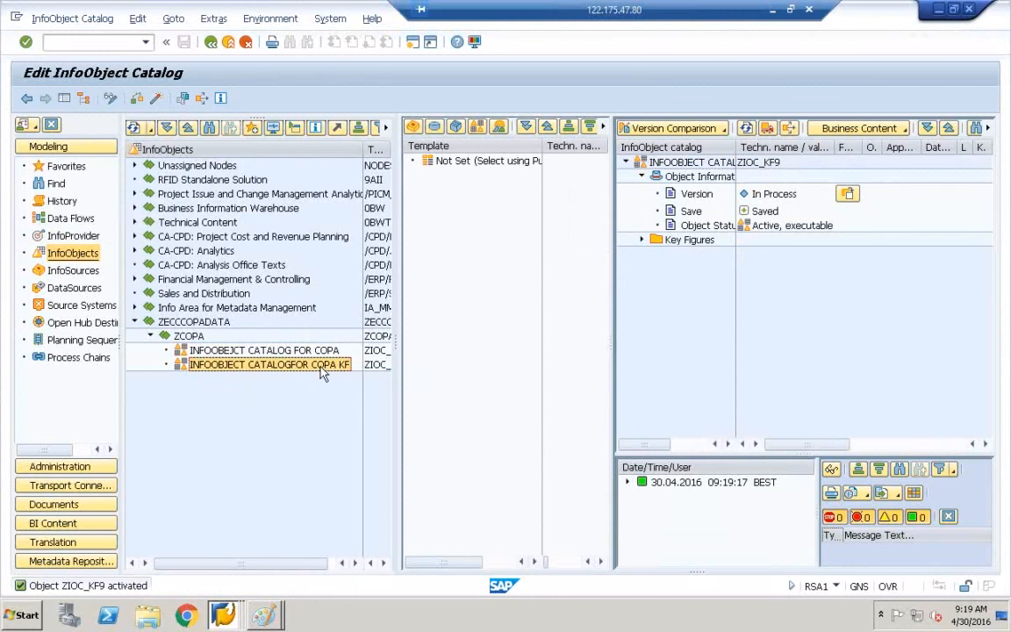
Widen the tree and inspect the Key Figures and Characteristics folders of both catalogs.
drag(613, 333, 589, 333)
click(387, 365)
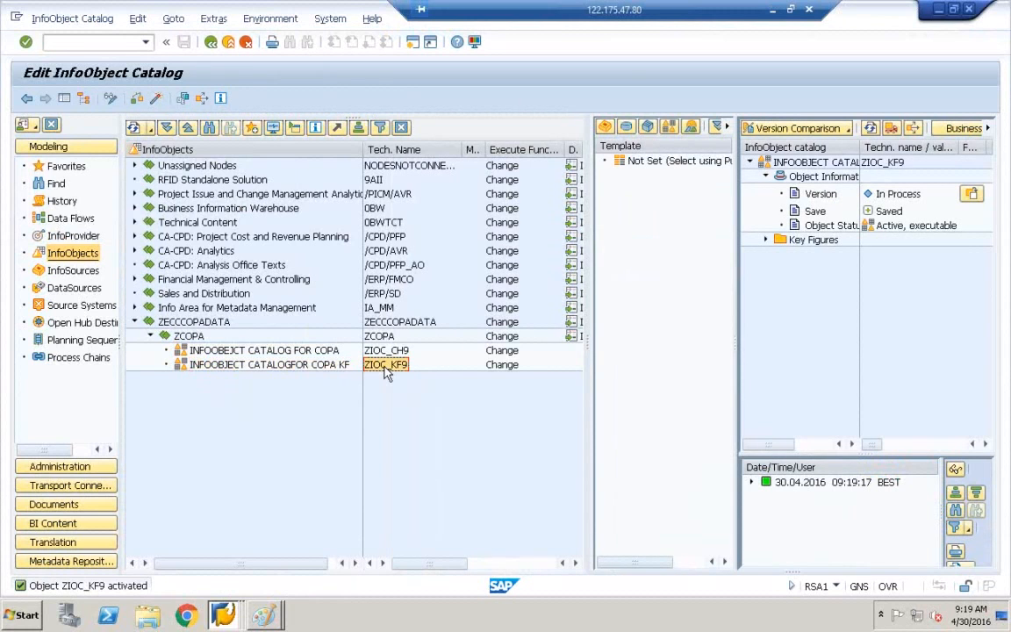
click(338, 367)
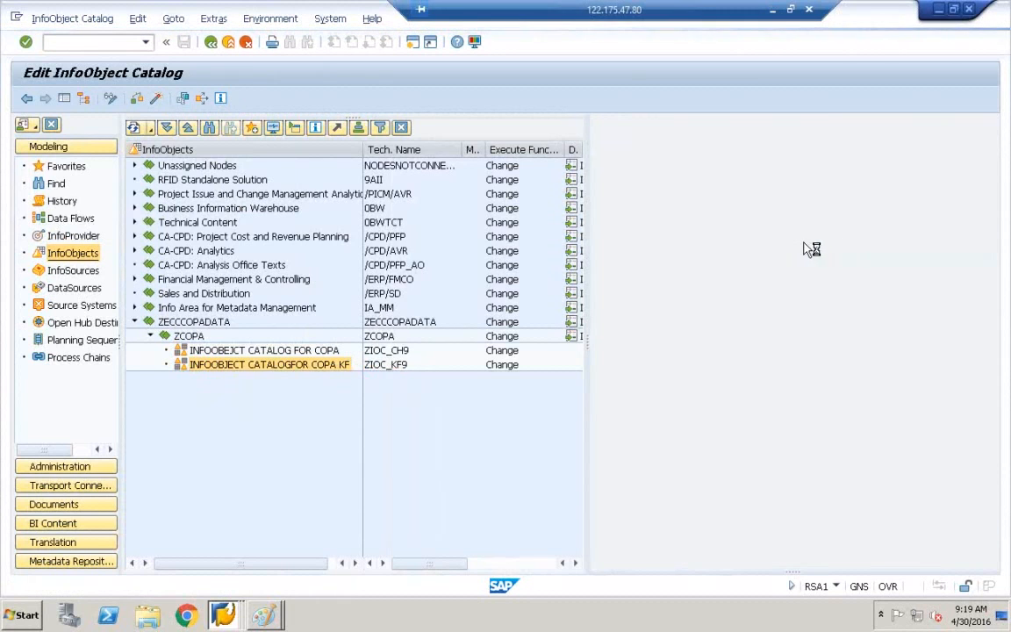
click(663, 243)
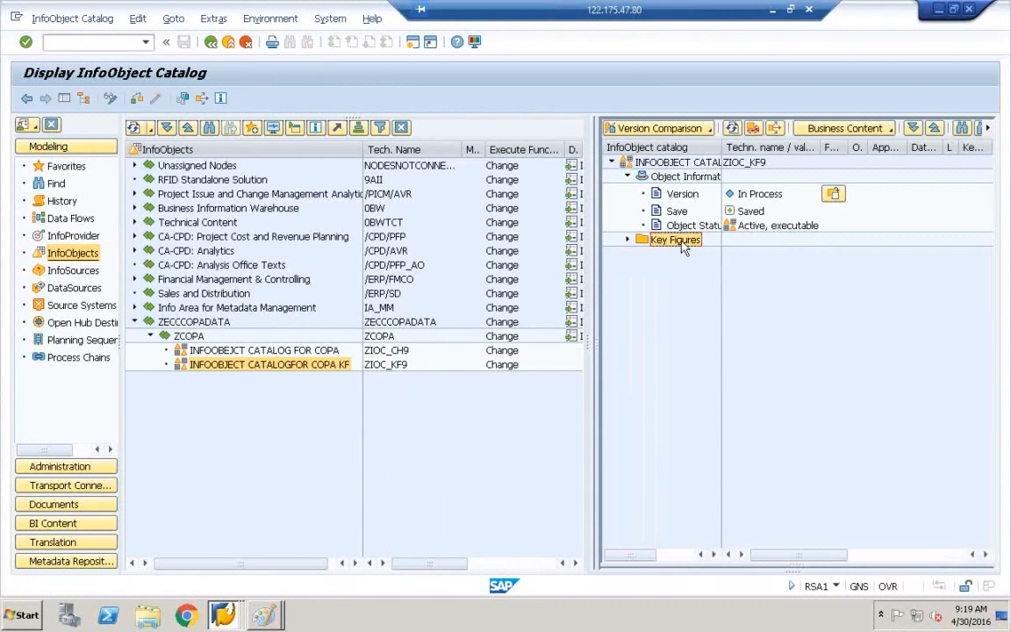
click(325, 350)
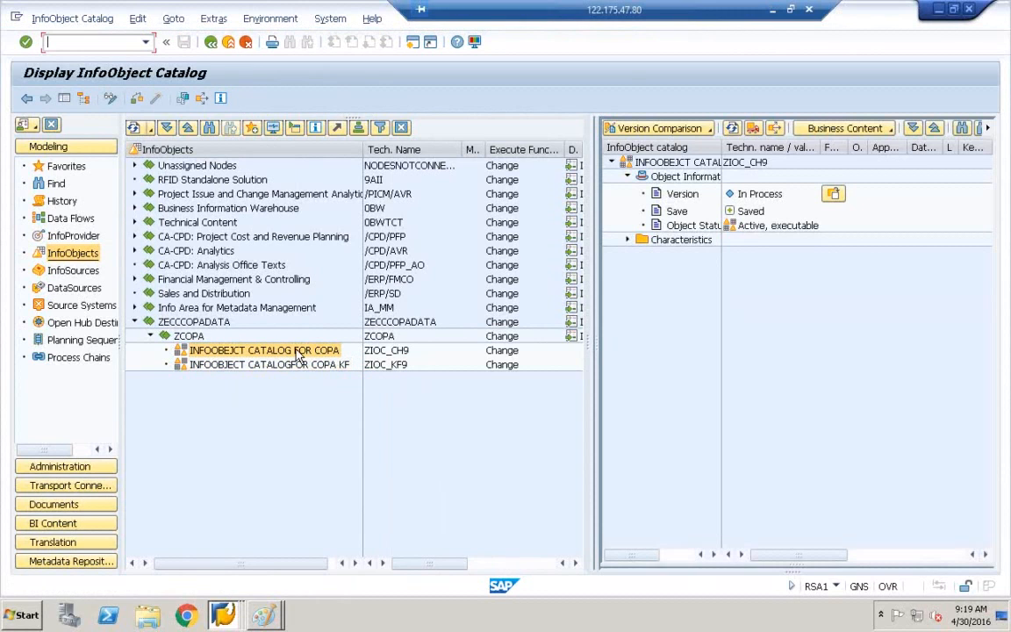
click(689, 241)
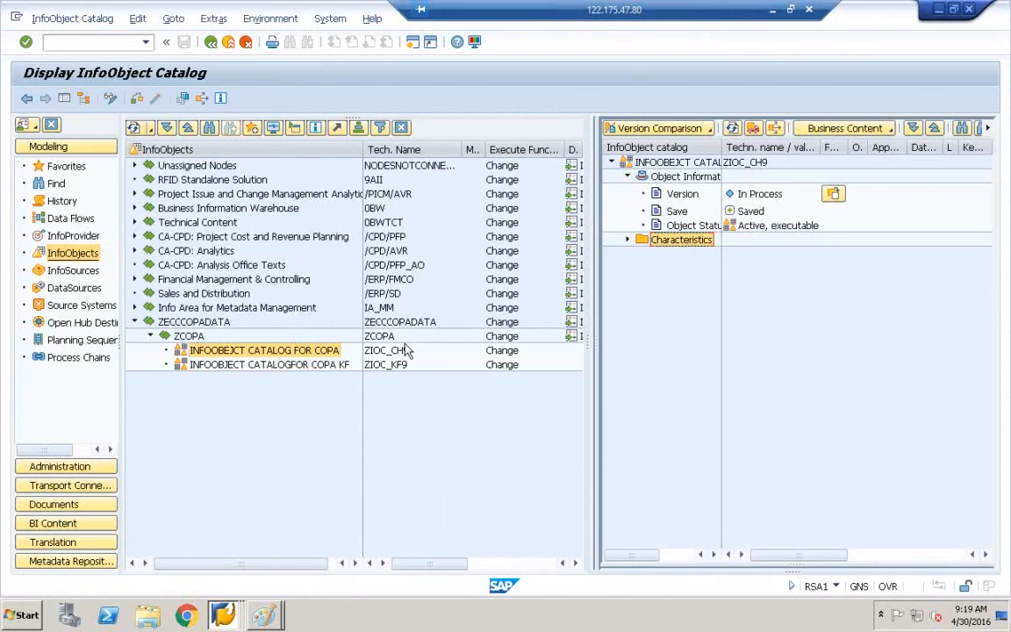
Start a new InfoObject from the ZIOC_CH9 characteristic catalog.
click(237, 353)
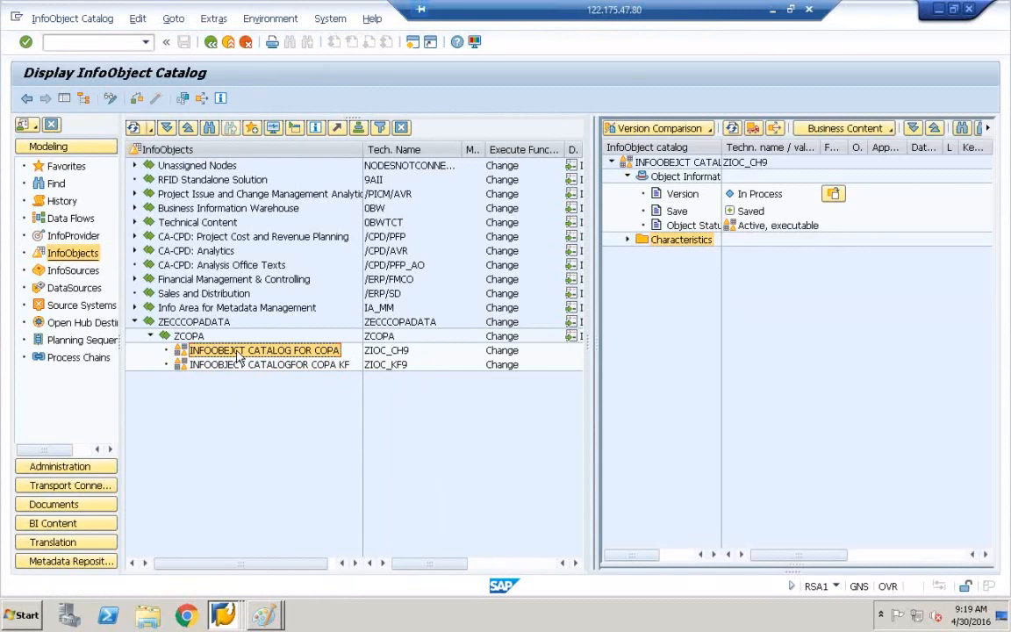
right_click(237, 354)
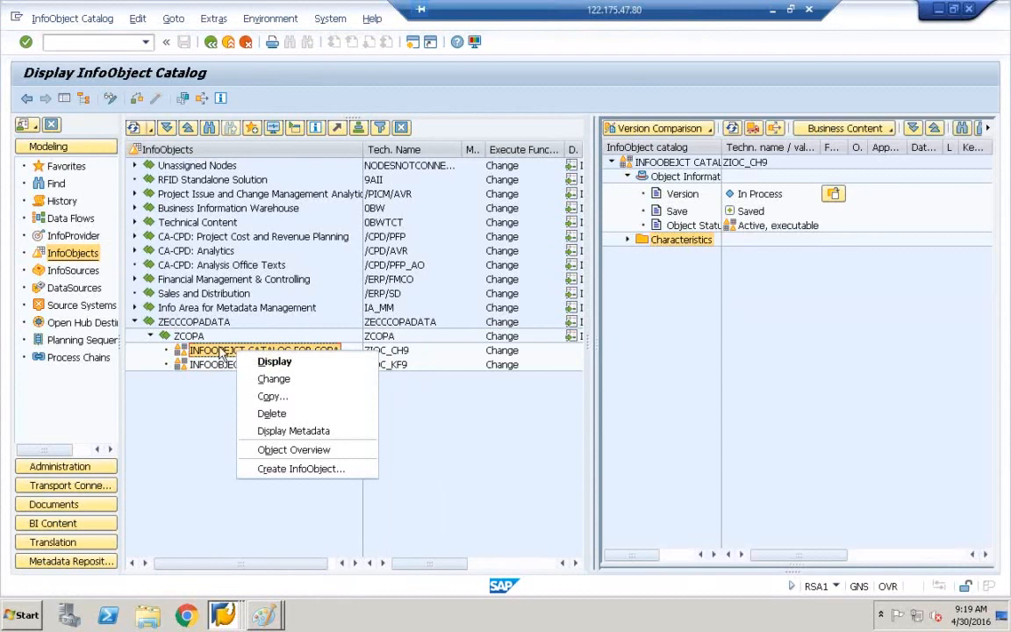
click(295, 474)
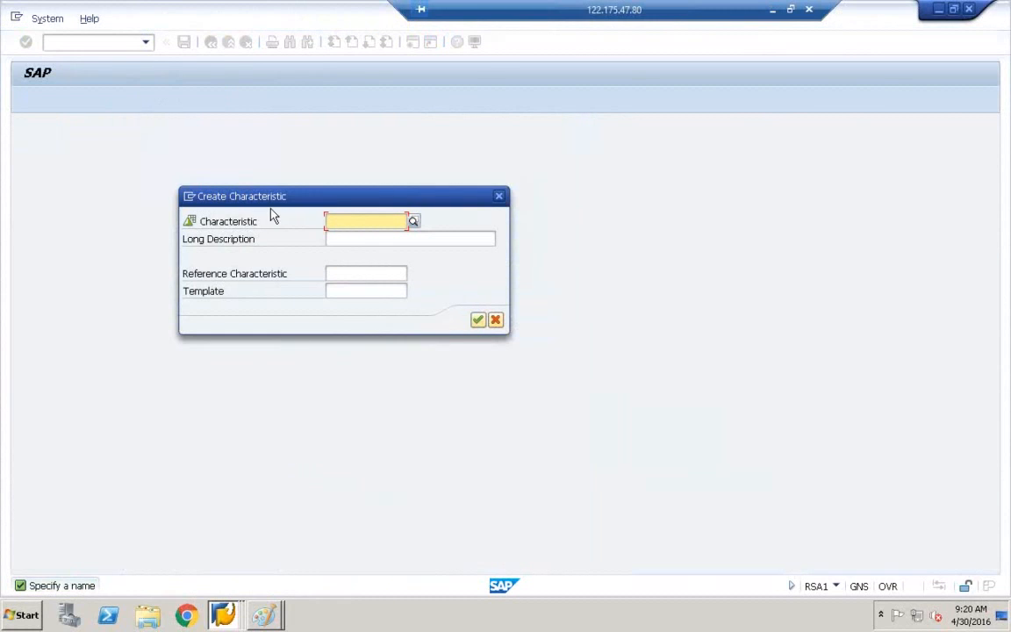
click(264, 614)
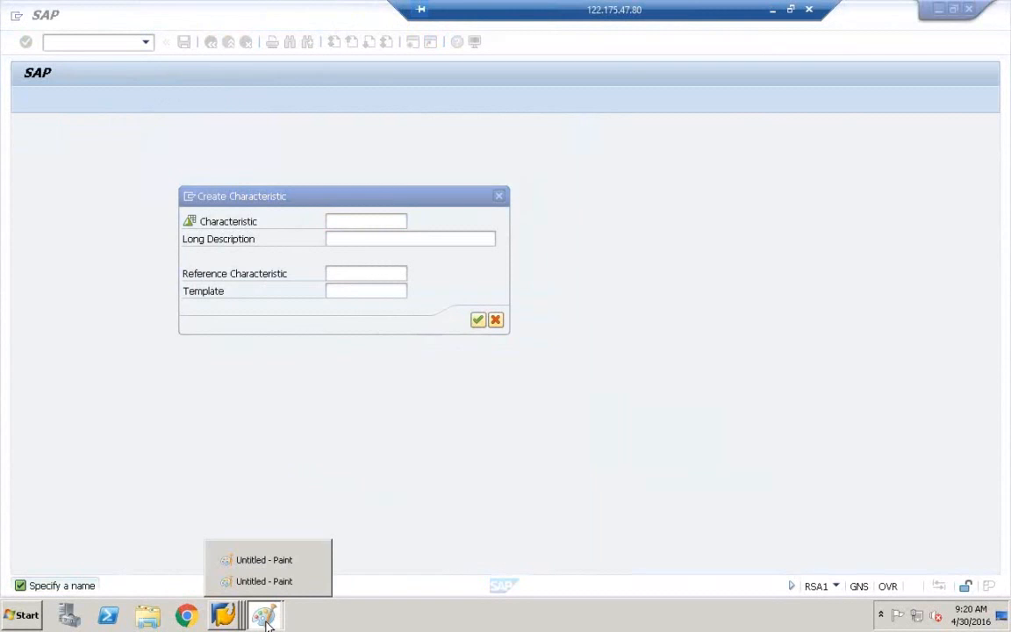
click(269, 586)
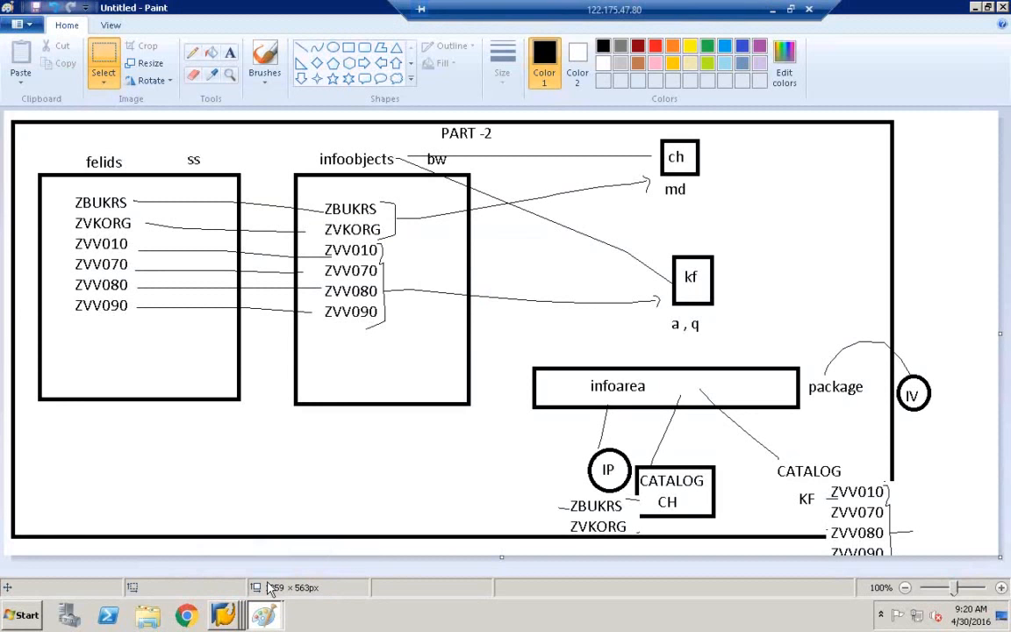
click(988, 10)
drag(182, 68, 748, 110)
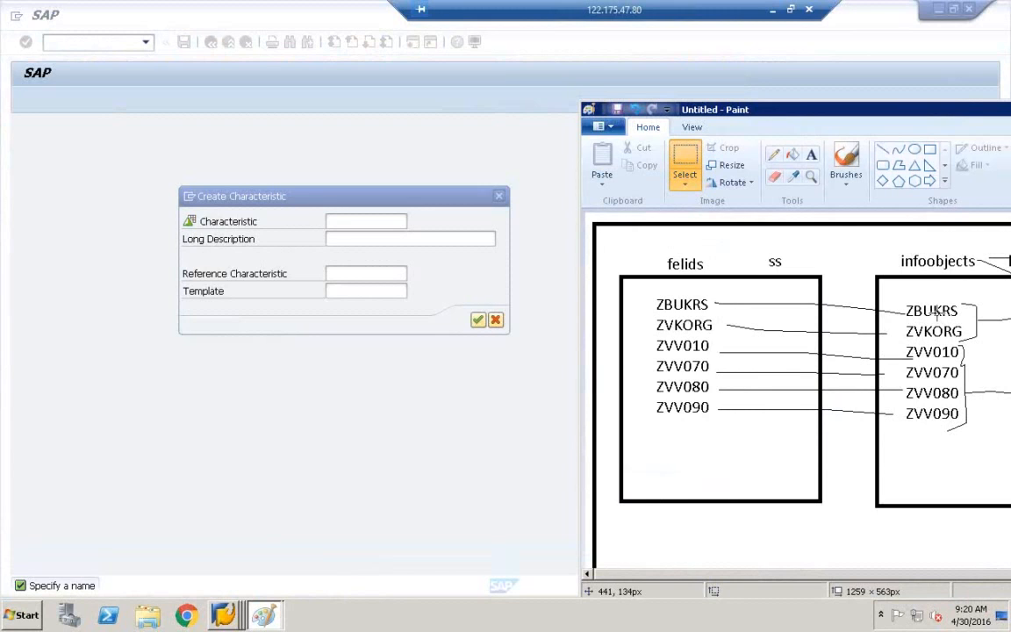
drag(872, 105, 681, 129)
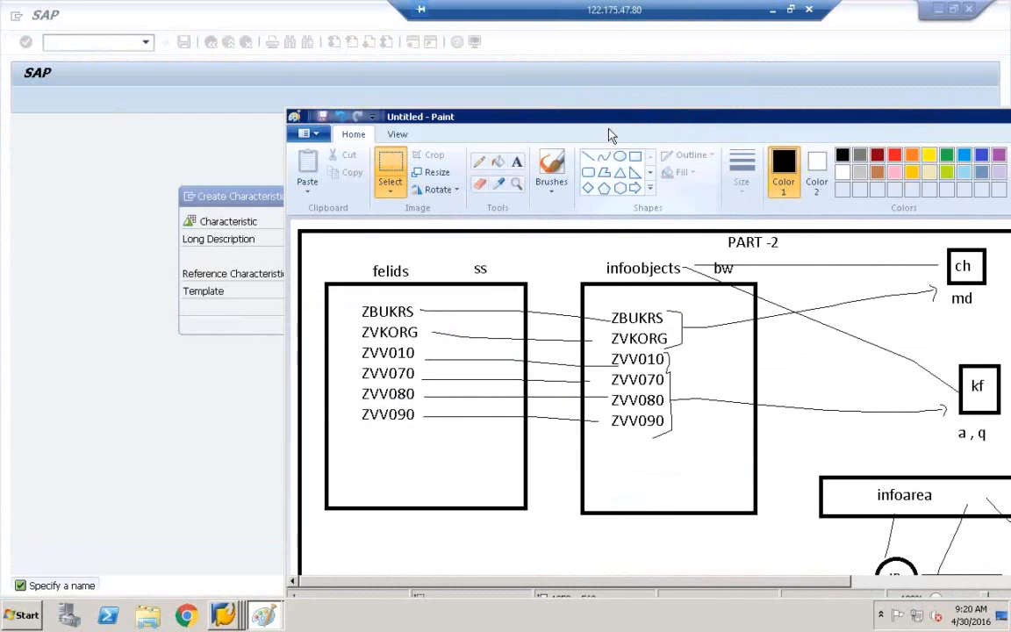
drag(612, 123, 868, 140)
click(377, 217)
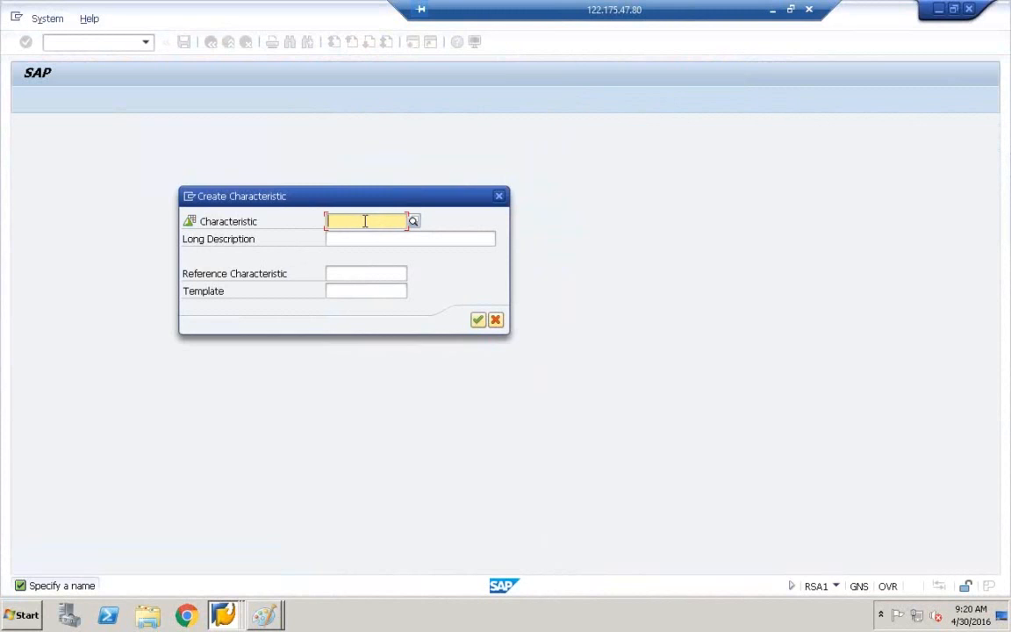
Enter characteristic ZBUKRS with long description COMPANYCODE ID, continue, and widen the detail area.
text(ZBUKRS)
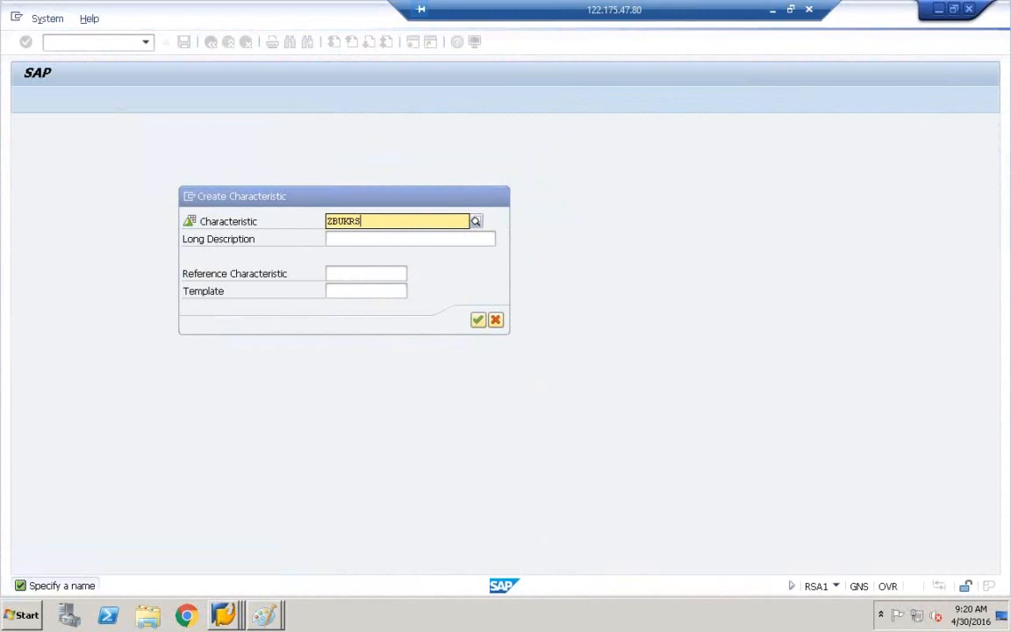
click(439, 237)
text(ZBU)
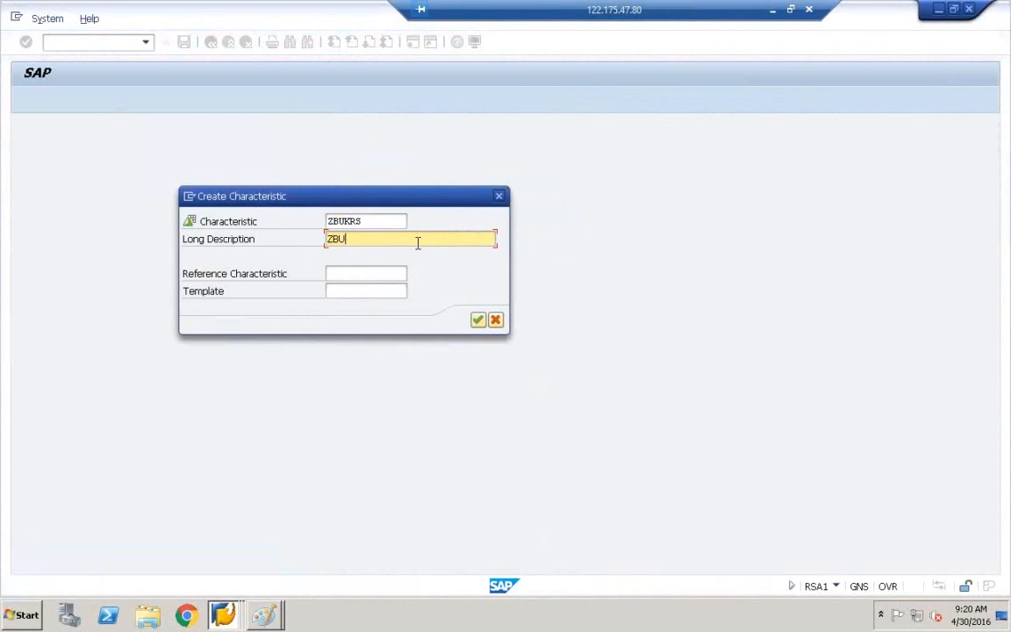
text(KRS)
text(COMPANYCODE ID)
click(479, 321)
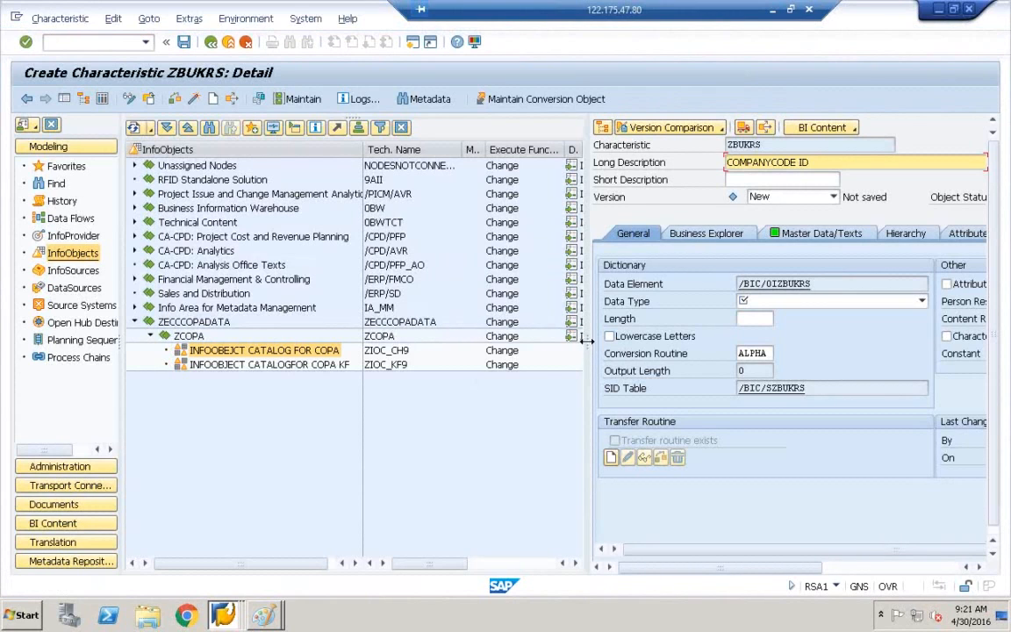
drag(588, 340, 445, 332)
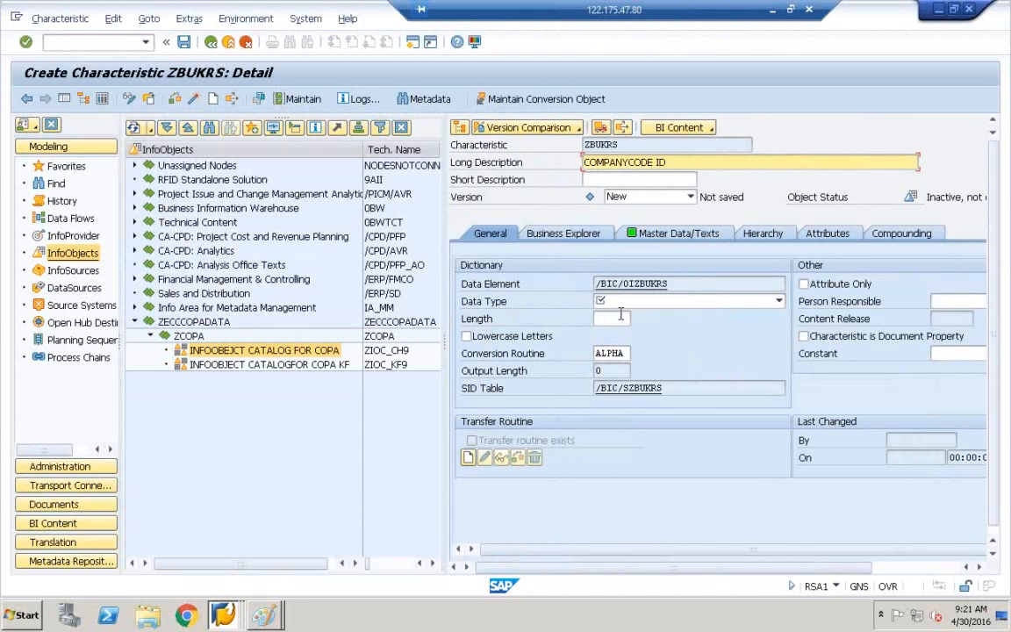
click(231, 615)
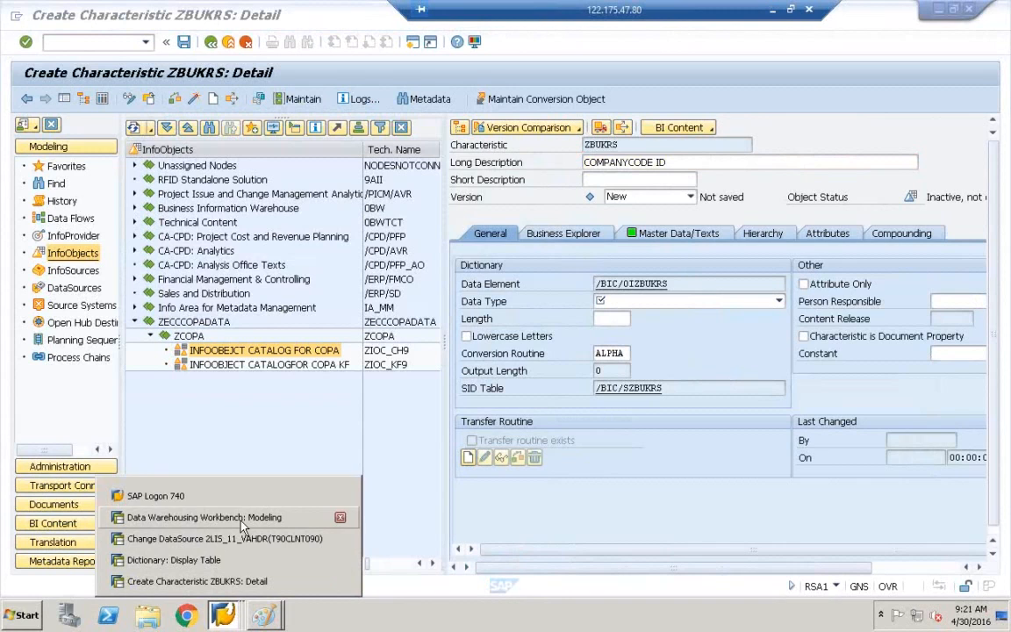
click(182, 564)
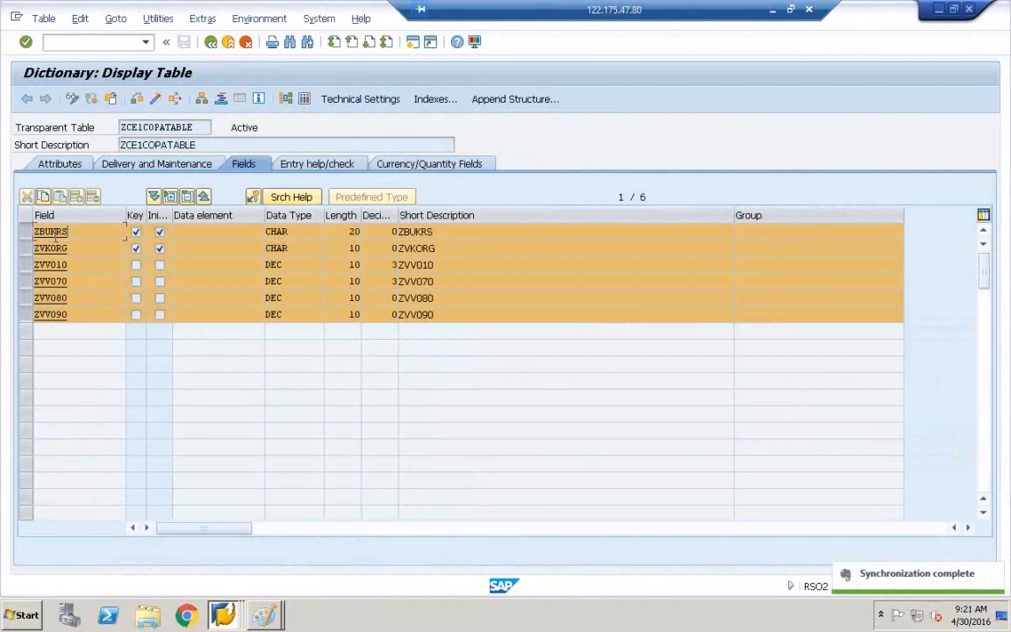
click(284, 234)
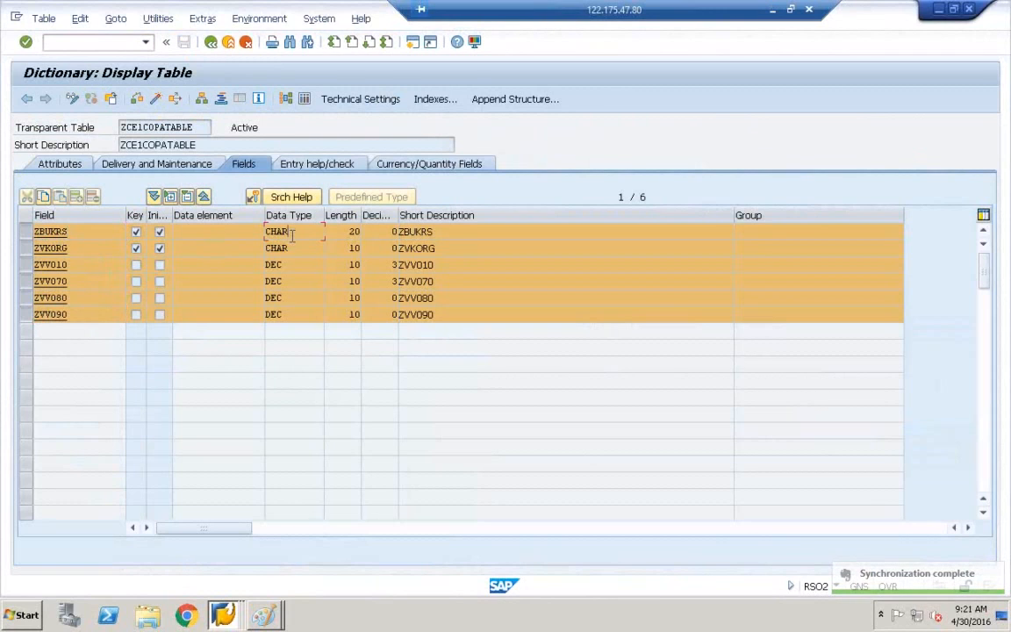
click(364, 232)
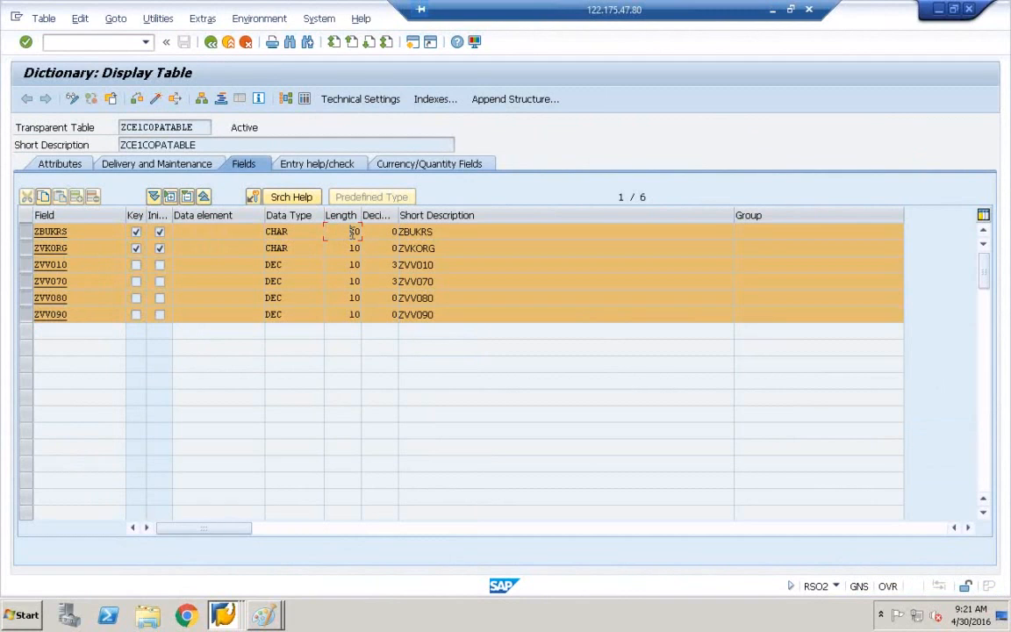
click(223, 615)
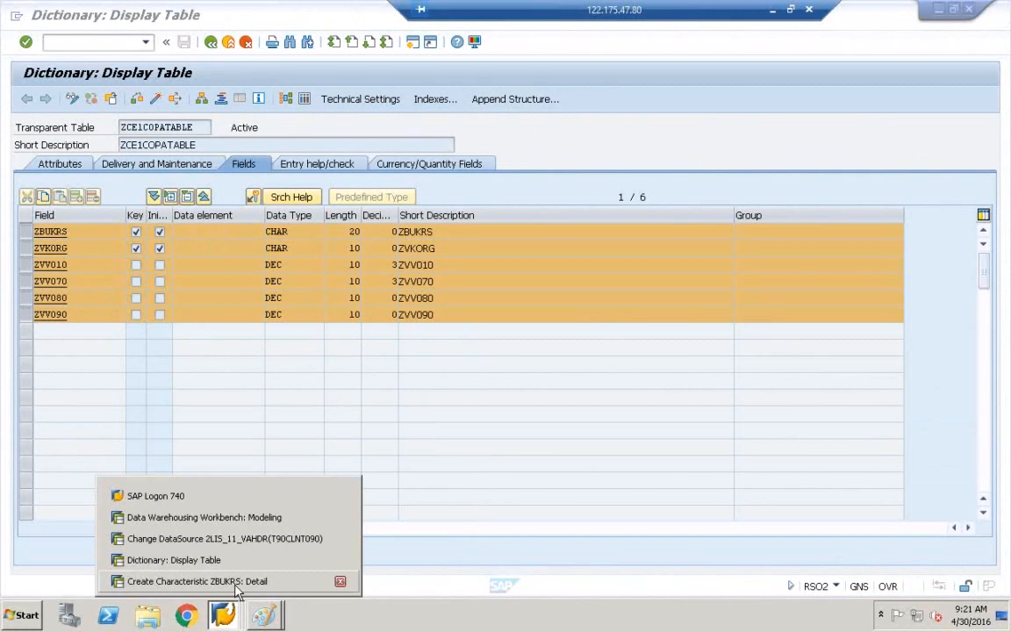
click(236, 581)
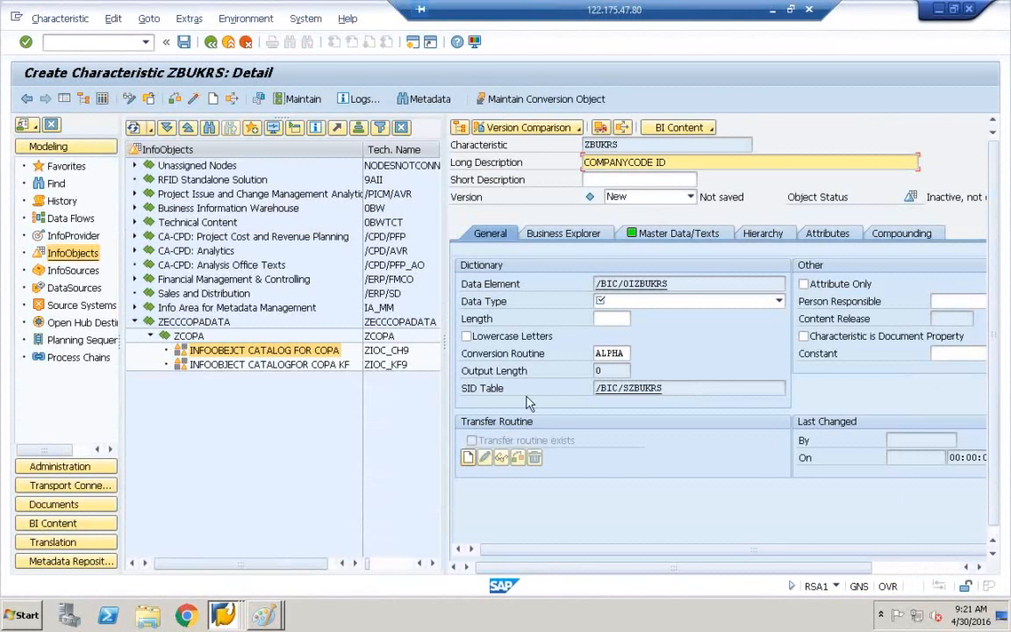
Set ZBUKRS's data type to CHAR, activate it, and select it under the COPA catalog.
click(615, 301)
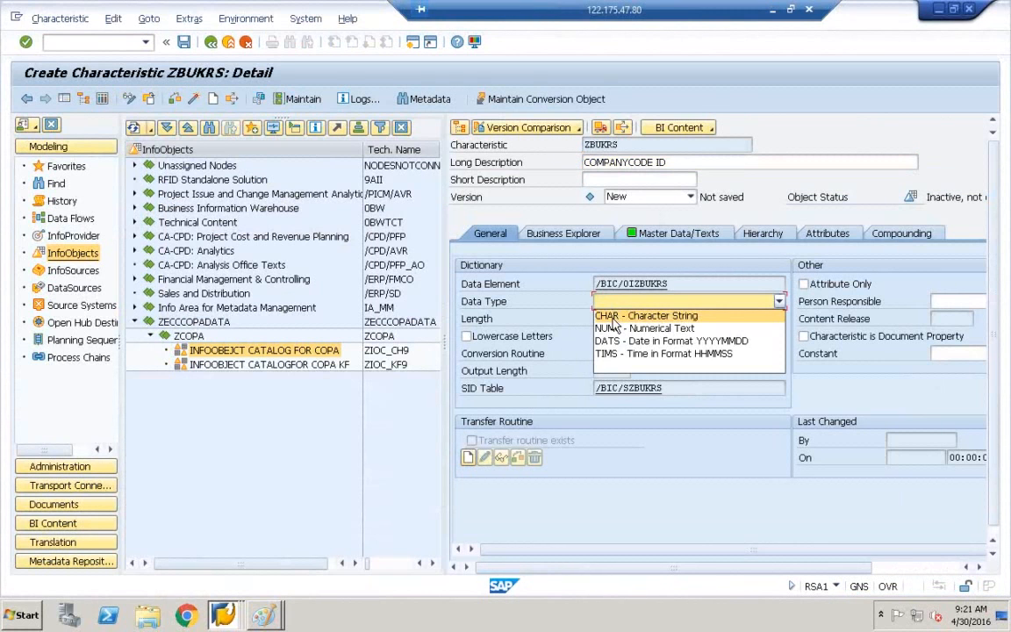
click(615, 316)
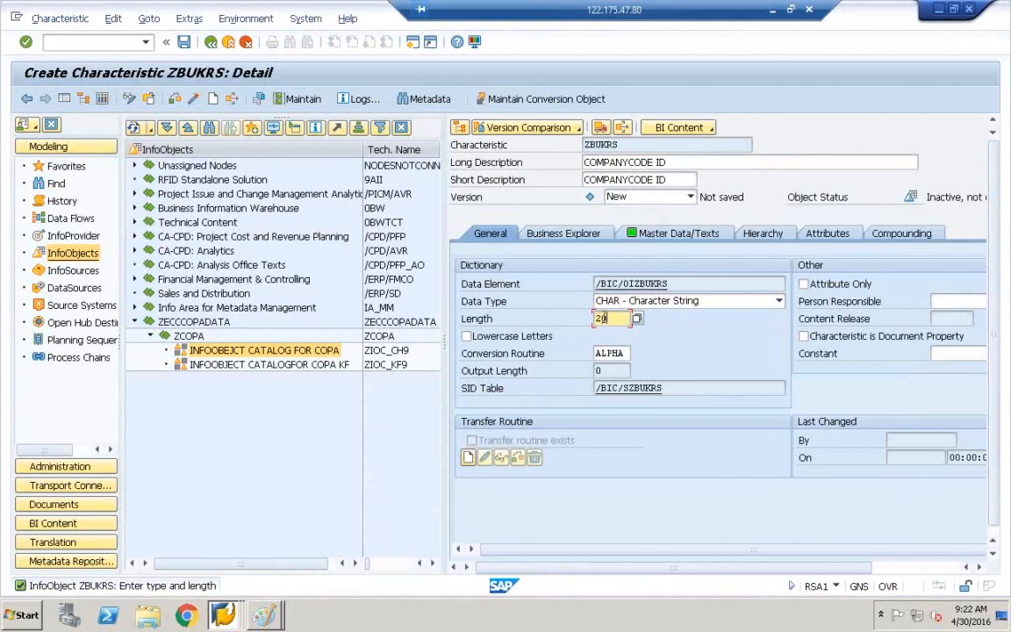
click(195, 102)
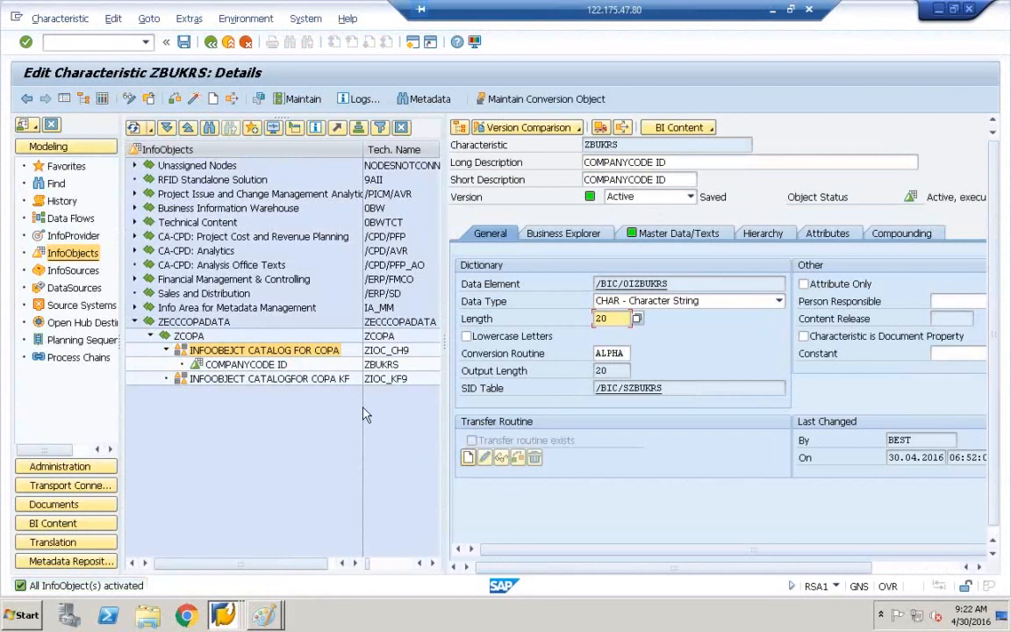
click(382, 364)
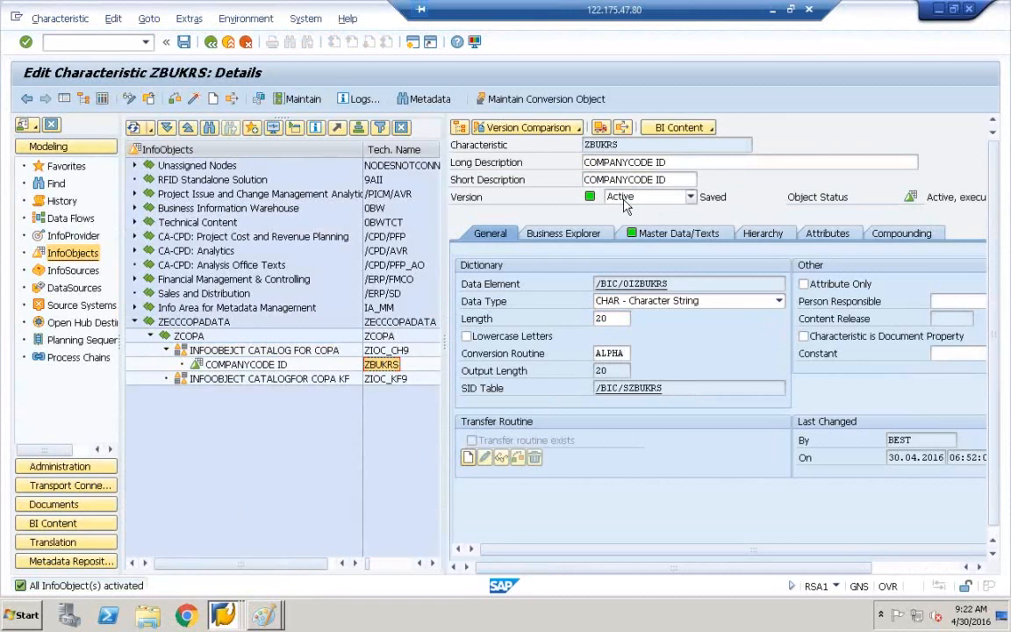
click(214, 352)
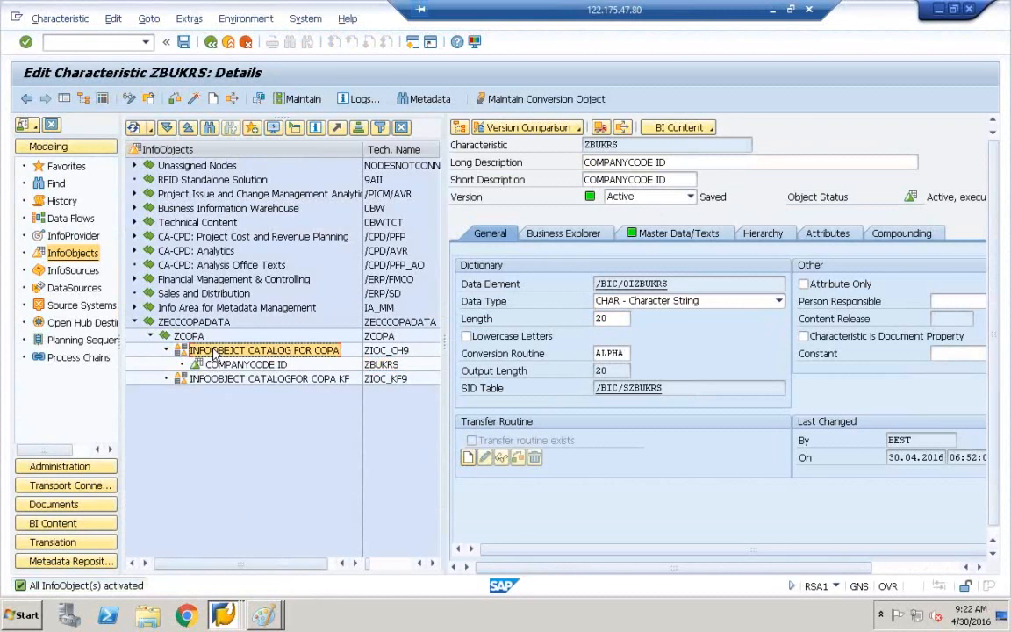
From the COPA characteristic catalog, start a new InfoObject named ZVKORG.
right_click(213, 352)
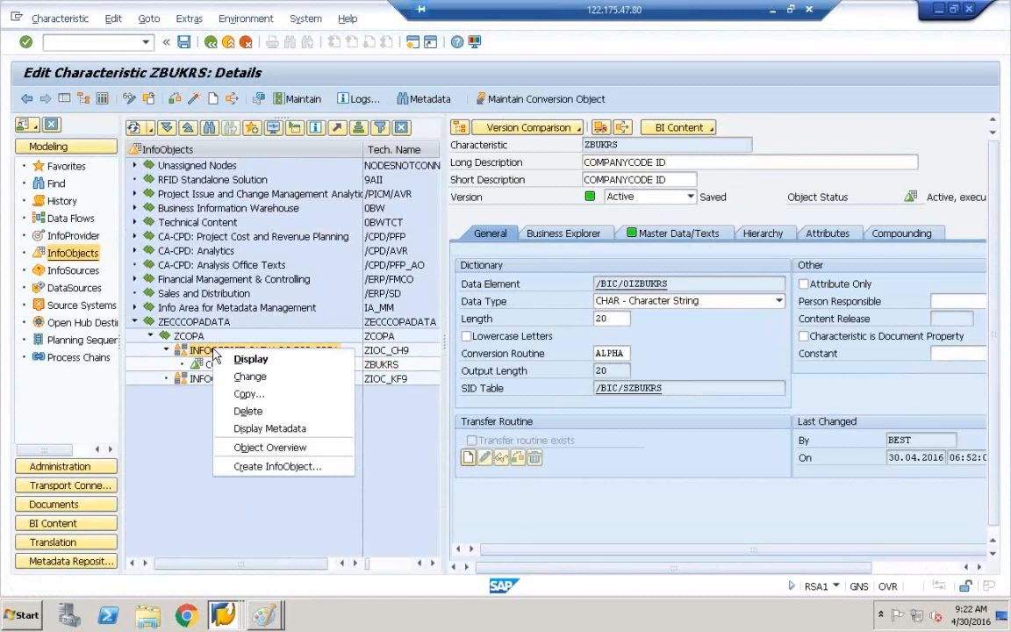
click(275, 470)
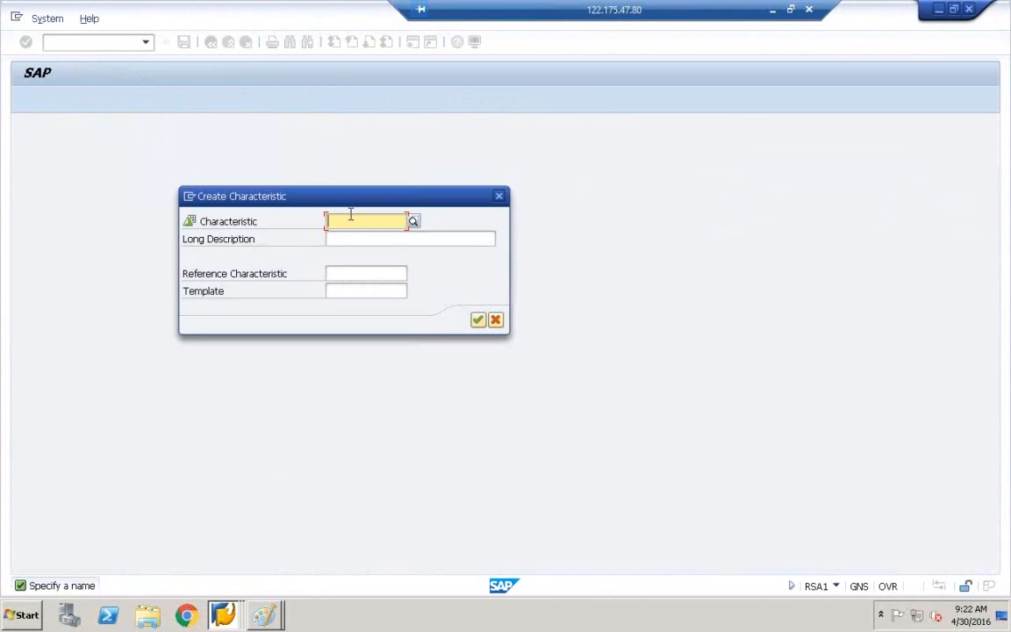
text(ZVK0)
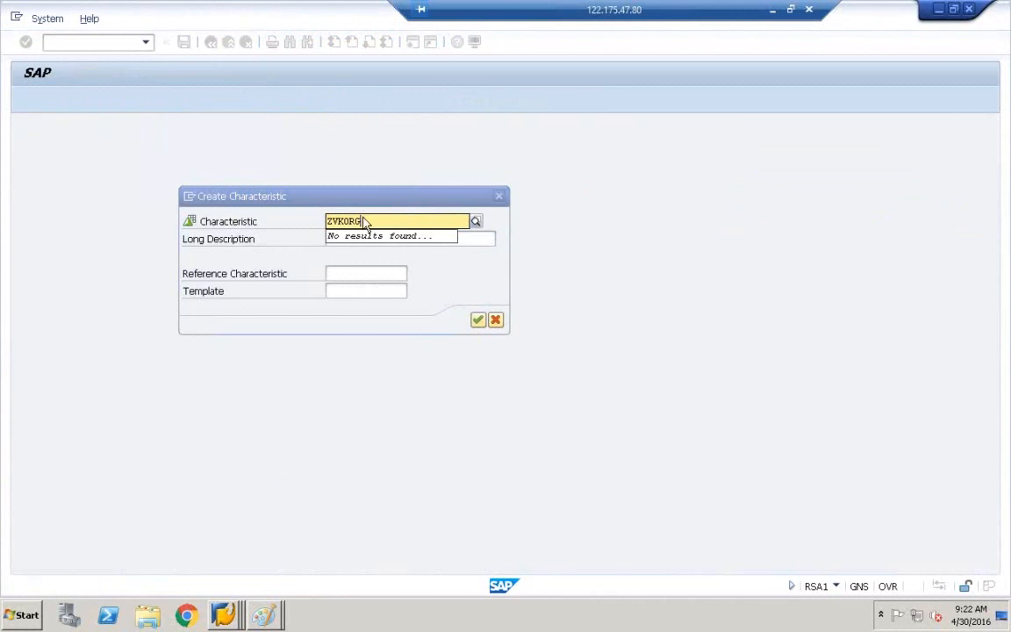
click(362, 237)
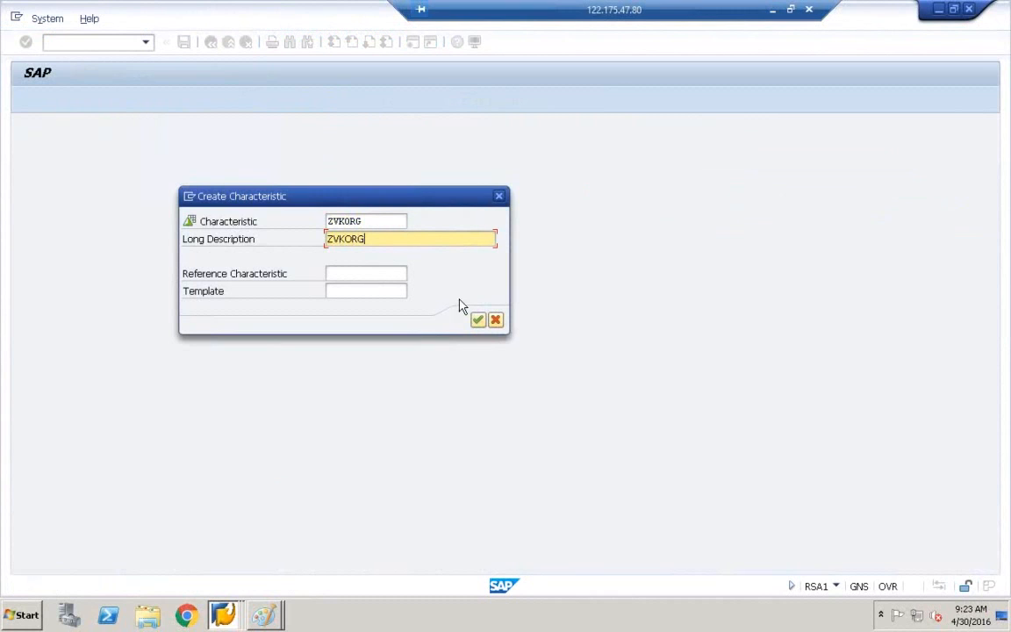
click(264, 615)
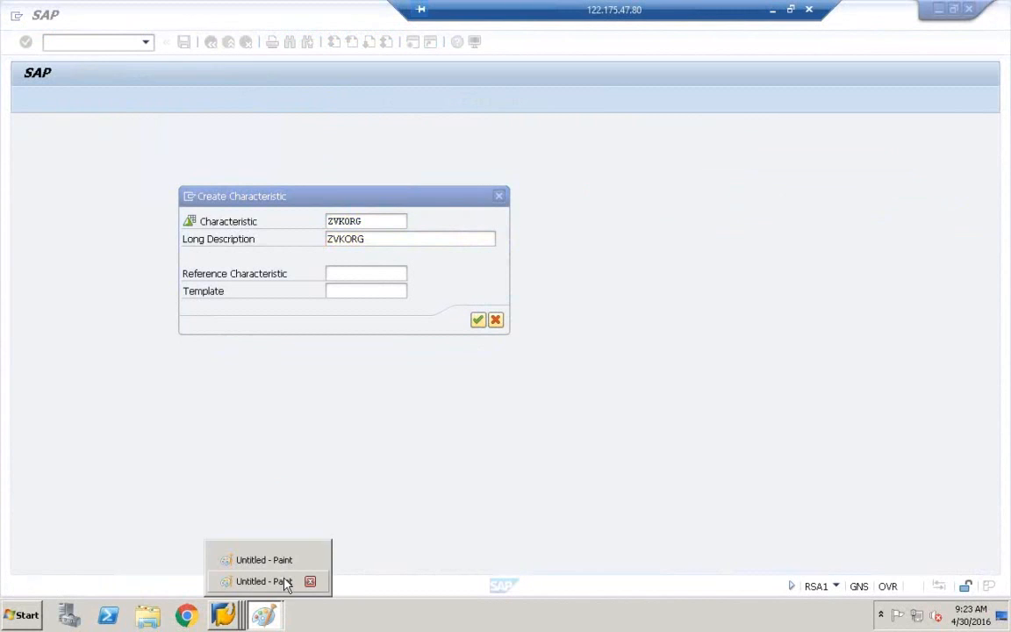
click(263, 581)
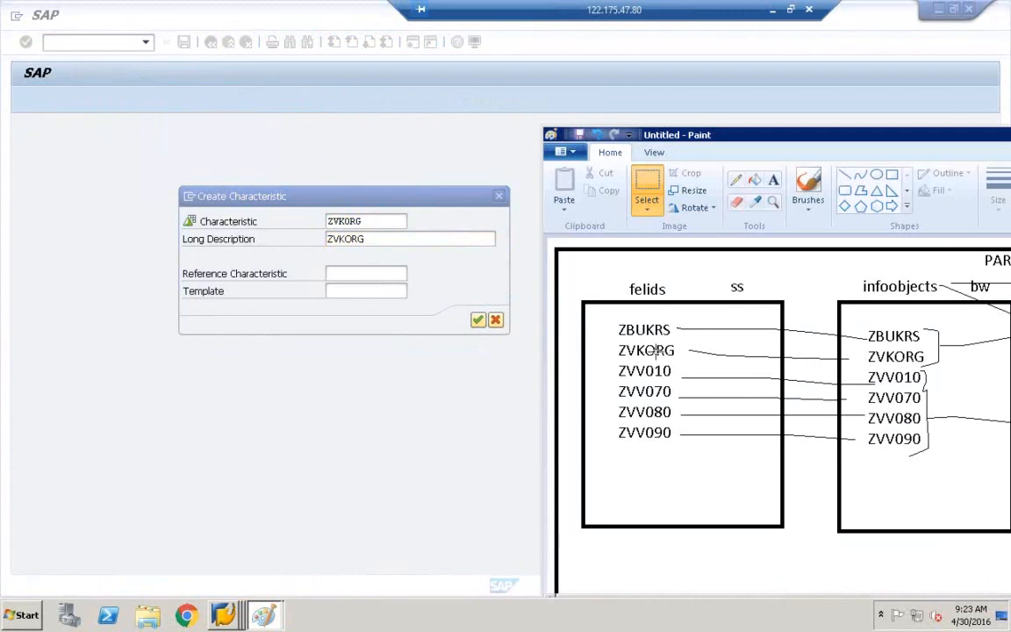
mouse_move(960, 135)
mouse_down()
mouse_move(773, 115)
mouse_move(527, 120)
mouse_up()
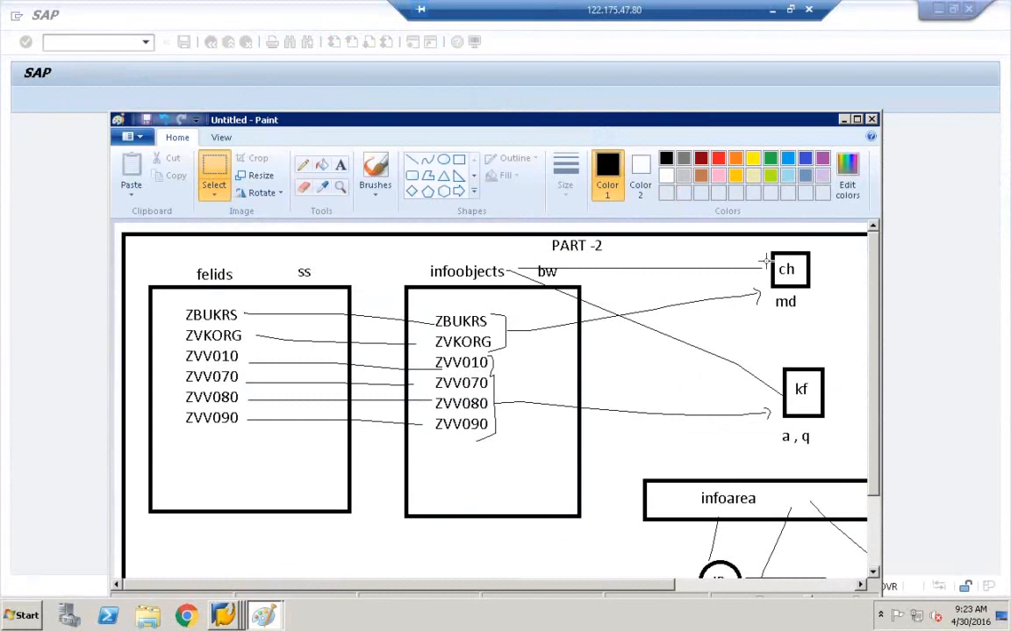
drag(722, 101, 663, 70)
drag(781, 372, 782, 469)
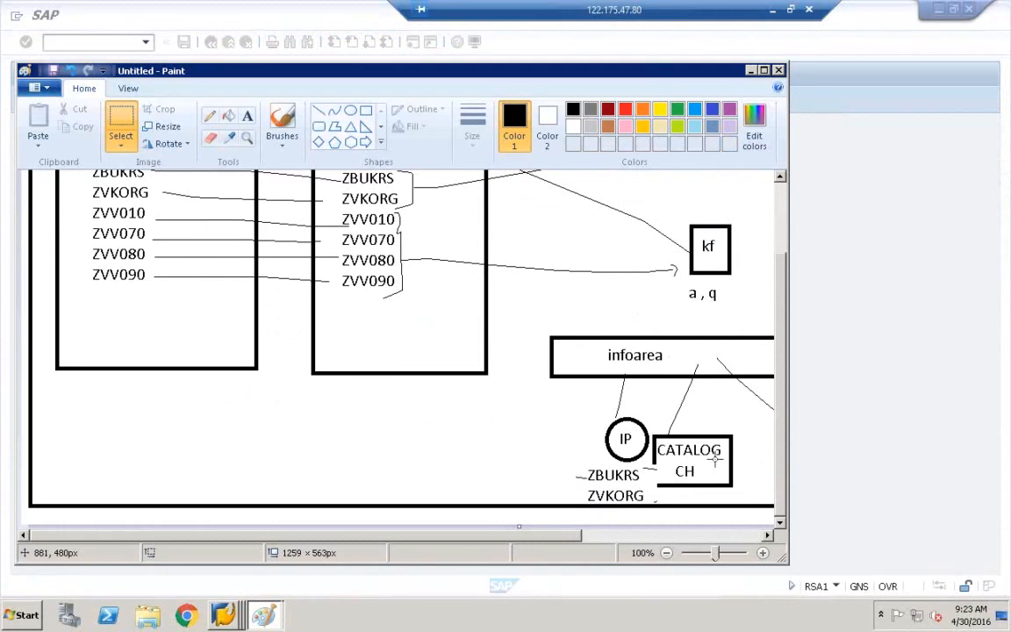
click(752, 71)
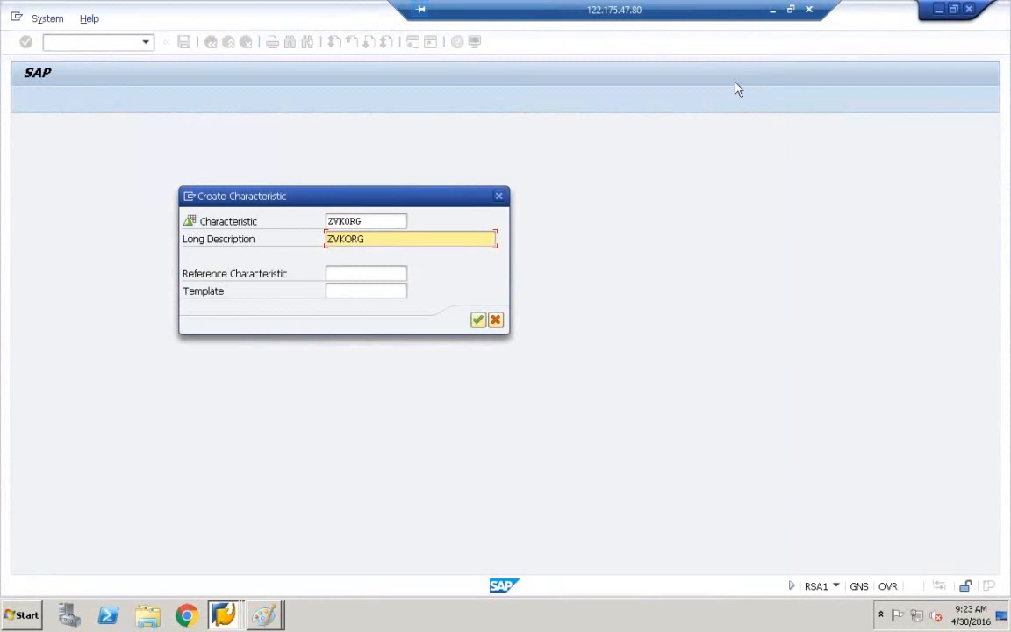
Confirm ZVKORG and check its field length in table ZCE1COPATABLE.
click(477, 320)
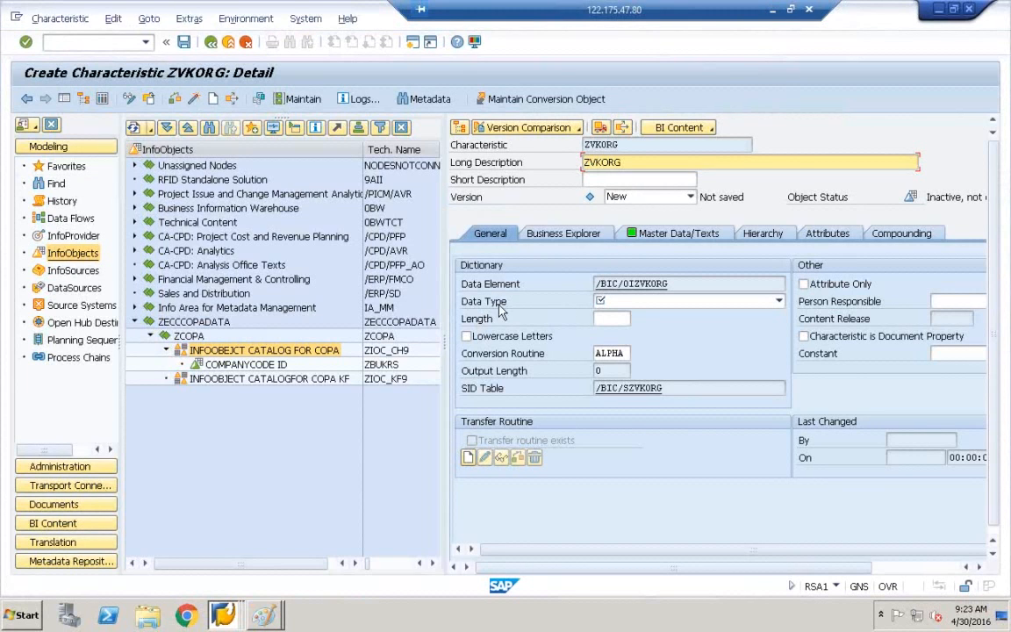
click(230, 613)
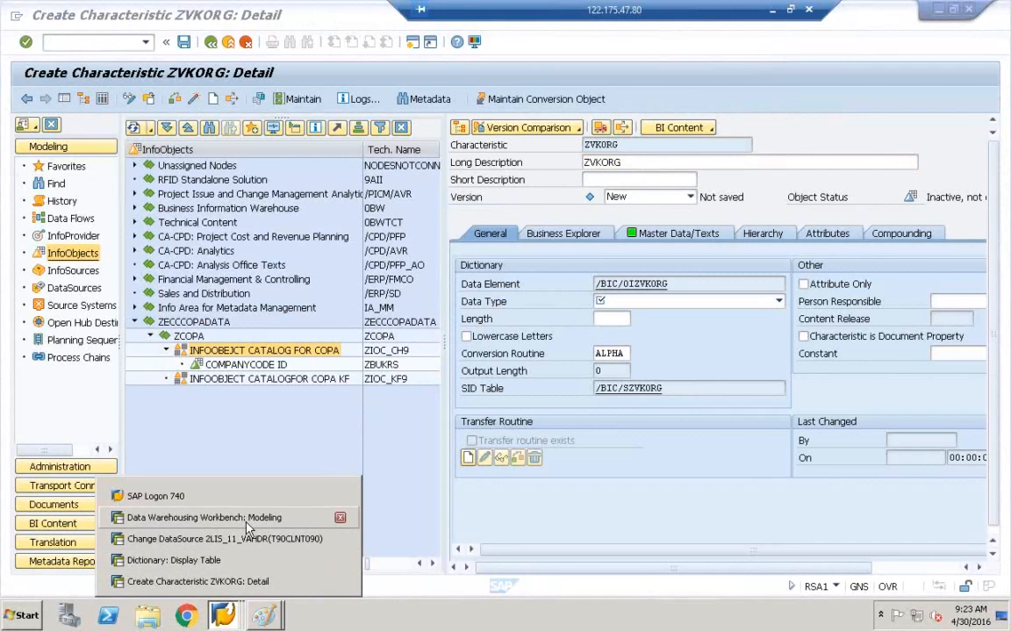
click(230, 562)
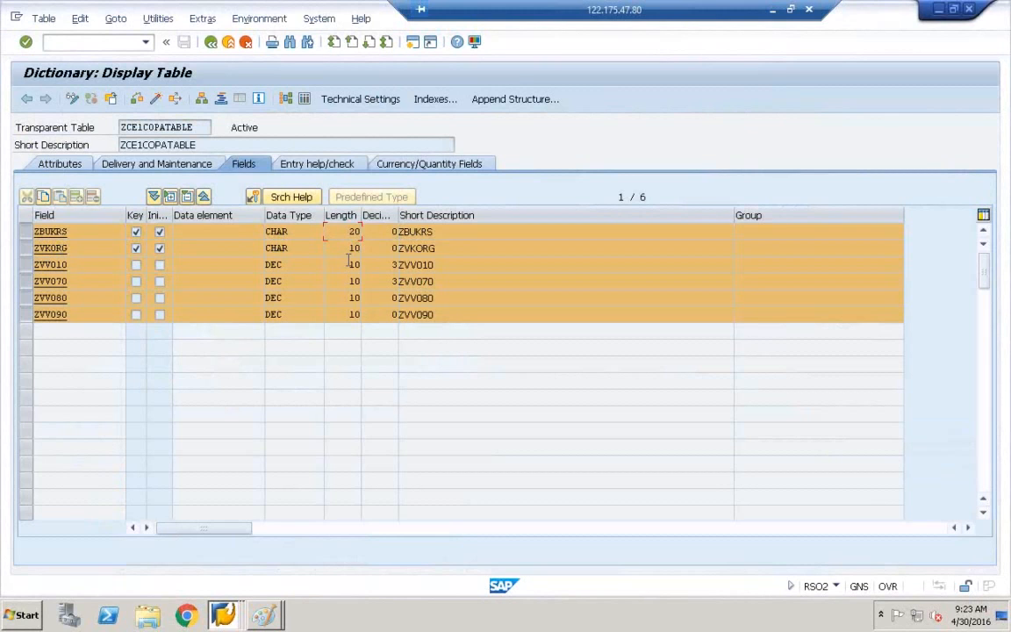
click(262, 617)
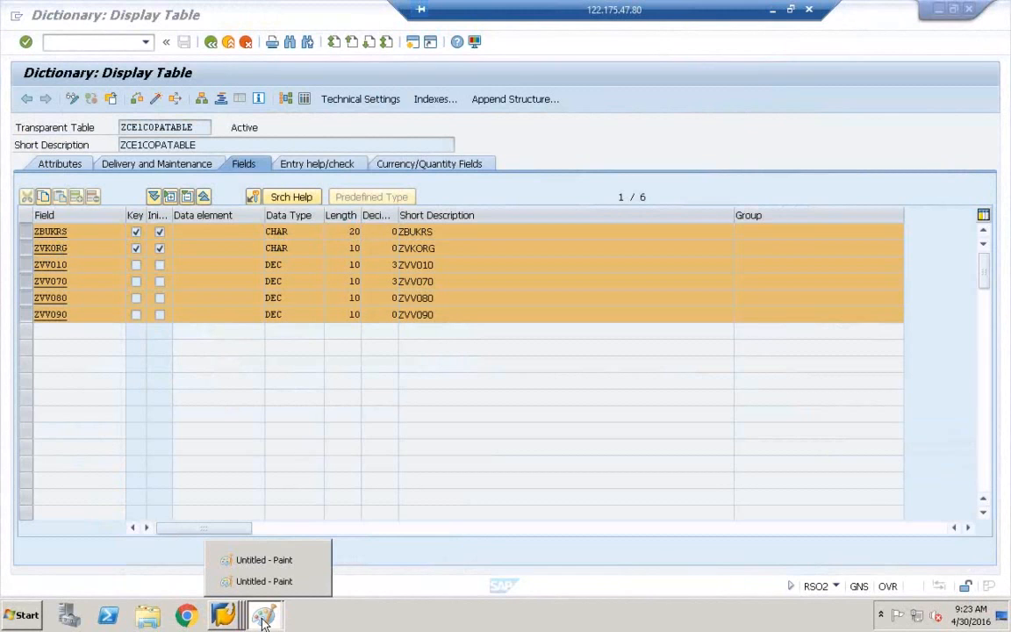
click(235, 617)
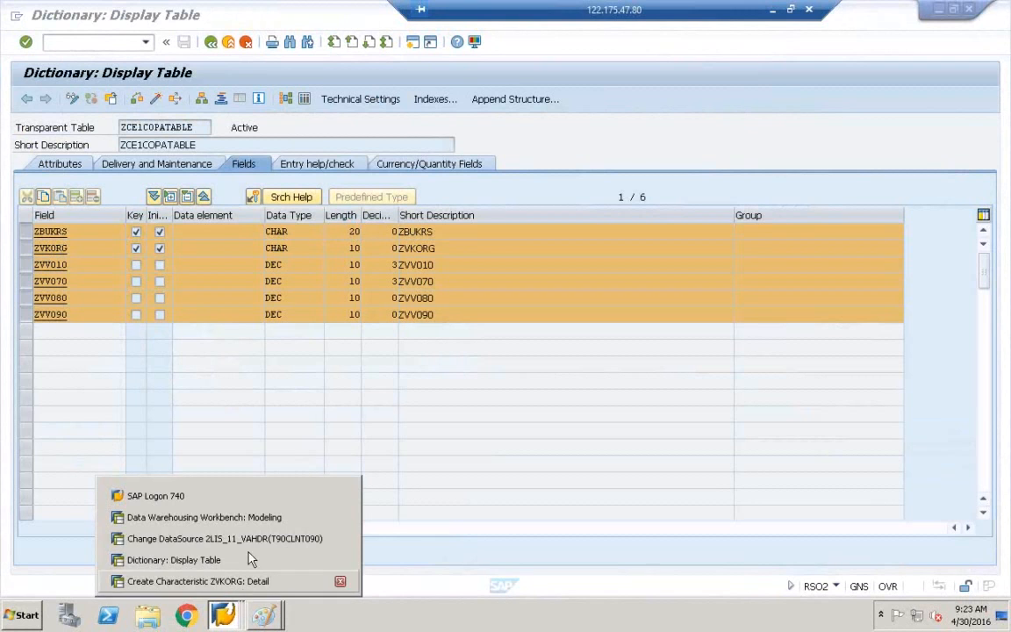
click(257, 518)
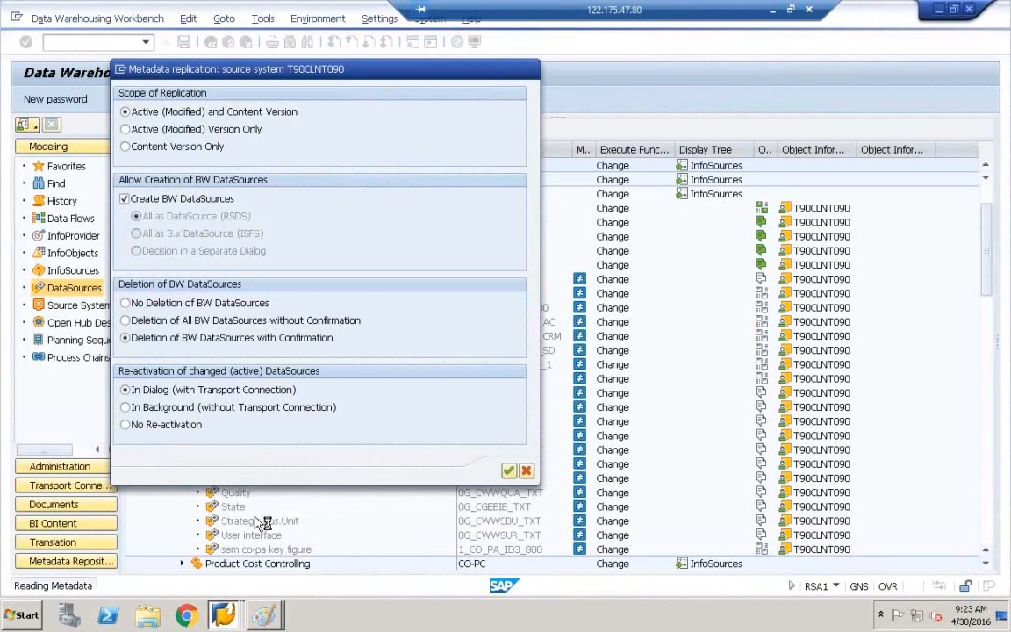
click(226, 616)
click(230, 586)
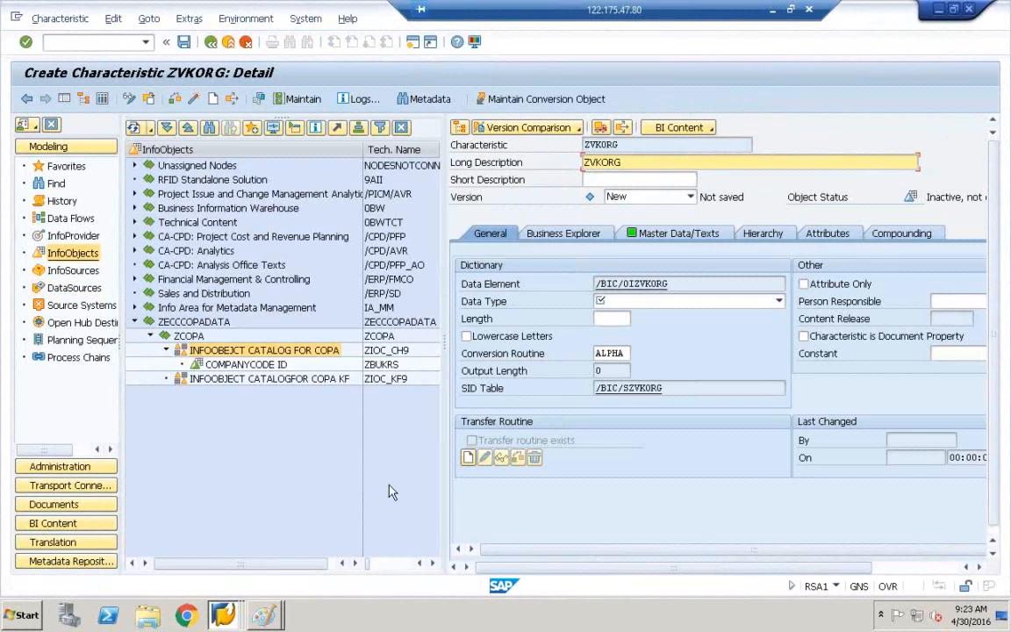
Set ZVKORG's data type to CHAR with length 10 and check it.
click(620, 302)
click(620, 302)
click(618, 313)
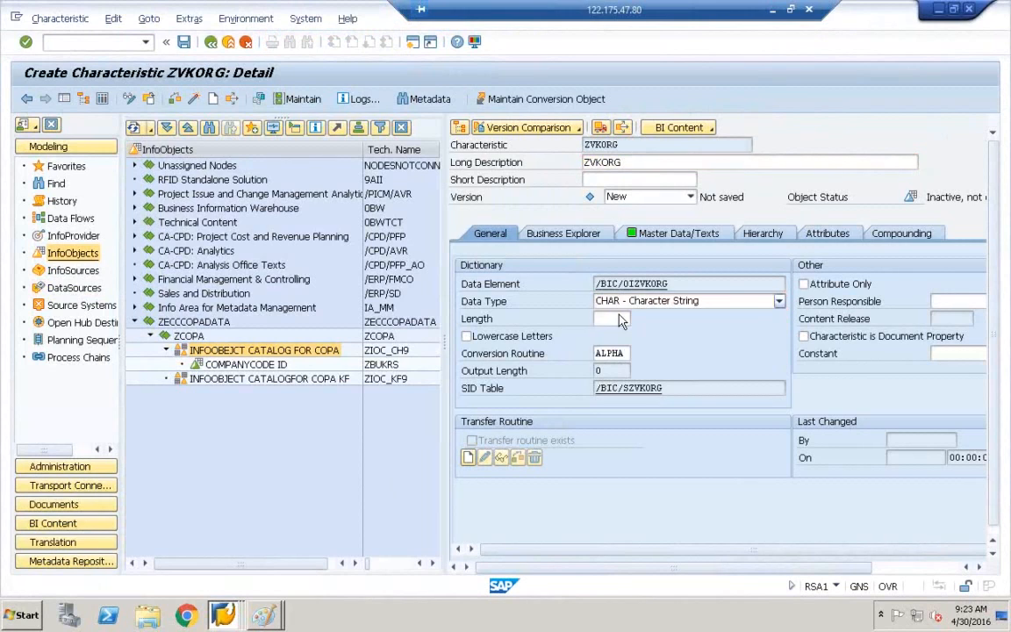
text(10)
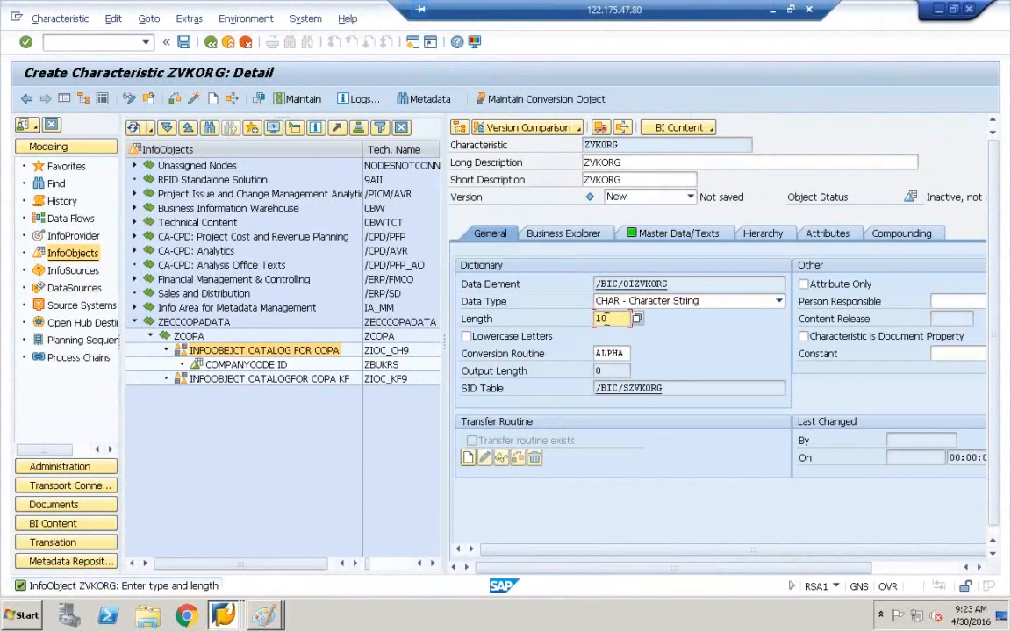
click(200, 100)
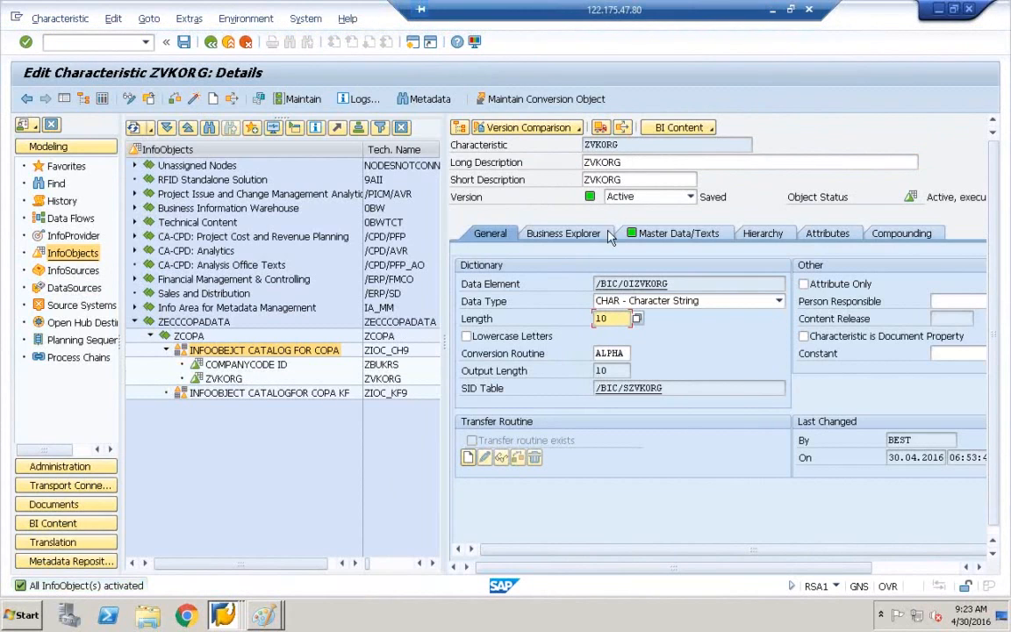
Change ZVKORG's long and short descriptions to SALES ORG and check it.
double_click(631, 163)
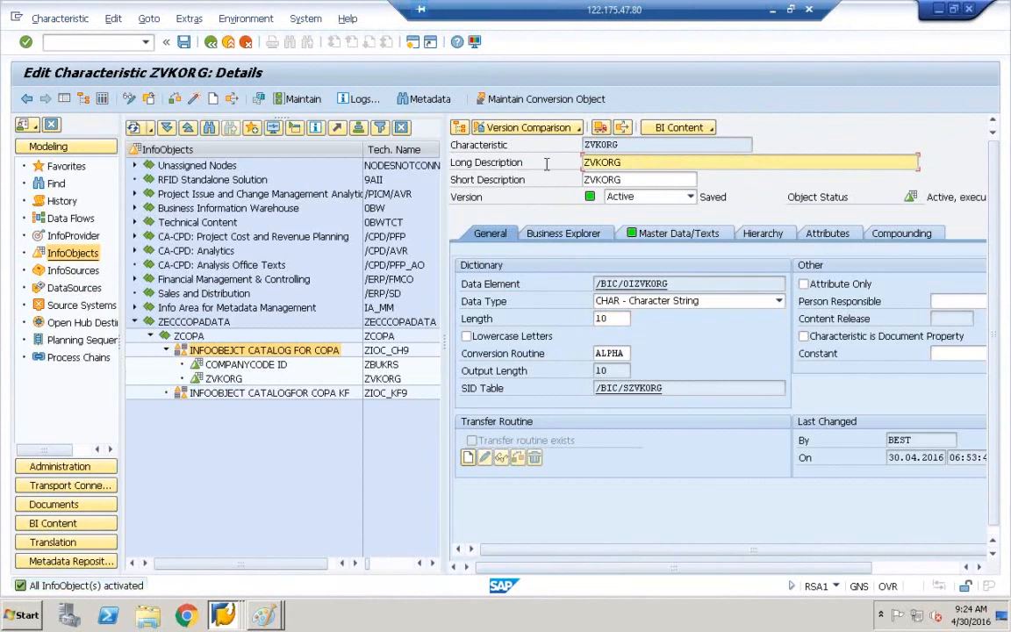
text(SALES ORG)
key(Tab)
key(Delete)
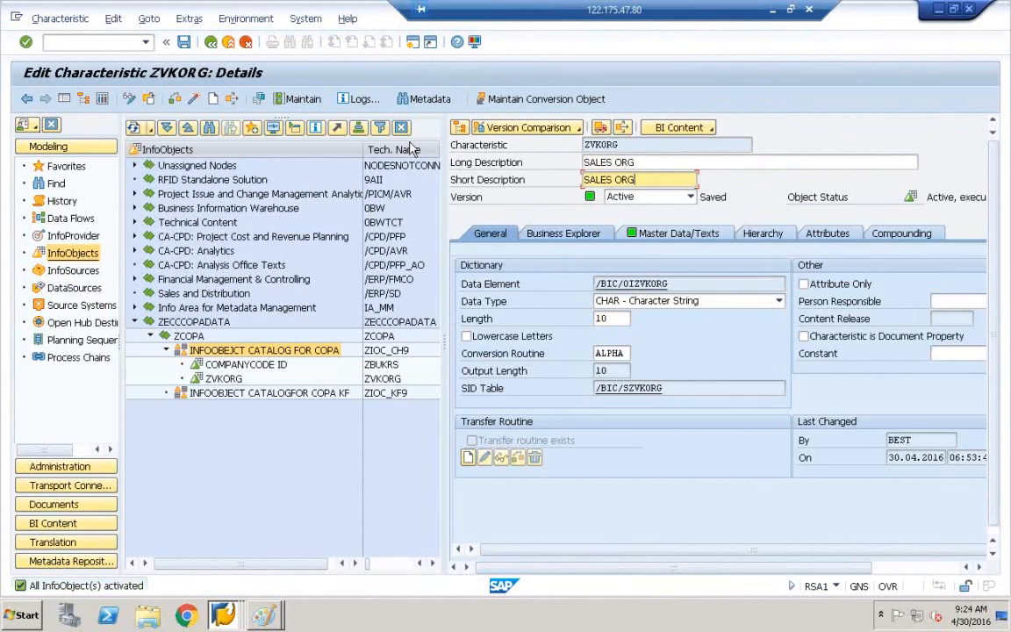
click(196, 100)
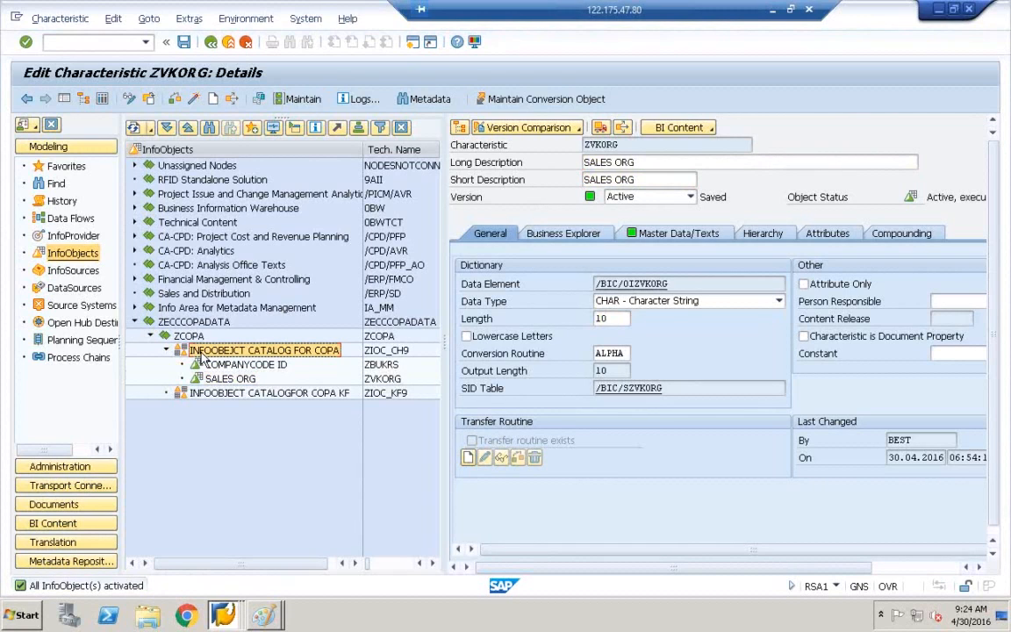
click(275, 620)
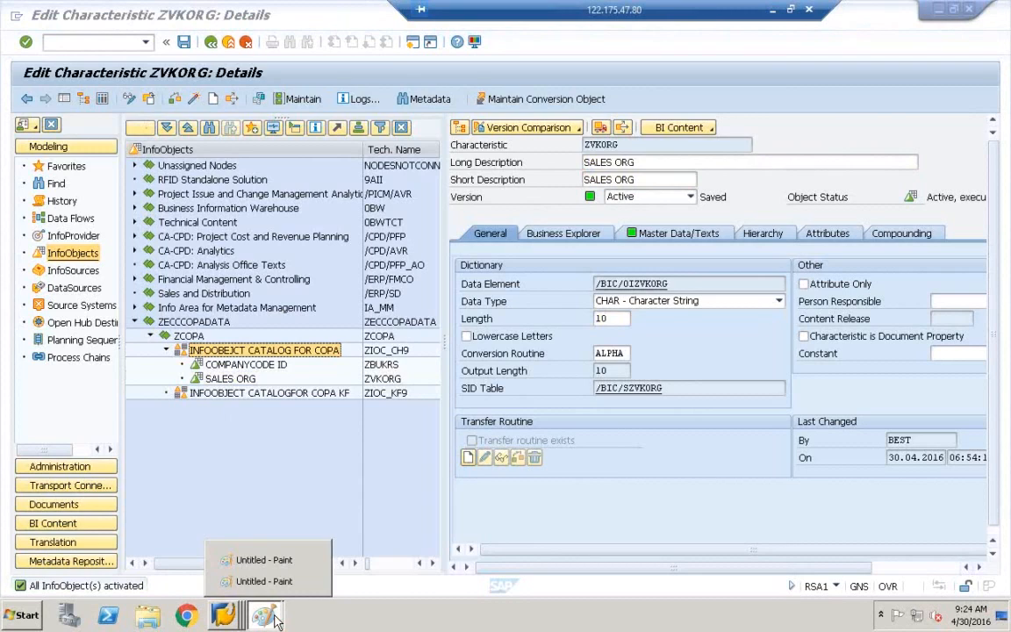
click(261, 581)
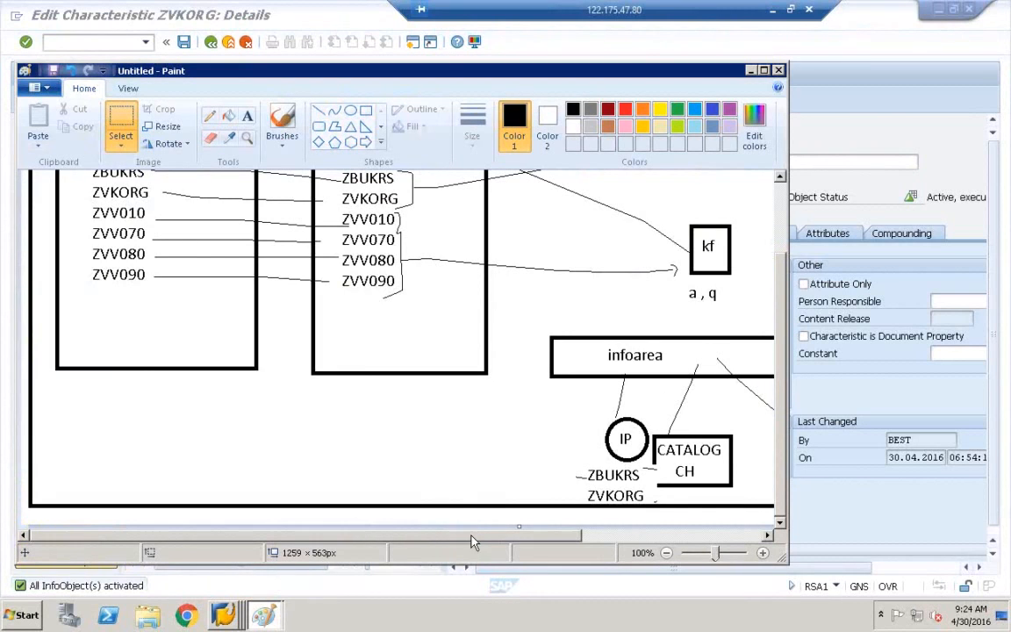
drag(472, 536, 600, 535)
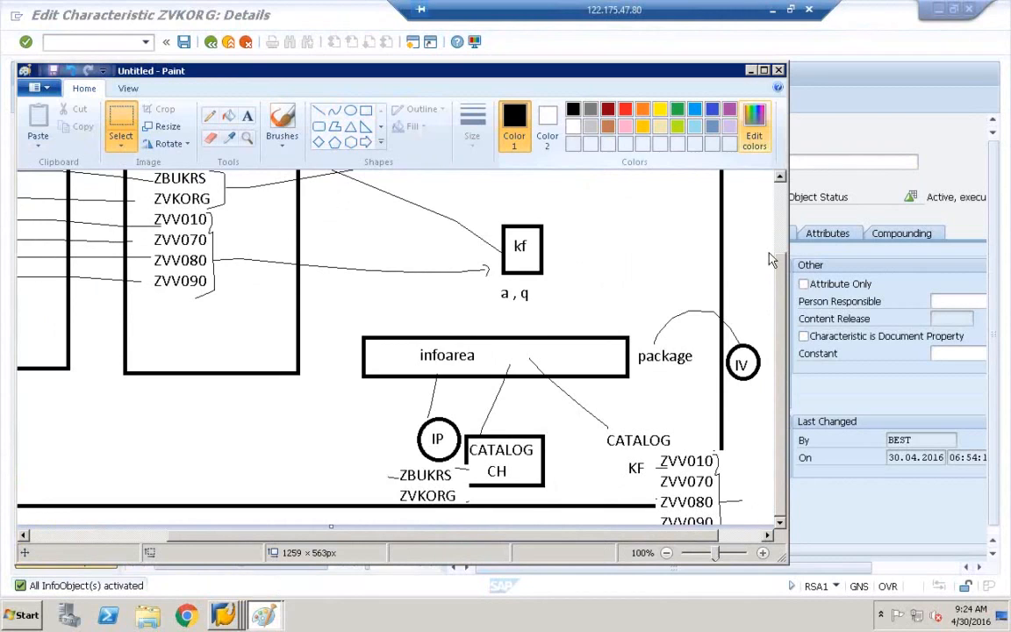
click(751, 70)
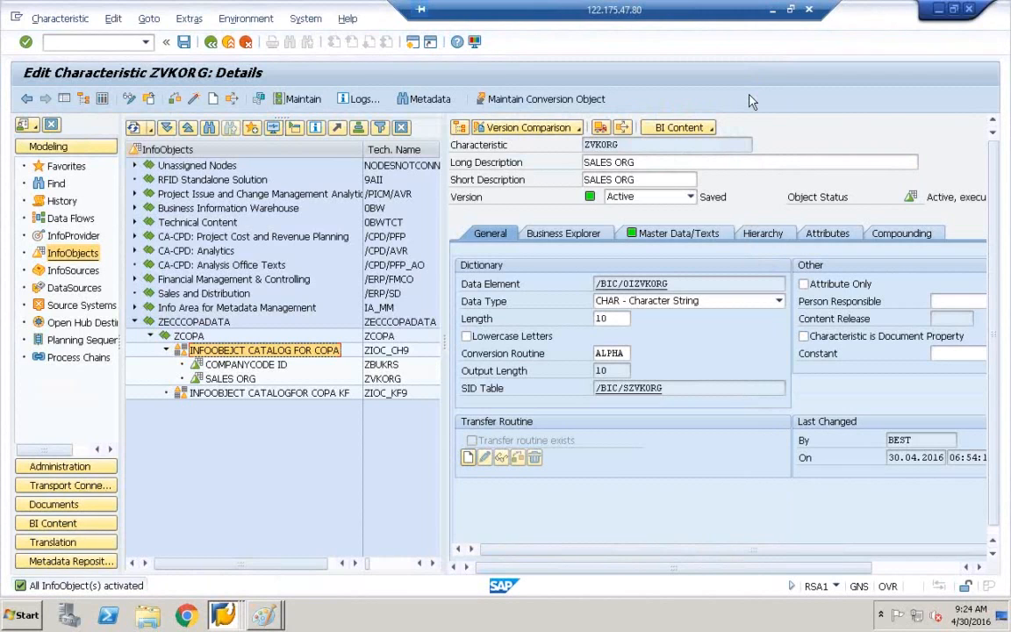
Start creating a new InfoObject in the COPA KF catalog.
click(222, 394)
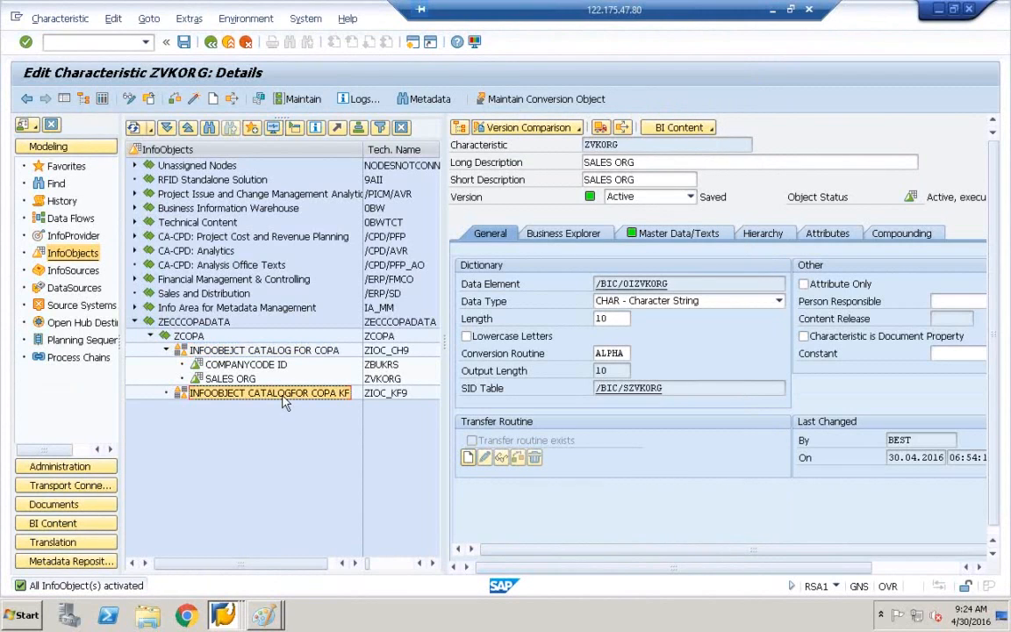
right_click(225, 401)
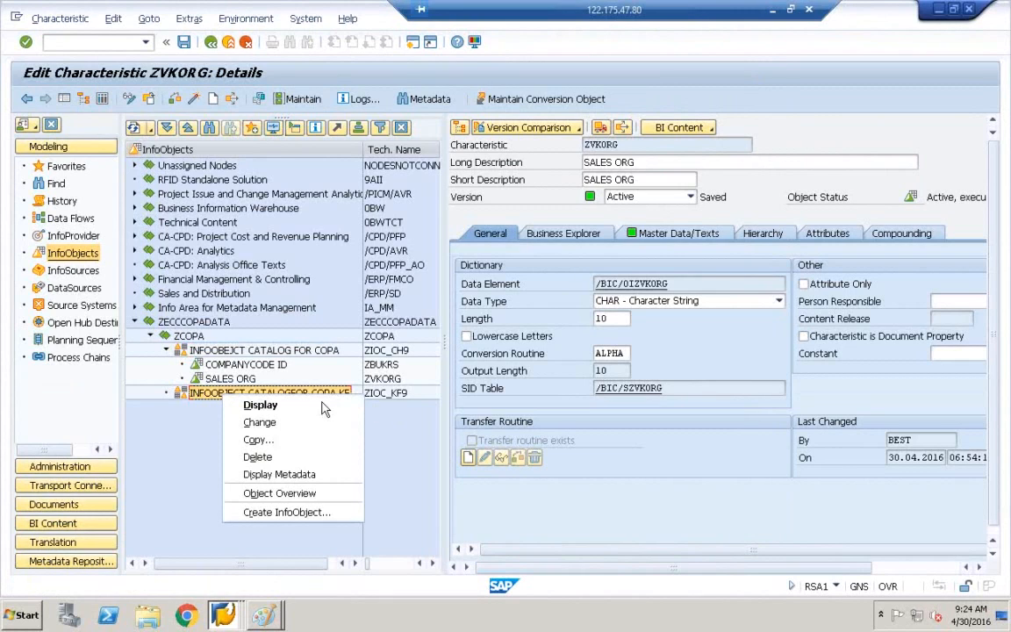
click(283, 514)
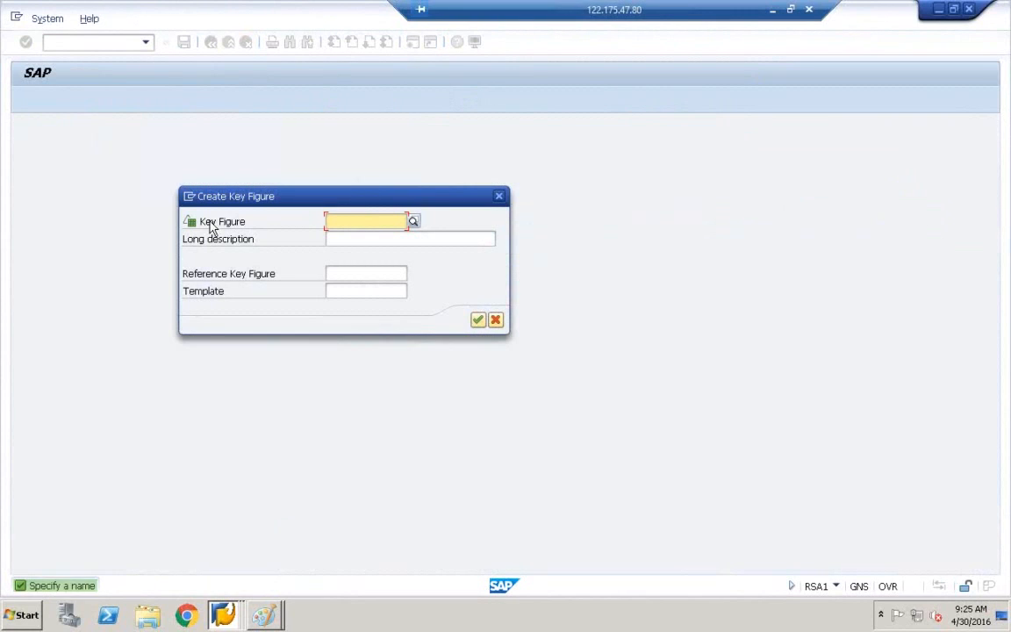
After glancing at the Paint planning diagram, enter key figure ZVV010 with long description GROSS REV.
click(272, 619)
click(266, 581)
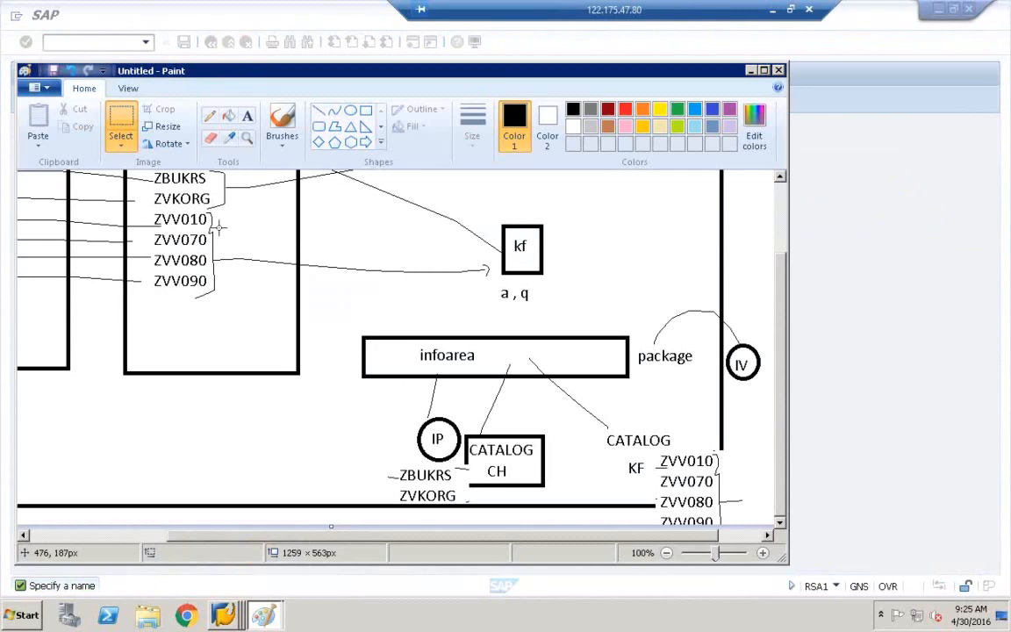
click(751, 72)
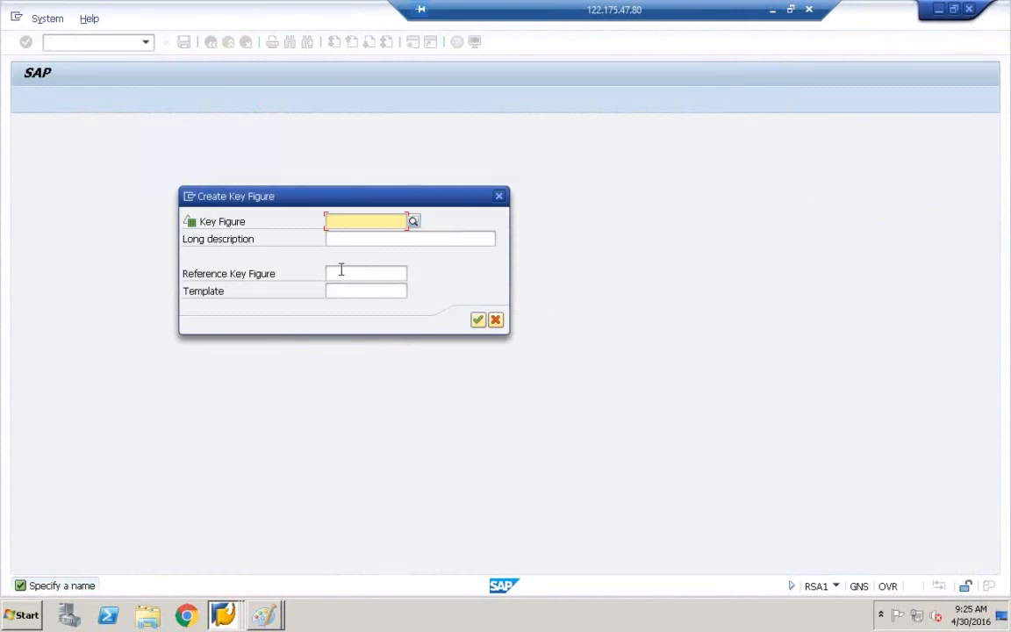
text(ZVV010)
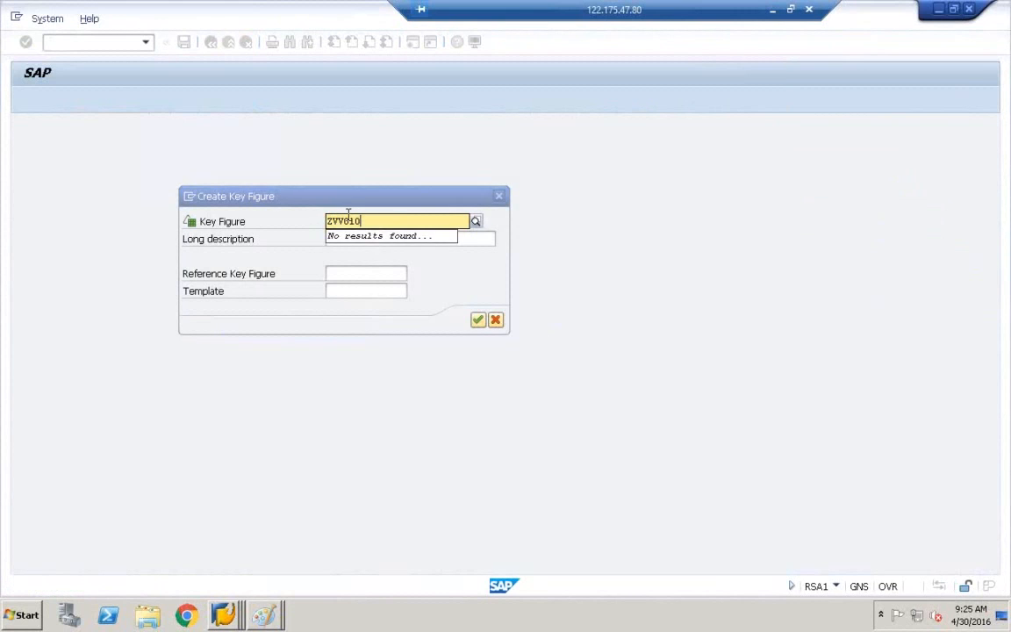
click(356, 239)
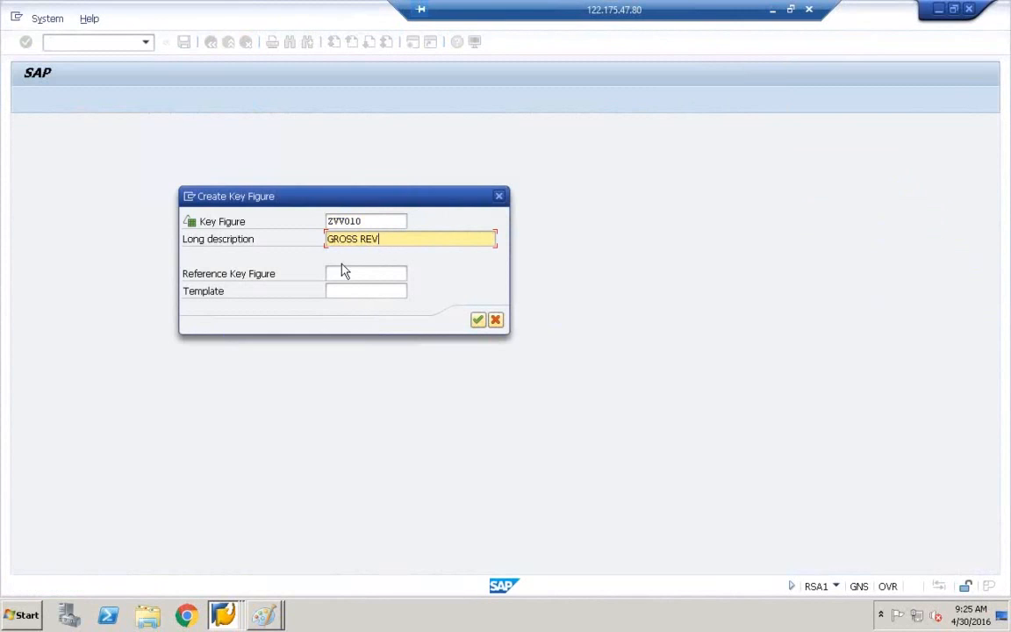
Confirm ZVV010, check its definition, and set its fixed currency to USD.
click(478, 321)
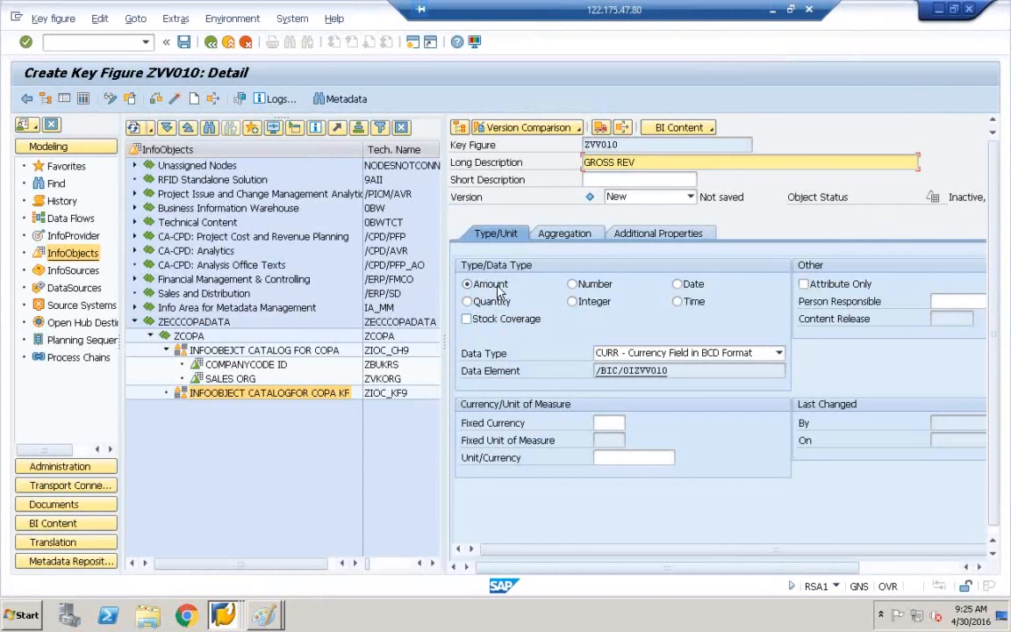
click(177, 101)
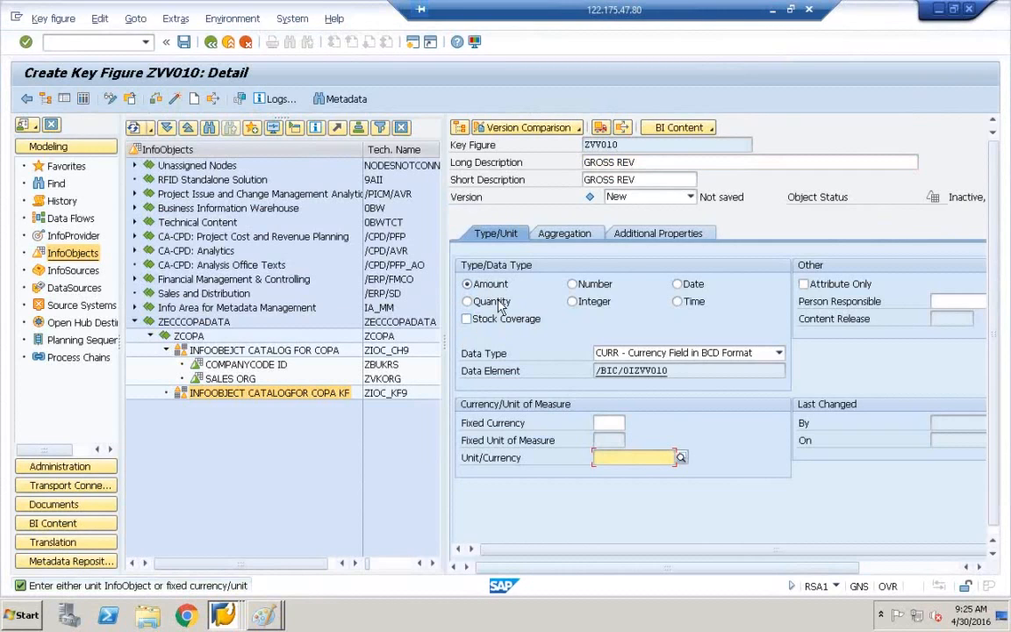
click(597, 424)
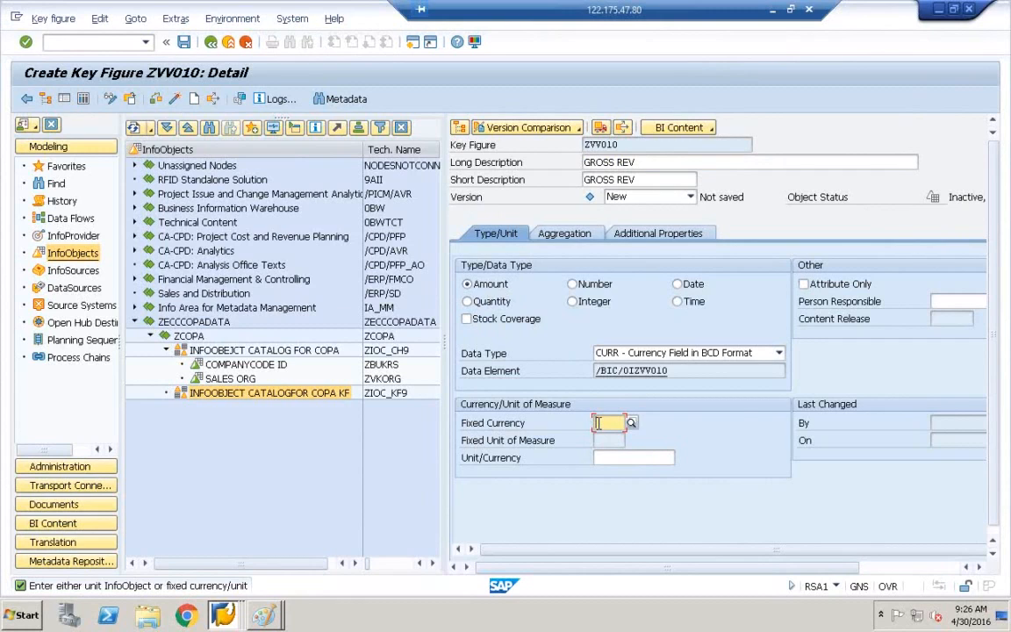
text(USD)
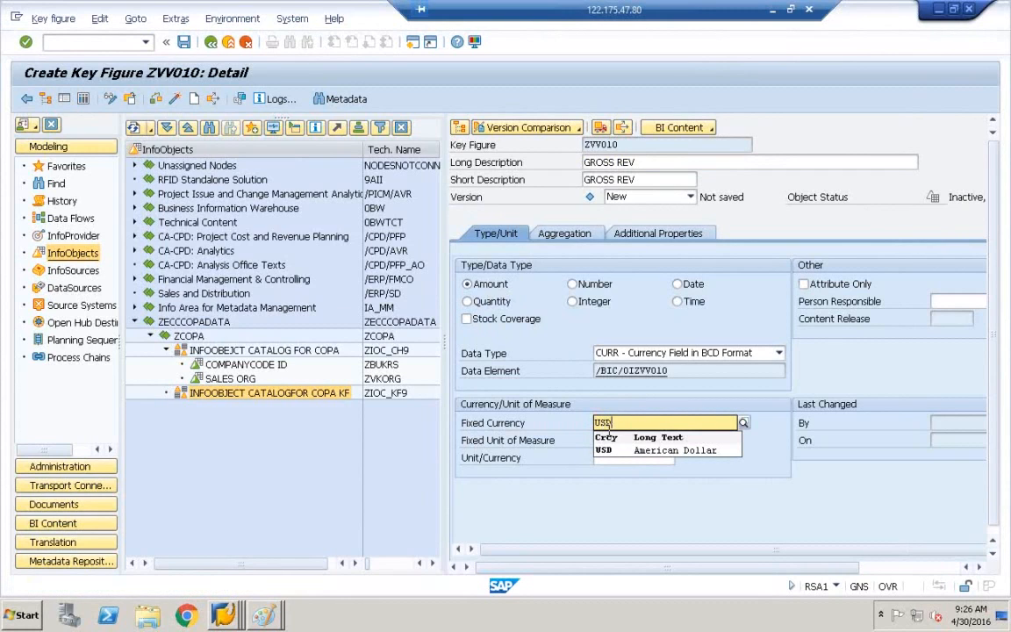
click(624, 450)
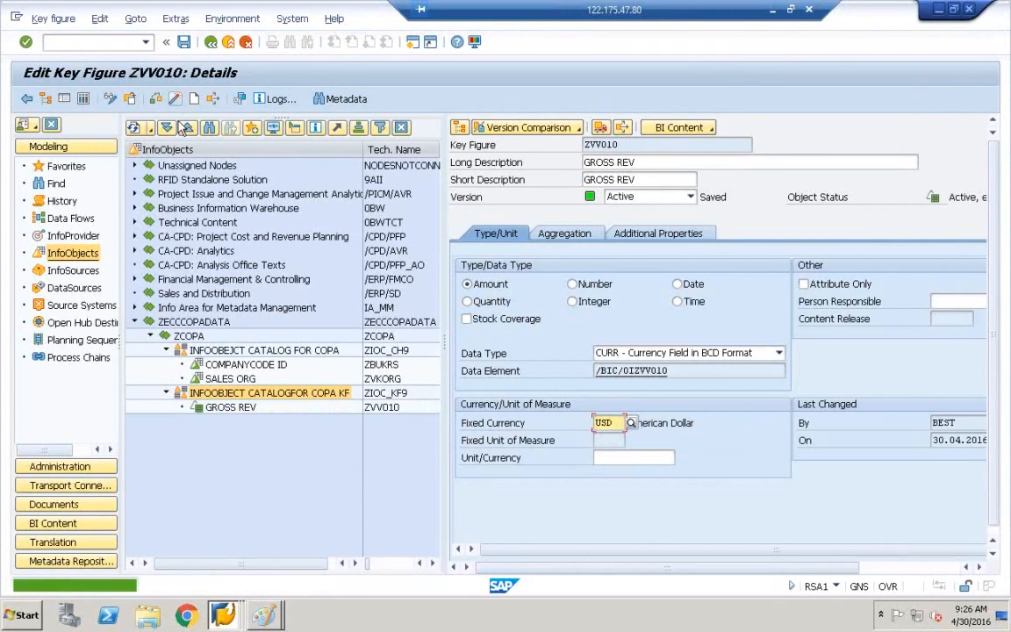
Verify GROSS REV is listed under the COPA key figure catalog.
click(226, 409)
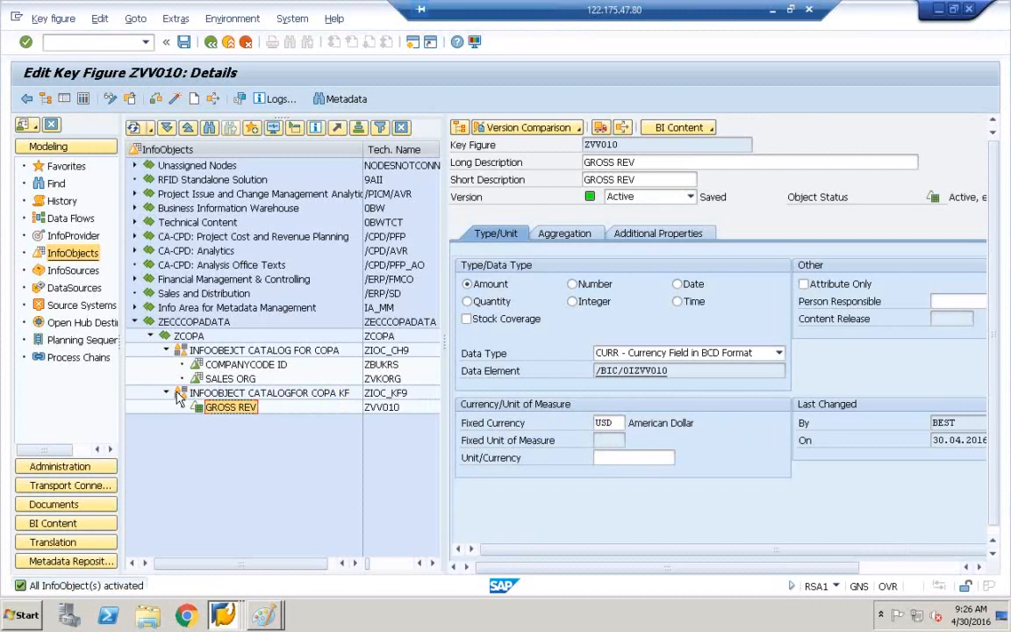
click(202, 395)
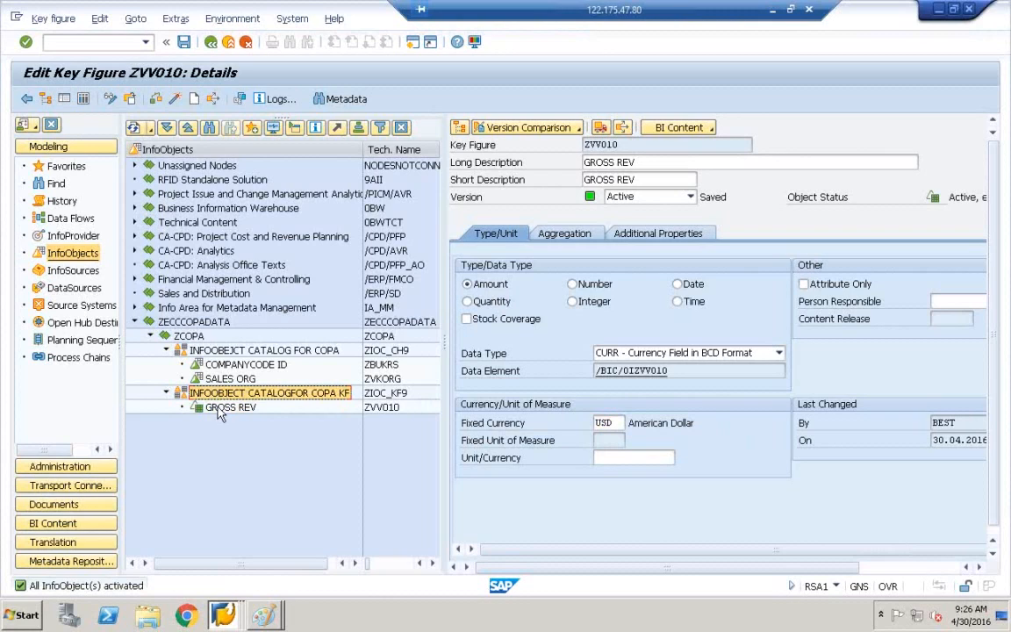
click(219, 410)
click(235, 396)
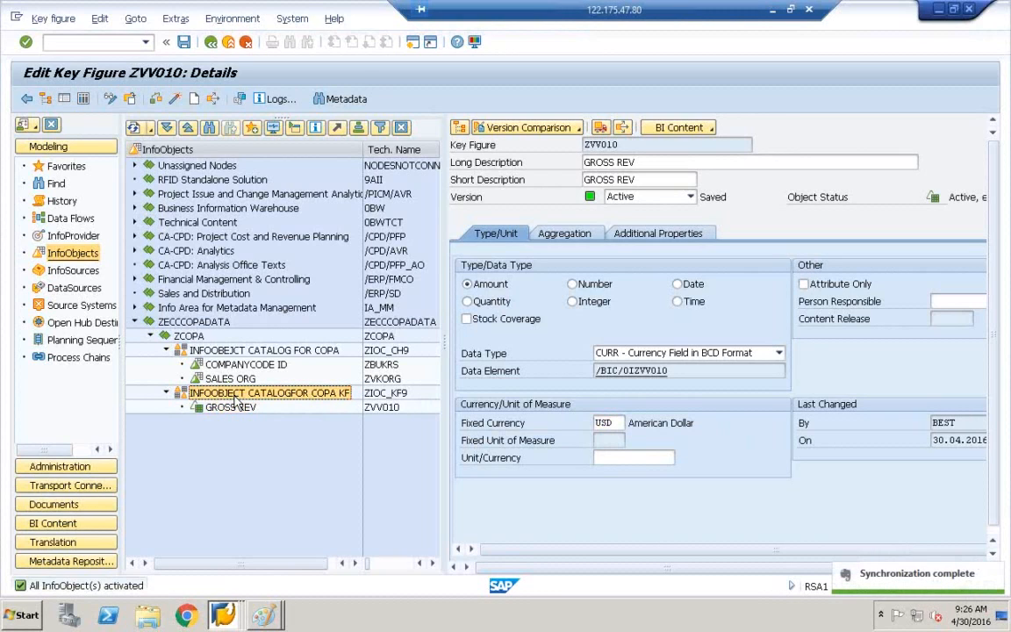
Create key figure ZVV070 with long description SALES DEC in the COPA KF catalog.
right_click(236, 399)
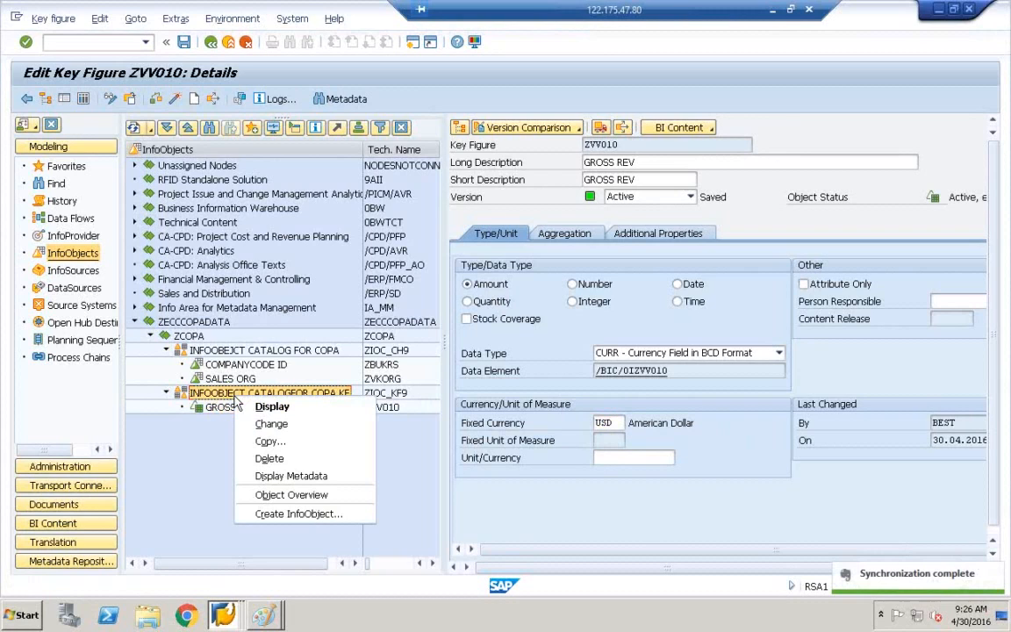
click(296, 516)
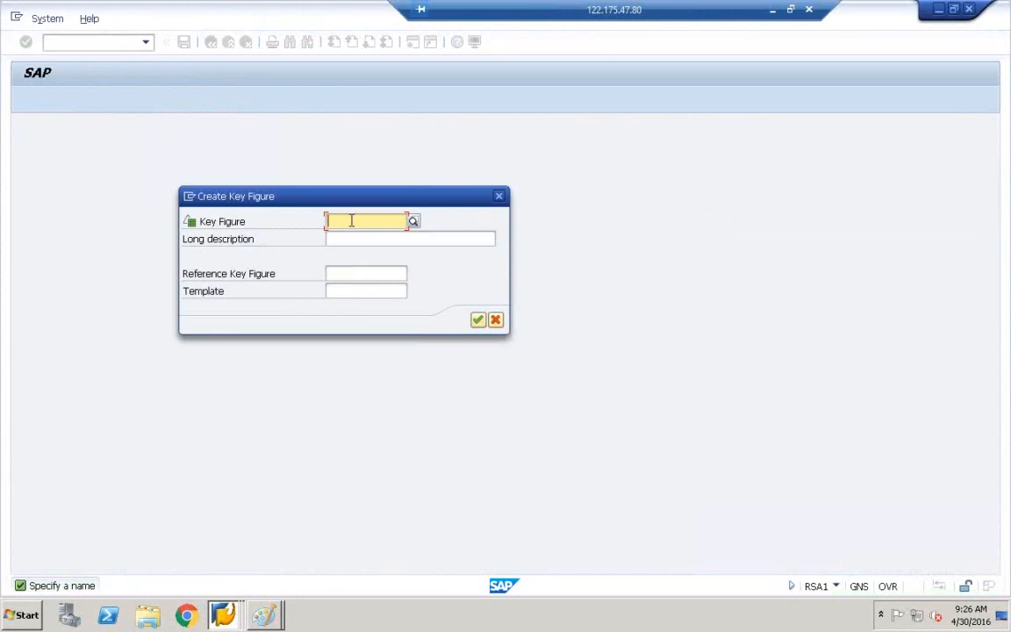
text(ZV)
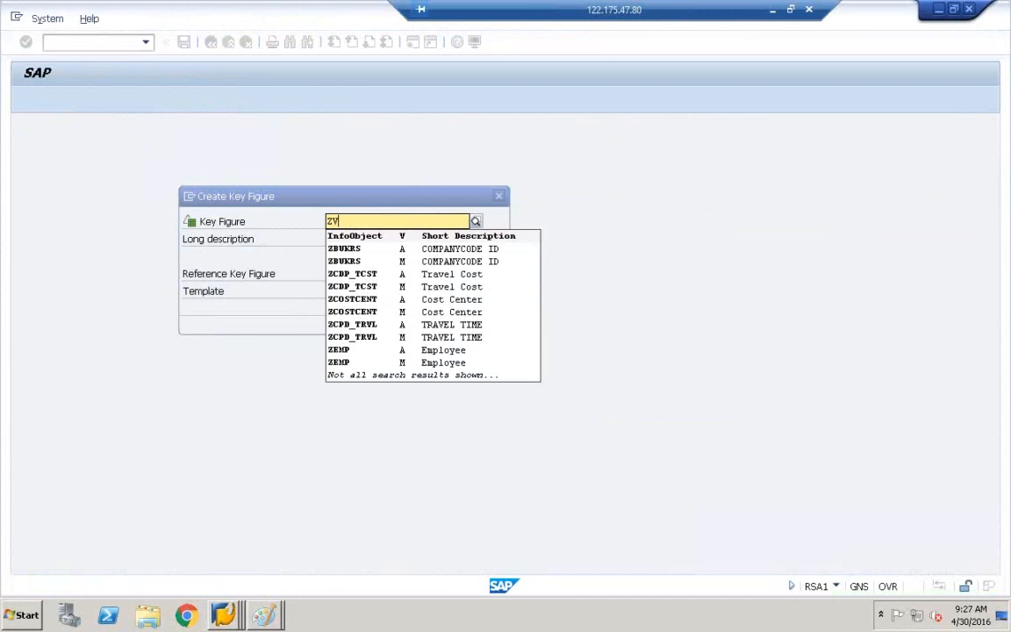
text(V00)
key(BackSpace)
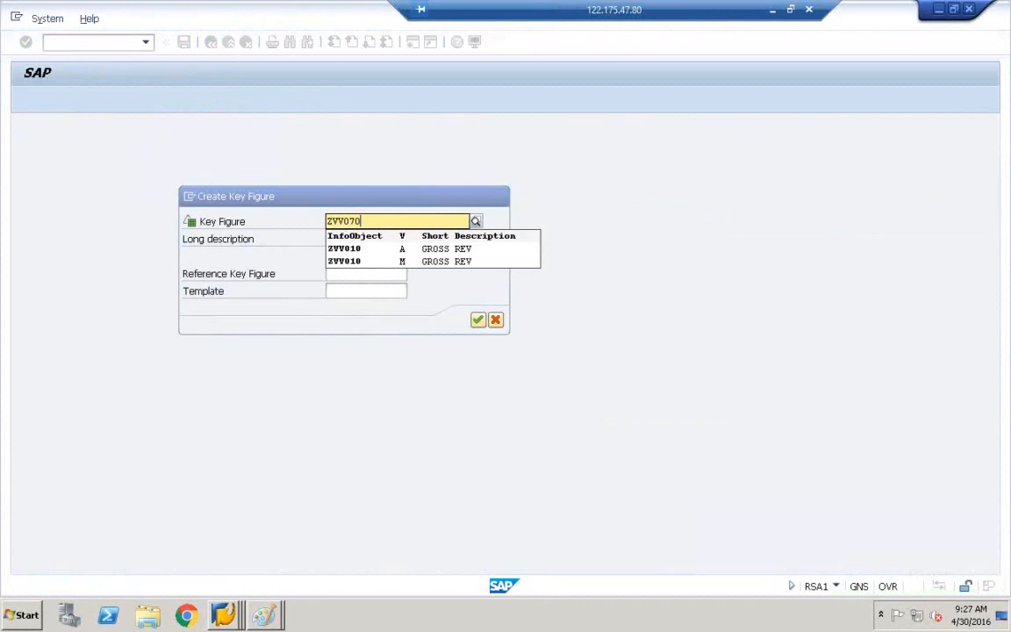
click(351, 239)
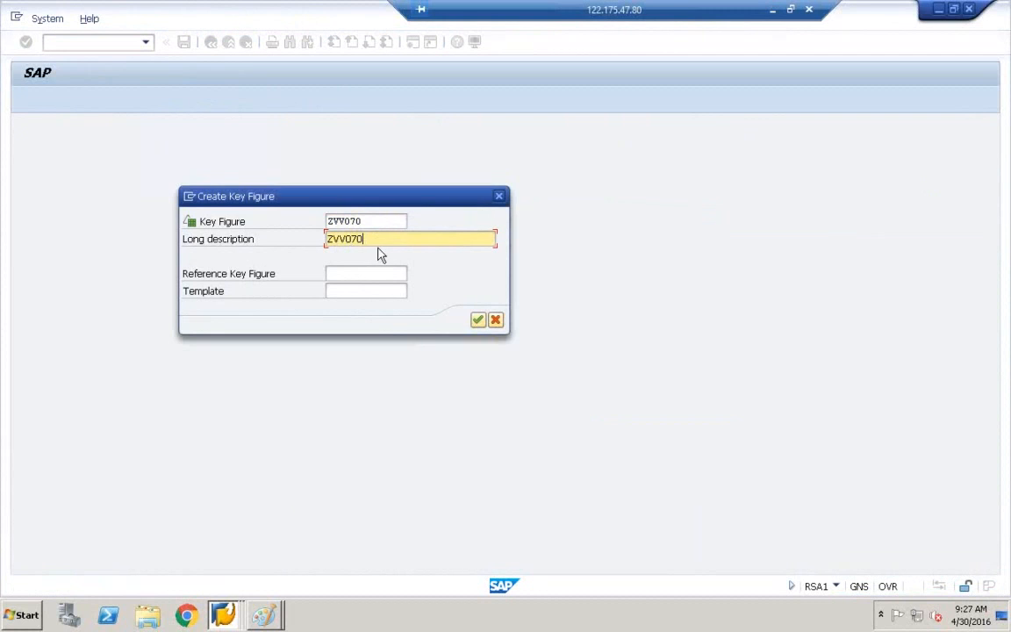
text(SALES DEC)
click(479, 322)
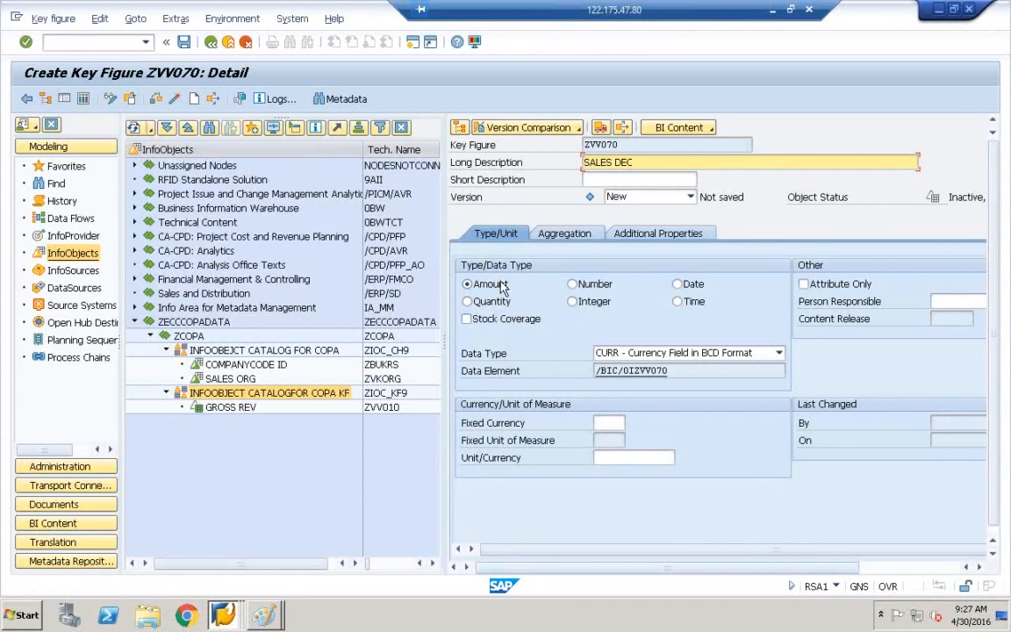
Give ZVV070 fixed currency USD and activate it.
click(610, 421)
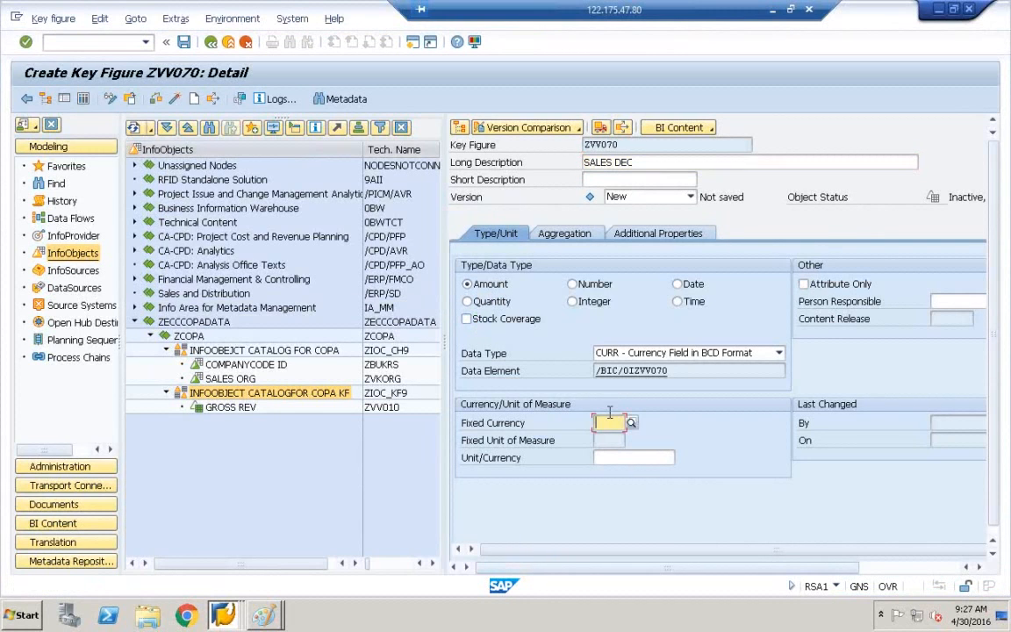
text(USD)
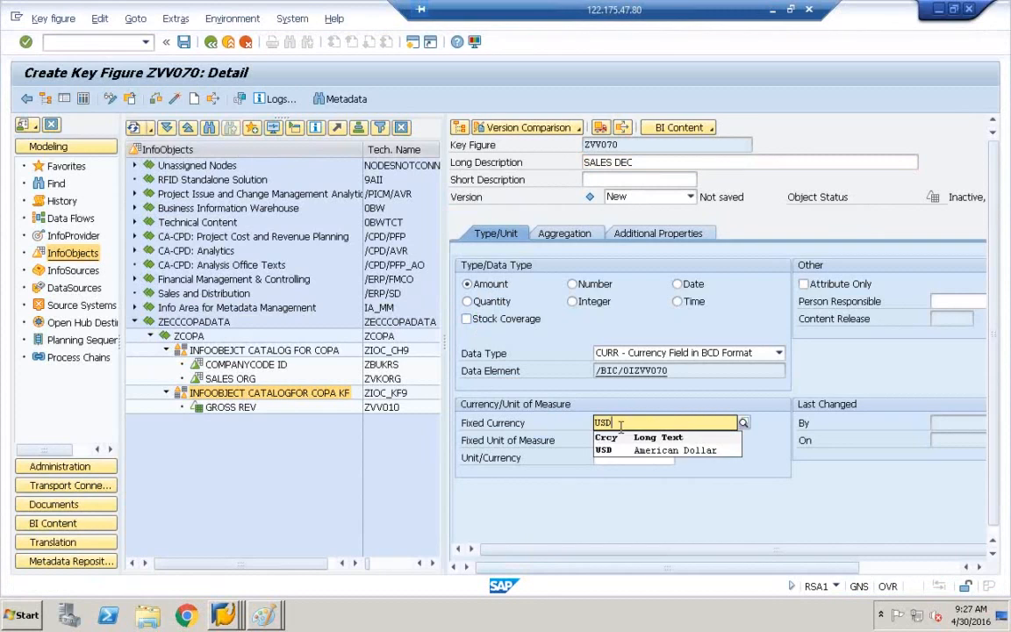
click(624, 451)
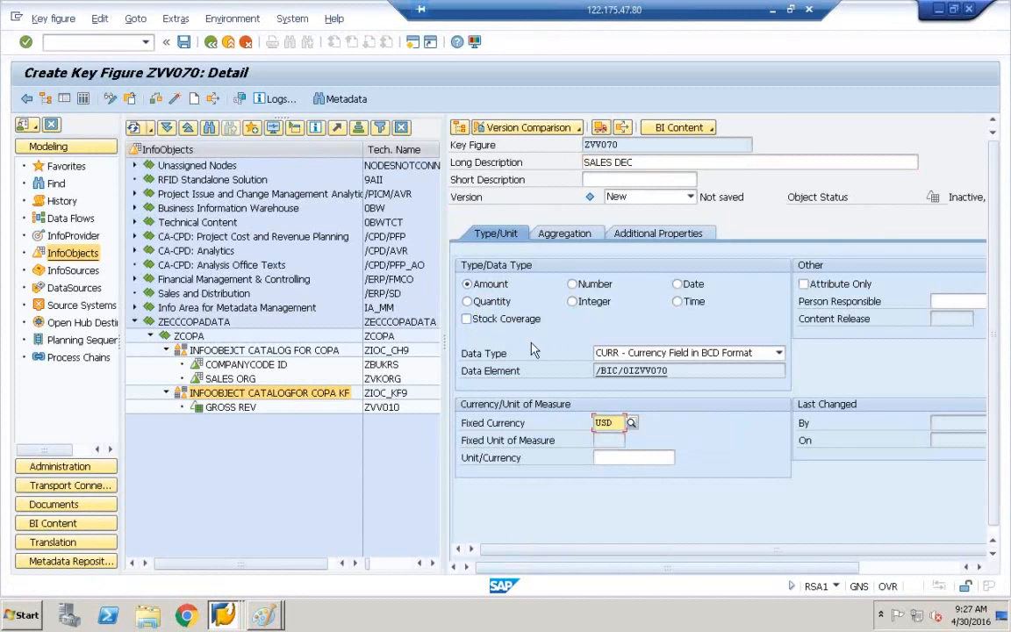
click(175, 99)
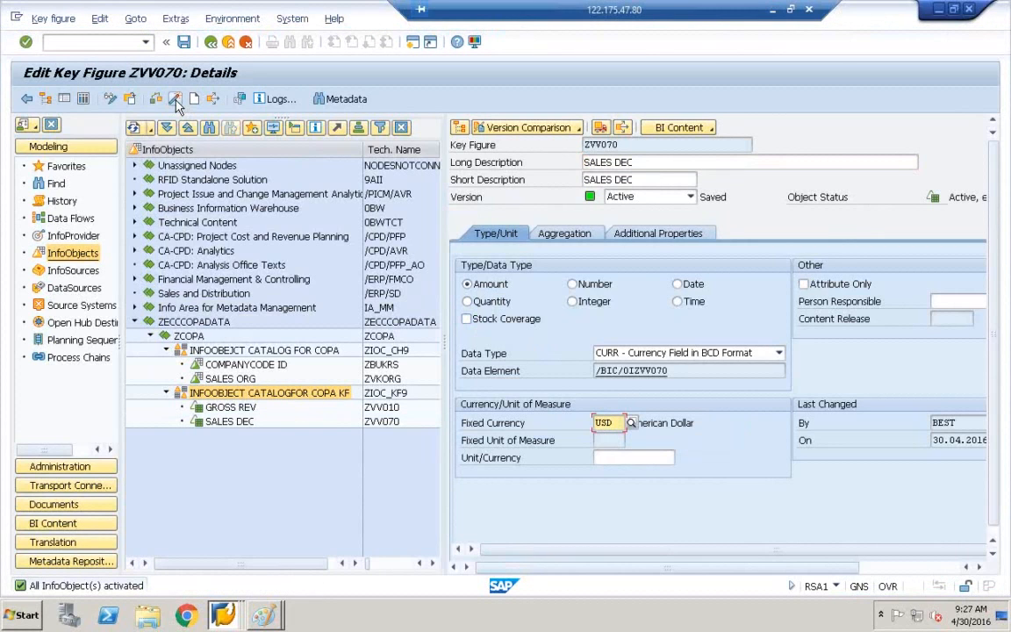
click(232, 425)
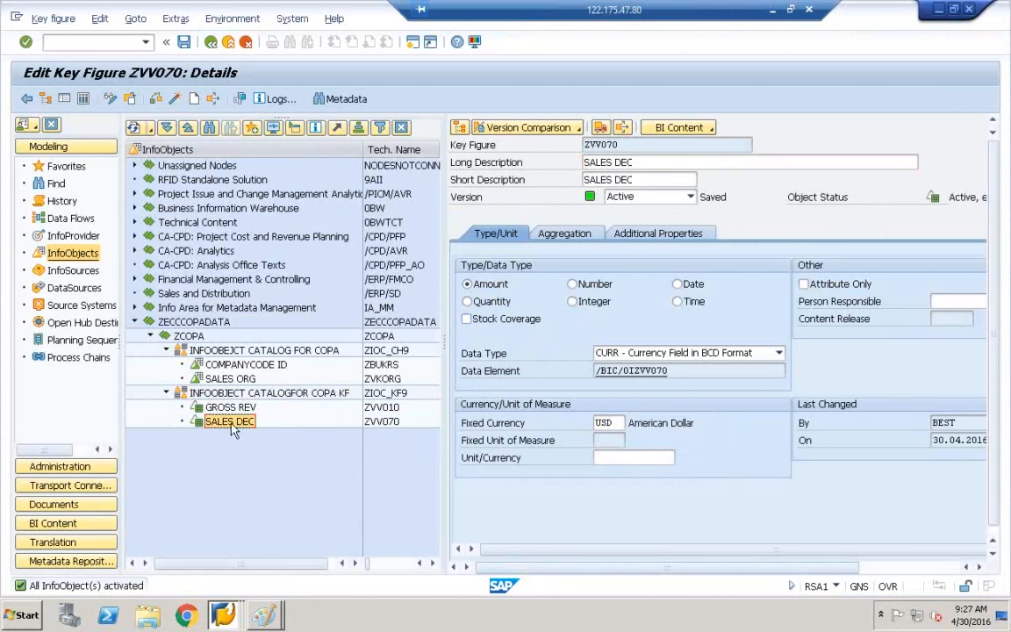
Review the ZBUKRS, ZVKORG, ZVV010 and ZVV070 entries in the InfoObject list.
click(382, 425)
click(383, 365)
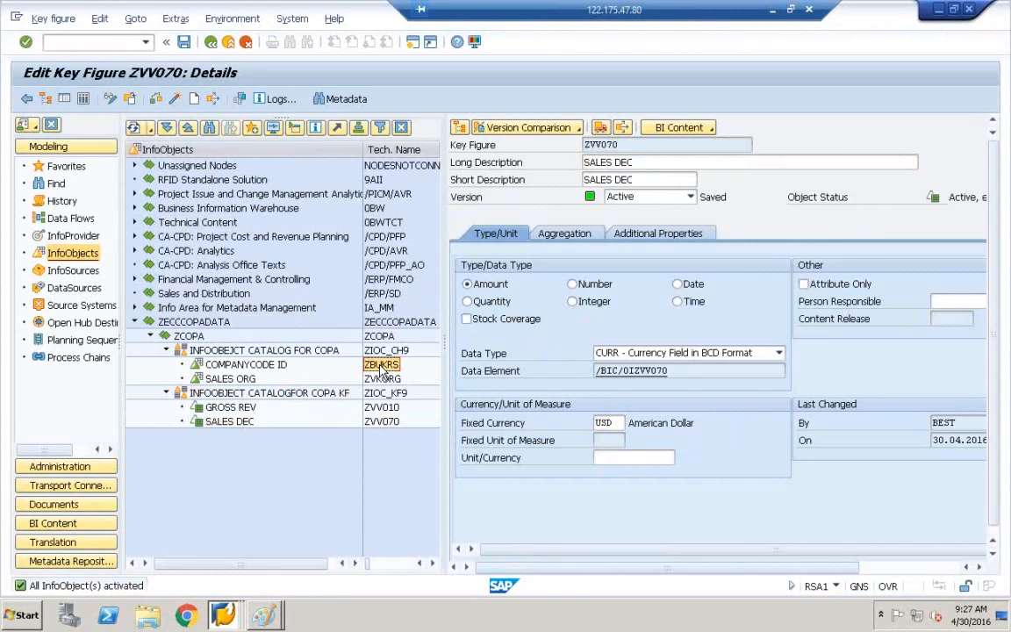
click(378, 379)
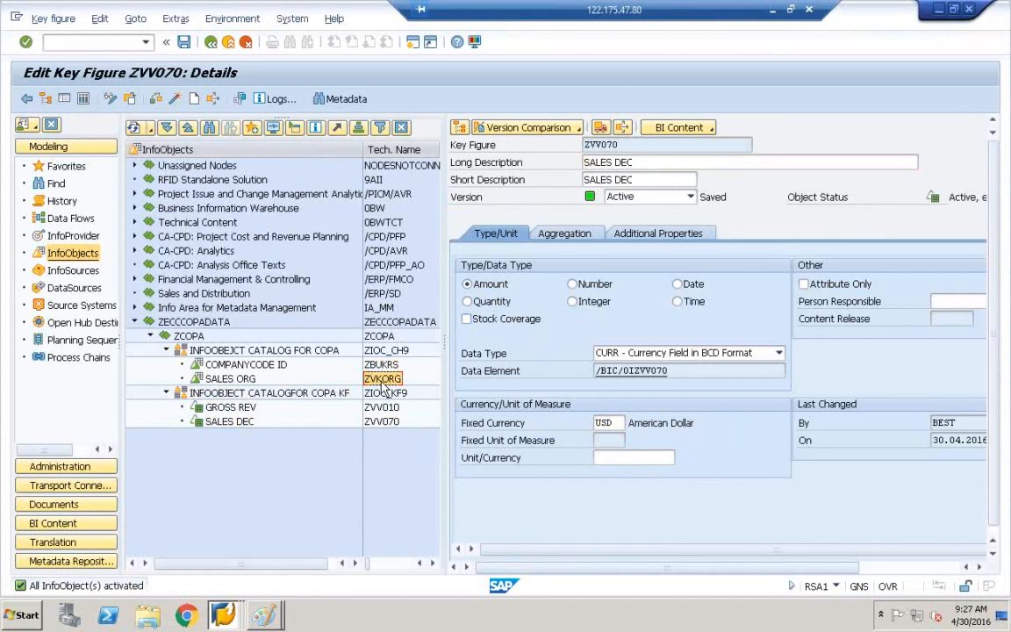
click(383, 408)
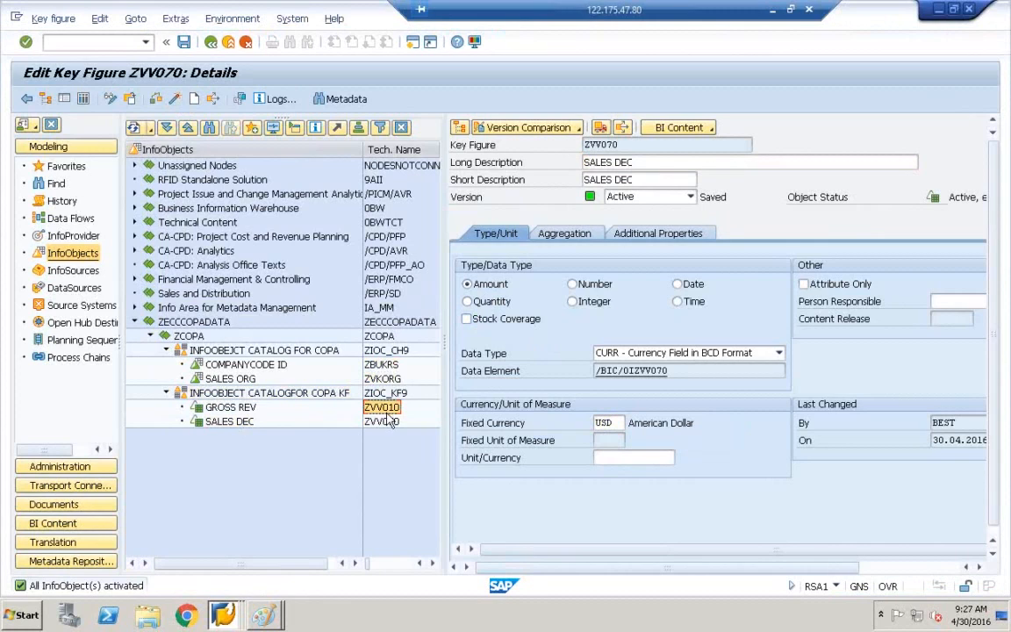
click(382, 422)
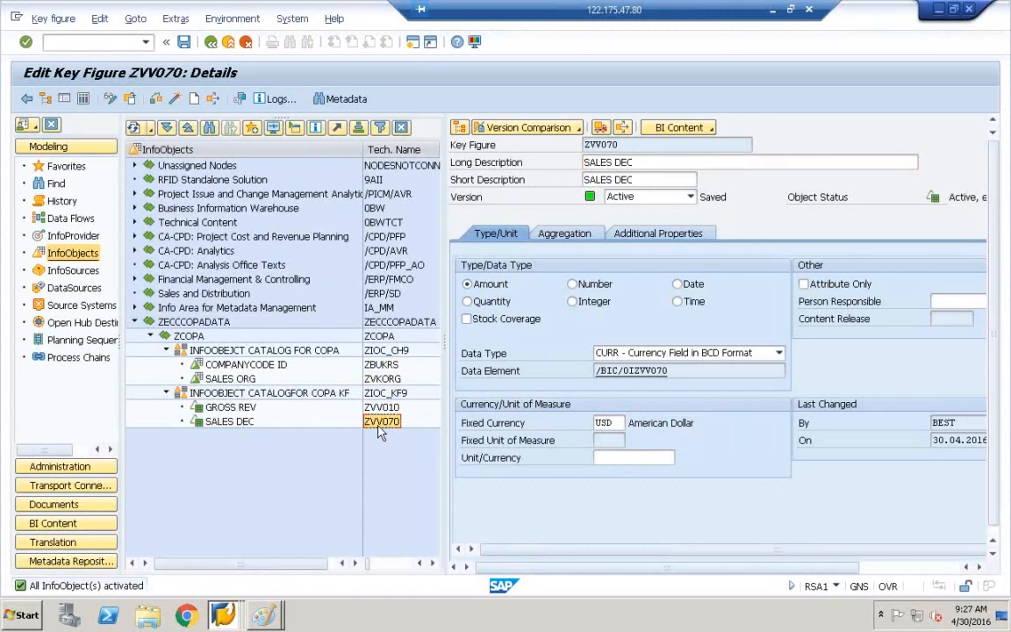
click(384, 379)
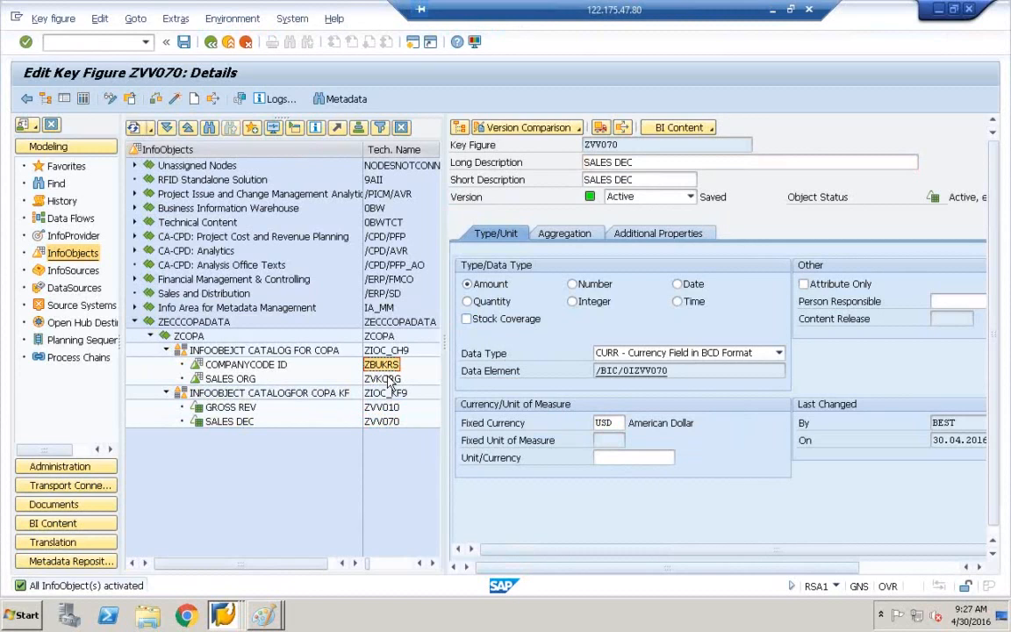
click(385, 408)
click(386, 422)
click(390, 409)
click(389, 423)
click(389, 410)
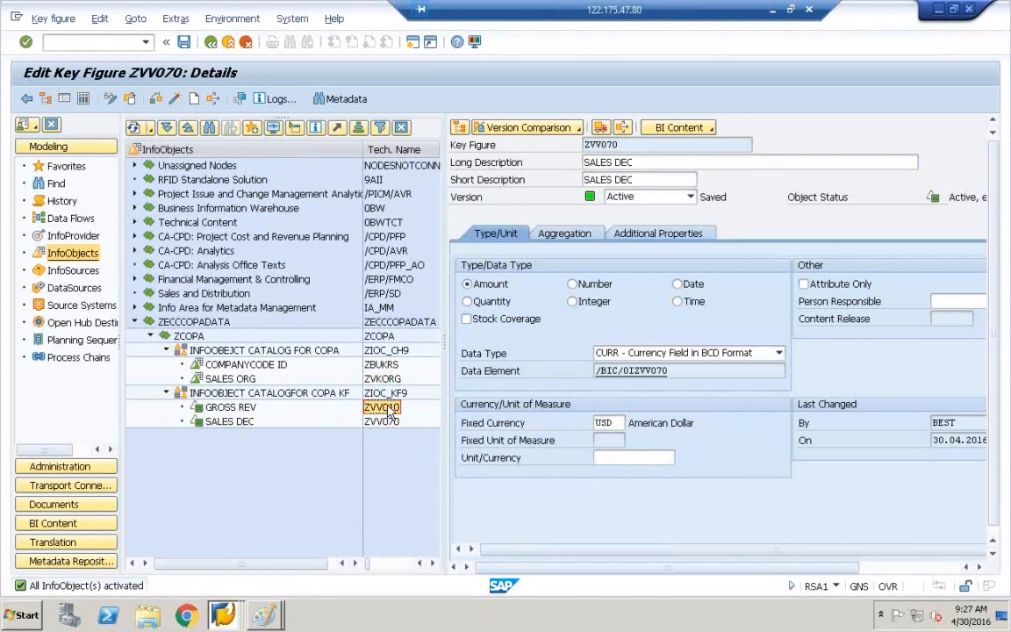
click(389, 422)
click(392, 409)
click(390, 423)
click(387, 365)
click(389, 379)
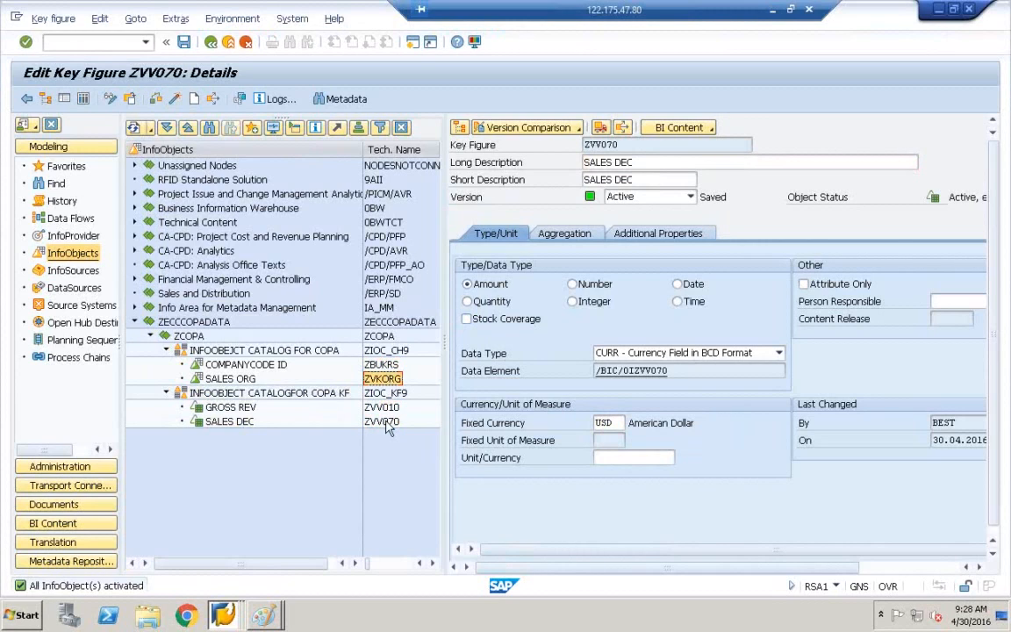
Walk the ZECCCOPADATA tree through both COPA catalogs and their objects, then list open SAP windows.
click(156, 324)
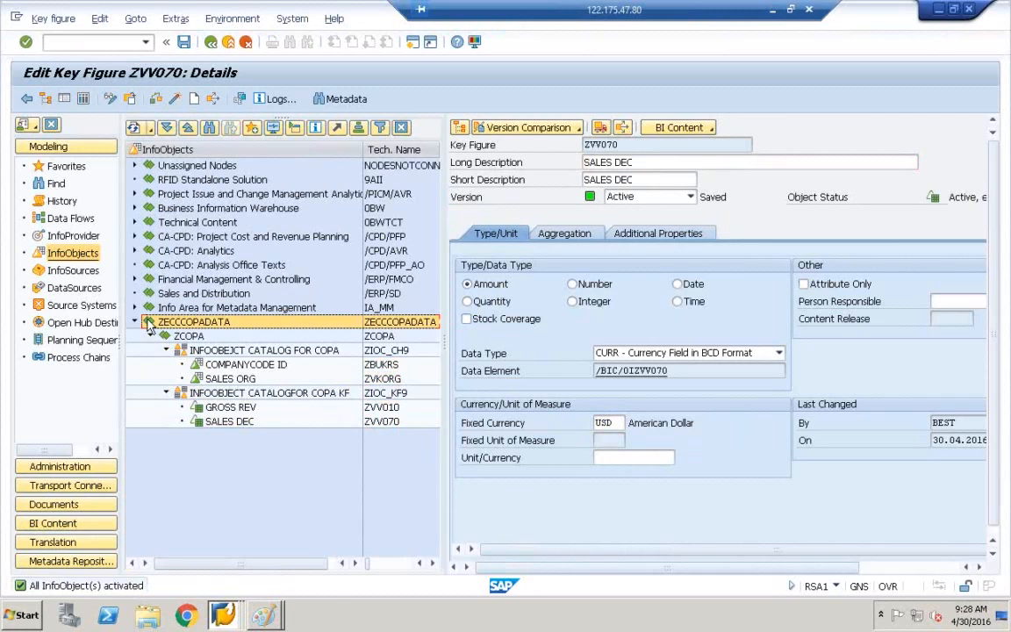
click(174, 351)
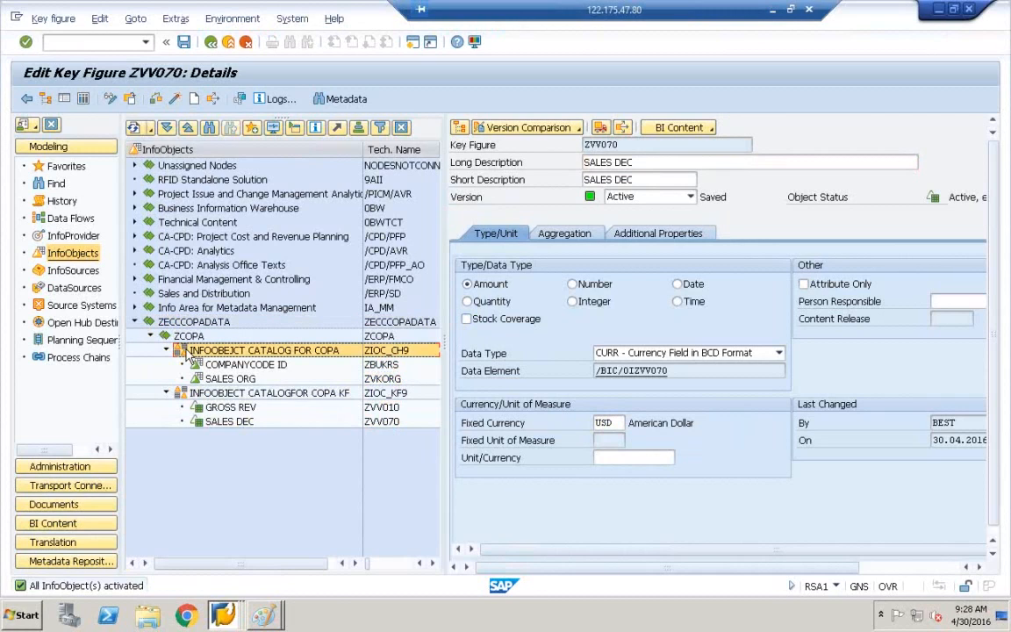
click(182, 395)
click(195, 365)
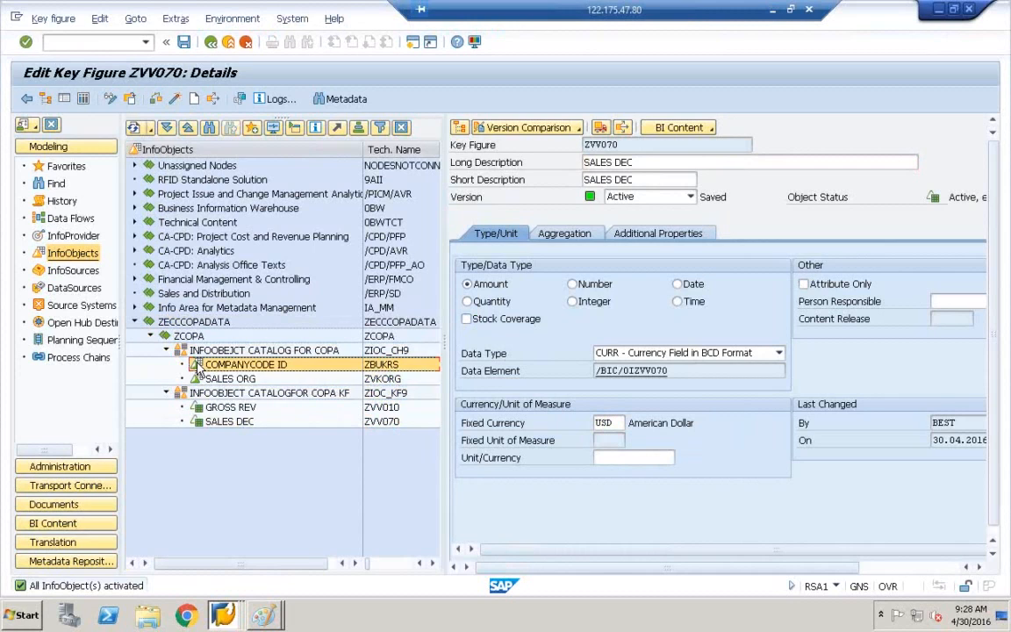
click(196, 379)
click(198, 364)
click(198, 380)
click(211, 367)
click(215, 380)
click(218, 408)
click(217, 422)
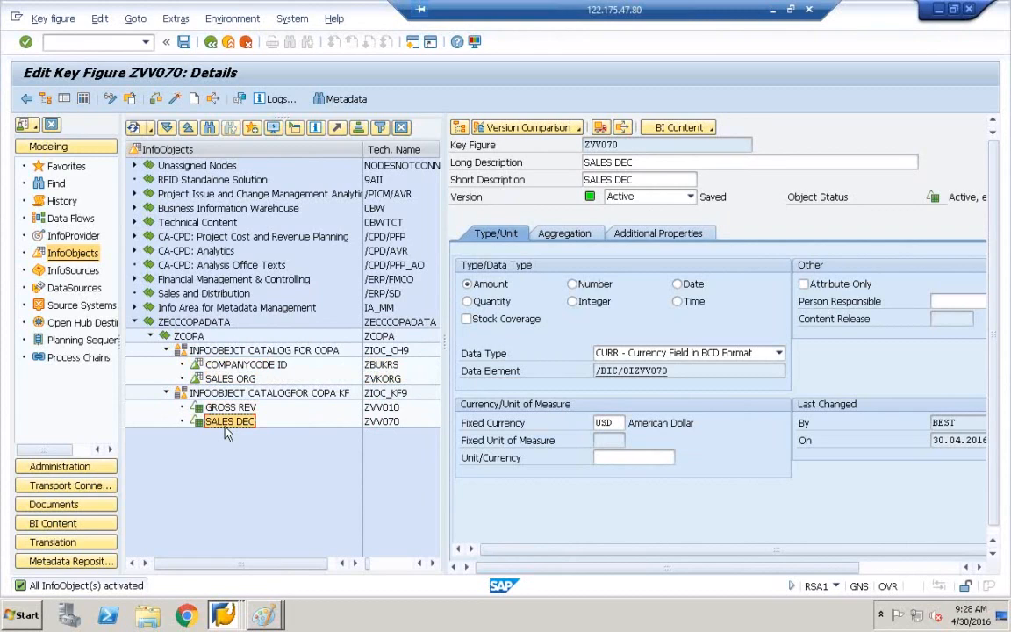
click(238, 364)
click(244, 377)
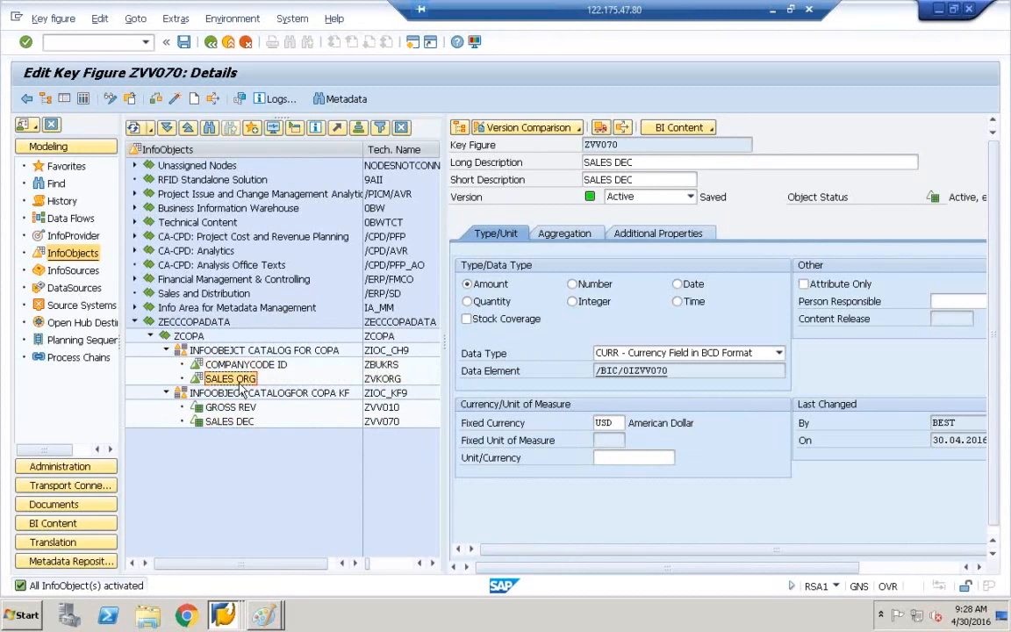
click(230, 408)
click(237, 422)
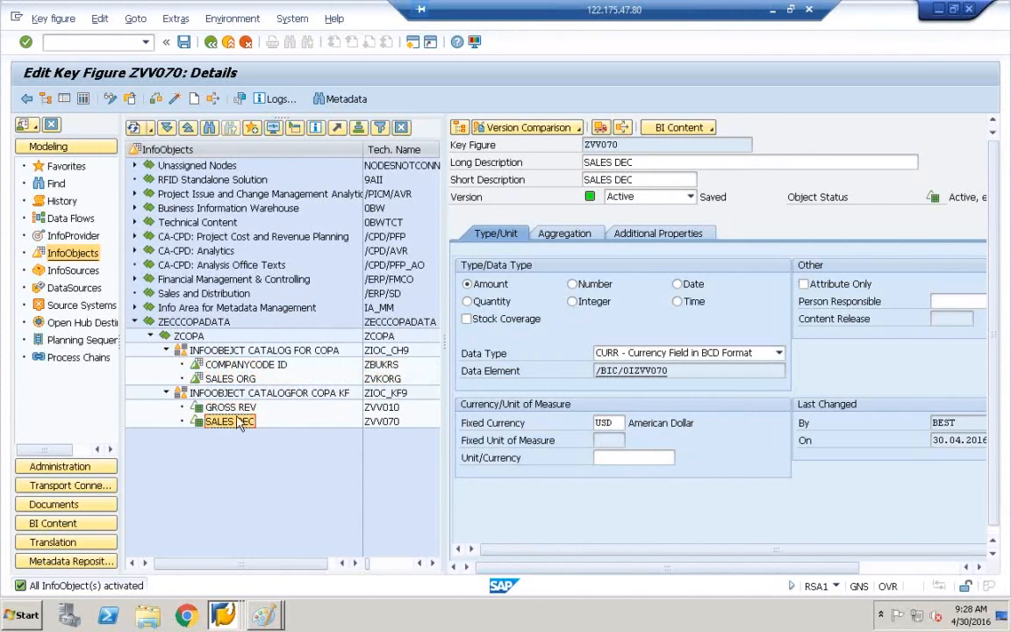
click(238, 365)
click(242, 378)
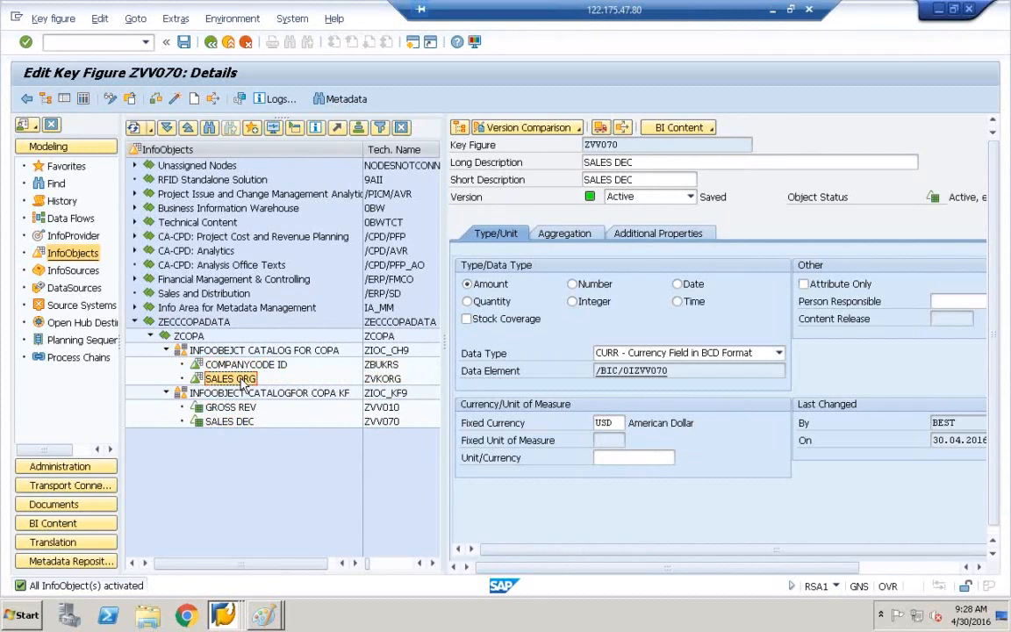
click(221, 615)
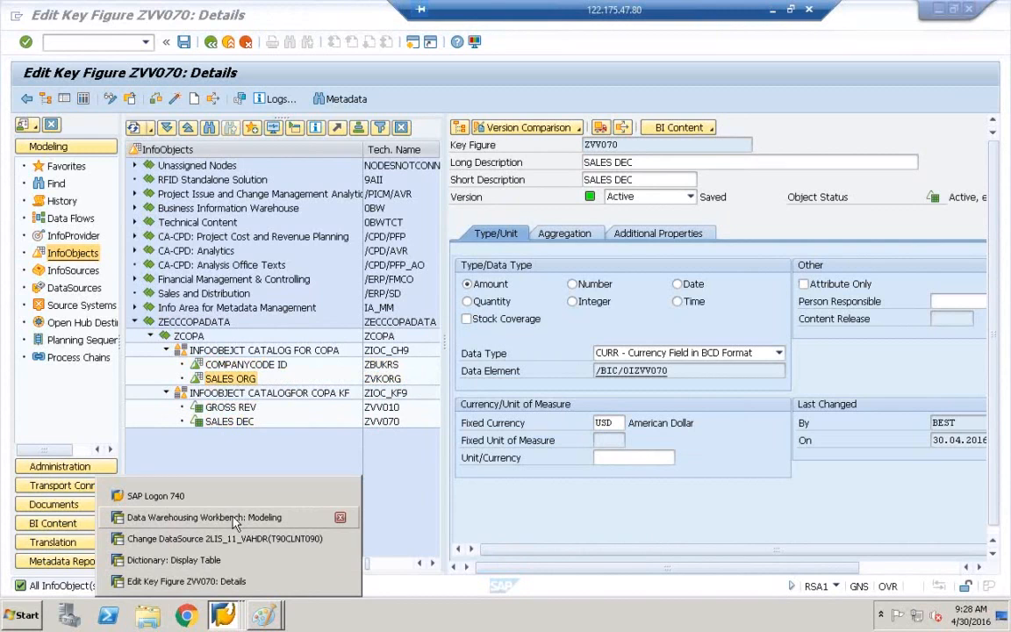
click(189, 560)
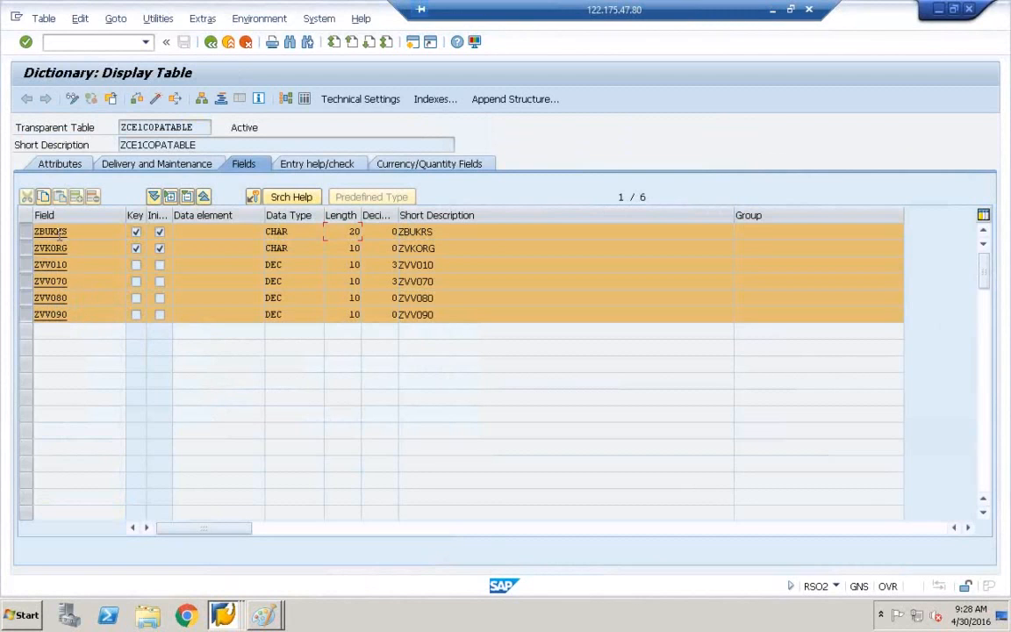
click(221, 616)
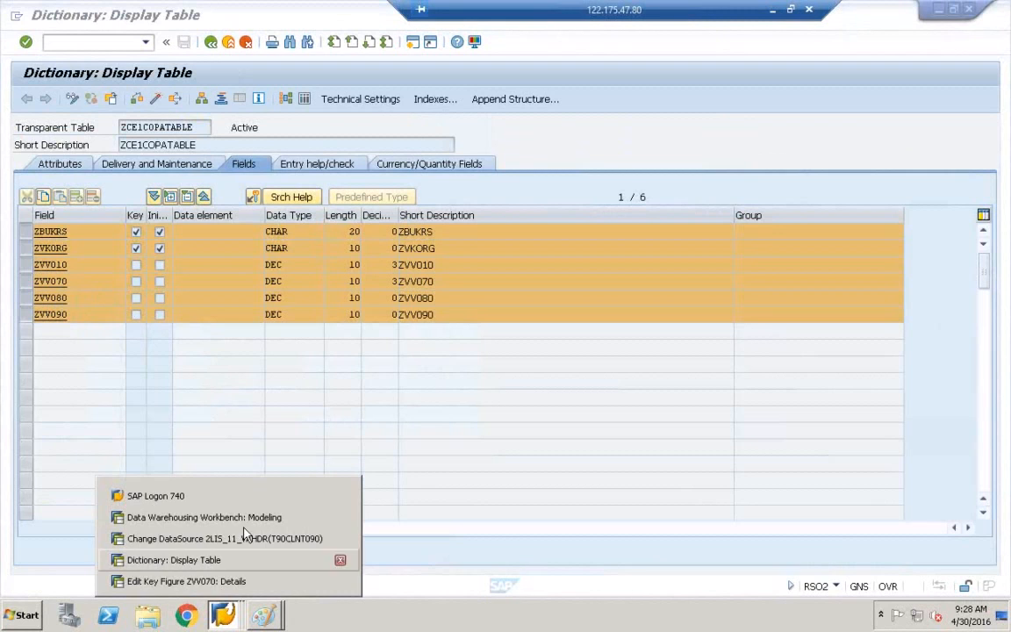
click(249, 520)
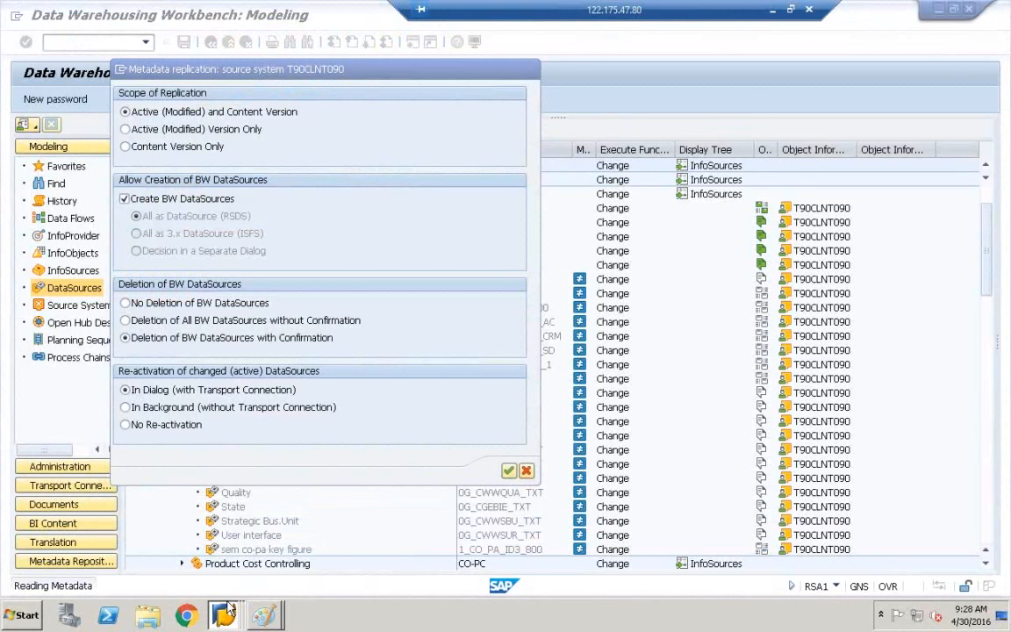
click(226, 612)
click(239, 567)
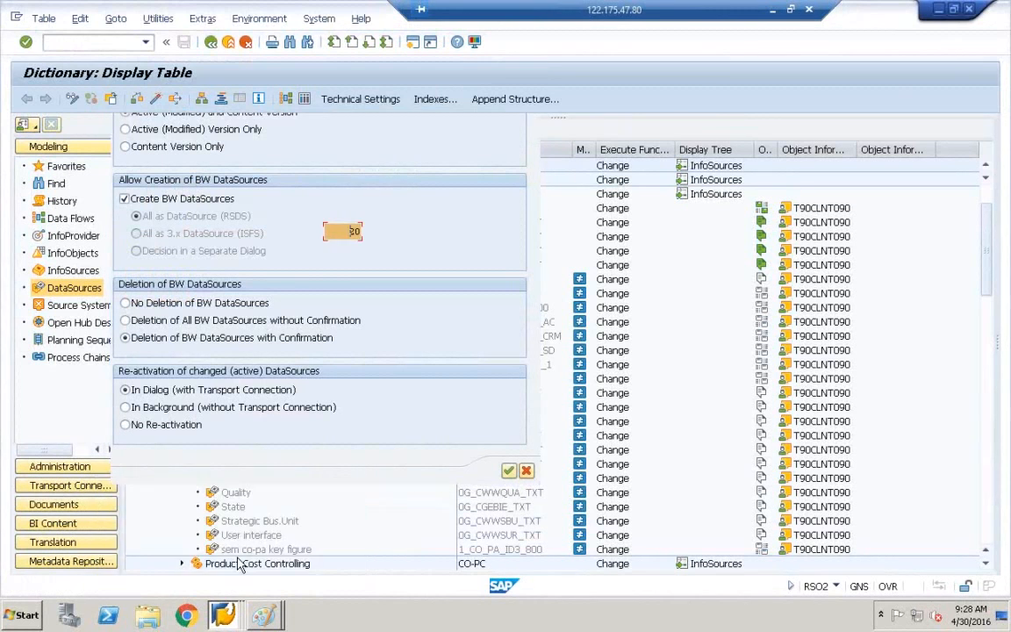
click(224, 614)
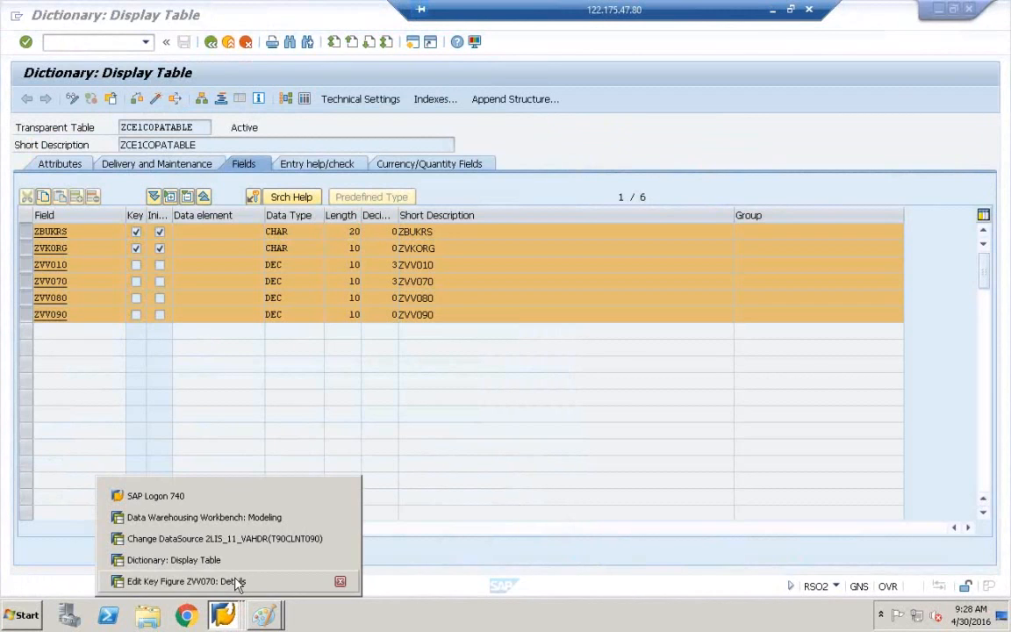
click(249, 520)
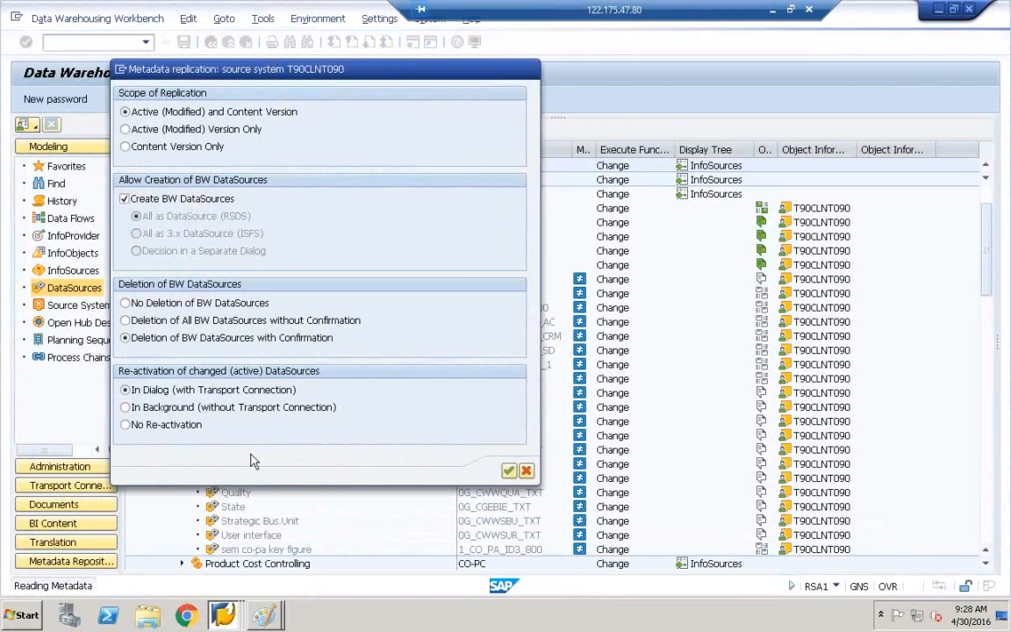
click(224, 615)
click(249, 582)
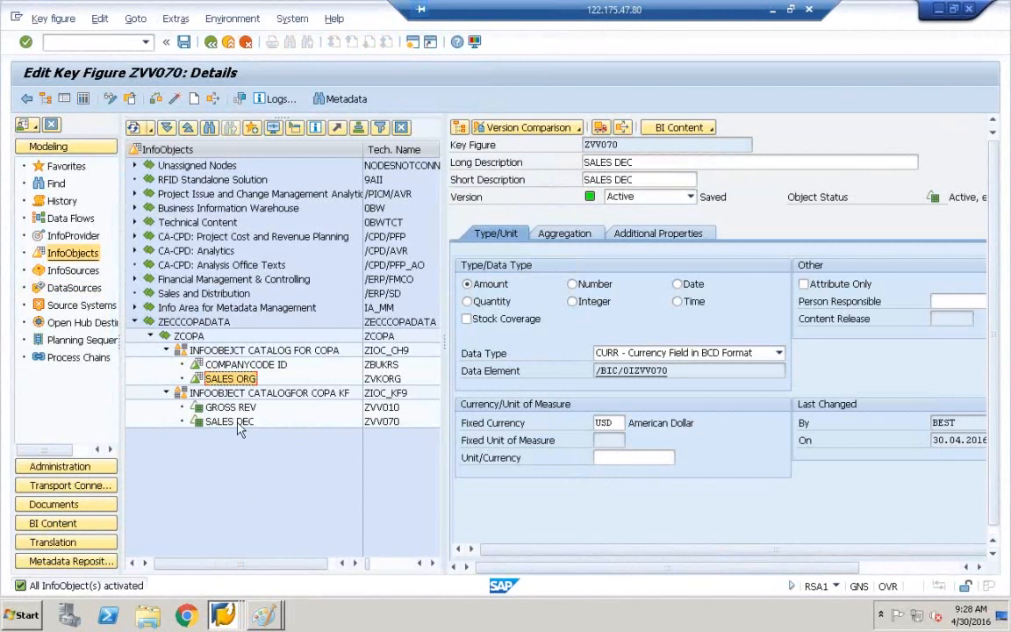
click(210, 364)
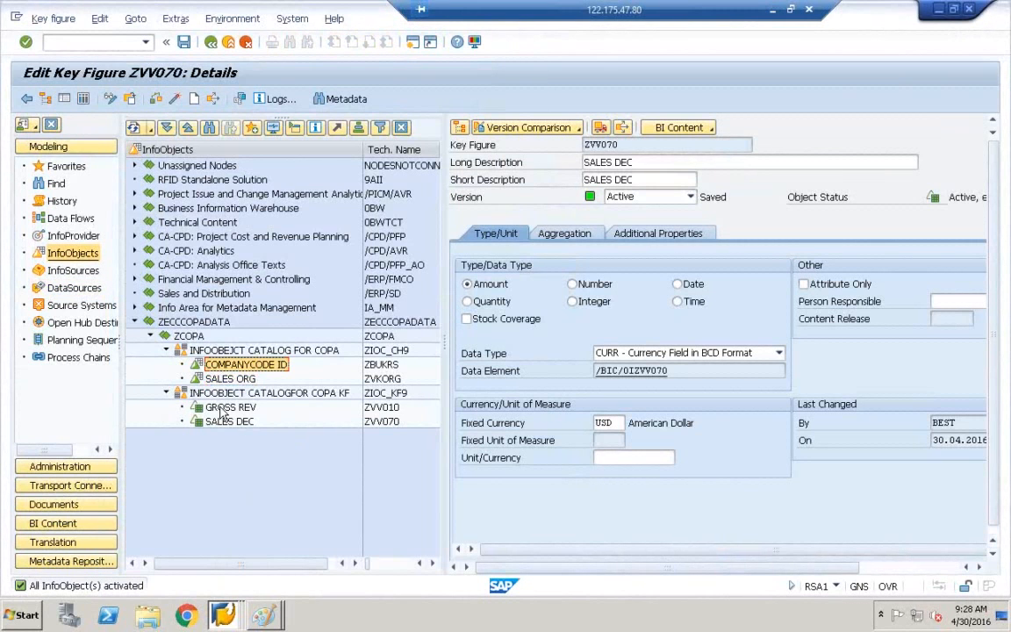
click(227, 407)
click(226, 421)
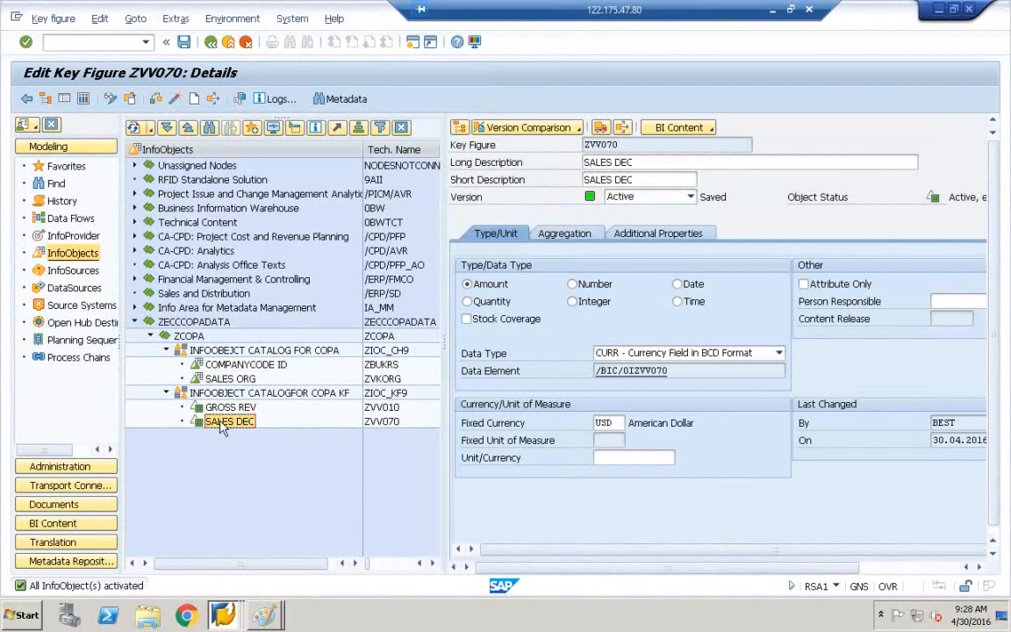
click(279, 616)
Mark the IP circle in the PART-2 diagram with a pencil stroke.
click(292, 588)
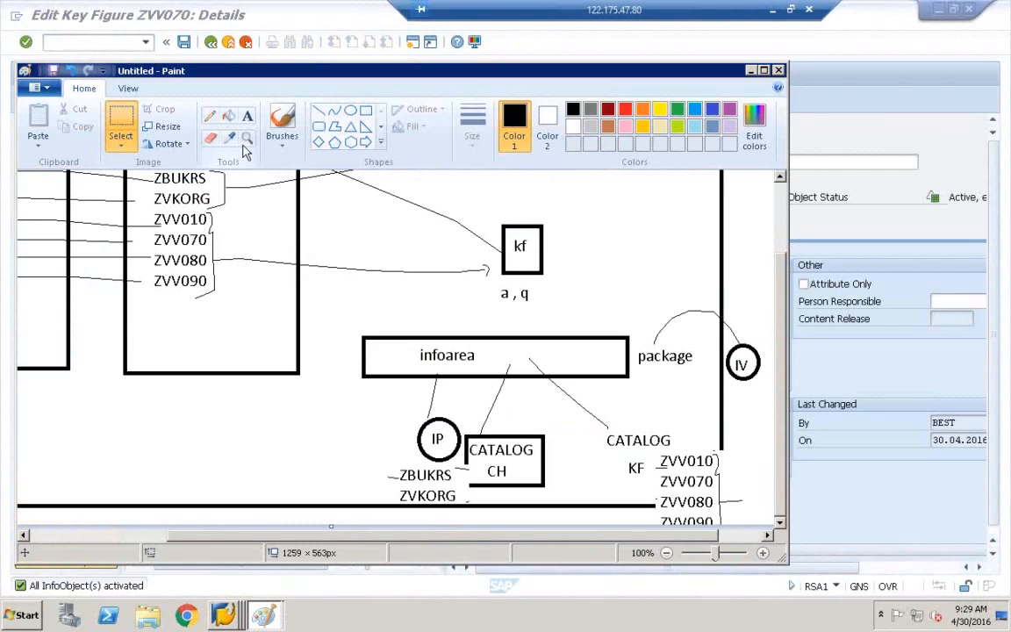
click(211, 121)
mouse_move(408, 425)
mouse_down()
mouse_move(436, 404)
mouse_move(452, 461)
mouse_move(417, 418)
mouse_up()
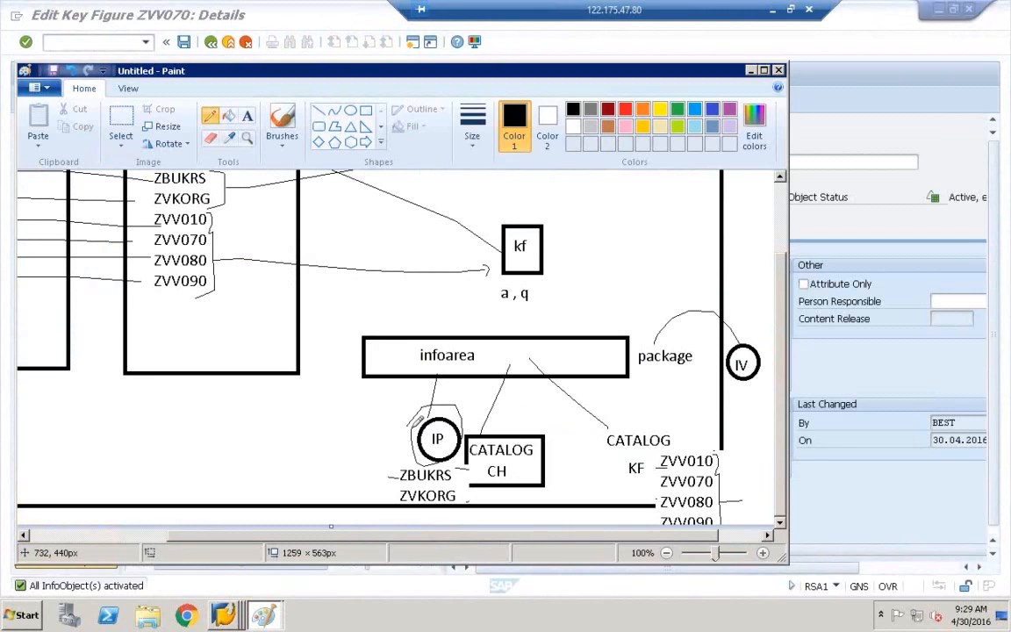
Maximize Paint and circle the DSO label in the PART 1 data-flow diagram.
double_click(652, 70)
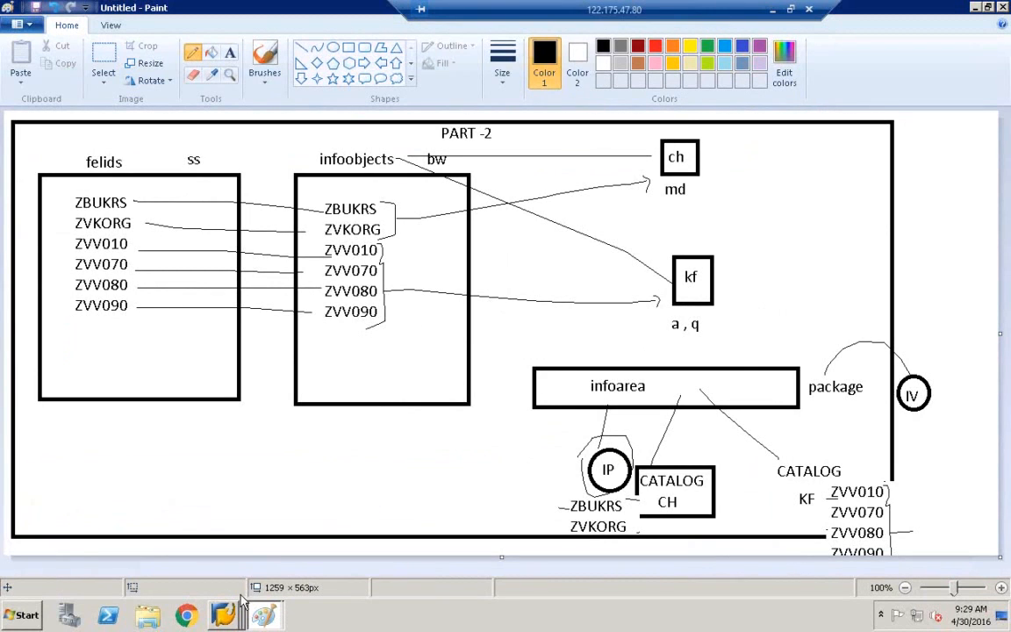
mouse_move(261, 617)
click(268, 578)
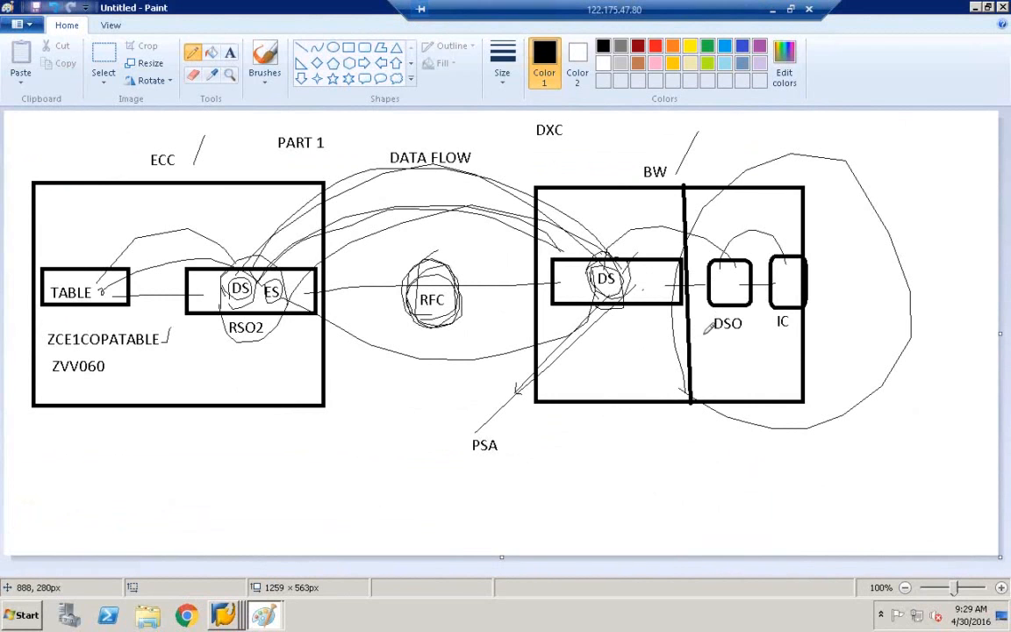
mouse_move(716, 322)
mouse_down()
mouse_move(718, 311)
mouse_move(744, 315)
mouse_move(734, 341)
mouse_move(715, 324)
mouse_up()
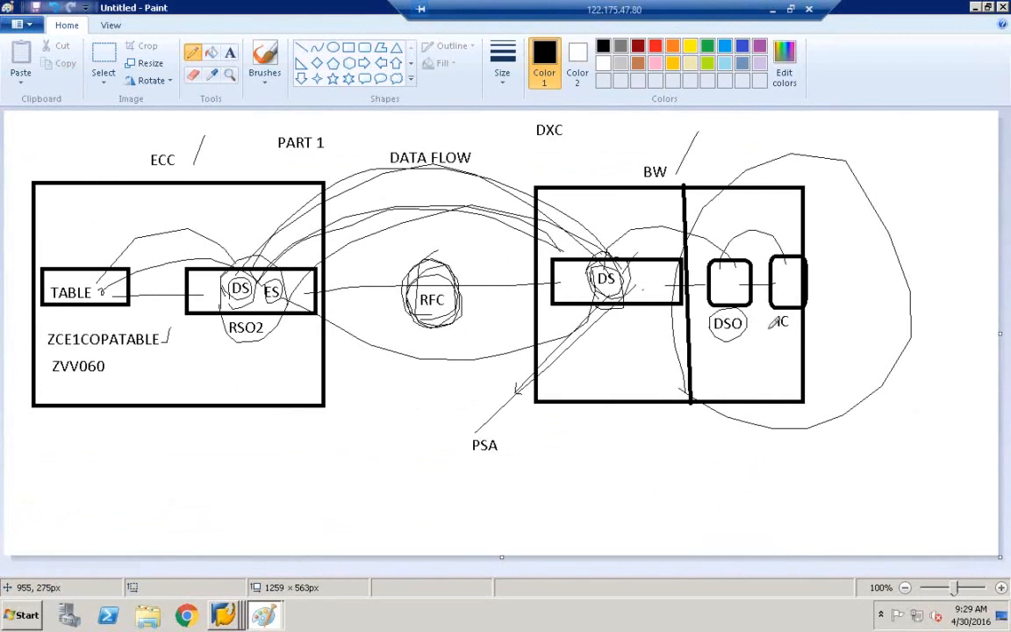
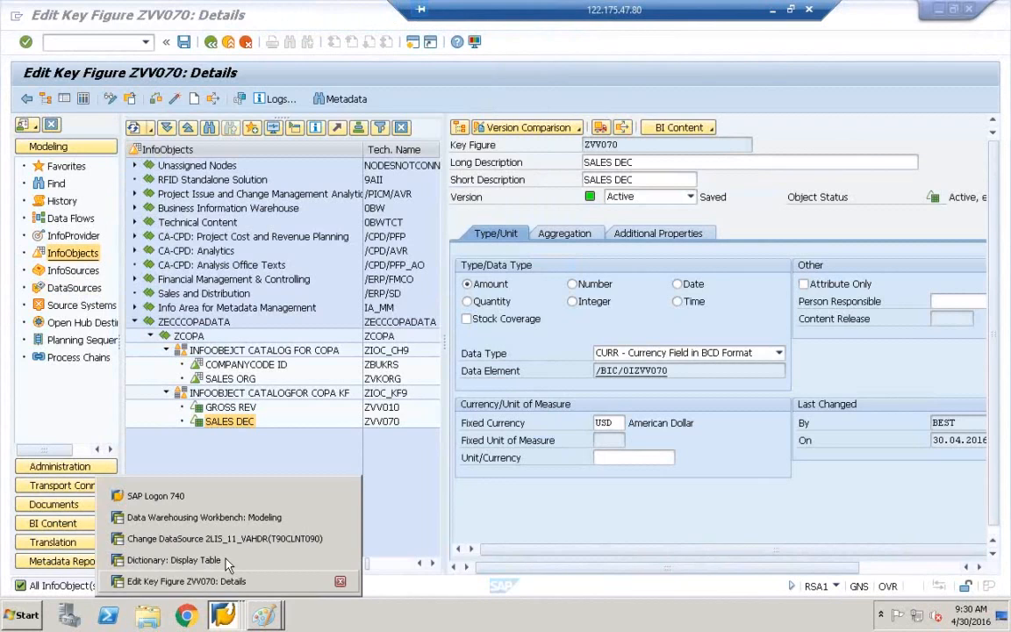
Bring the 'Edit Key Figure ZVV070: Details' window back to the front.
click(224, 619)
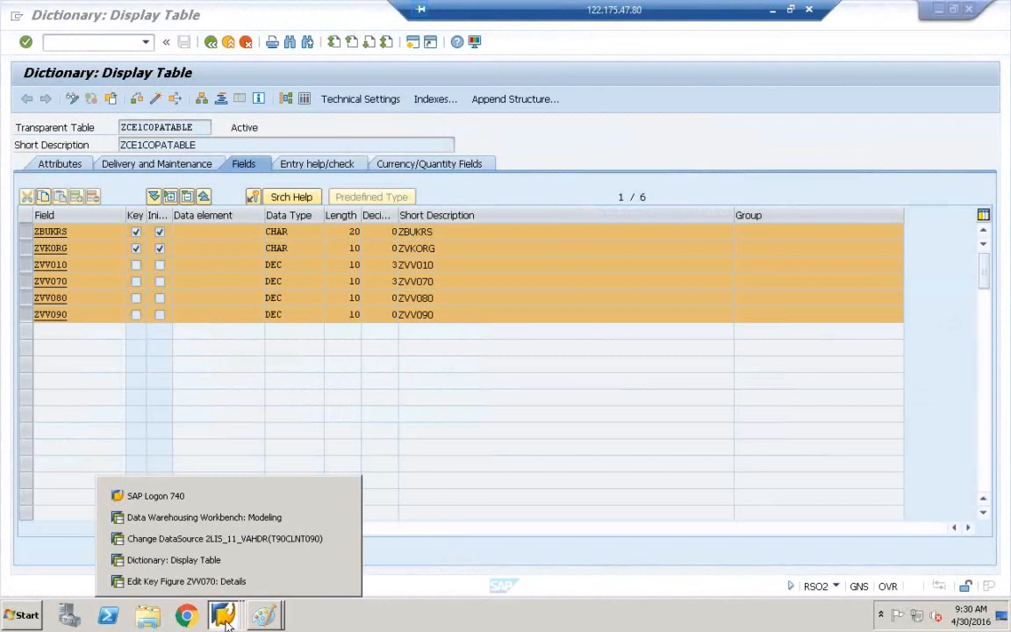
click(226, 581)
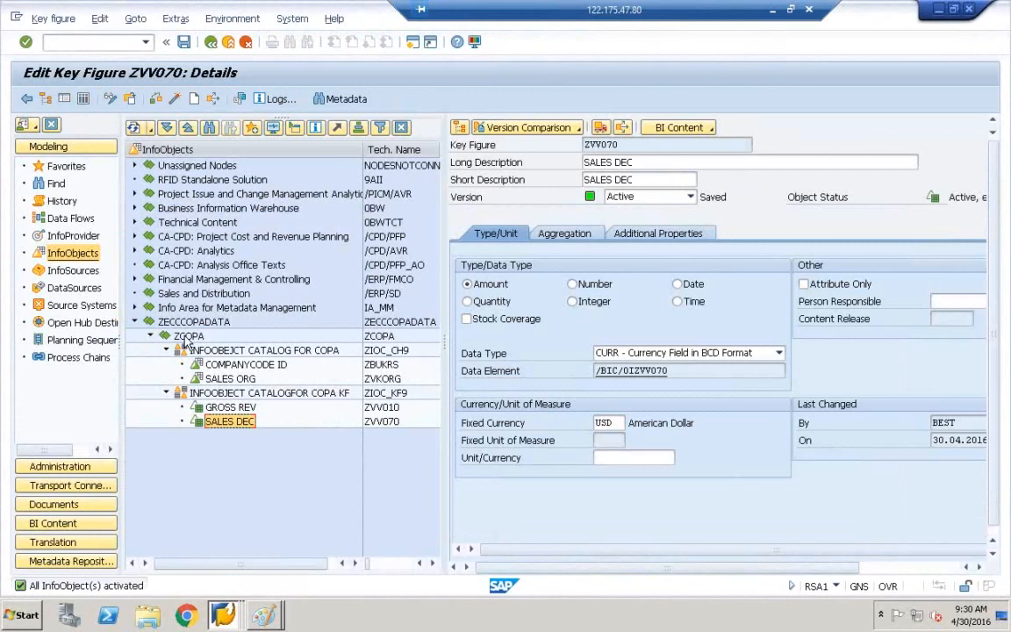
Show InfoProviders in the tree and expand ZECCCOPADATA to select the ZCOPA InfoArea.
click(72, 237)
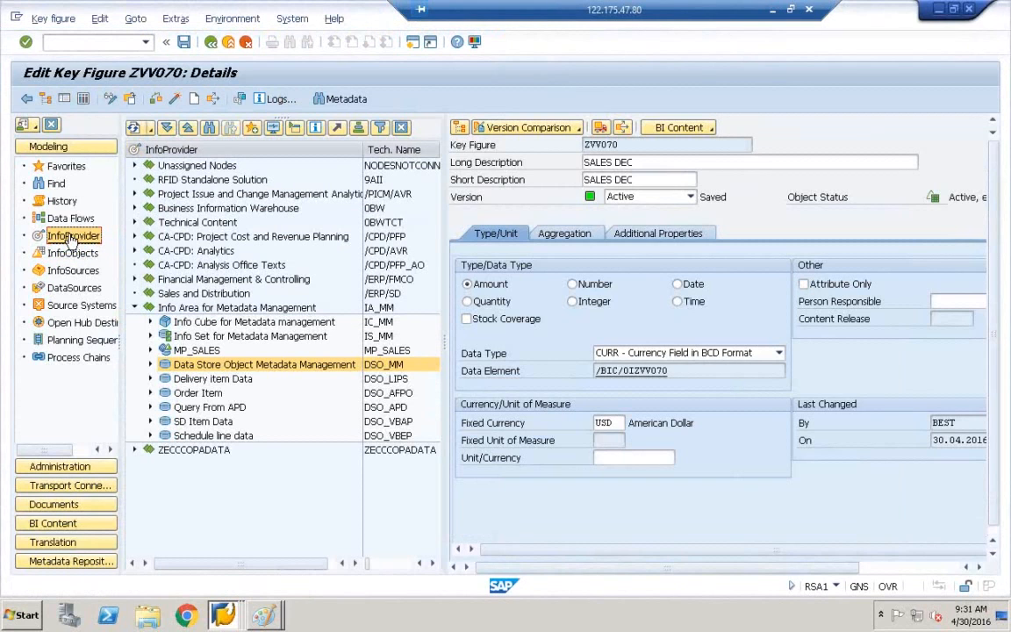
click(171, 380)
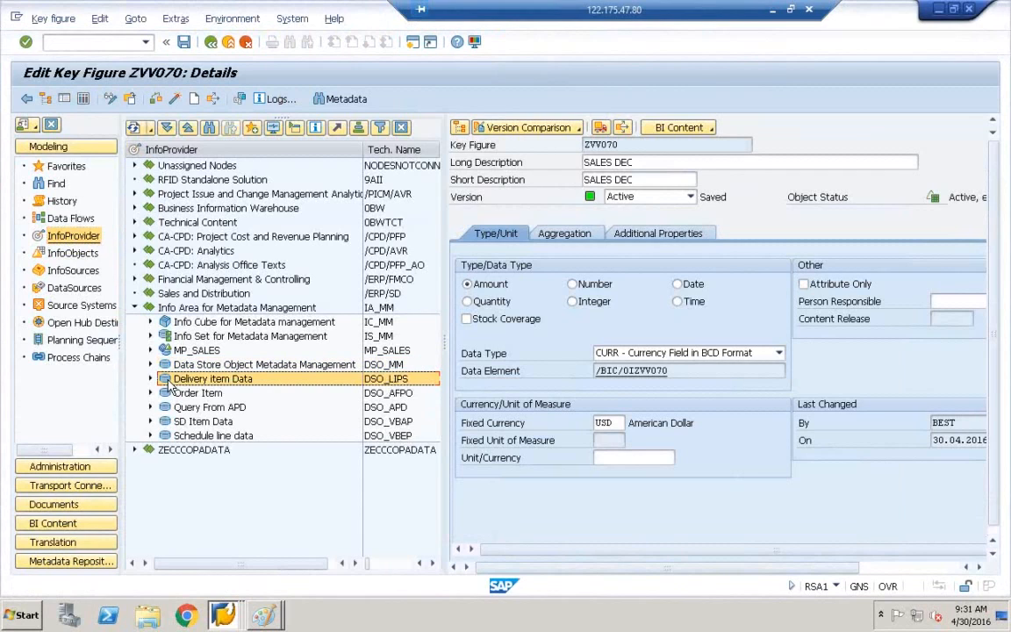
click(171, 325)
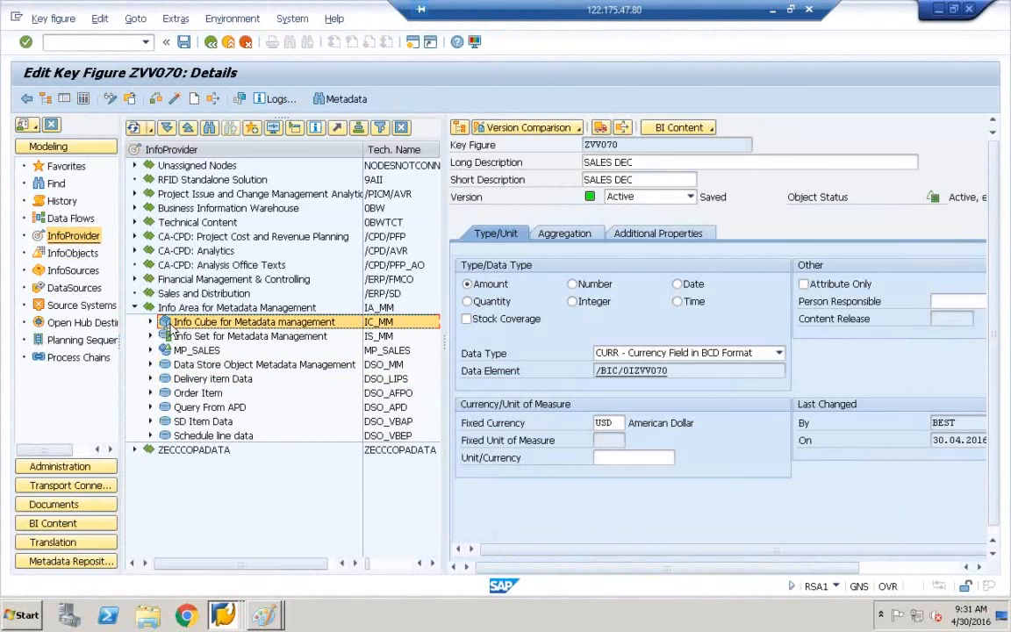
click(176, 379)
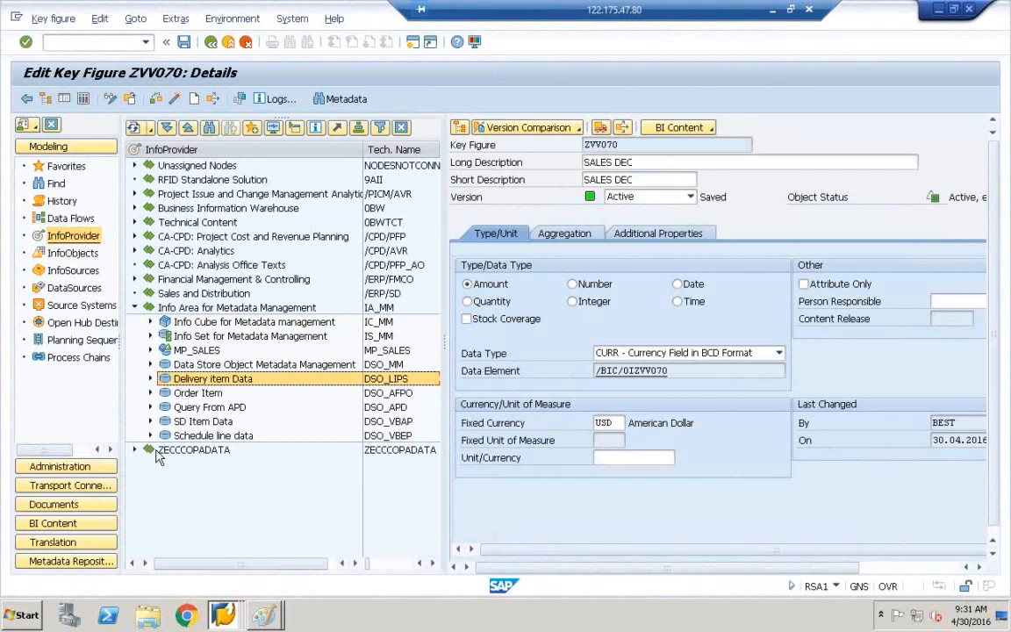
click(178, 453)
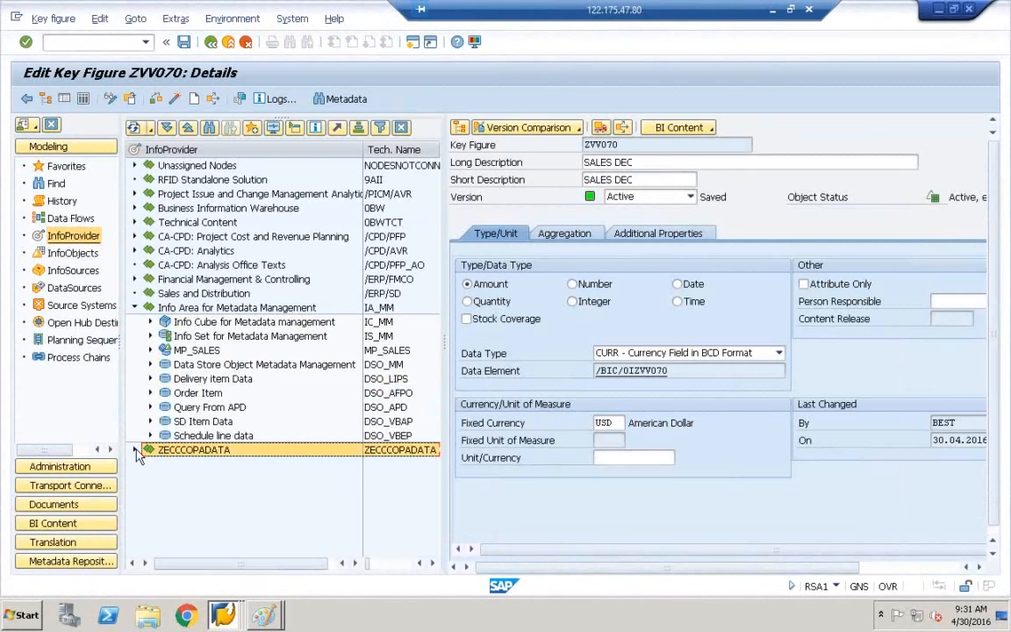
double_click(174, 455)
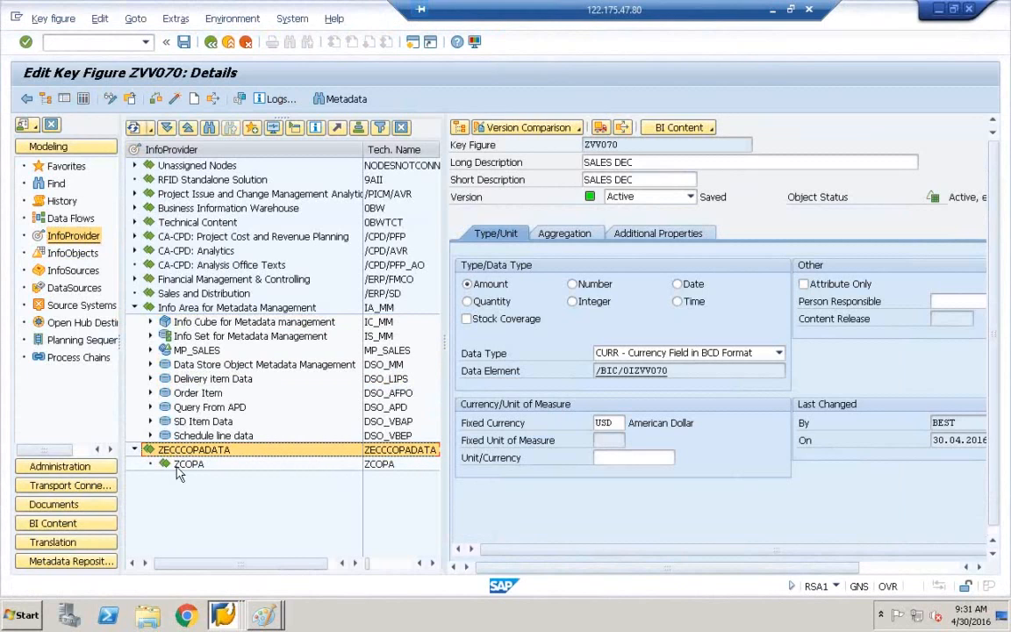
click(177, 467)
click(177, 454)
click(178, 465)
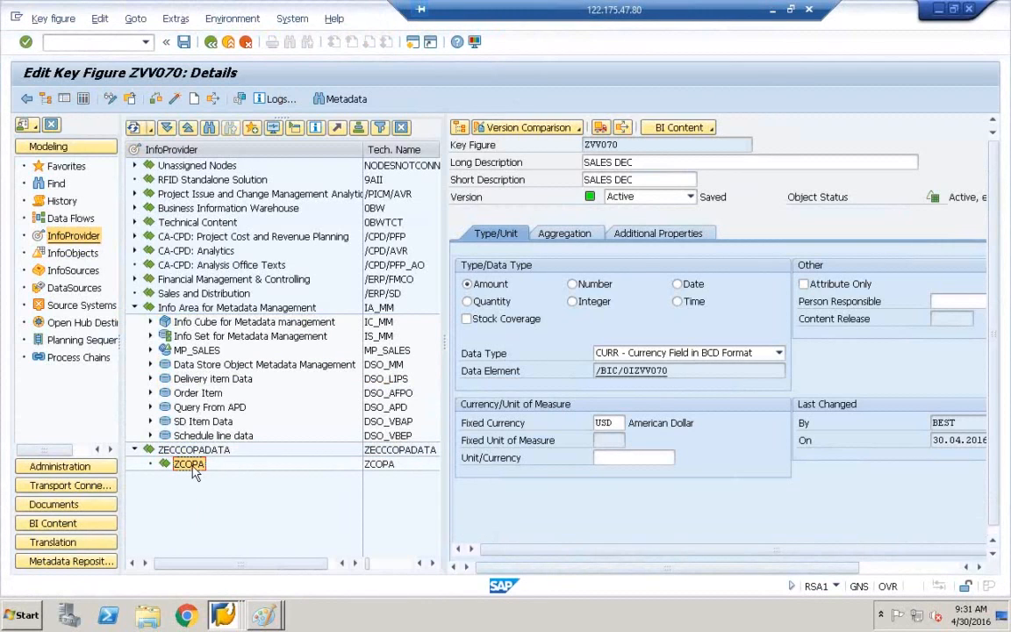
Check the SALES ORG, GROSS REV and SALES DEC InfoObjects, then reselect ZCOPA among InfoProviders.
click(72, 254)
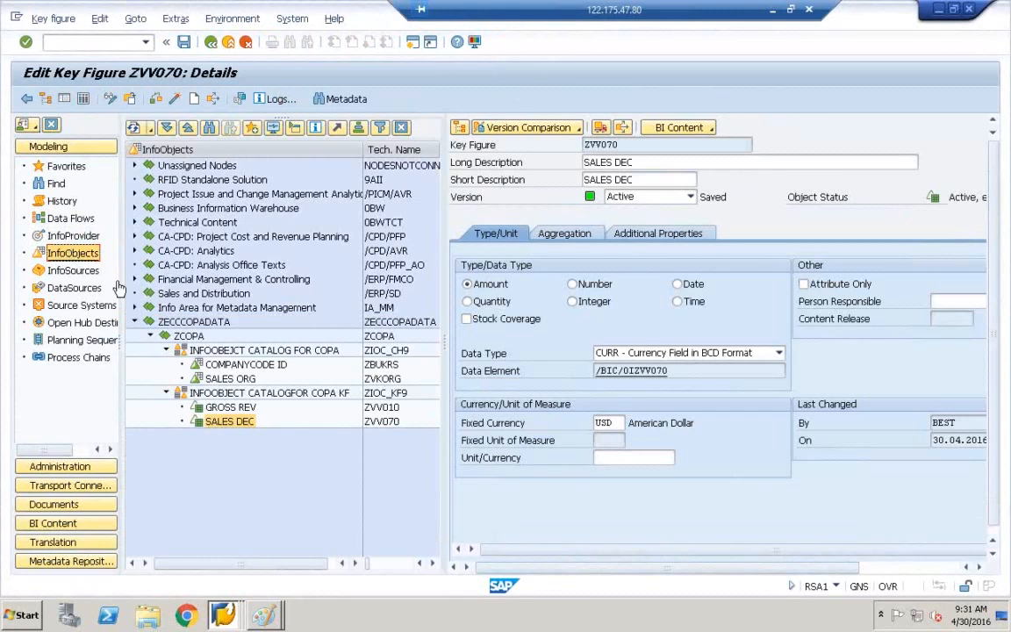
click(215, 380)
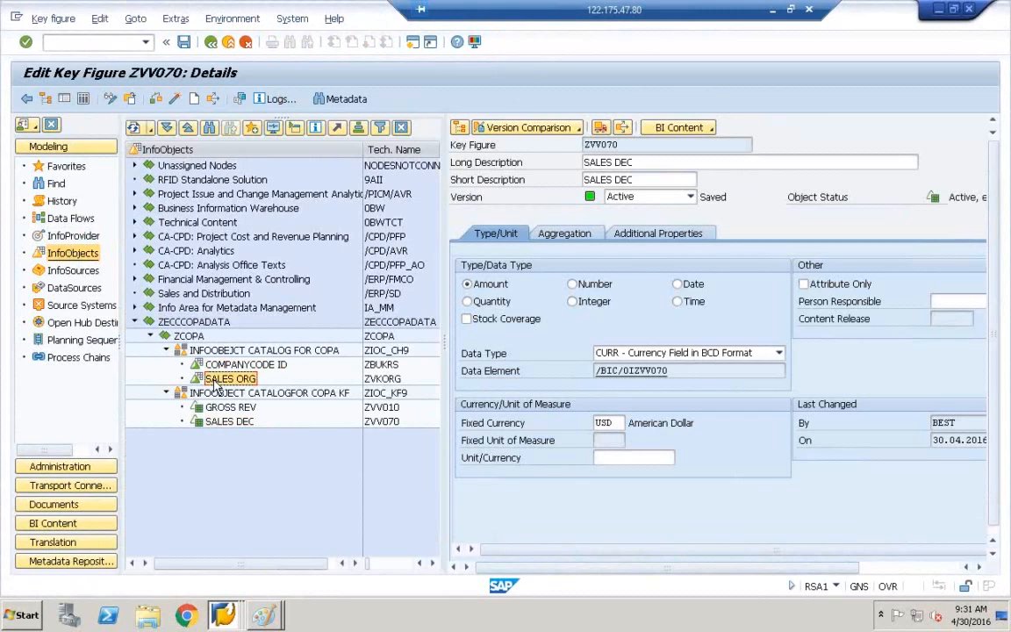
click(219, 409)
click(219, 423)
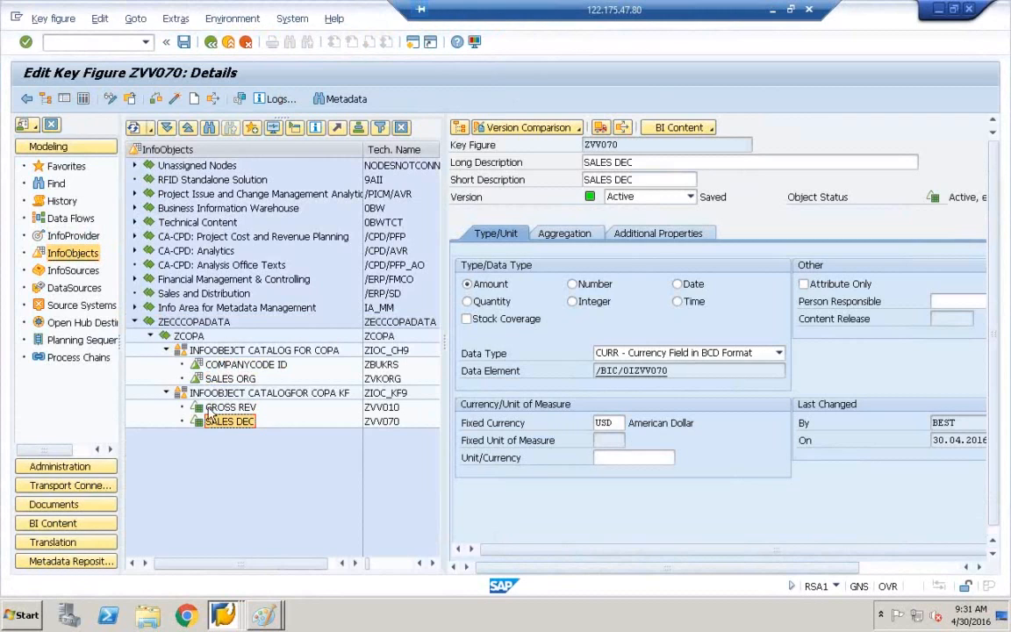
click(68, 236)
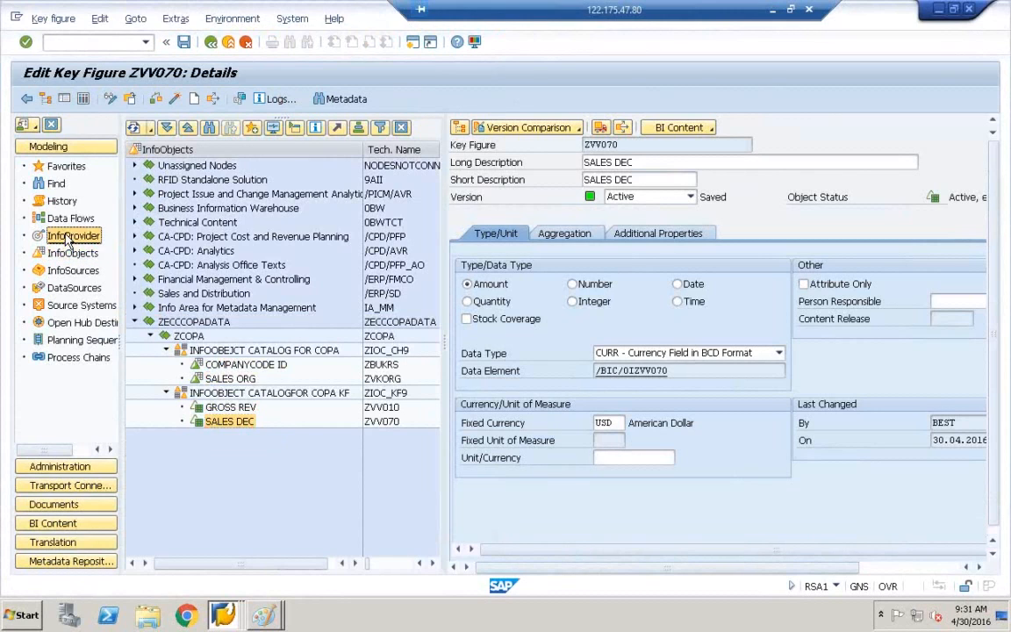
click(165, 450)
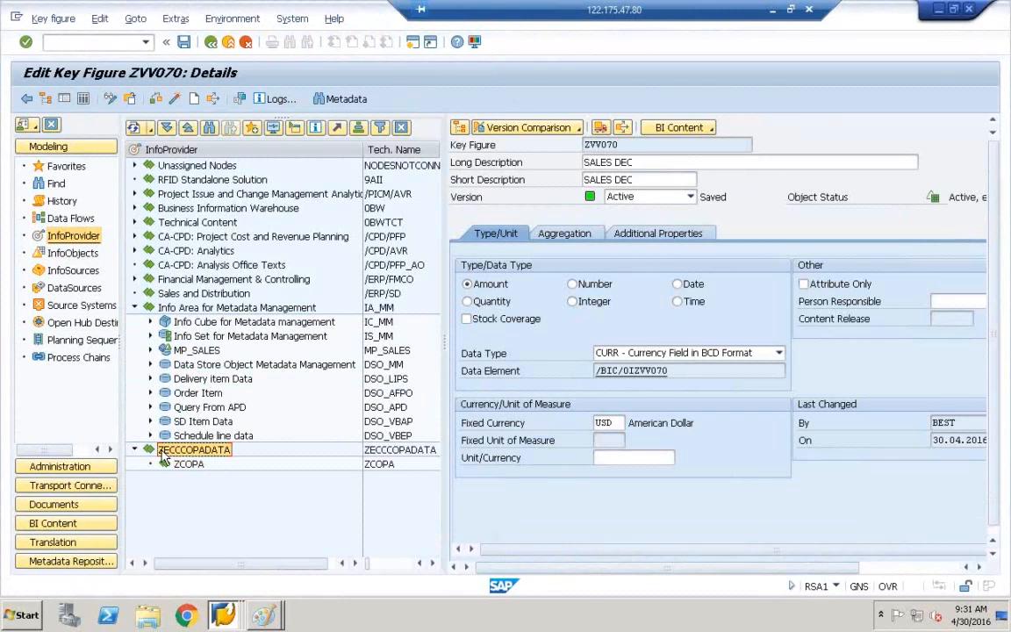
click(191, 464)
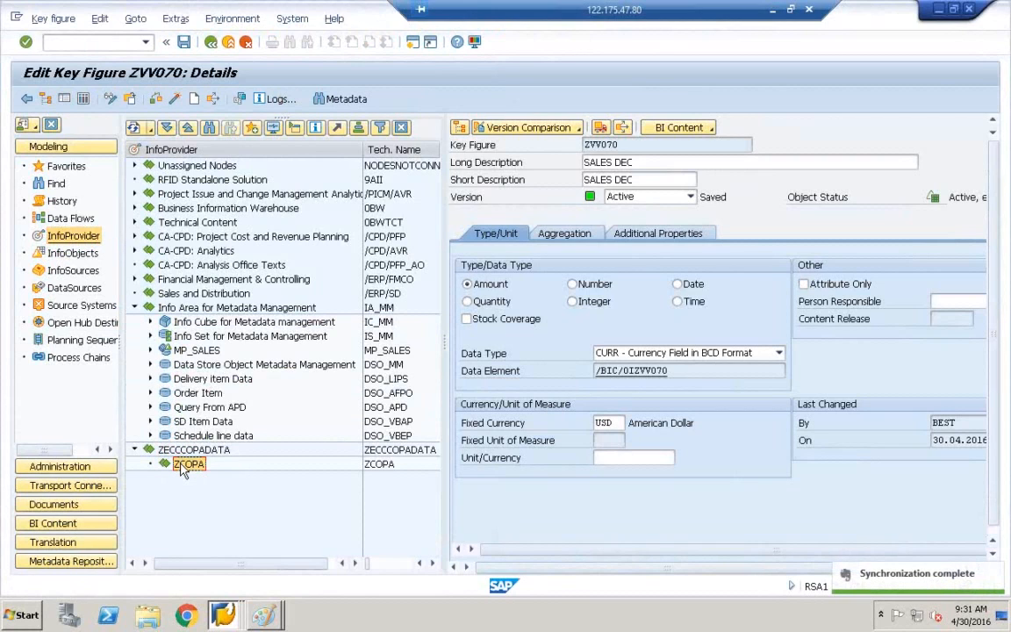
Bring up the context menu of the ZCOPA InfoArea.
right_click(186, 466)
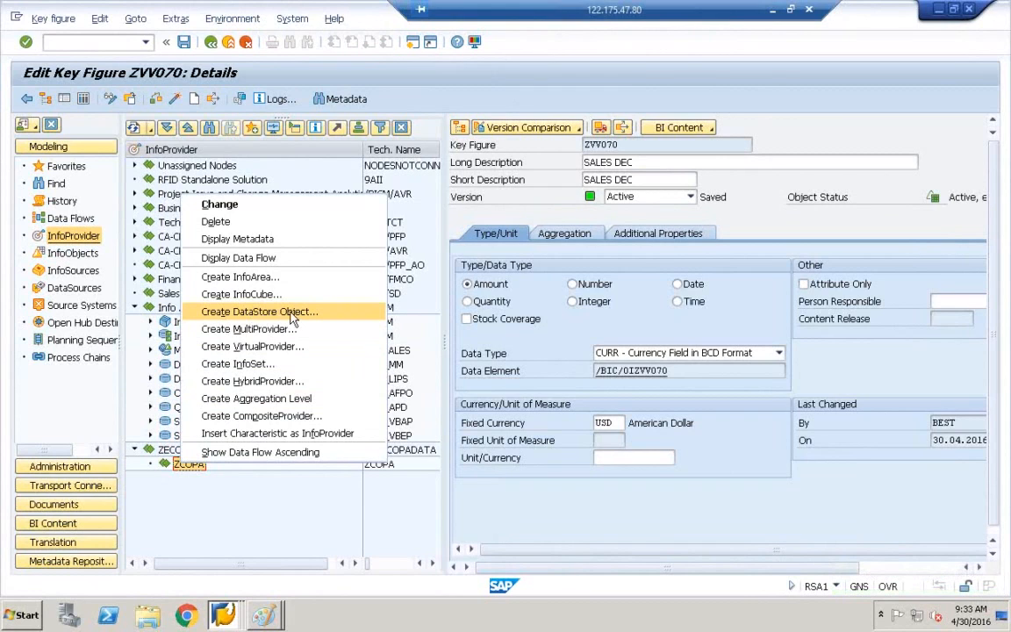
Close the ZCOPA actions menu without choosing an action and return to the workbench.
click(277, 535)
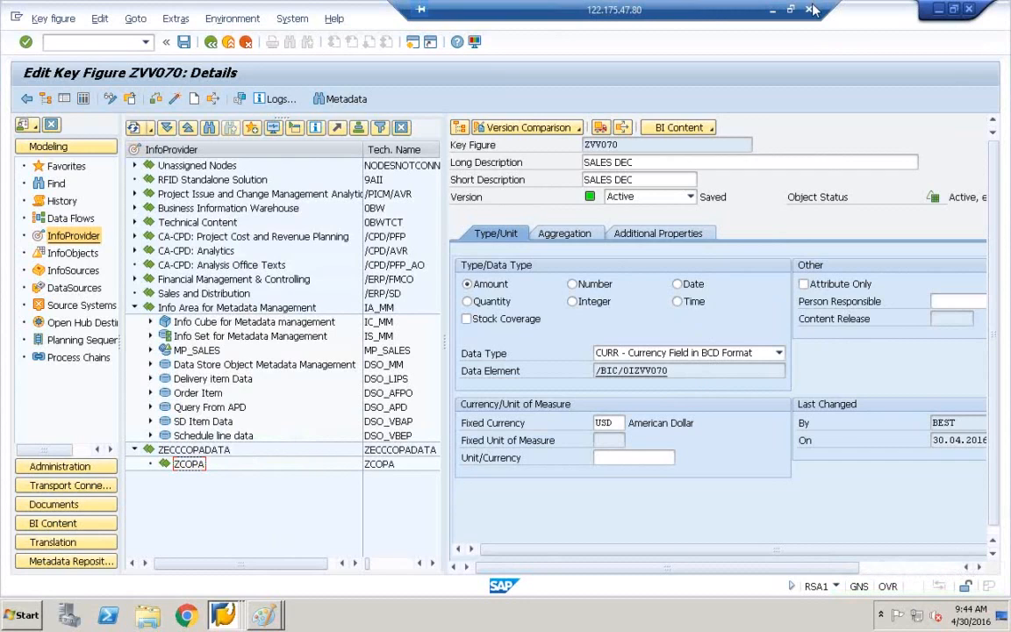
click(848, 149)
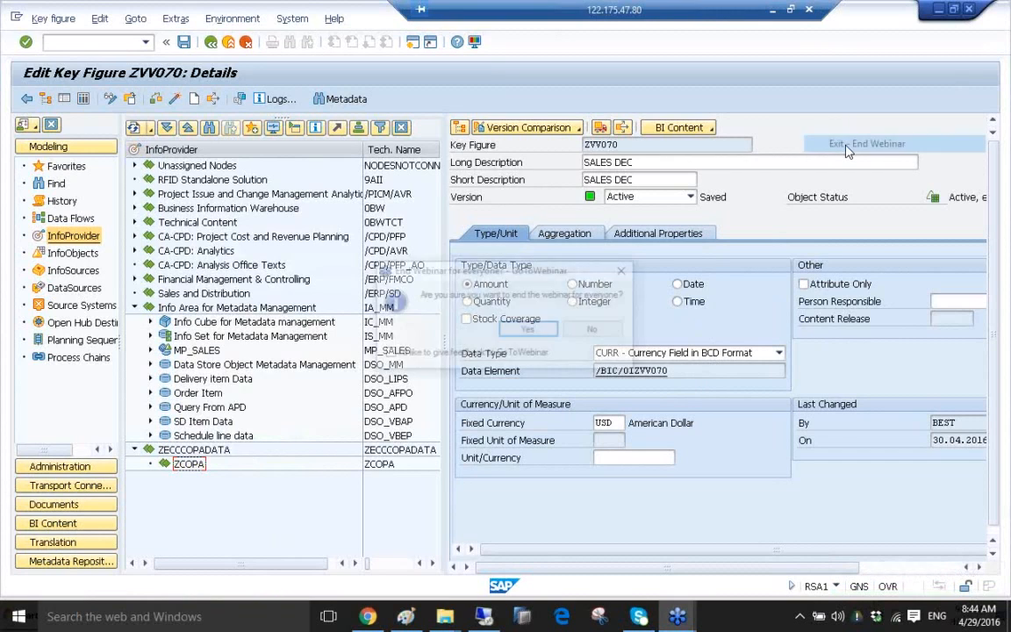